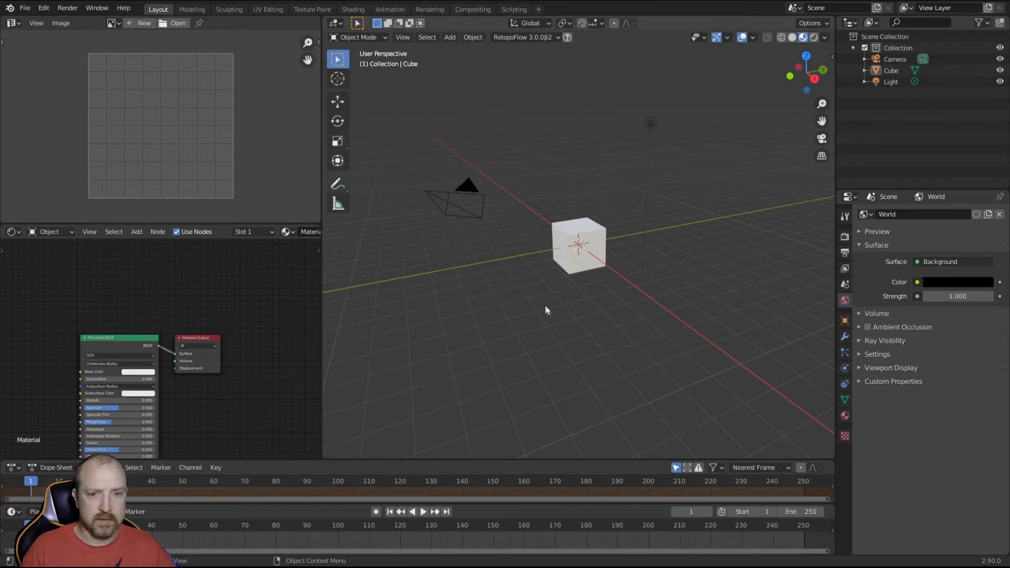
# - Widen the 3D viewport until it covers most of the image and shader editors' space
pyautogui.moveTo(322, 296); pyautogui.dragTo(255, 291)
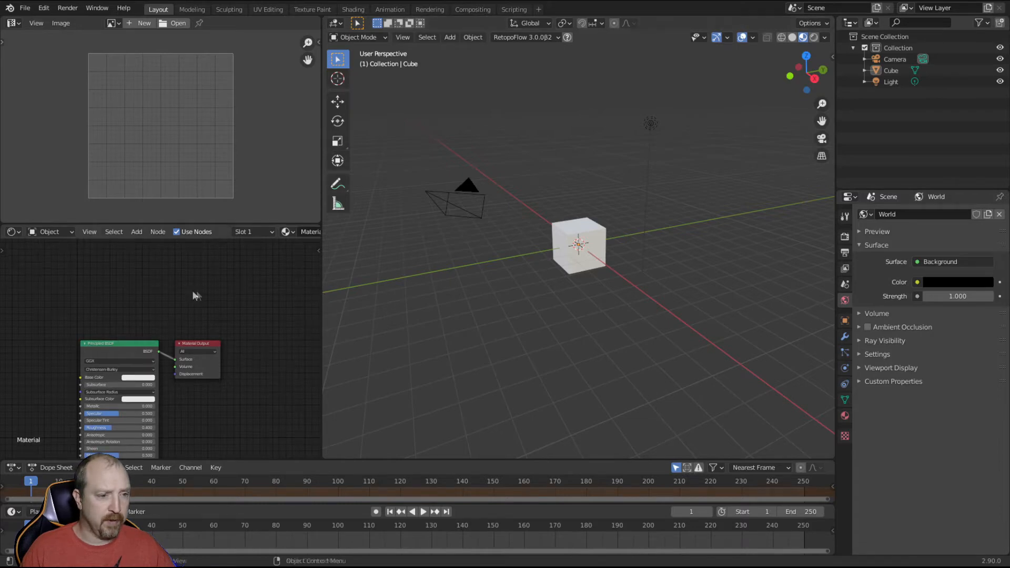
pyautogui.moveTo(321, 207); pyautogui.dragTo(32, 200)
# - Set the scene's unit system to Imperial and its length unit to Inches
pyautogui.click(845, 337)
pyautogui.click(845, 284)
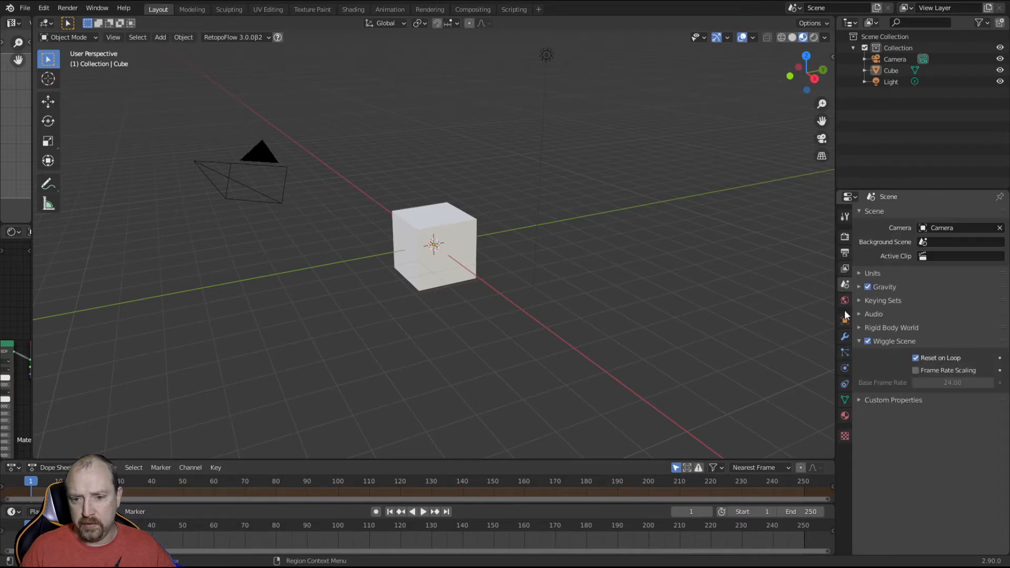
pyautogui.click(857, 273)
pyautogui.click(931, 290)
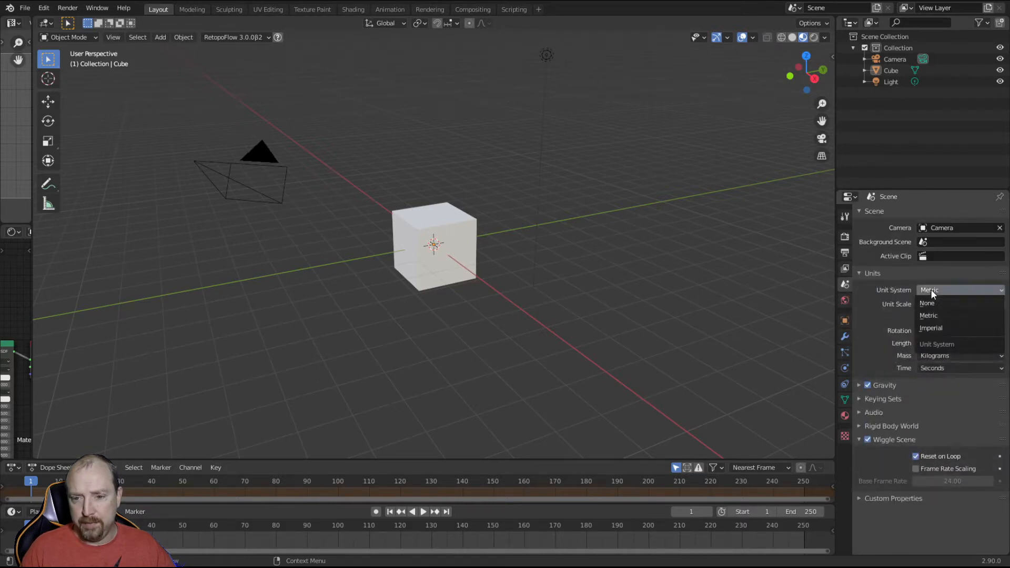
pyautogui.click(932, 328)
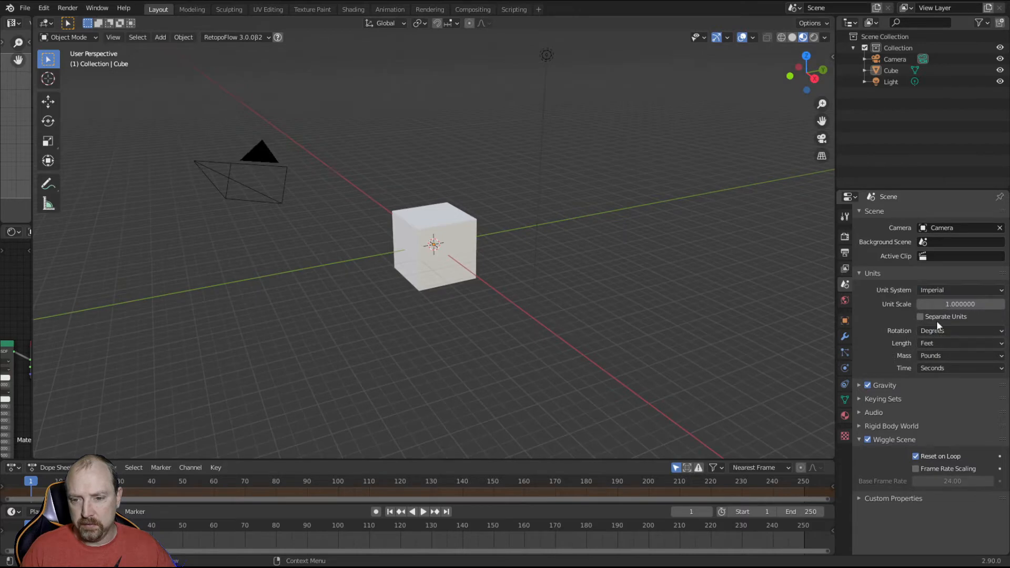
pyautogui.click(933, 331)
pyautogui.click(934, 332)
pyautogui.click(939, 343)
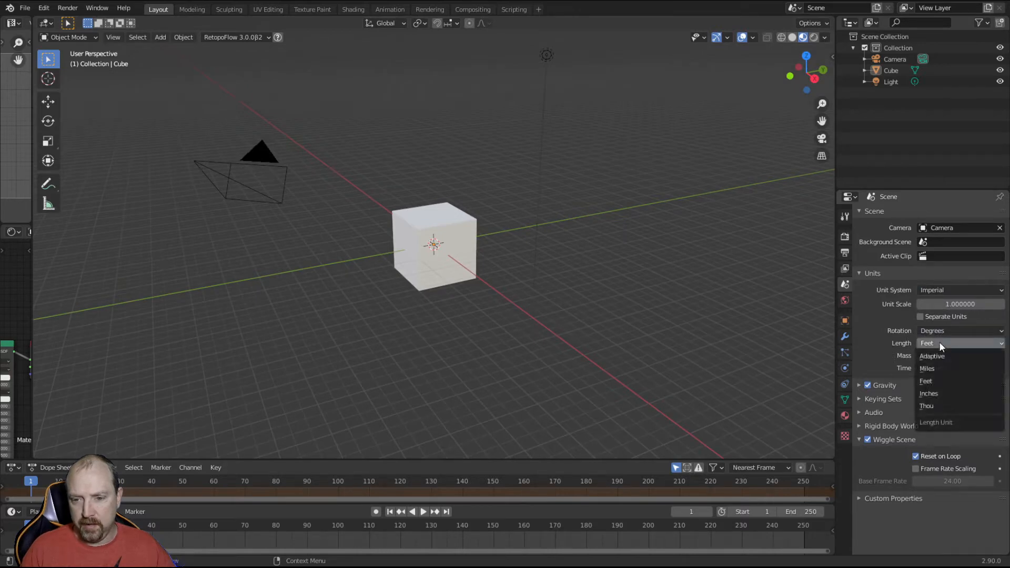
pyautogui.click(940, 395)
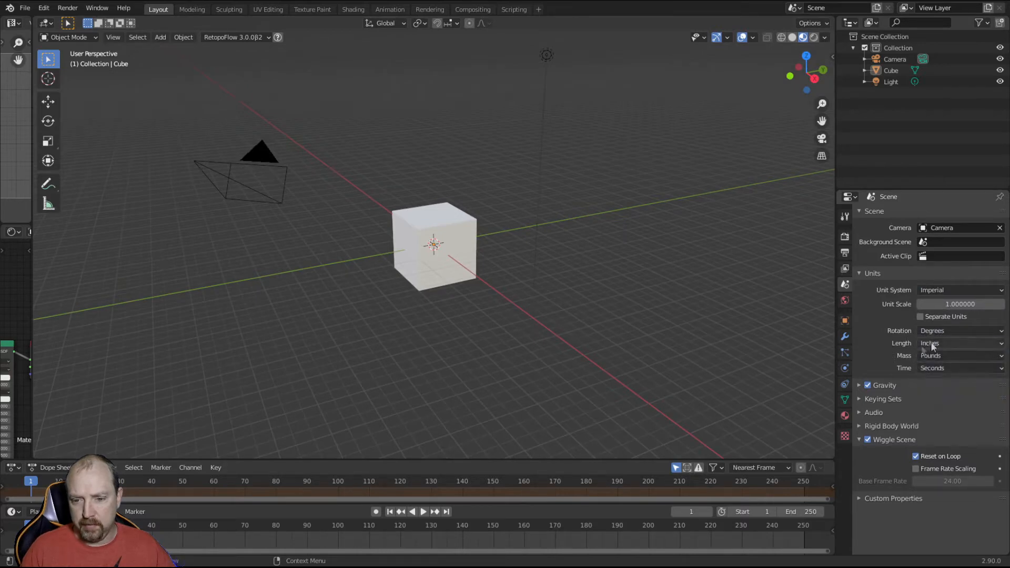
# - Delete the default cube and add a new cube mesh in the front view
pyautogui.press('KP_1')
pyautogui.click(453, 271)
pyautogui.press('Delete')
pyautogui.hotkey('shift', 'a')
pyautogui.moveTo(451, 270)
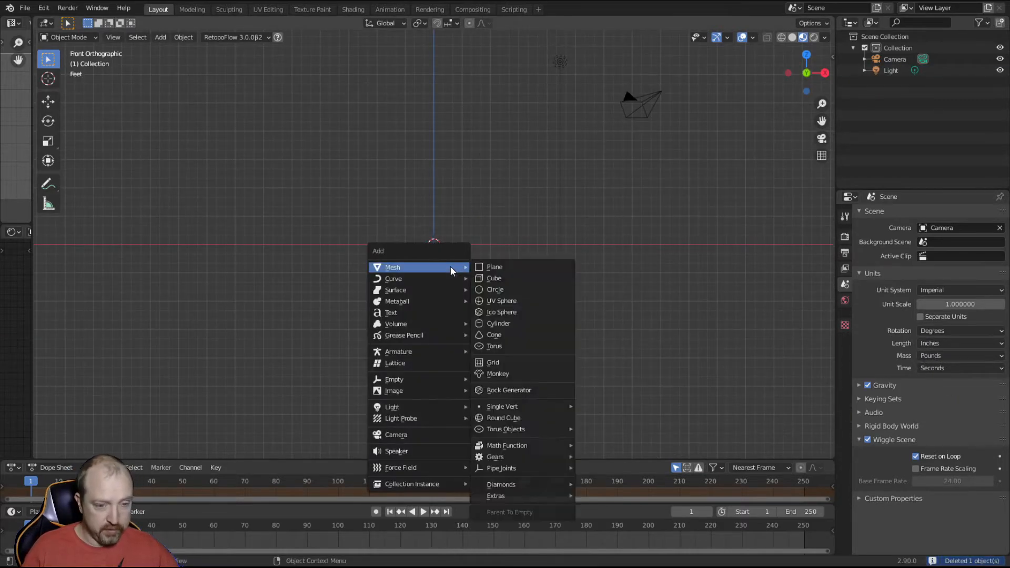
pyautogui.click(500, 279)
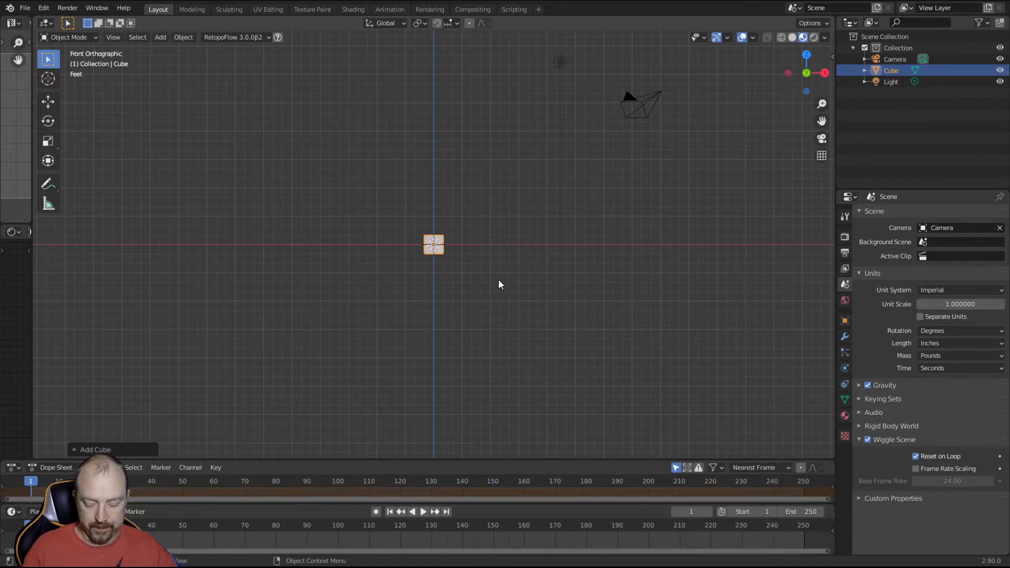
# - Move the cube 12 inches up along Z and 12 inches along X
pyautogui.scroll(10, 347, 331)
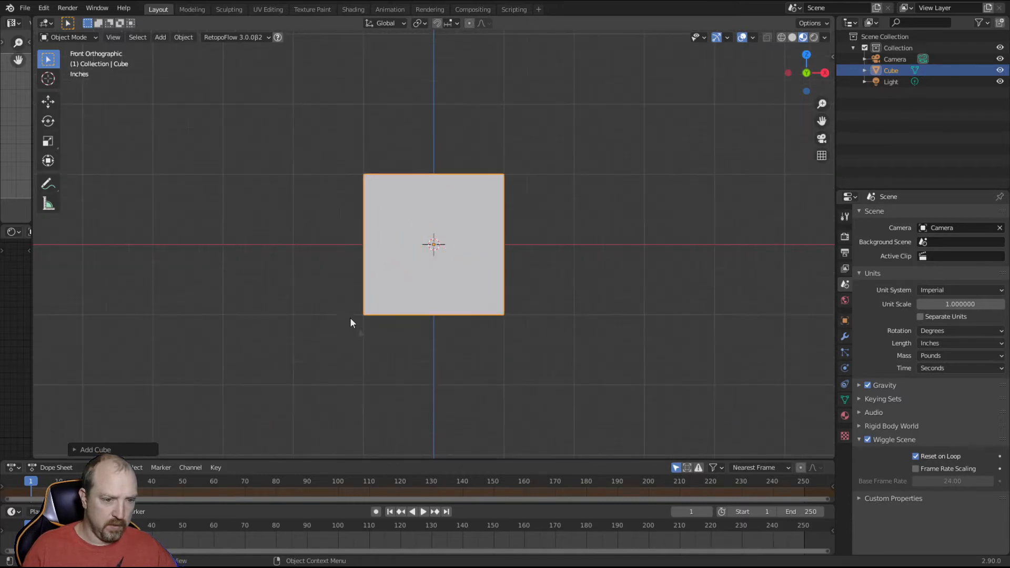
pyautogui.press('g')
pyautogui.press('z')
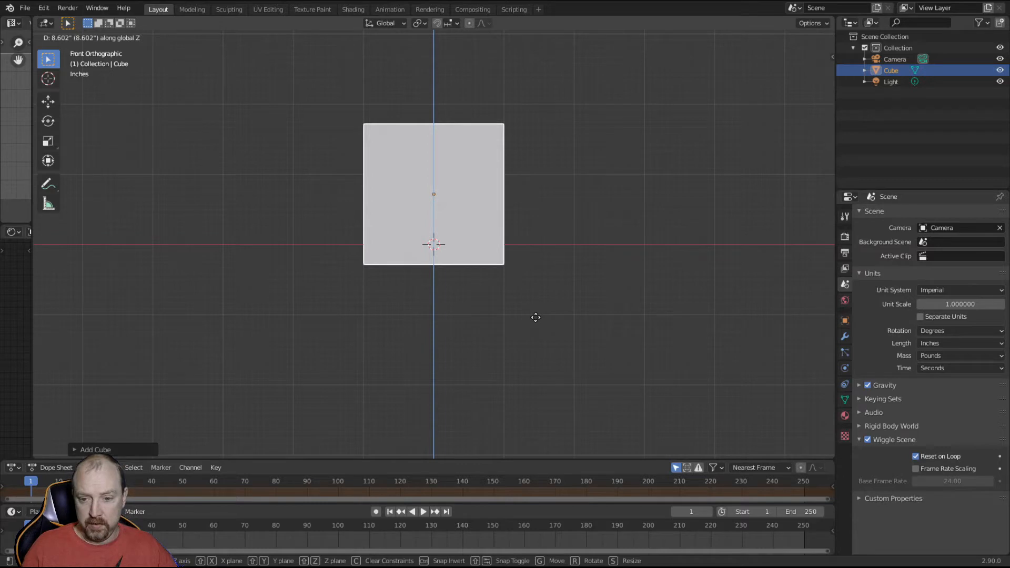
pyautogui.write('12')
pyautogui.press('Return')
pyautogui.press('g')
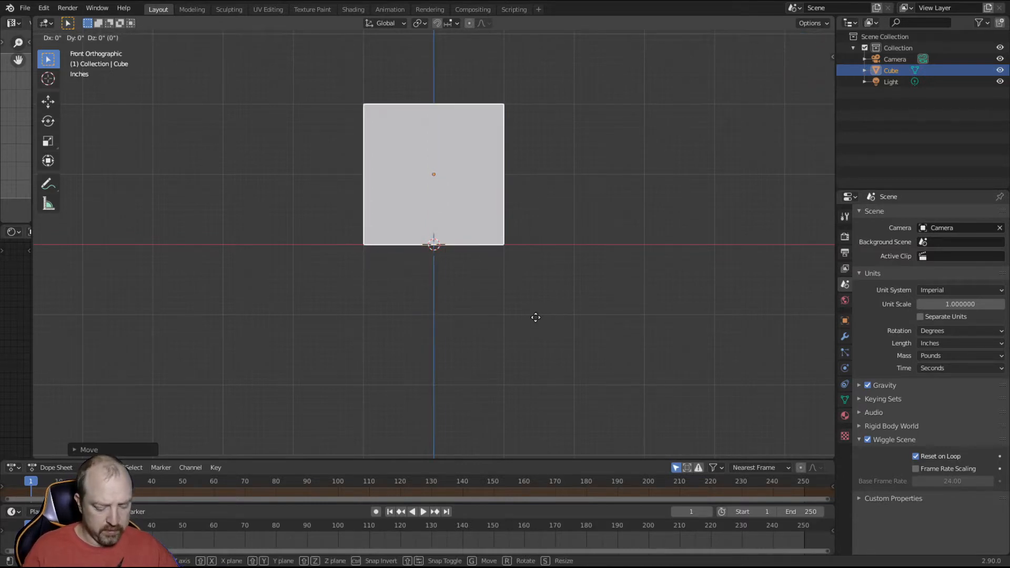
pyautogui.write('x')
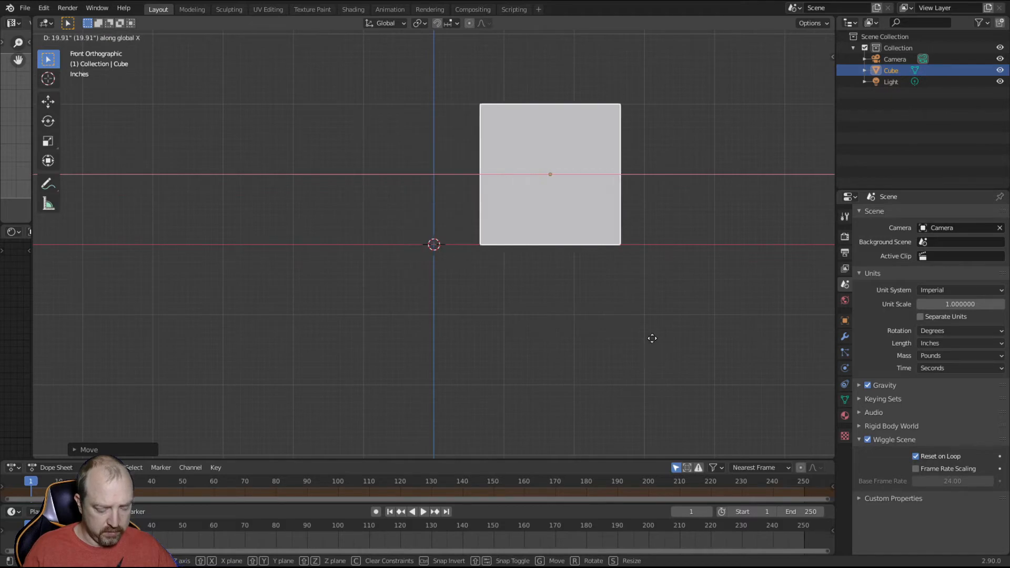
pyautogui.write('12')
pyautogui.press('Return')
# - Move the cube 12 inches along Y so one bottom corner sits at the world origin
pyautogui.moveTo(560, 181); pyautogui.dragTo(627, 231, button='middle')
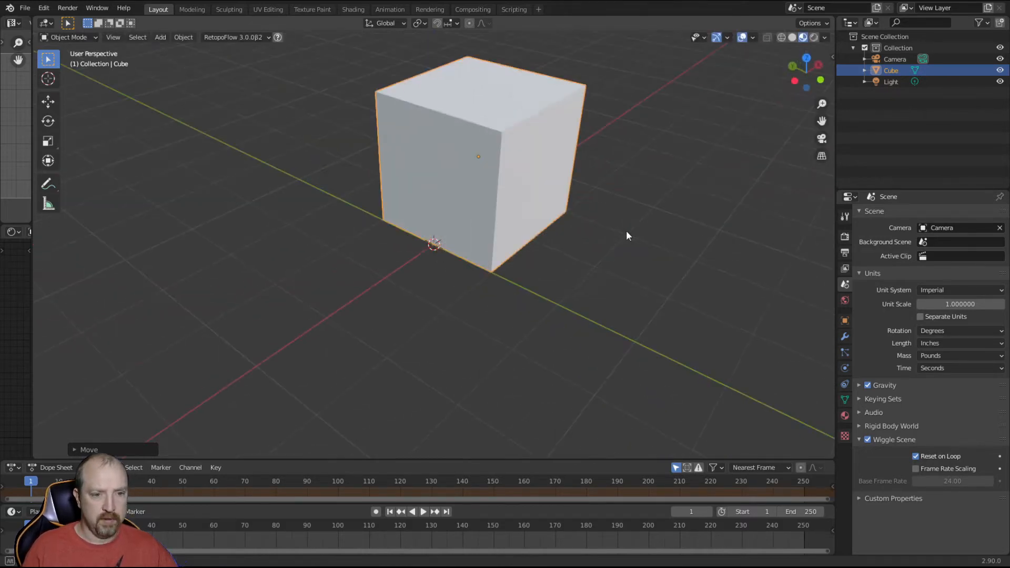
pyautogui.scroll(-6, 605, 233)
pyautogui.keyDown('shift'); pyautogui.moveTo(465, 256); pyautogui.dragTo(564, 338, button='middle'); pyautogui.keyUp('shift')
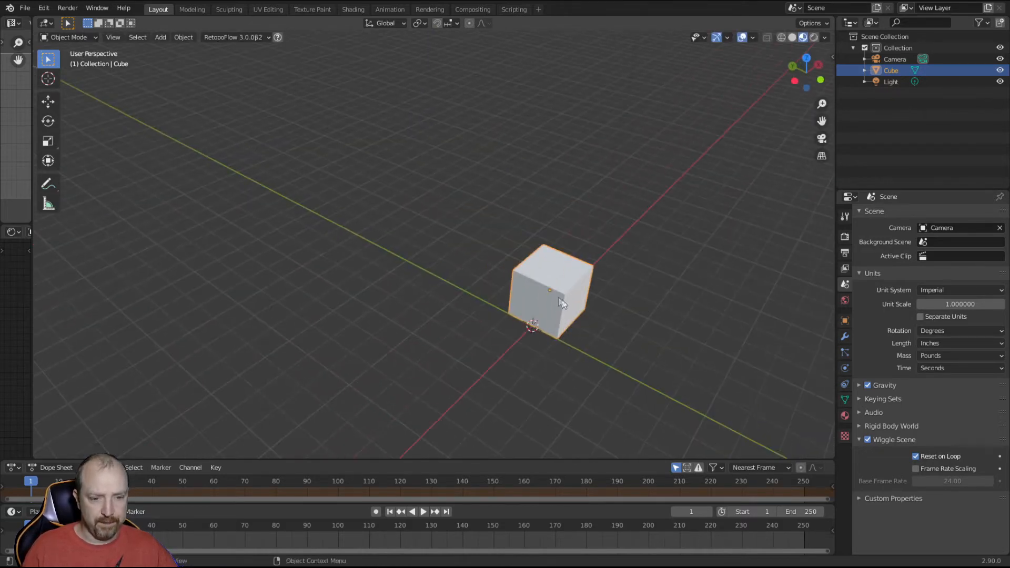
pyautogui.write('gy')
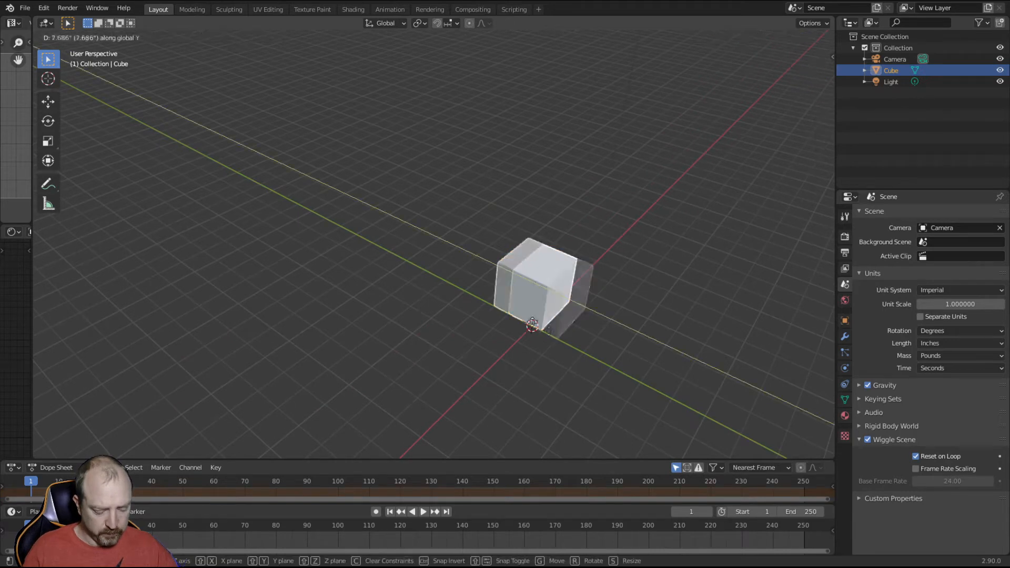
pyautogui.write('12')
pyautogui.press('Return')
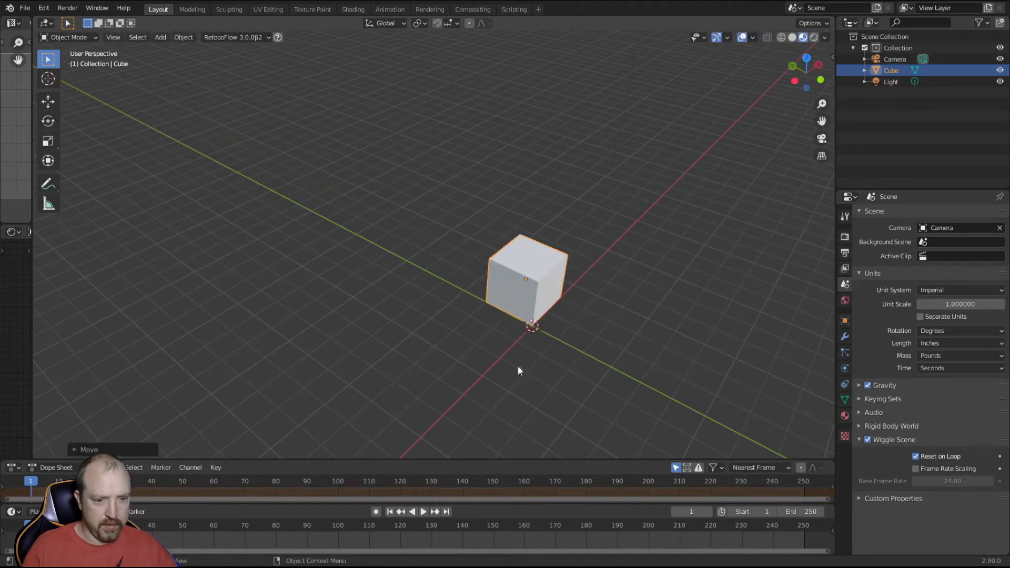
# - Set the cube's origin to its geometry
pyautogui.click(518, 365)
pyautogui.click(502, 296)
pyautogui.click(187, 37)
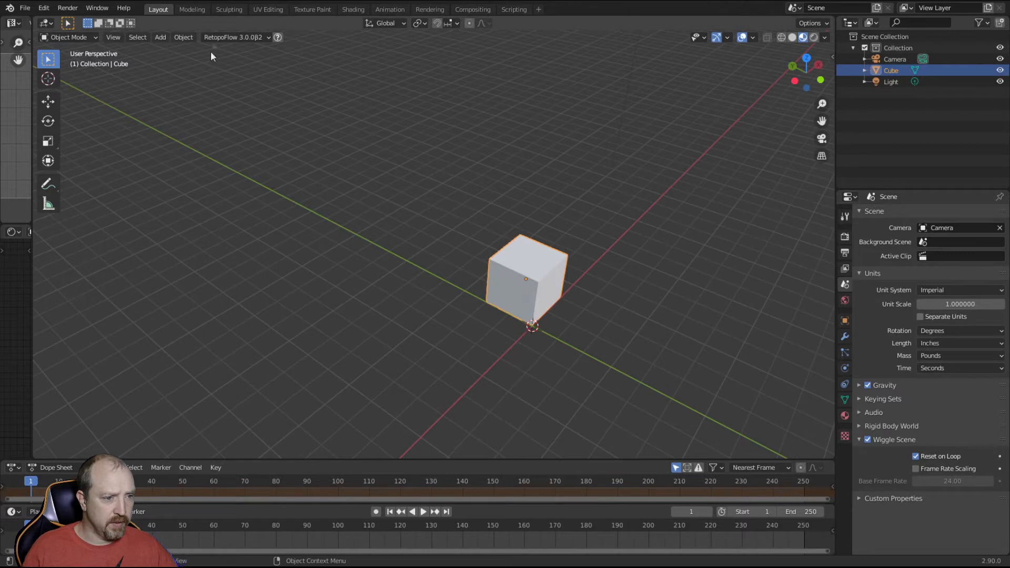
pyautogui.click(191, 38)
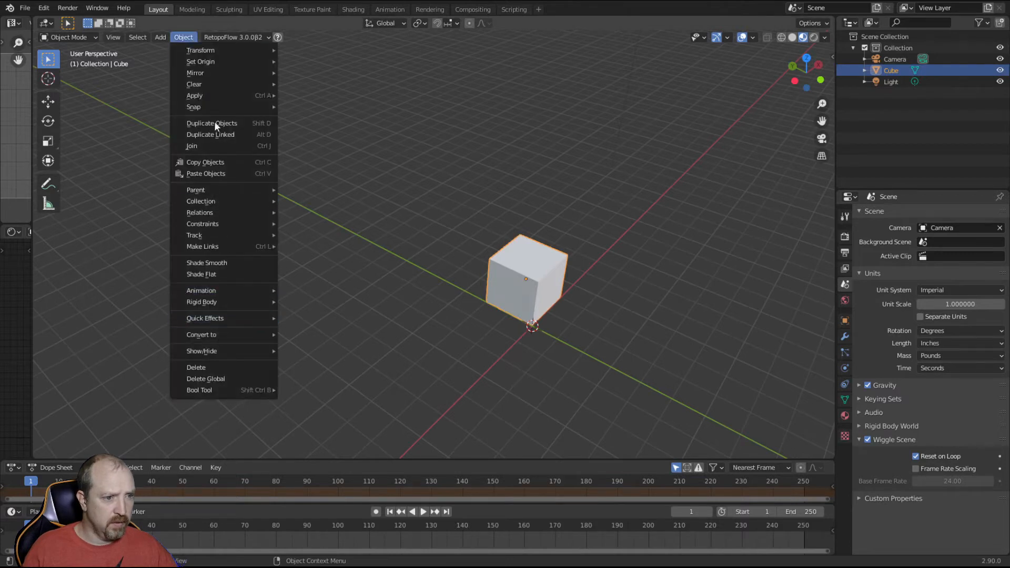
pyautogui.moveTo(237, 61)
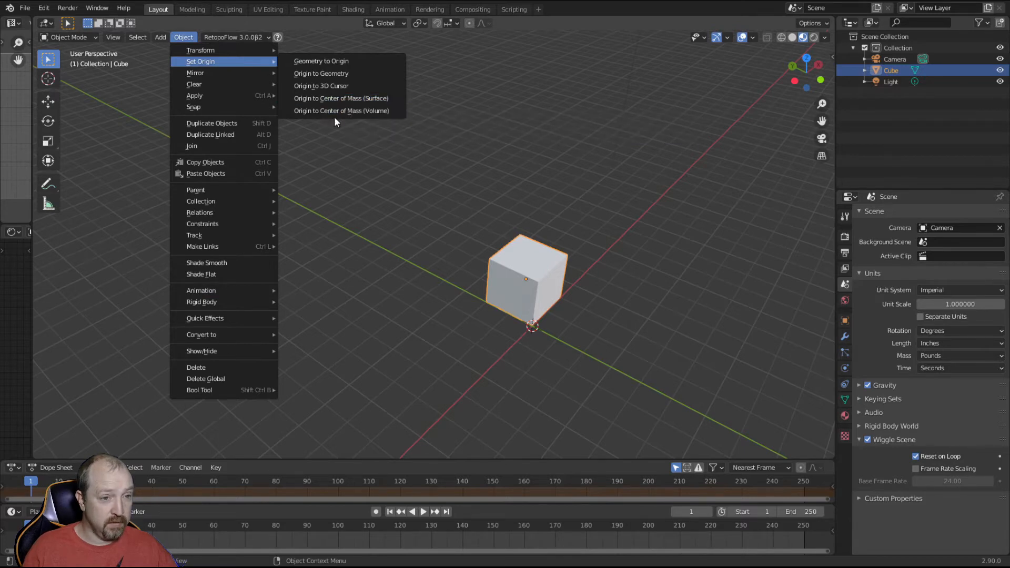
pyautogui.click(331, 73)
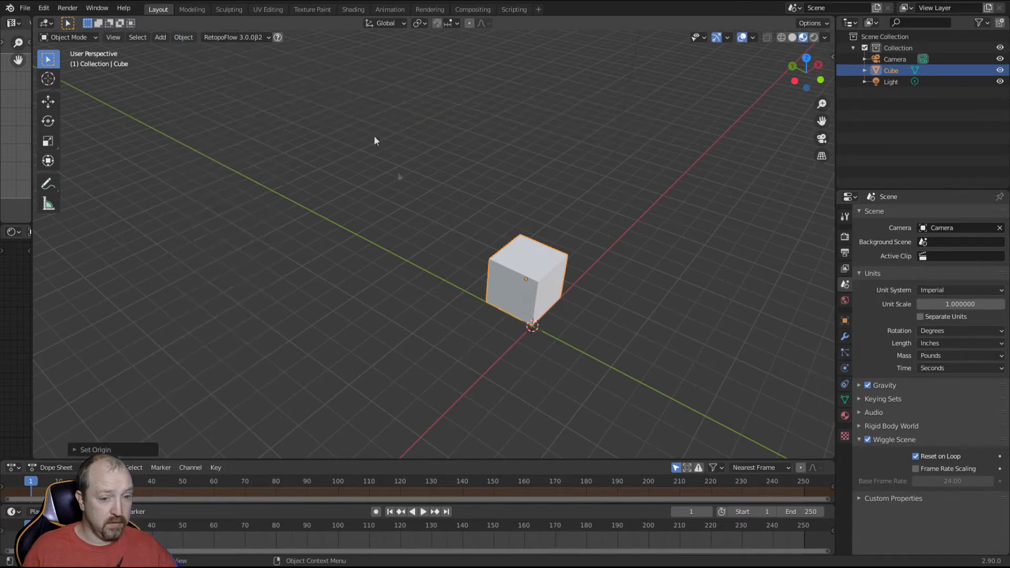
# - Apply all transforms to the cube and deselect it
pyautogui.click(185, 37)
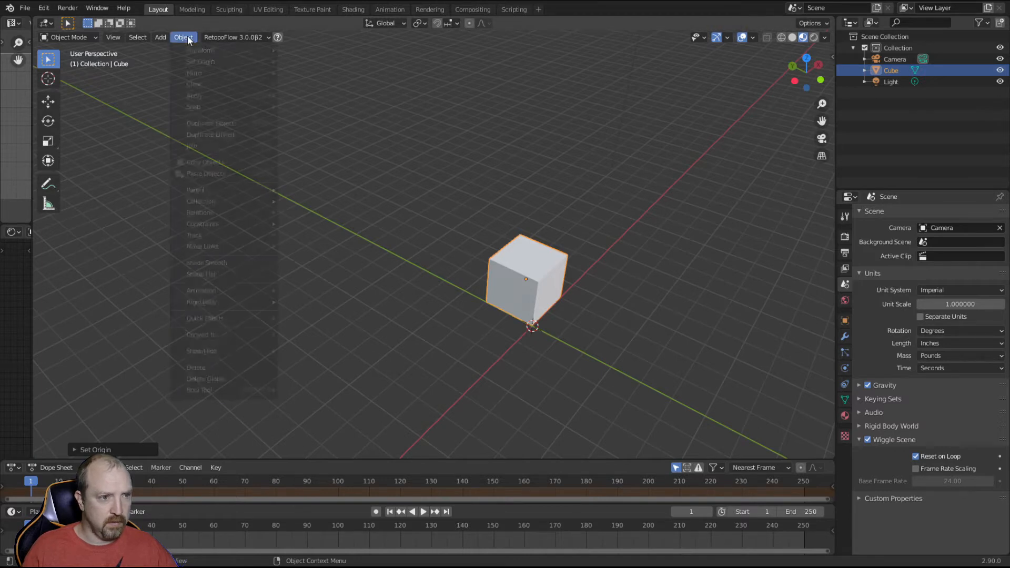
pyautogui.moveTo(206, 94)
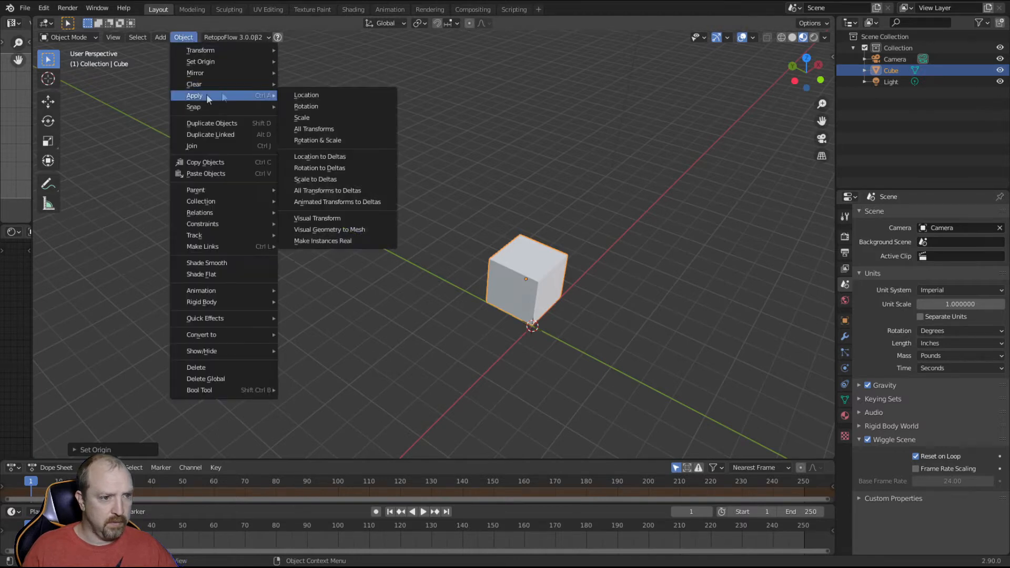
pyautogui.click(325, 129)
pyautogui.click(394, 276)
# - In Edit Mode, move the cube's face on the positive Y side 12 inches outward along Y
pyautogui.moveTo(611, 348); pyautogui.dragTo(595, 370, button='middle')
pyautogui.moveTo(368, 166); pyautogui.dragTo(502, 272, button='middle')
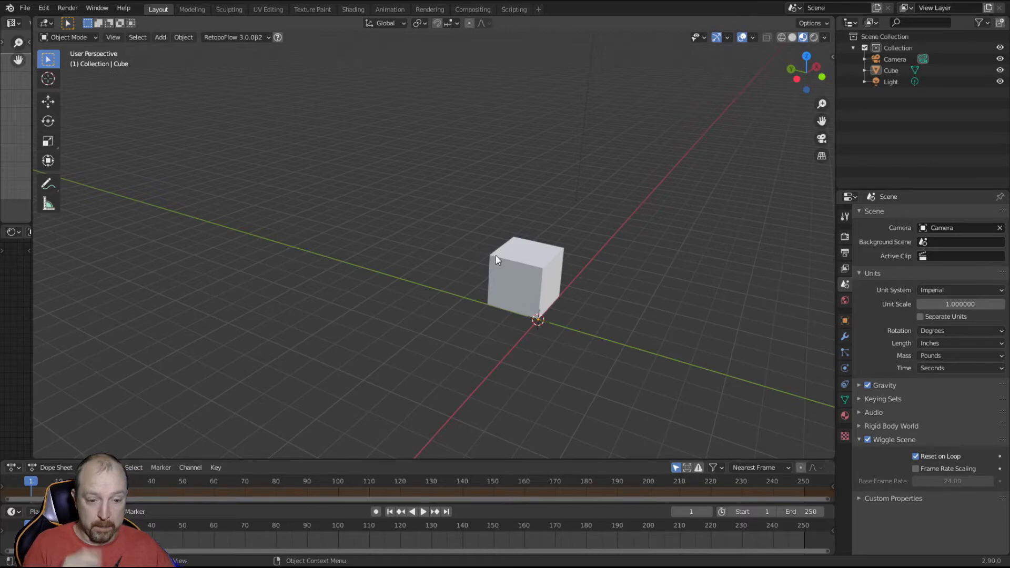
pyautogui.click(541, 260)
pyautogui.moveTo(541, 260)
pyautogui.mouseDown(button='middle')
pyautogui.moveTo(574, 337)
pyautogui.moveTo(538, 343)
pyautogui.moveTo(557, 255)
pyautogui.mouseUp(button='middle')
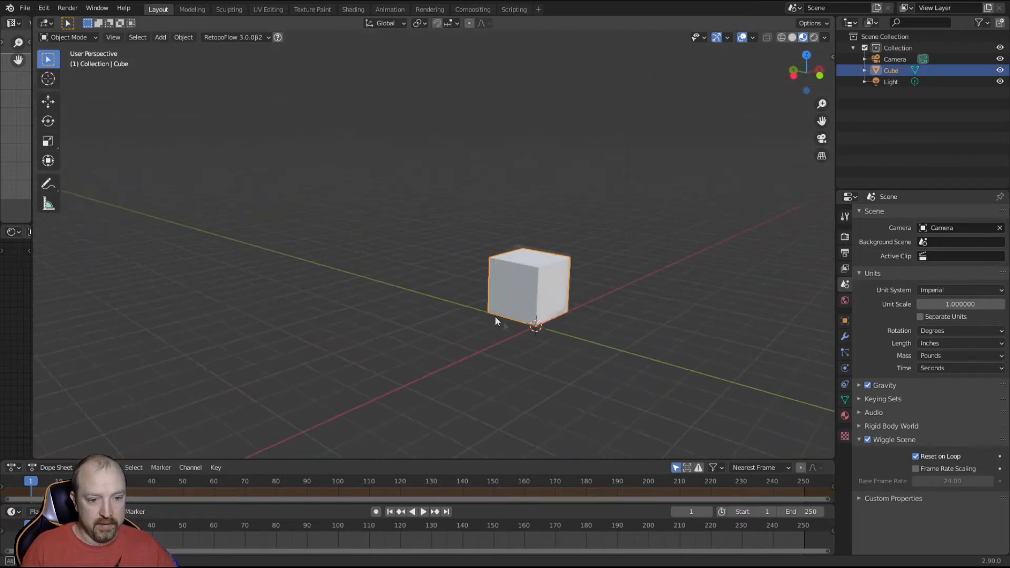
pyautogui.moveTo(494, 316); pyautogui.dragTo(511, 315, button='middle')
pyautogui.press('Tab')
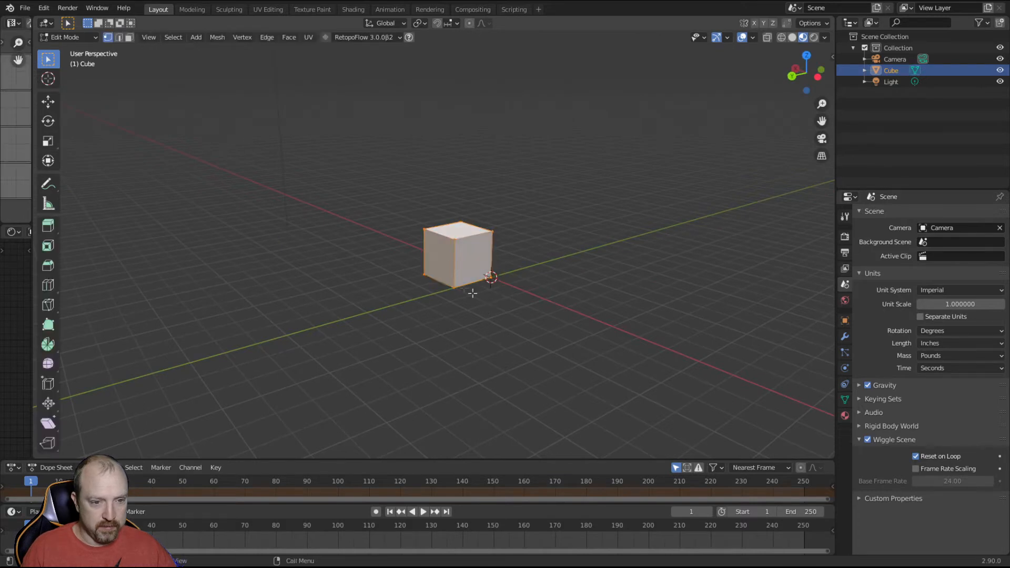
pyautogui.moveTo(442, 259); pyautogui.dragTo(414, 352, button='middle')
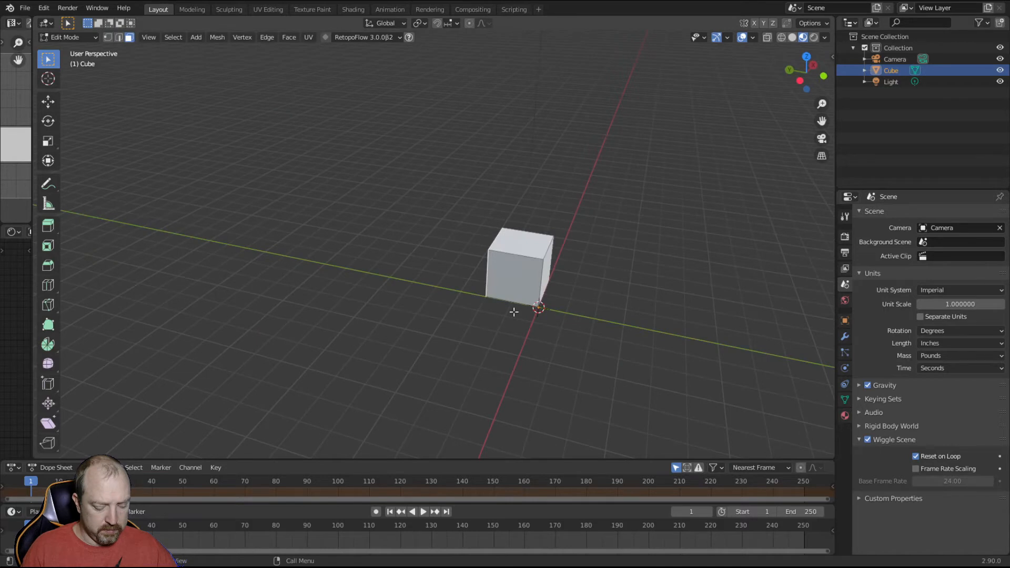
pyautogui.write('gy12')
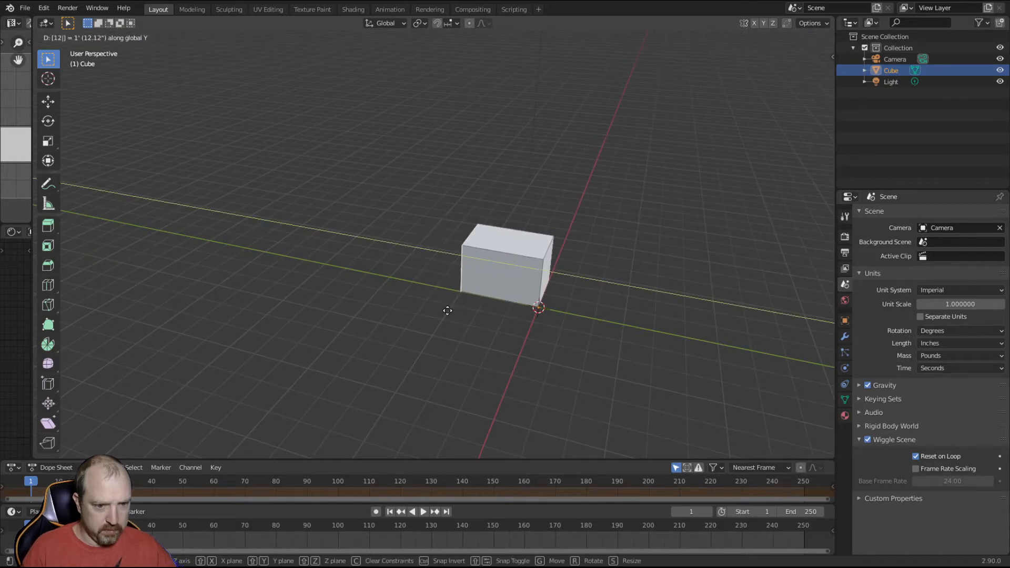
pyautogui.press('Return')
# - Lengthen the block along X by moving its far end face outward
pyautogui.moveTo(447, 311); pyautogui.dragTo(517, 319, button='middle')
pyautogui.moveTo(462, 303); pyautogui.dragTo(598, 349, button='middle')
pyautogui.press('g')
pyautogui.press('x')
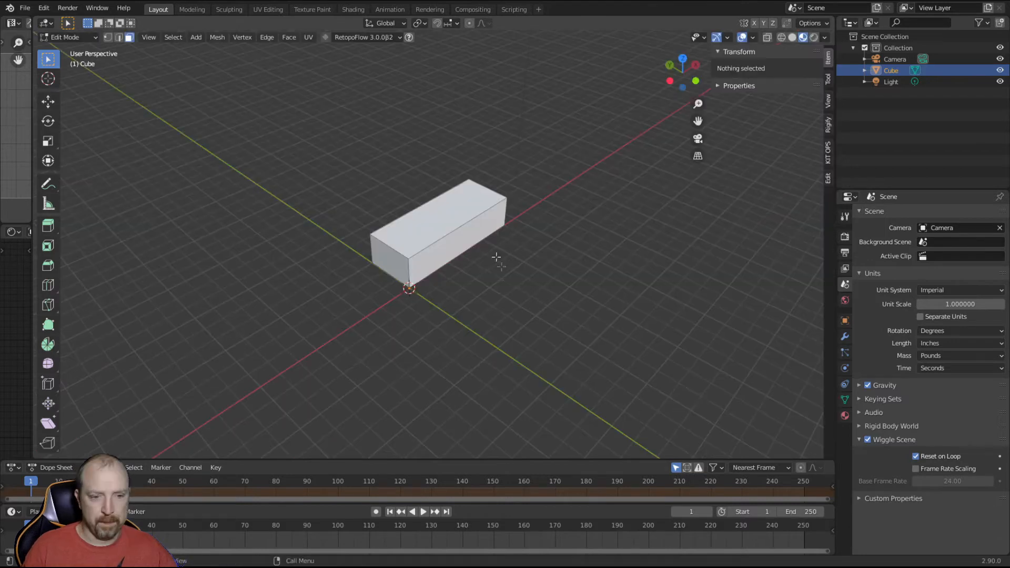
# - Show the mesh transform values and add a centred loop cut across the middle of the block's length
pyautogui.press('n')
pyautogui.press('g')
pyautogui.press('g')
pyautogui.rightClick(425, 275)
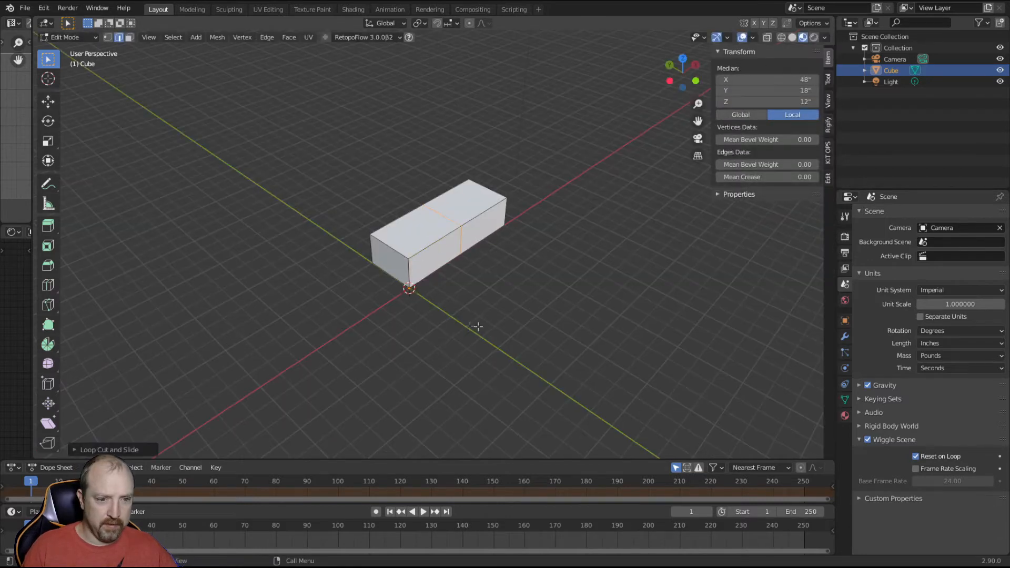
pyautogui.click(487, 320)
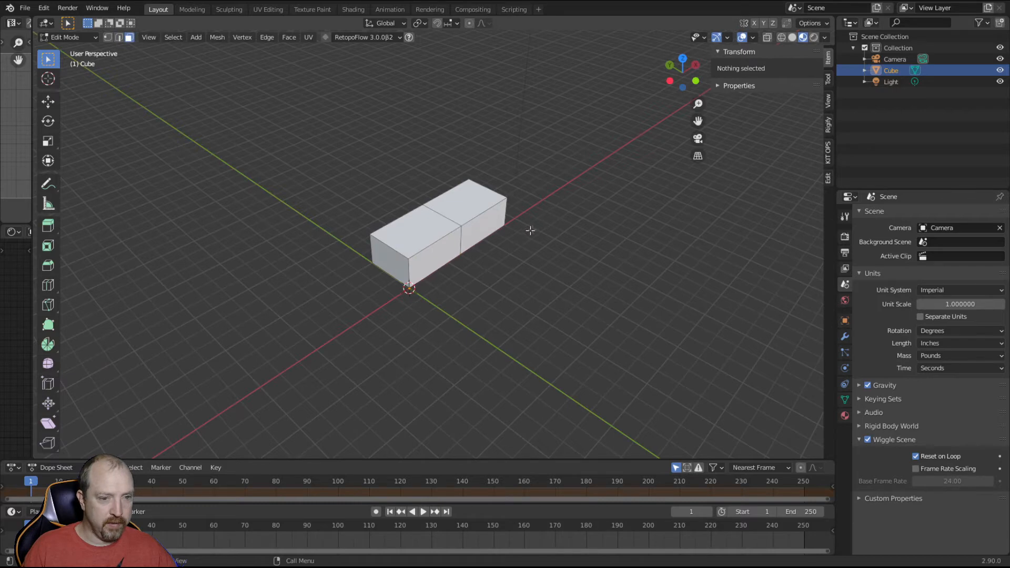
# - Extrude the side face of the block's far half outward and set the new face's median Y to -48 inches
pyautogui.press('a')
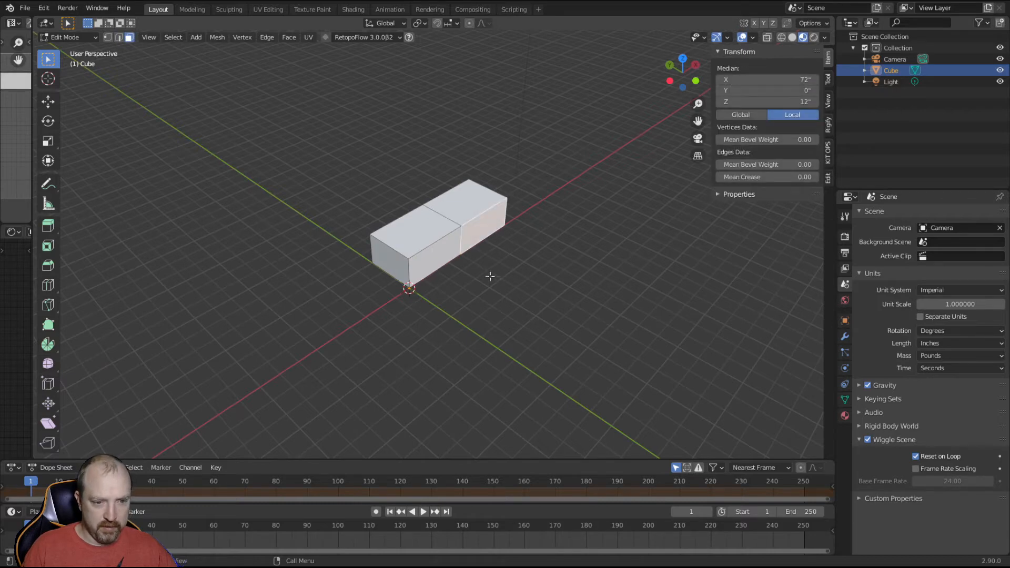
pyautogui.press('e')
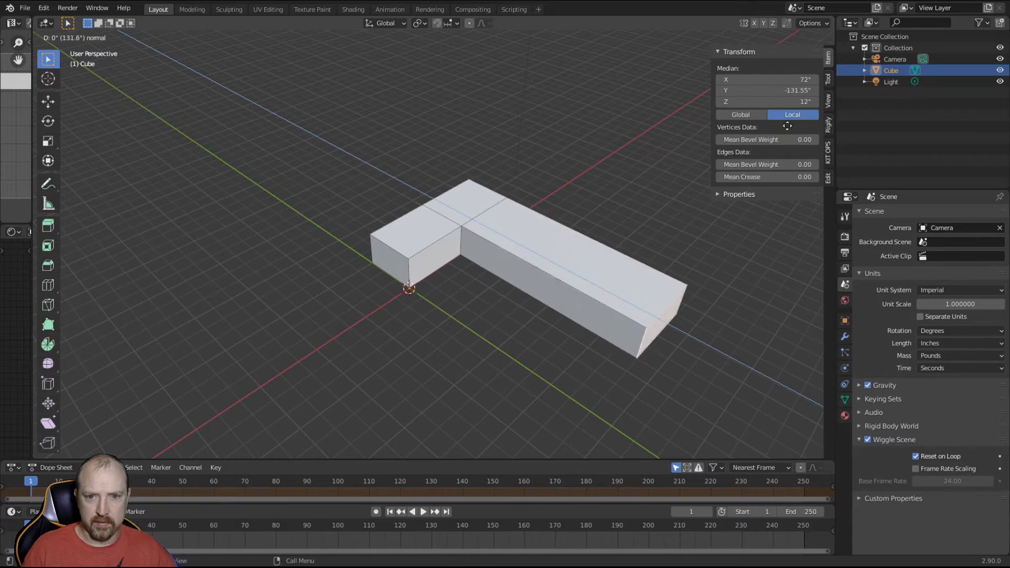
pyautogui.click(792, 89)
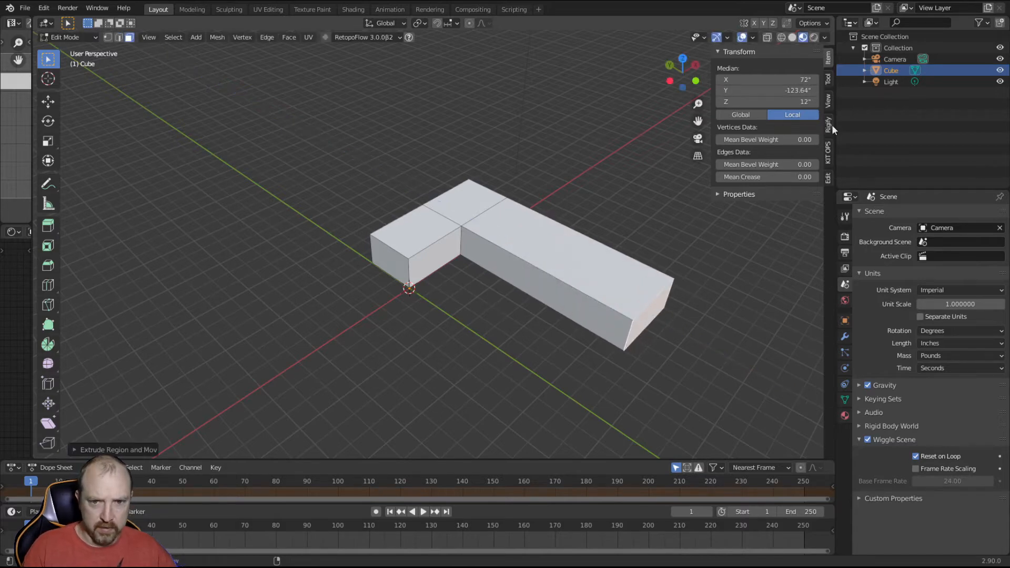
pyautogui.click(795, 87)
pyautogui.press('BackSpace')
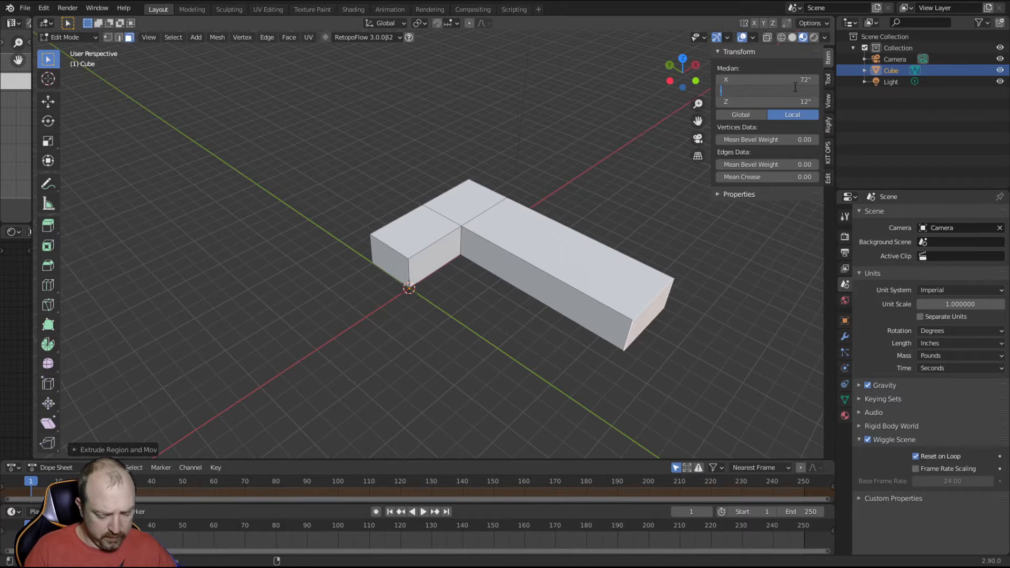
pyautogui.write('-48')
pyautogui.press('Return')
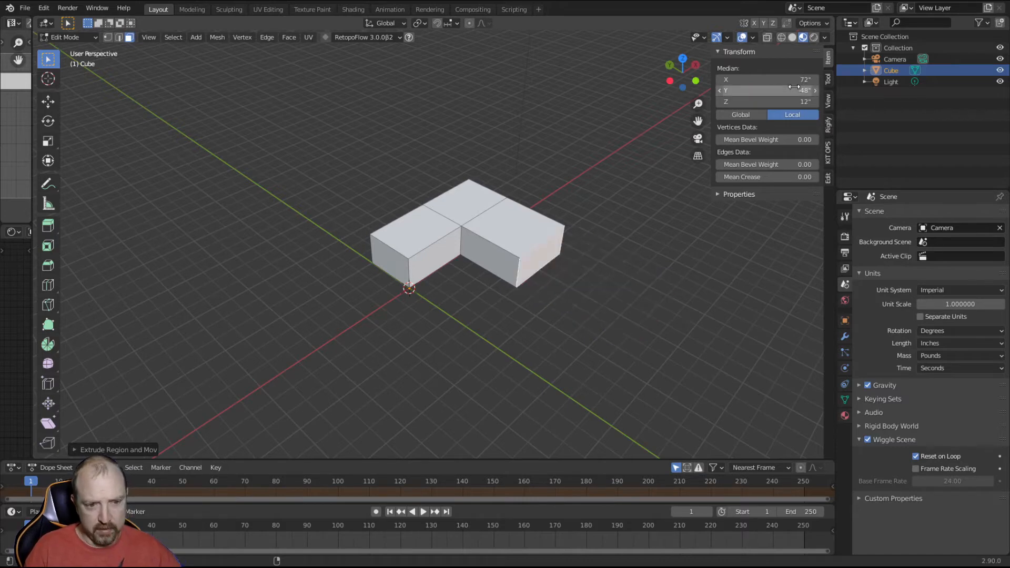
# - Select all the top faces of the L-shaped block and set their median Z to 32 inches
pyautogui.click(555, 314)
pyautogui.moveTo(509, 359); pyautogui.dragTo(475, 322, button='middle')
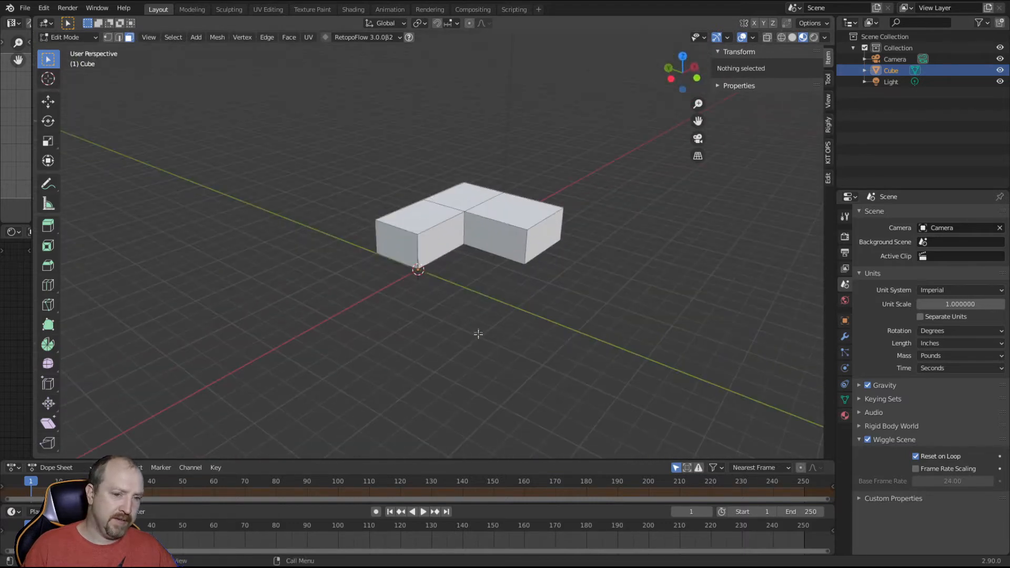
pyautogui.scroll(3, 470, 305)
pyautogui.click(466, 240)
pyautogui.click(496, 361)
pyautogui.click(434, 200)
pyautogui.keyDown('shift'); pyautogui.click(474, 169); pyautogui.keyUp('shift')
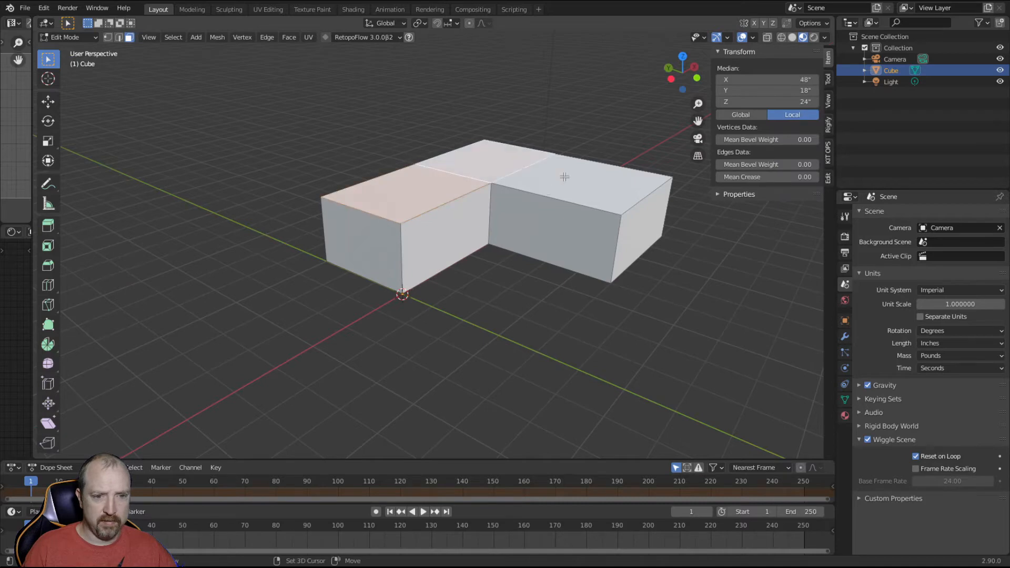
pyautogui.click(780, 103)
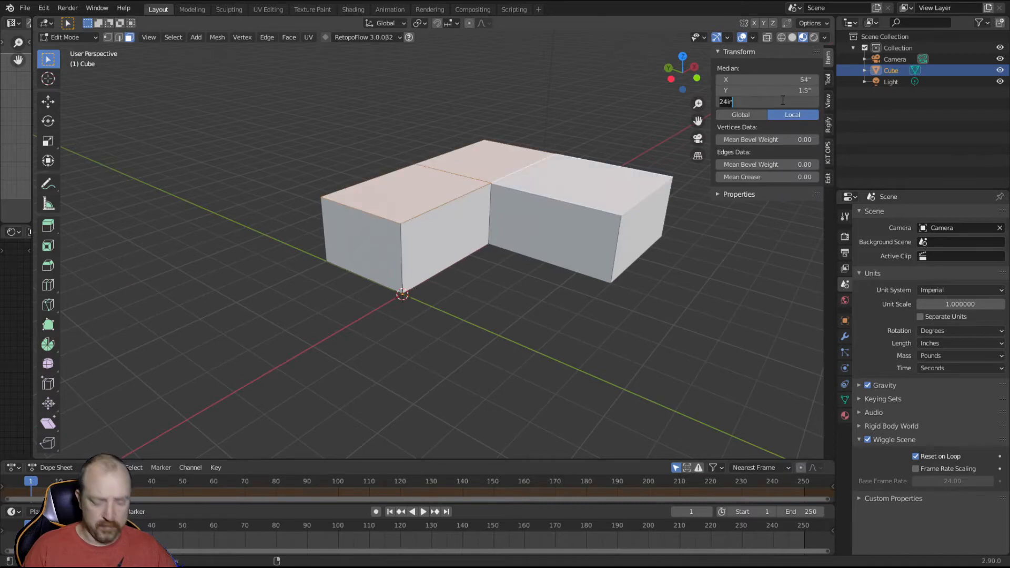
pyautogui.write('32')
pyautogui.press('Return')
# - Select all the bottom faces of the L-shaped block and set their median Z to 31 inches
pyautogui.click(461, 302)
pyautogui.moveTo(494, 354); pyautogui.dragTo(458, 250, button='middle')
pyautogui.click(472, 214)
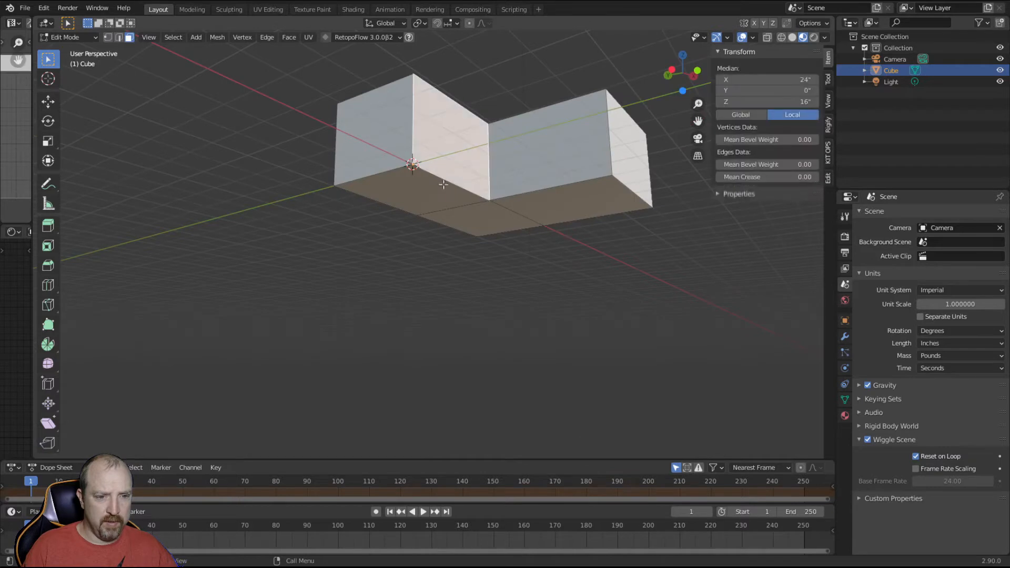
pyautogui.keyDown('shift'); pyautogui.click(552, 203); pyautogui.keyUp('shift')
pyautogui.keyDown('shift'); pyautogui.click(500, 216); pyautogui.keyUp('shift')
pyautogui.moveTo(548, 247); pyautogui.dragTo(537, 311, button='middle')
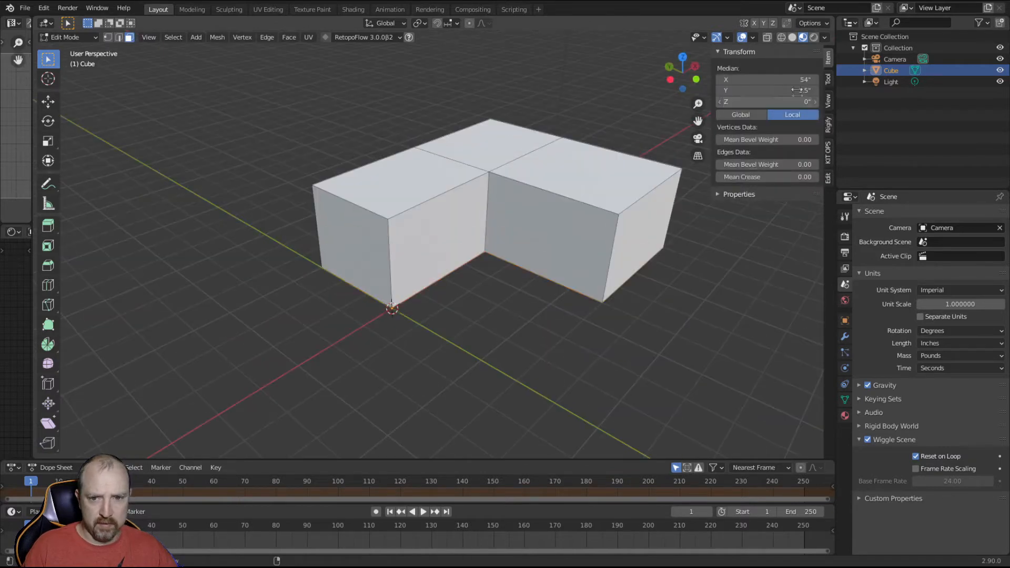
pyautogui.click(785, 101)
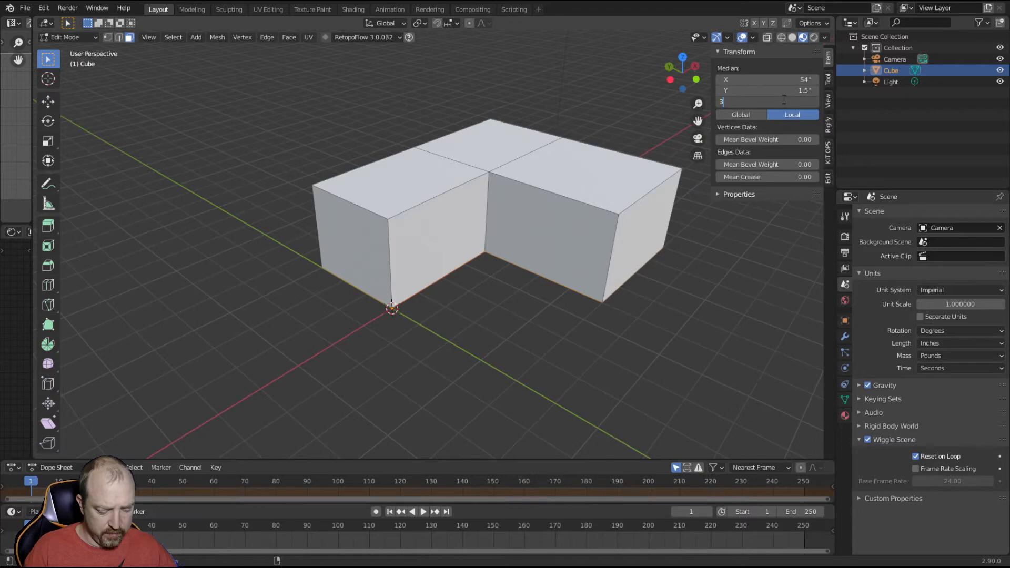
pyautogui.write('31')
pyautogui.press('Return')
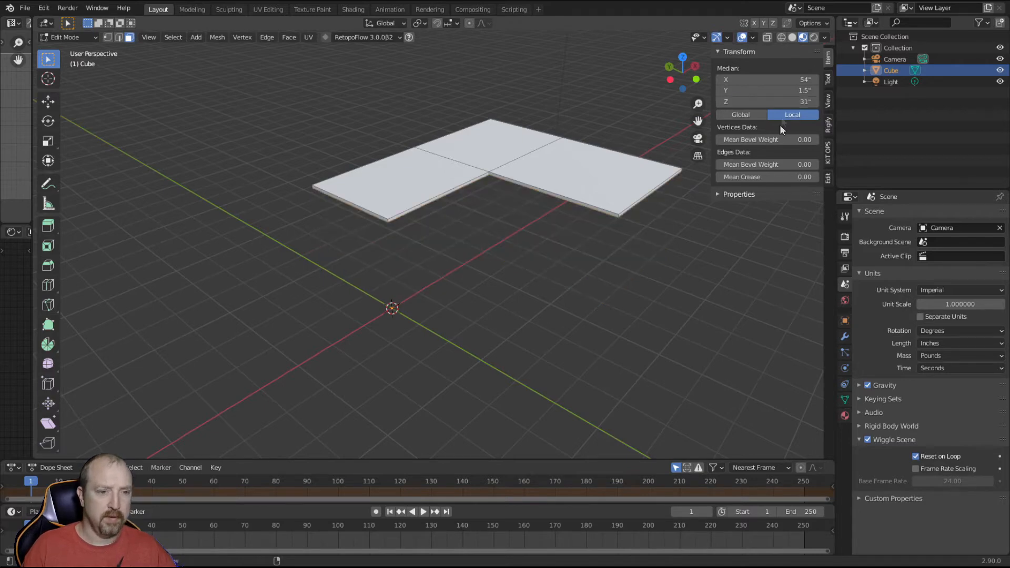
# - Duplicate the slab's bottom faces in place, extrude the copy downward, and set the new bottom's median Z to 0
pyautogui.press('a')
pyautogui.moveTo(491, 333); pyautogui.dragTo(470, 142, button='middle')
pyautogui.keyDown('shift'); pyautogui.click(523, 137); pyautogui.keyUp('shift')
pyautogui.keyDown('shift'); pyautogui.click(491, 142); pyautogui.keyUp('shift')
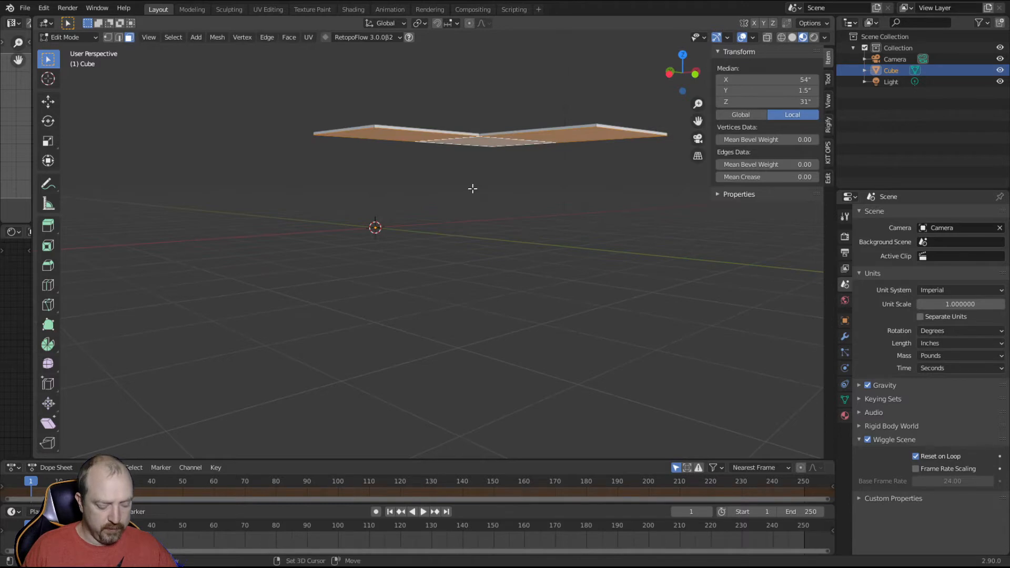
pyautogui.hotkey('shift', 'd')
pyautogui.press('Escape')
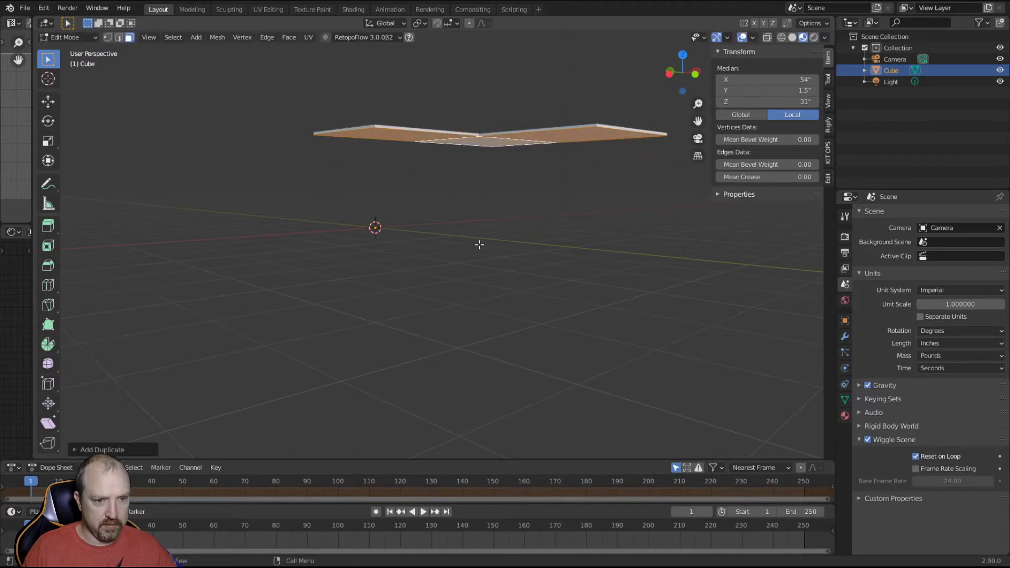
pyautogui.press('e')
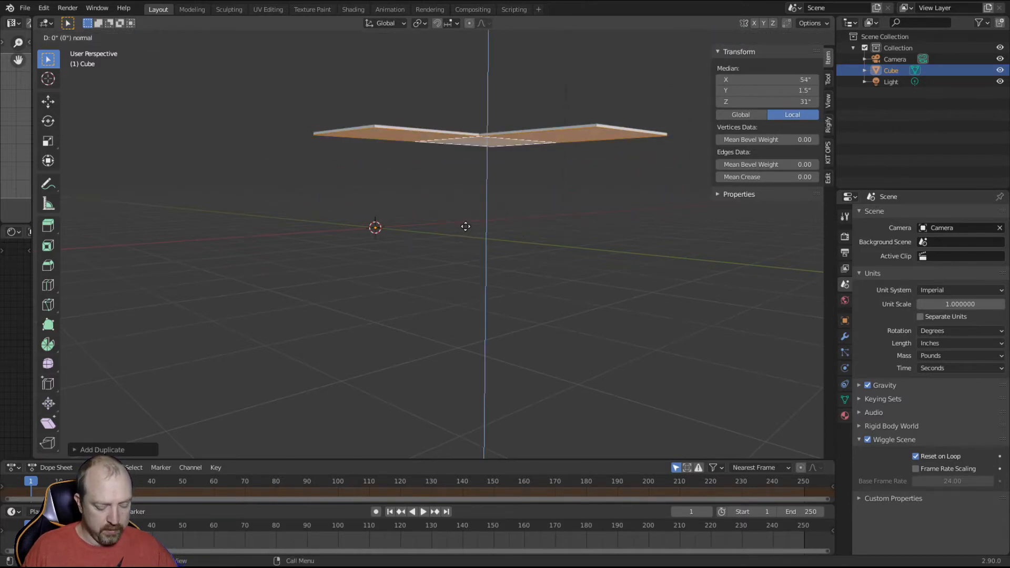
pyautogui.click(471, 266)
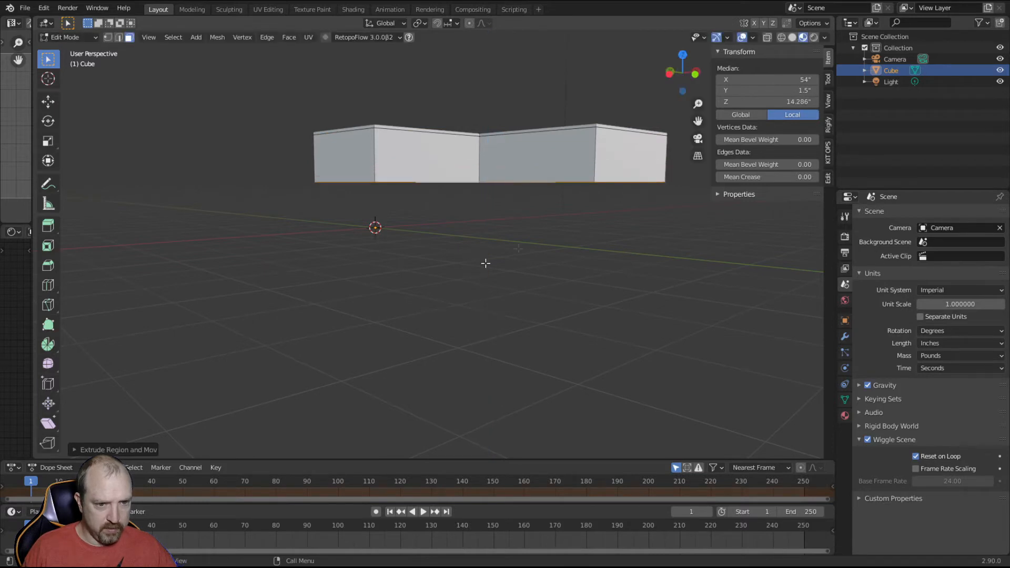
pyautogui.click(758, 100)
pyautogui.write('0')
pyautogui.press('Return')
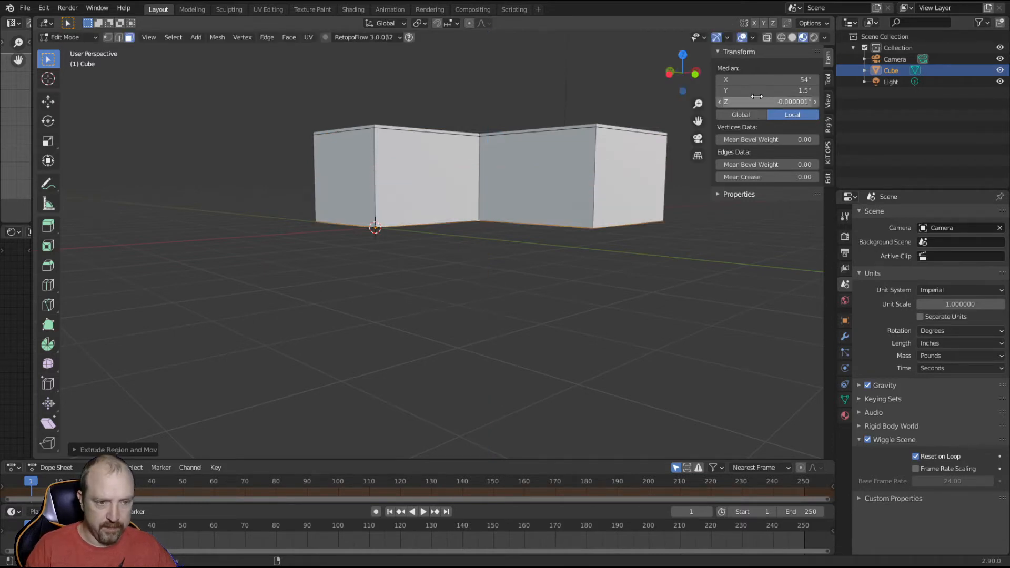
# - Select the base's end face at the world origin and set its median X to 1 inch
pyautogui.hotkey('alt', 'a')
pyautogui.moveTo(480, 230); pyautogui.dragTo(477, 275, button='middle')
pyautogui.click(364, 242)
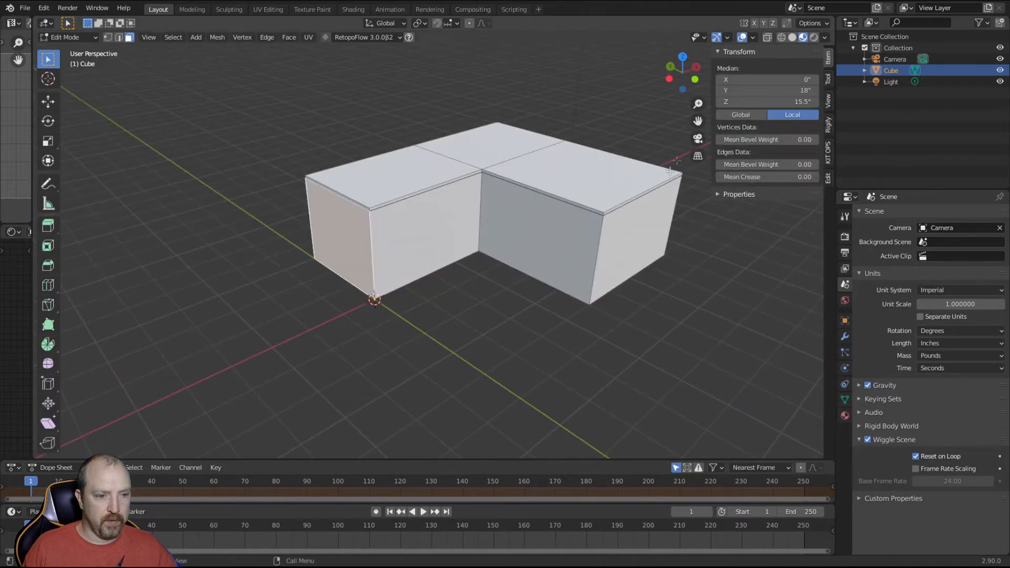
pyautogui.click(782, 80)
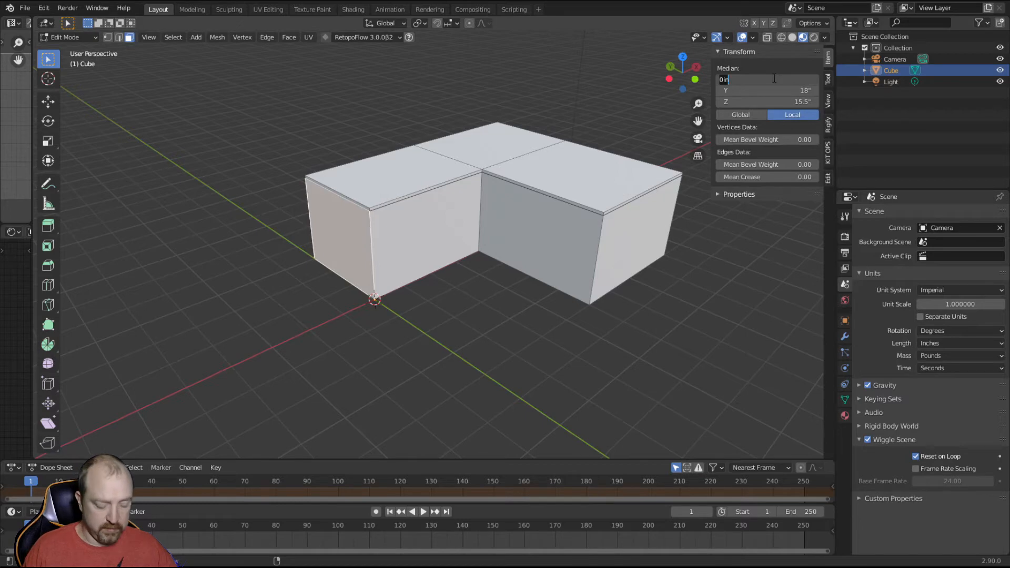
pyautogui.press('Return')
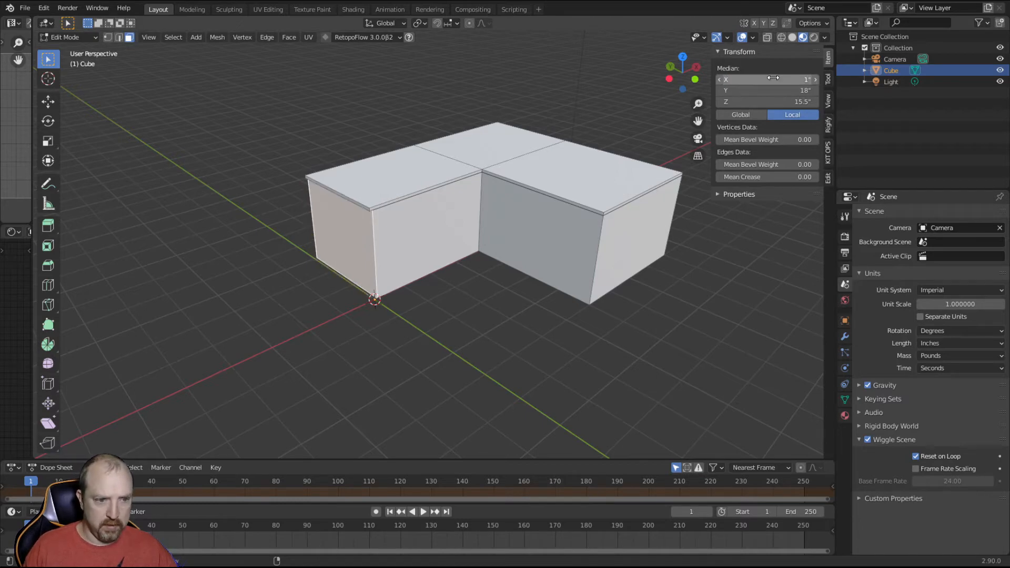
# - Select the end face of the base's other leg and set its median Y to -47 inches
pyautogui.click(589, 228)
pyautogui.click(623, 226)
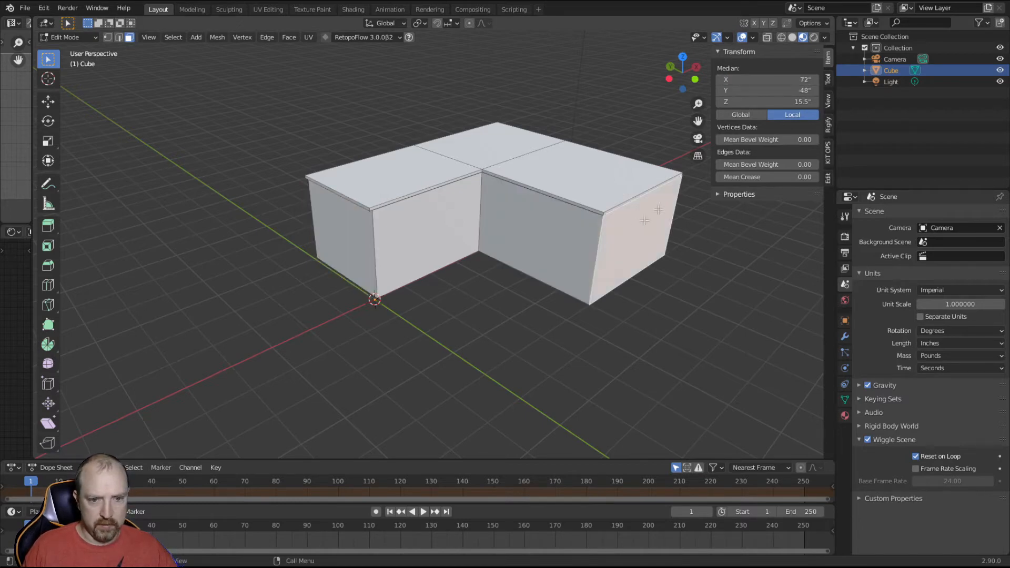
pyautogui.click(768, 89)
pyautogui.press('BackSpace')
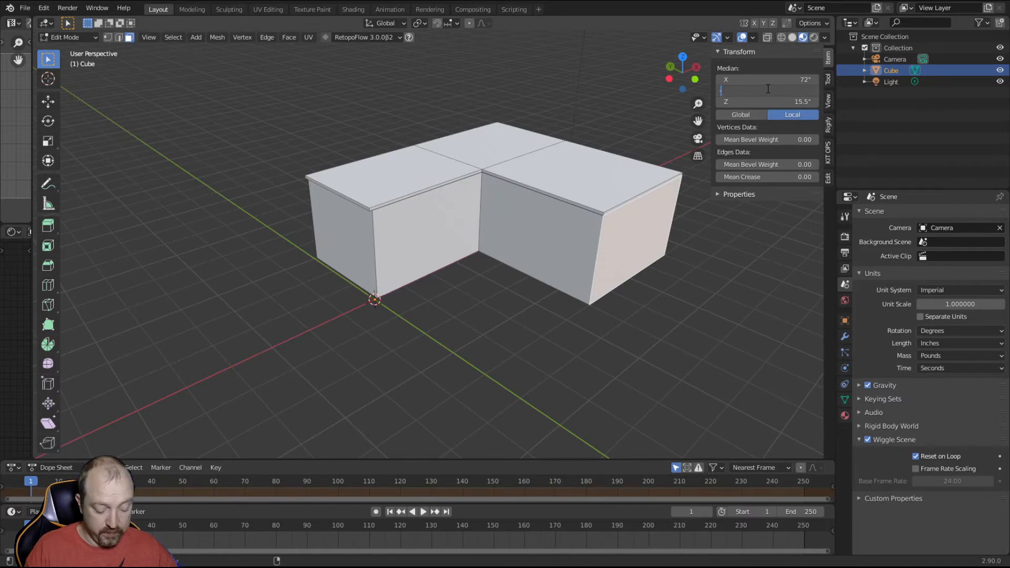
pyautogui.write('-47')
pyautogui.press('Return')
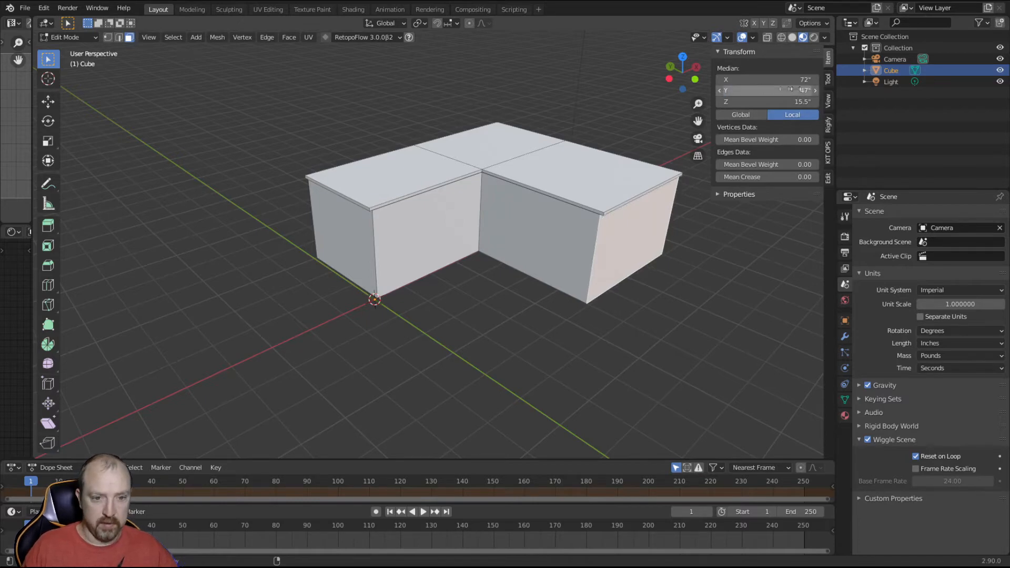
# - Move the inner side face of the extruded leg's base inward along X, to about X 70.3 inches
pyautogui.click(519, 267)
pyautogui.moveTo(550, 334); pyautogui.dragTo(482, 336, button='middle')
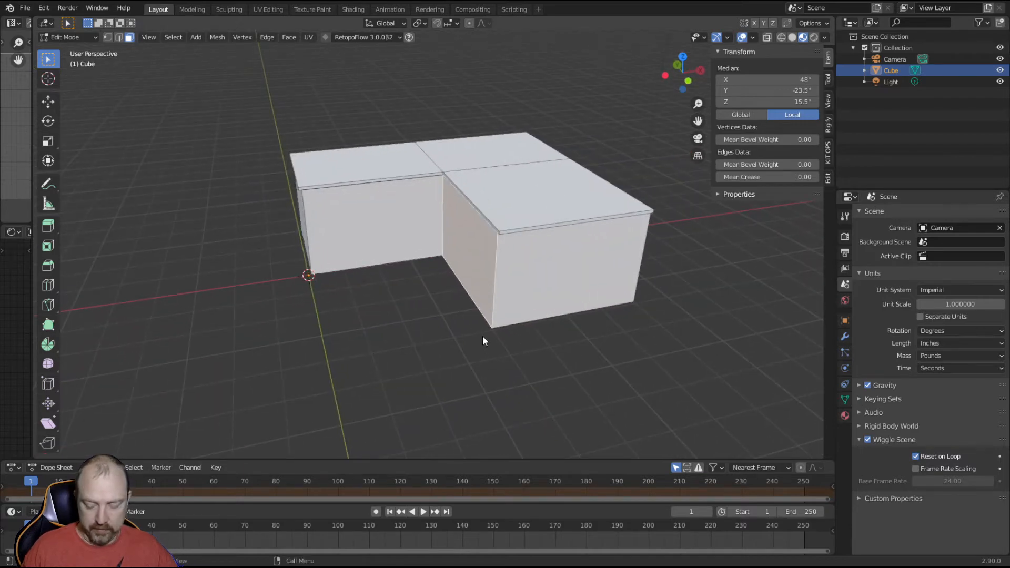
pyautogui.press('r')
pyautogui.rightClick(515, 371)
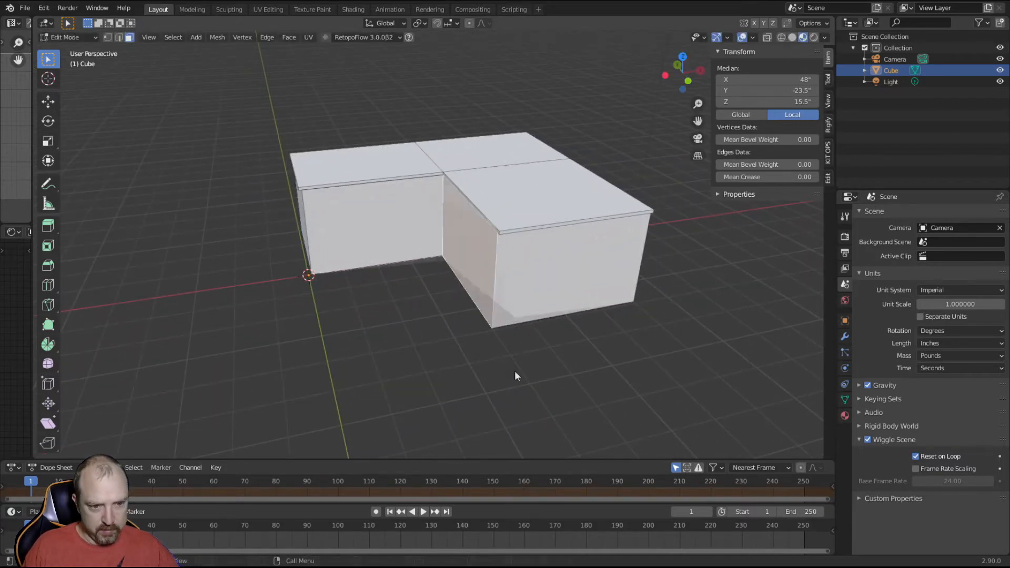
pyautogui.press('g')
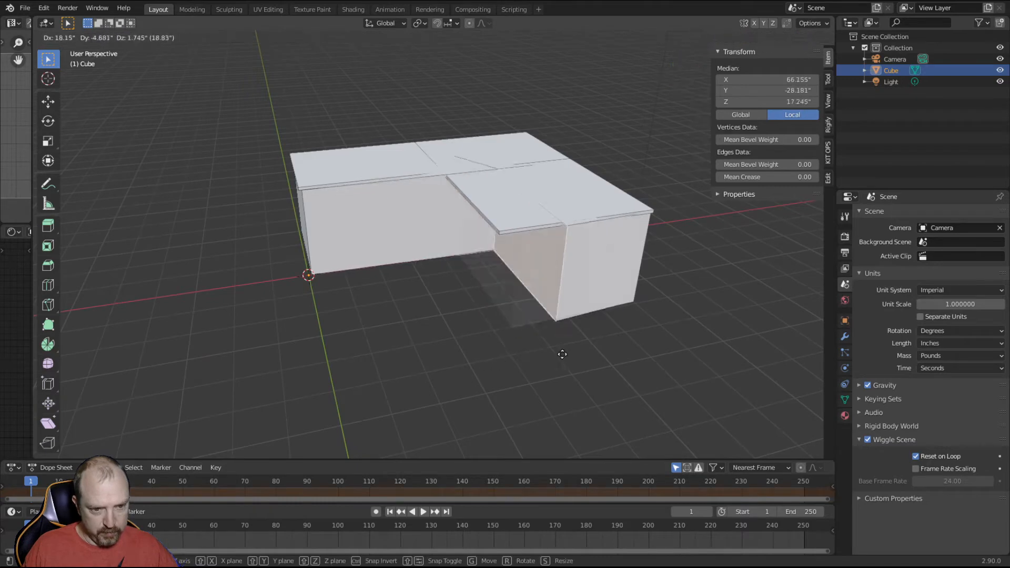
pyautogui.press('x')
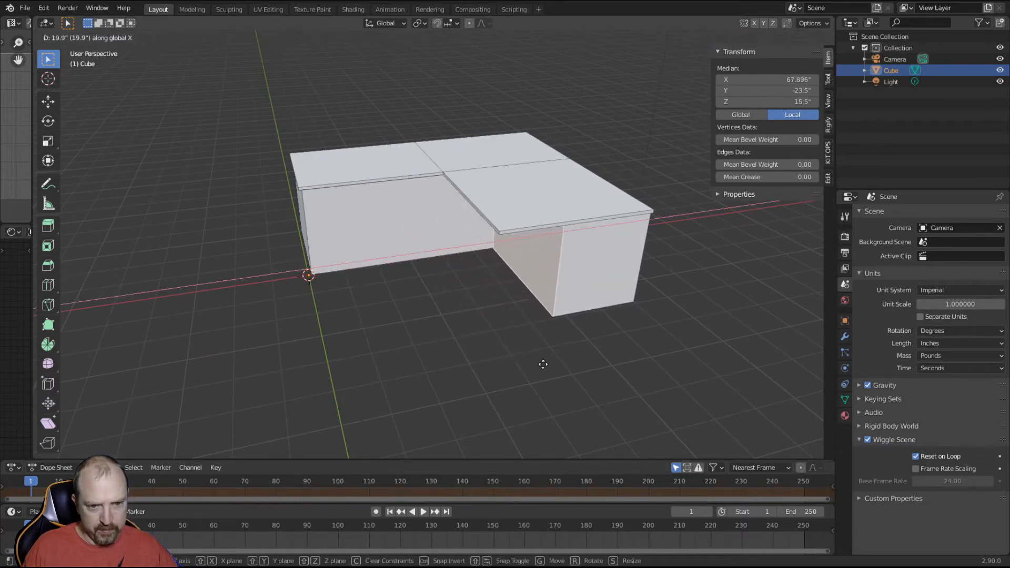
pyautogui.click(551, 368)
# - Move the base's front face on the leg starting at the origin about 5.5 inches inward along Y
pyautogui.moveTo(551, 368); pyautogui.dragTo(442, 299, button='middle')
pyautogui.press('a')
pyautogui.moveTo(361, 209); pyautogui.dragTo(406, 279, button='middle')
pyautogui.moveTo(410, 227); pyautogui.dragTo(512, 311, button='middle')
pyautogui.press('g')
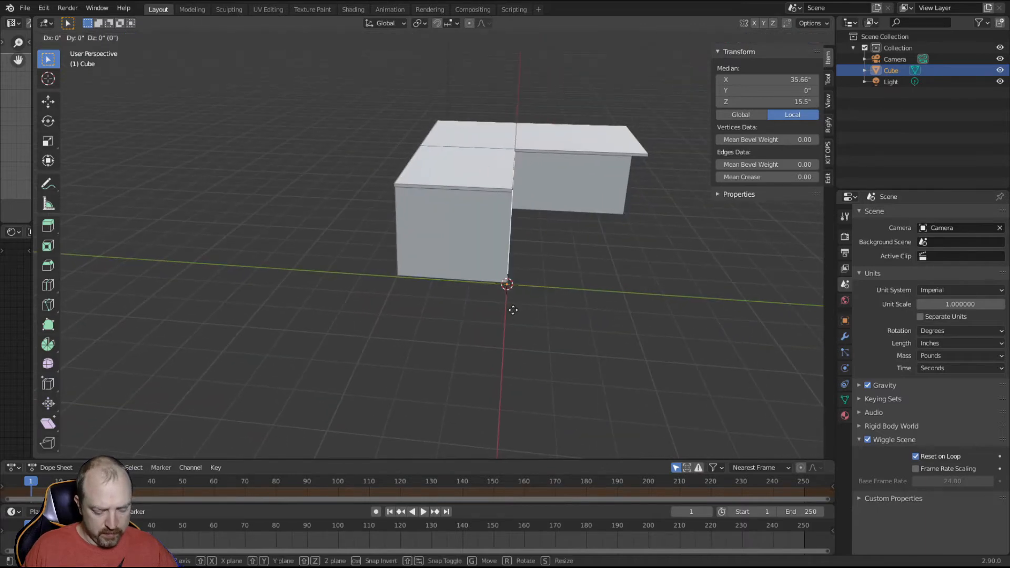
pyautogui.press('y')
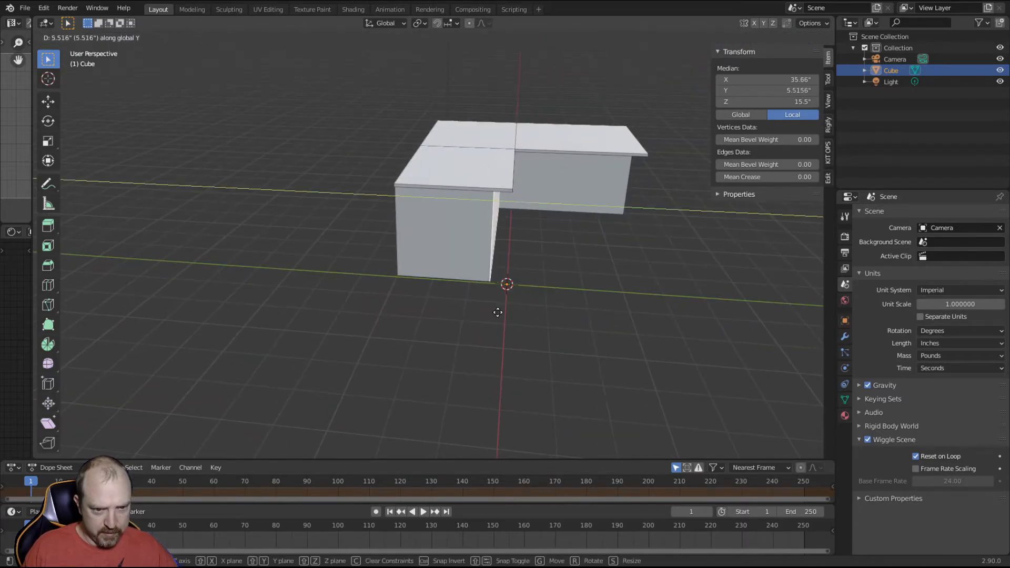
pyautogui.click(498, 314)
pyautogui.moveTo(498, 313); pyautogui.dragTo(455, 311, button='middle')
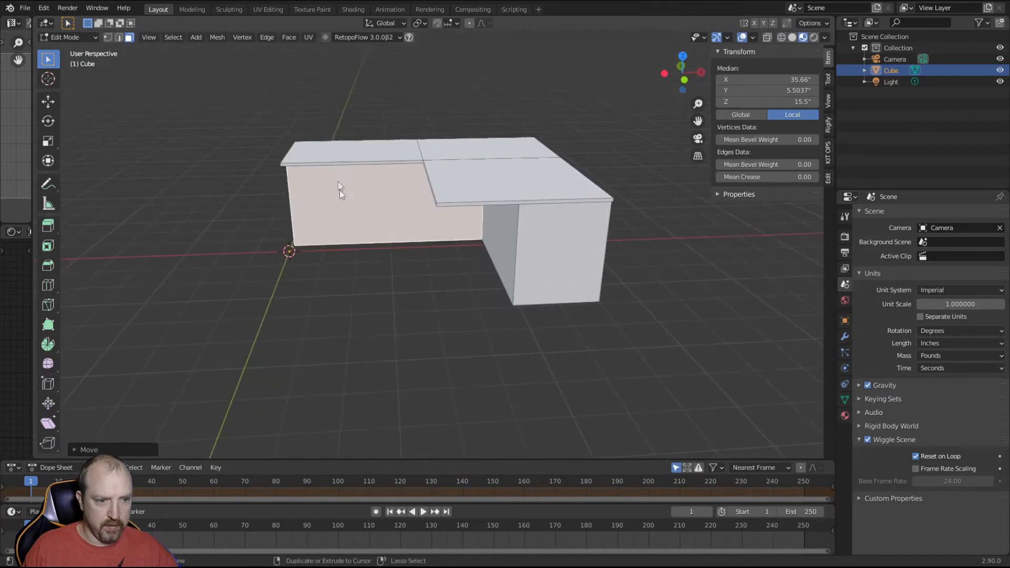
# - Align the middle vertical edge on the base's back with the inner corner by setting its median X to 70.321 inches
pyautogui.hotkey('ctrl', 'r')
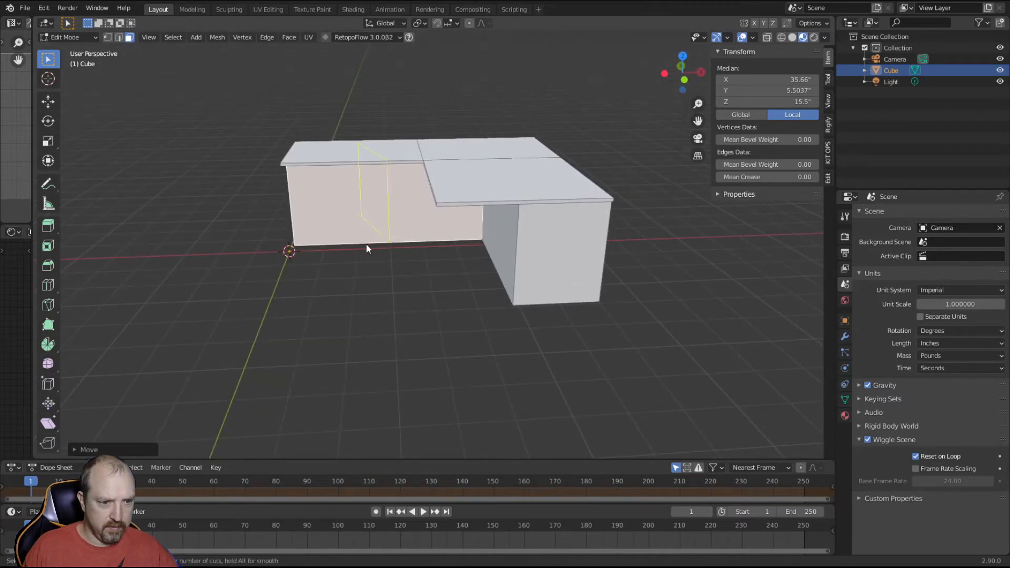
pyautogui.hotkey('alt', 'a')
pyautogui.moveTo(389, 273); pyautogui.dragTo(477, 181, button='middle')
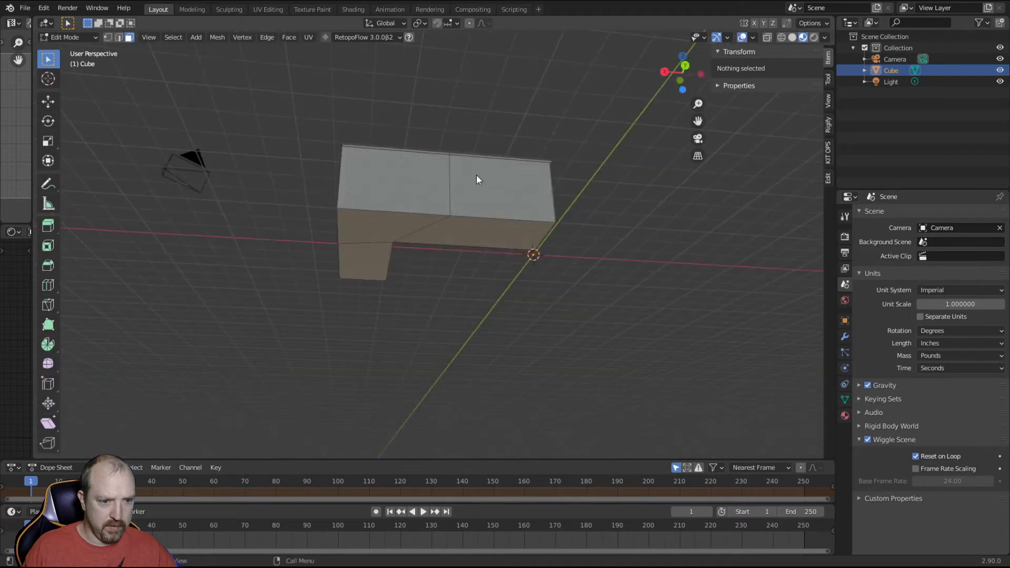
pyautogui.click(477, 180)
pyautogui.press('2')
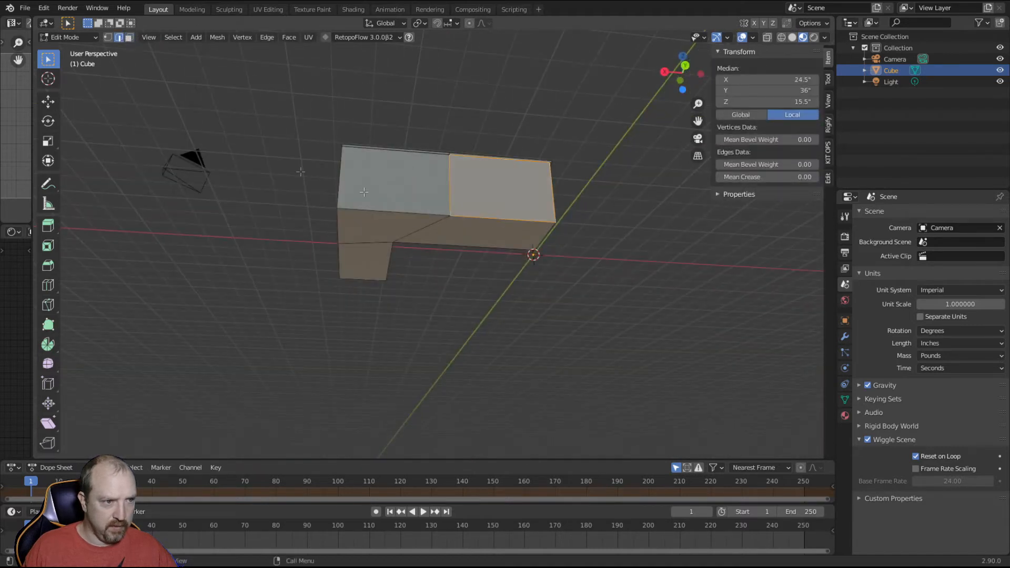
pyautogui.click(451, 182)
pyautogui.moveTo(450, 182); pyautogui.dragTo(477, 254, button='middle')
pyautogui.moveTo(380, 296); pyautogui.dragTo(615, 75, button='middle')
pyautogui.click(567, 84)
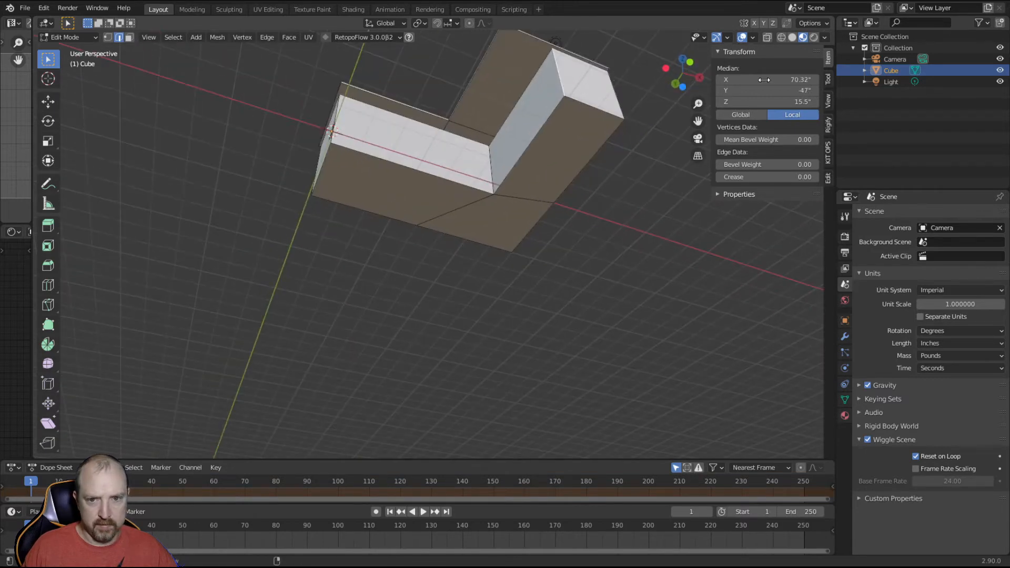
pyautogui.moveTo(434, 209); pyautogui.dragTo(577, 261, button='middle')
pyautogui.click(436, 179)
pyautogui.write('70.321"')
# - Add two evenly spaced vertical loop cuts across the base of the leg that starts at the origin
pyautogui.moveTo(564, 275); pyautogui.dragTo(333, 238, button='middle')
pyautogui.hotkey('ctrl', 'r')
pyautogui.scroll(1, 396, 209)
pyautogui.click(396, 209)
pyautogui.rightClick(397, 216)
pyautogui.click(406, 271)
pyautogui.moveTo(406, 271); pyautogui.dragTo(448, 259, button='middle')
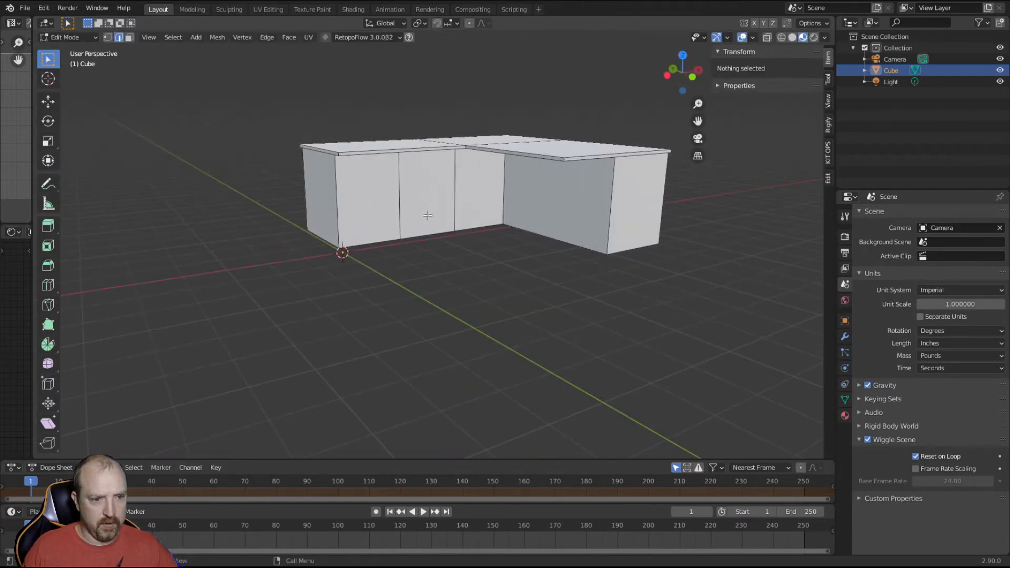
# - Add a horizontal loop cut around the whole base and slide it up near the tabletop
pyautogui.hotkey('ctrl', 'r')
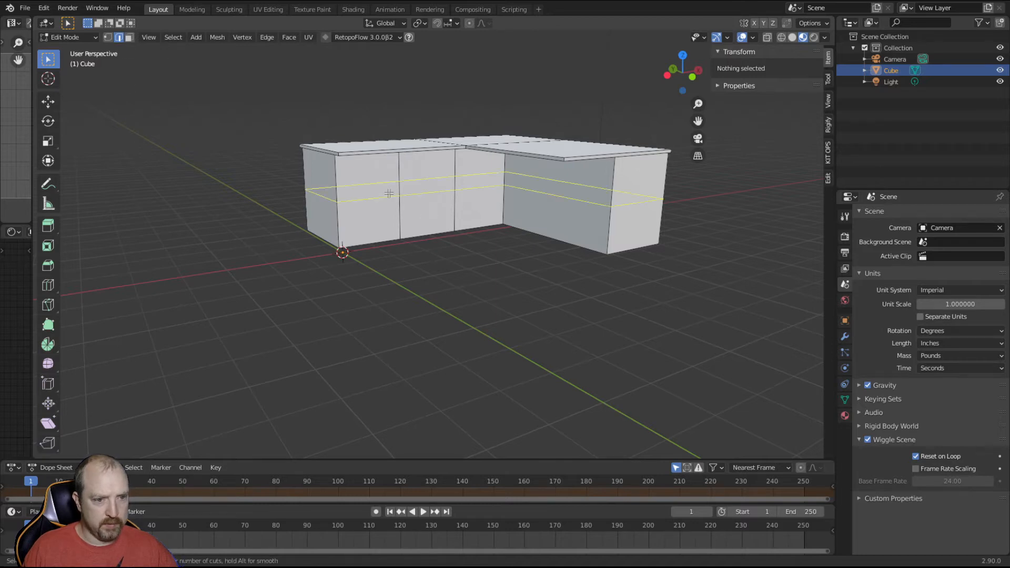
pyautogui.click(393, 171)
pyautogui.click(391, 169)
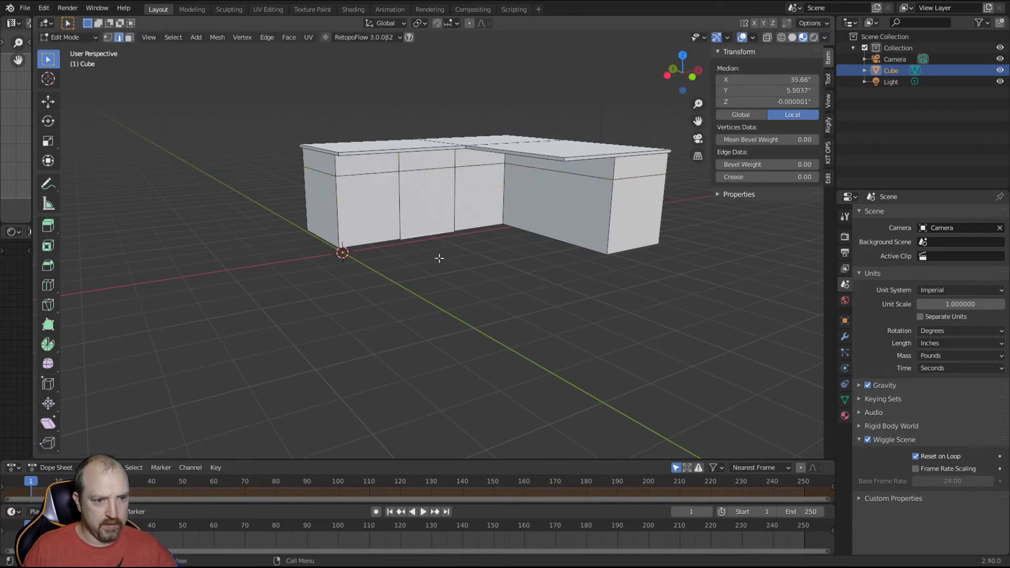
# - Delete the front, bottom and back faces of the base's middle section below the horizontal cut to form an opening
pyautogui.click(129, 37)
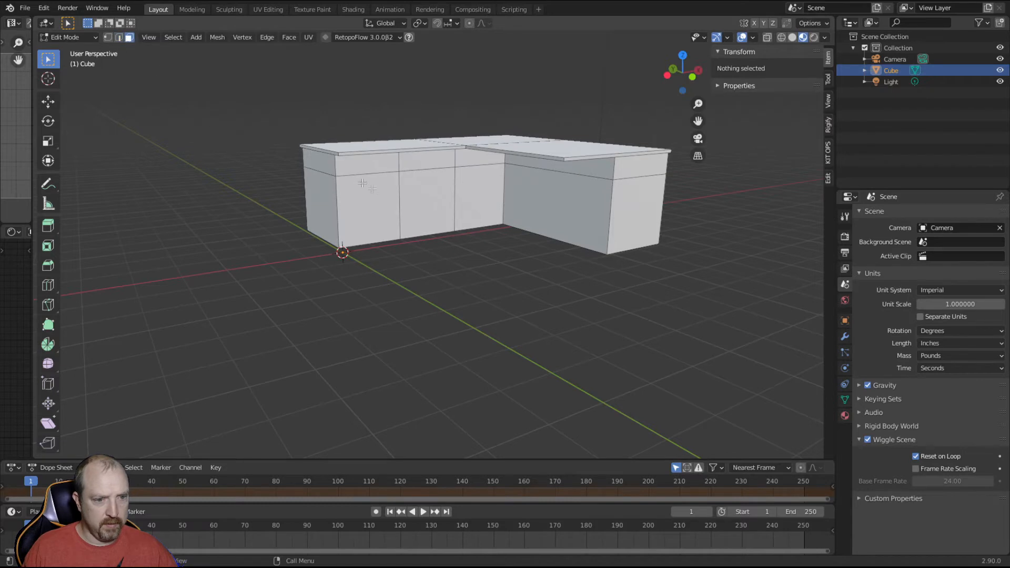
pyautogui.click(419, 209)
pyautogui.press('x')
pyautogui.click(430, 279)
pyautogui.moveTo(466, 267); pyautogui.dragTo(444, 267, button='middle')
pyautogui.click(386, 226)
pyautogui.press('x')
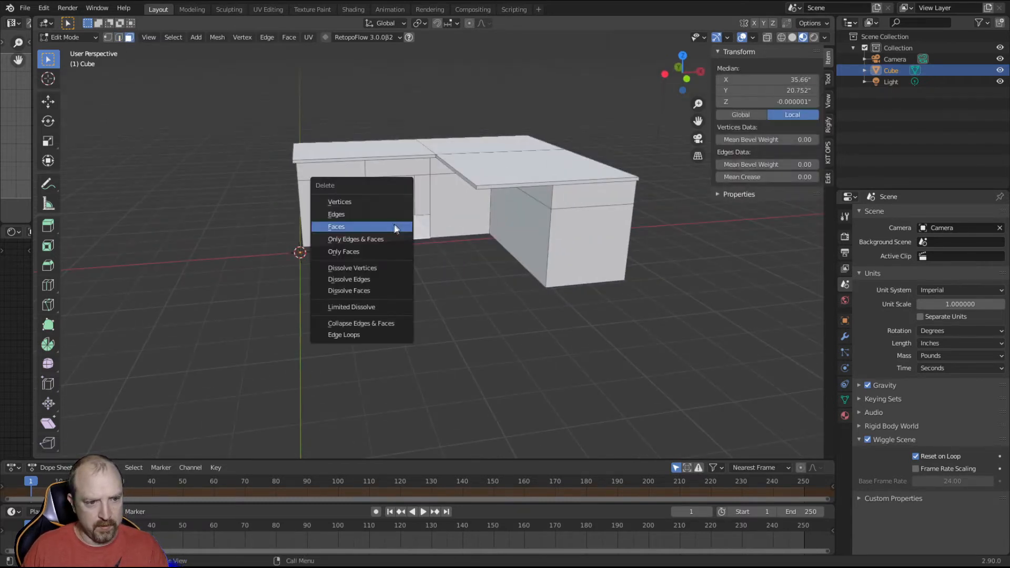
pyautogui.click(395, 225)
pyautogui.click(394, 207)
pyautogui.press('x')
pyautogui.click(390, 208)
pyautogui.moveTo(407, 276); pyautogui.dragTo(414, 142, button='middle')
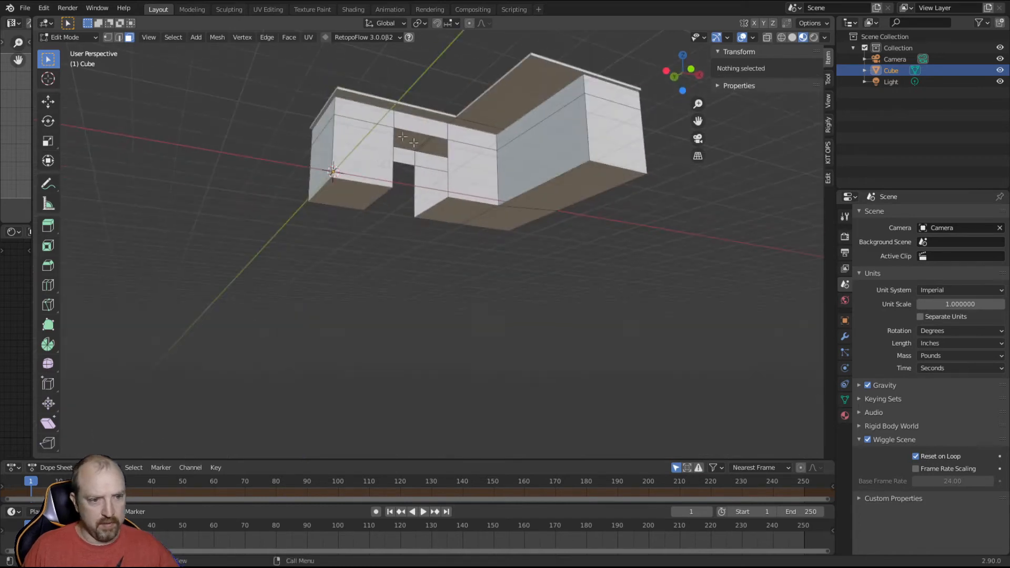
# - Bevel the vertical edge at the outer front corner of the desktop's side leg into a rounded corner with 25 segments
pyautogui.click(118, 38)
pyautogui.click(423, 213)
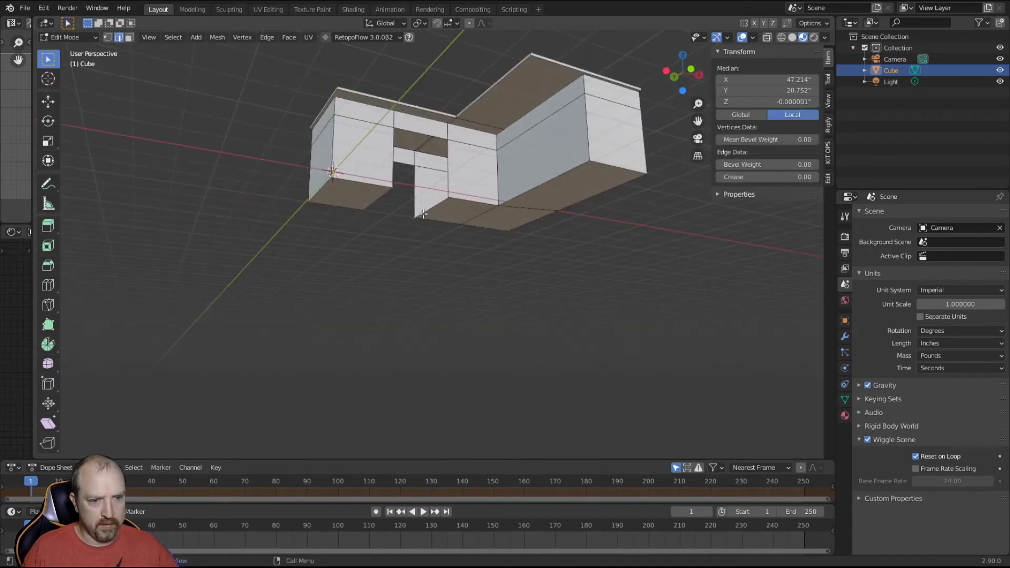
pyautogui.moveTo(455, 268); pyautogui.dragTo(510, 275, button='middle')
pyautogui.click(471, 291)
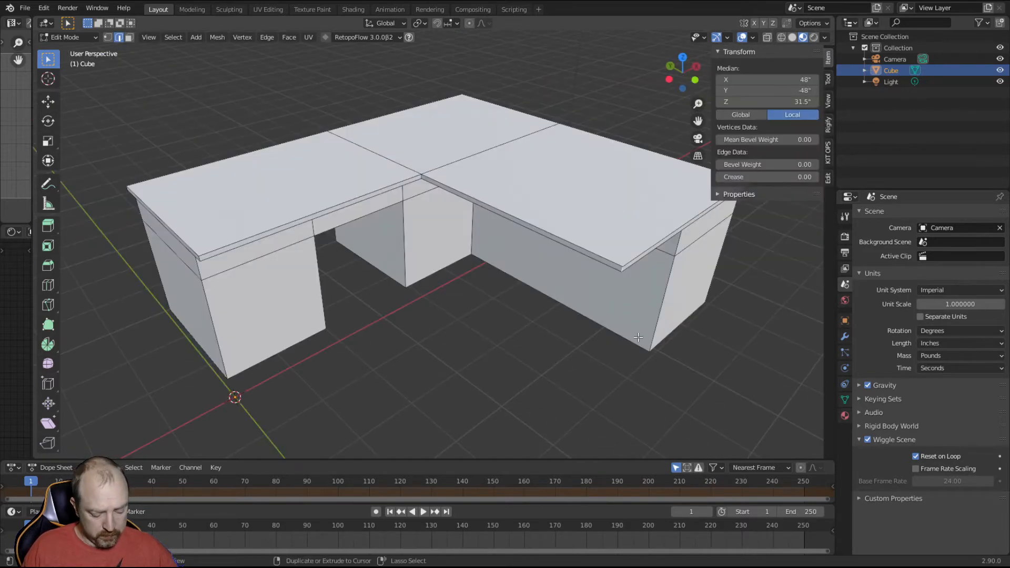
pyautogui.hotkey('ctrl', 'b')
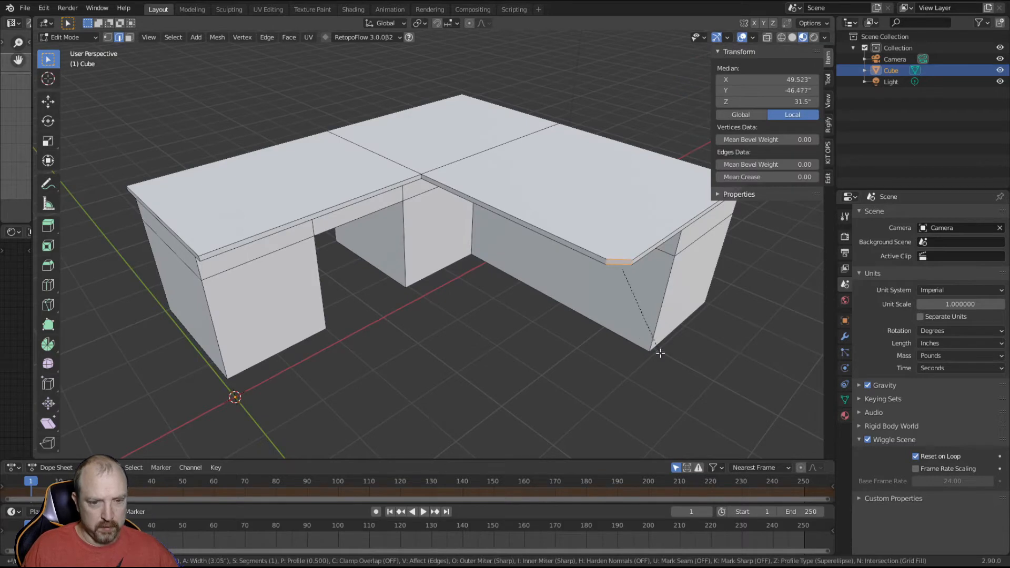
pyautogui.scroll(7, 673, 372)
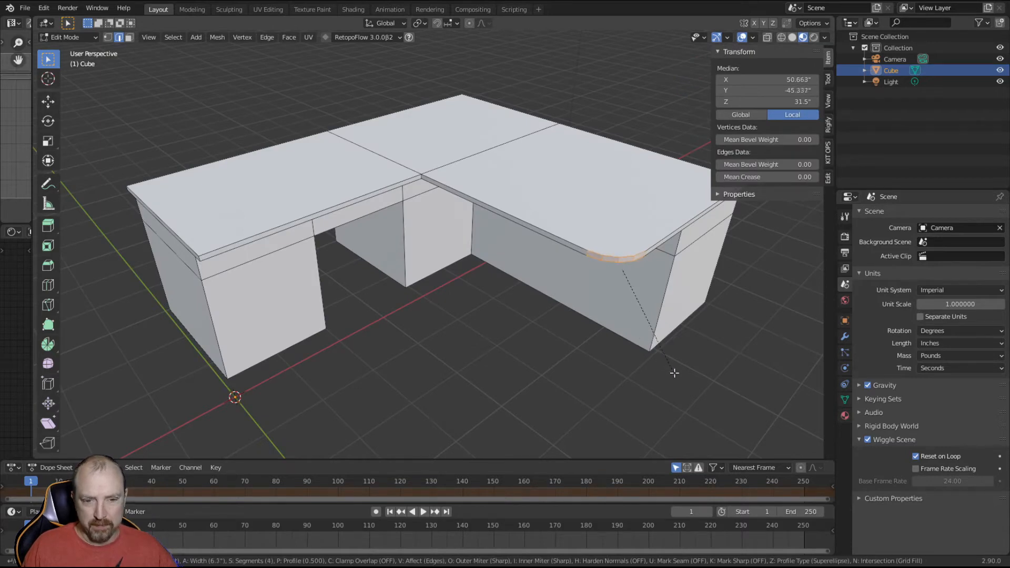
pyautogui.scroll(7, 683, 383)
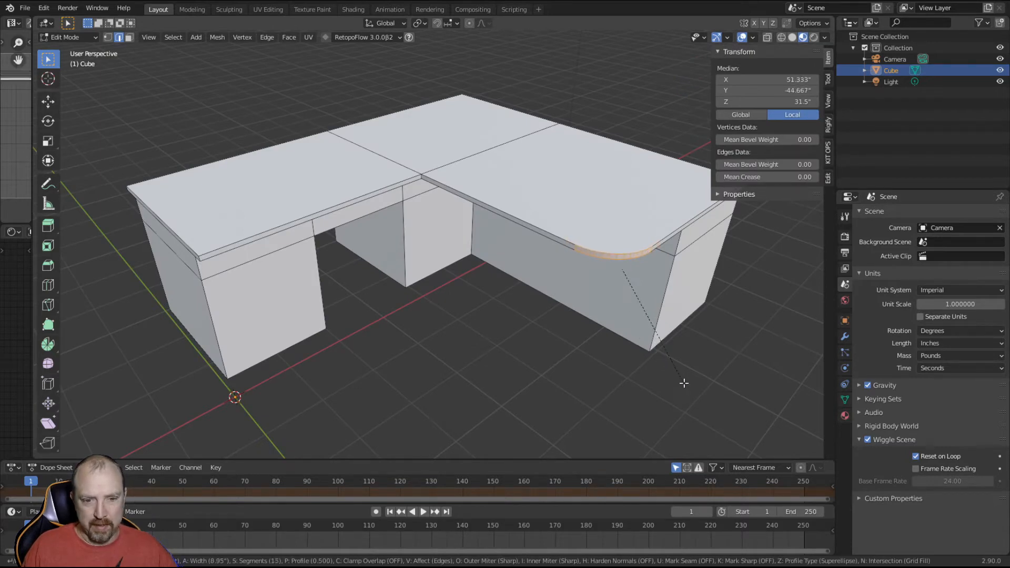
pyautogui.scroll(4, 661, 388)
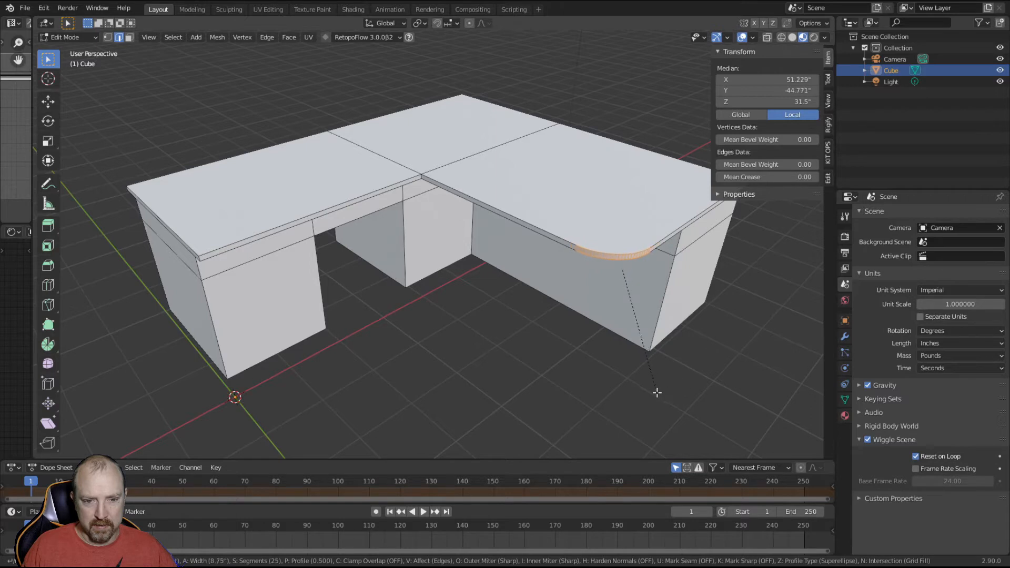
pyautogui.click(643, 383)
pyautogui.hotkey('alt', 'a')
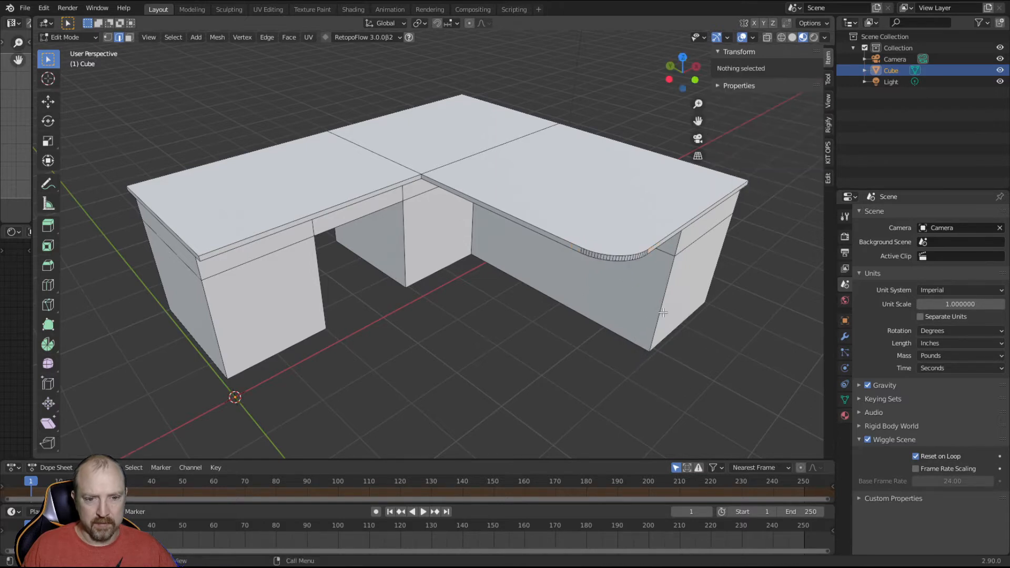
# - Inset the base's front drawer and door faces, including those on the side leg's end, individually by 0.5 inches
pyautogui.keyDown('shift'); pyautogui.moveTo(462, 324); pyautogui.dragTo(526, 386, button='middle'); pyautogui.keyUp('shift')
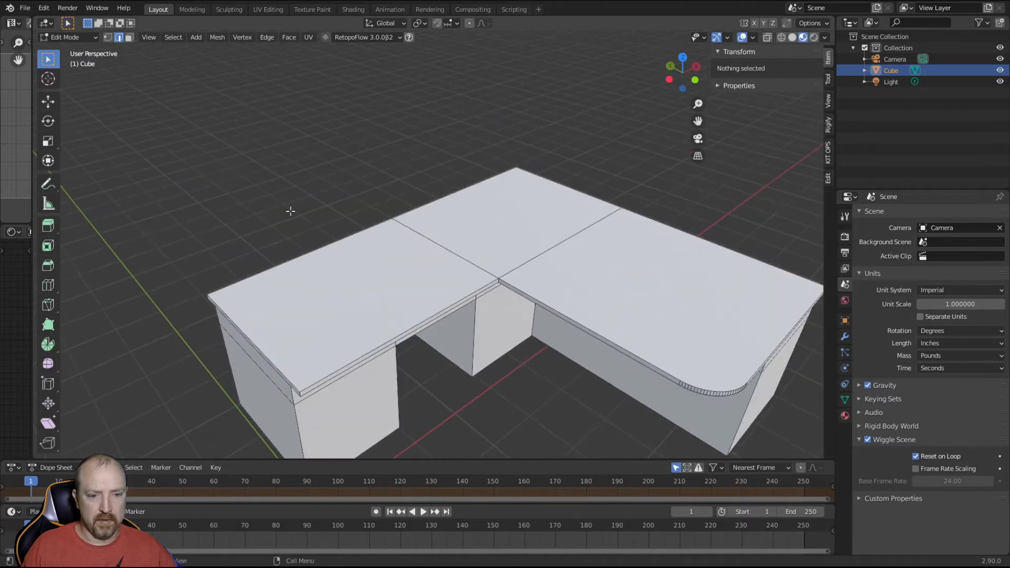
pyautogui.moveTo(474, 327); pyautogui.dragTo(498, 277, button='middle')
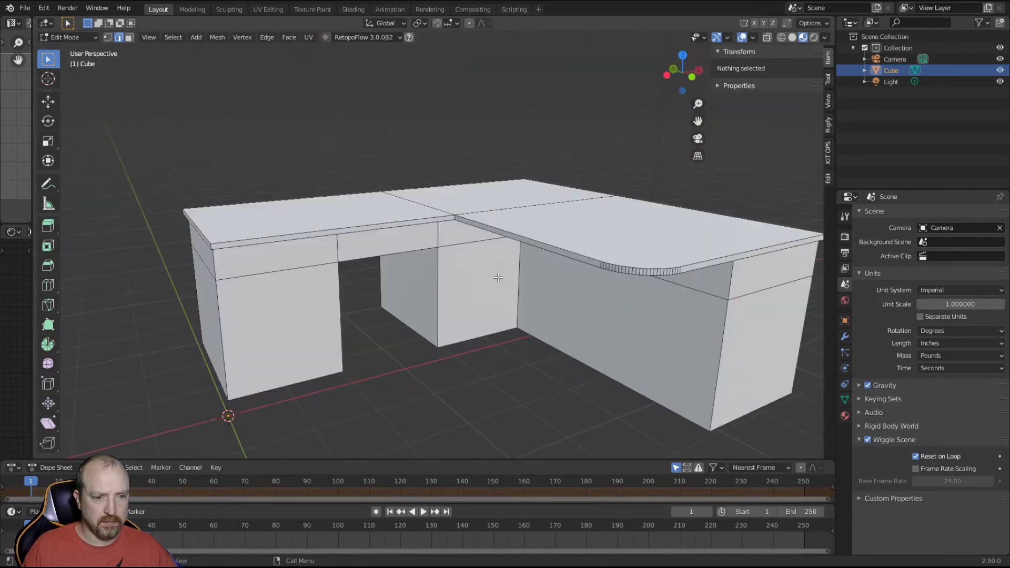
pyautogui.click(129, 38)
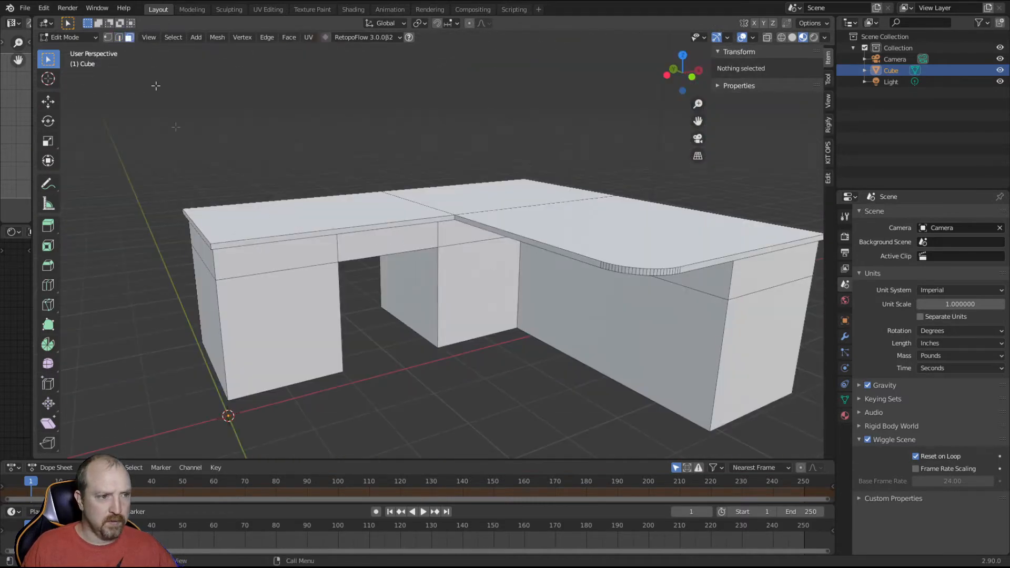
pyautogui.click(255, 262)
pyautogui.keyDown('shift'); pyautogui.click(381, 243); pyautogui.keyUp('shift')
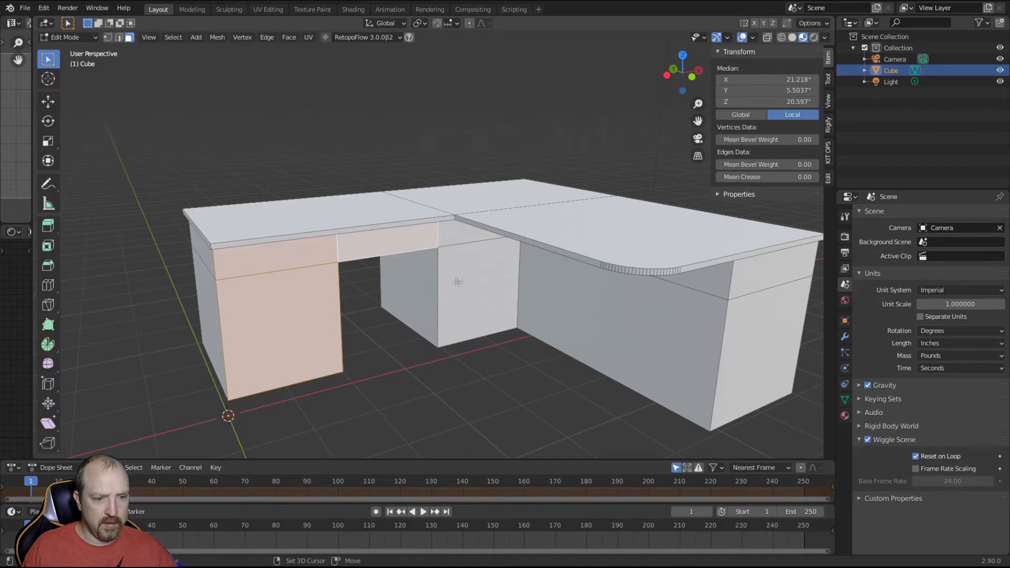
pyautogui.keyDown('shift'); pyautogui.click(468, 285); pyautogui.keyUp('shift')
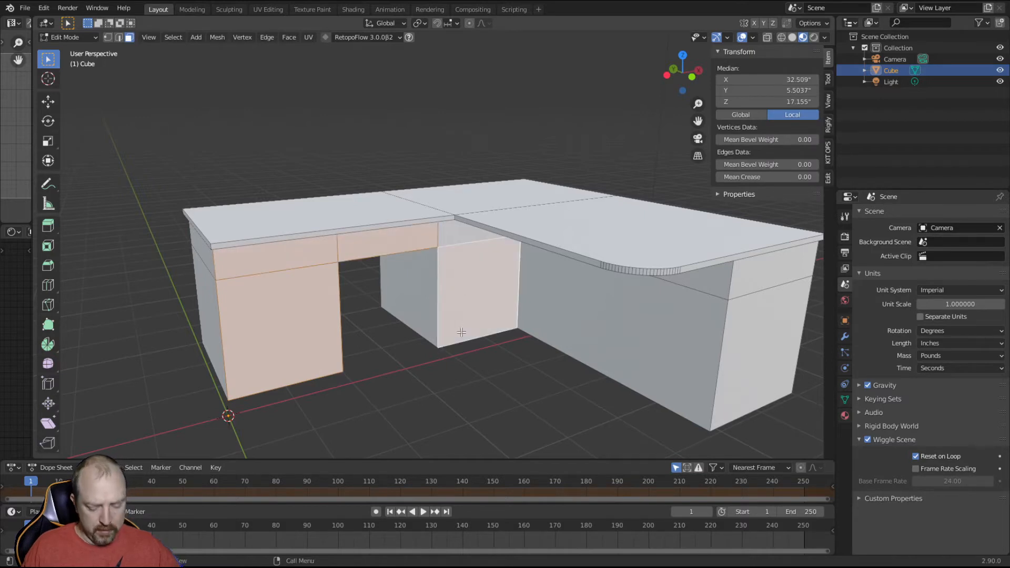
pyautogui.keyDown('shift'); pyautogui.click(747, 352); pyautogui.keyUp('shift')
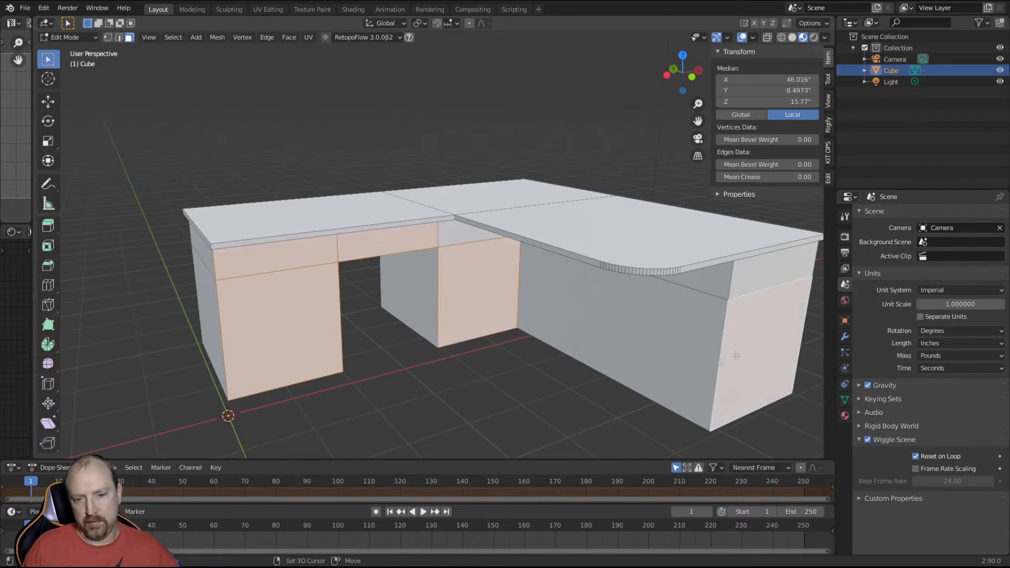
pyautogui.keyDown('shift'); pyautogui.click(775, 277); pyautogui.keyUp('shift')
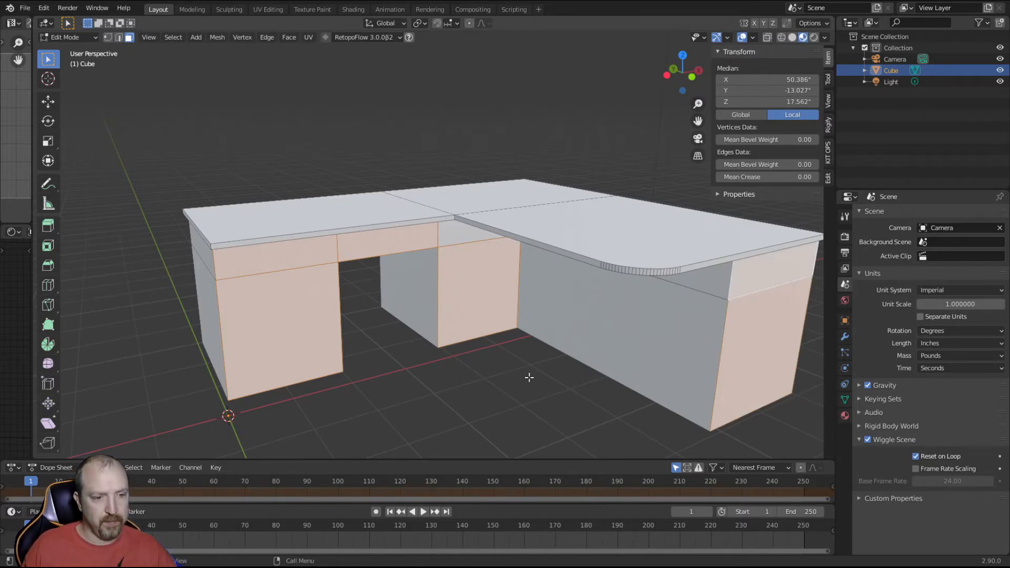
pyautogui.press('i')
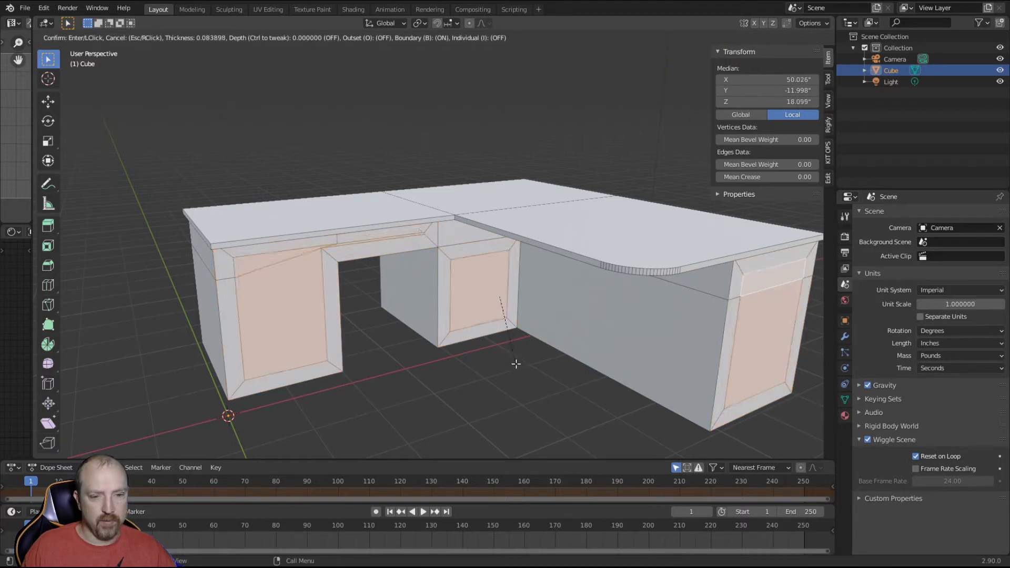
pyautogui.press('i')
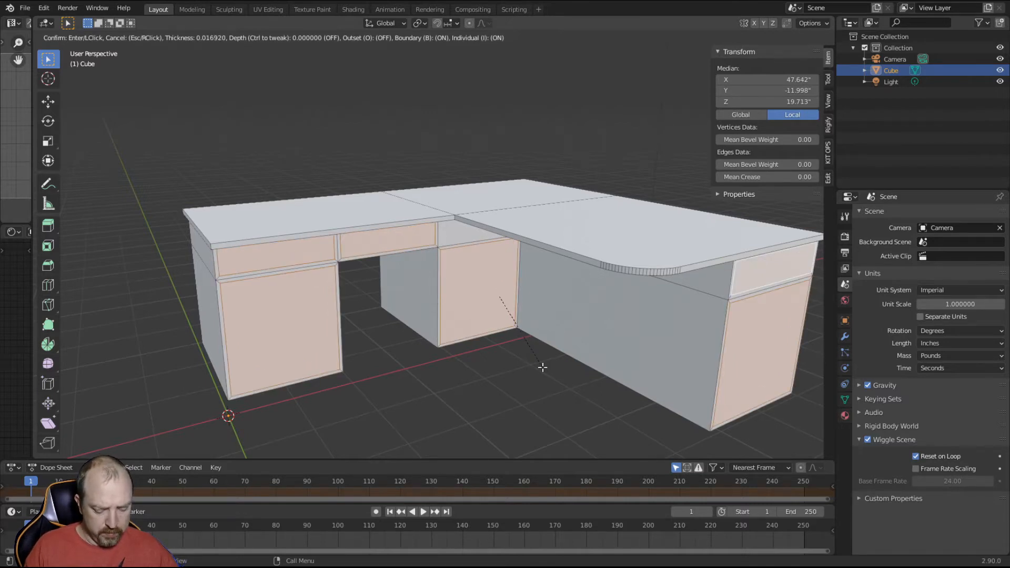
pyautogui.write('.5')
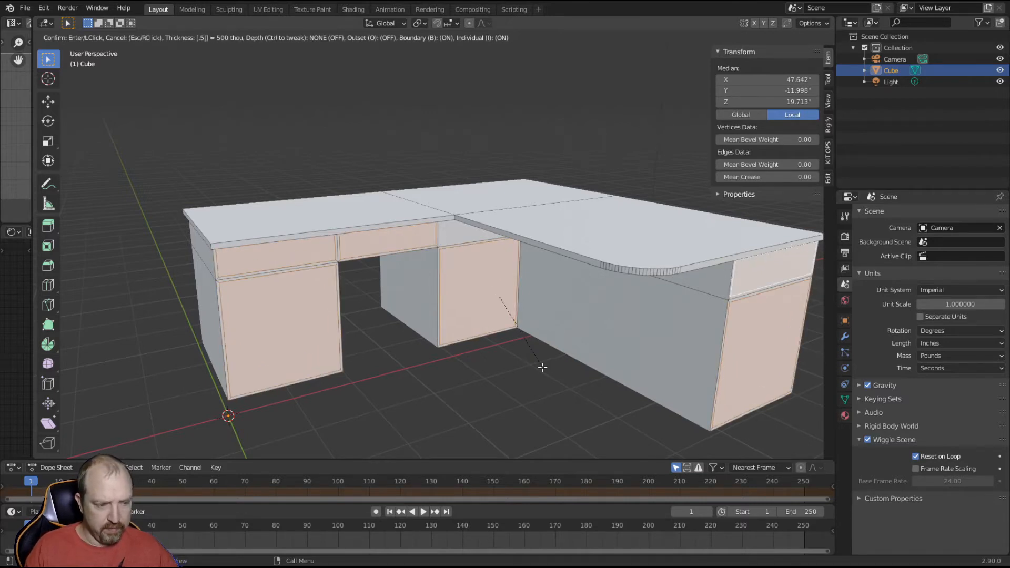
pyautogui.press('Return')
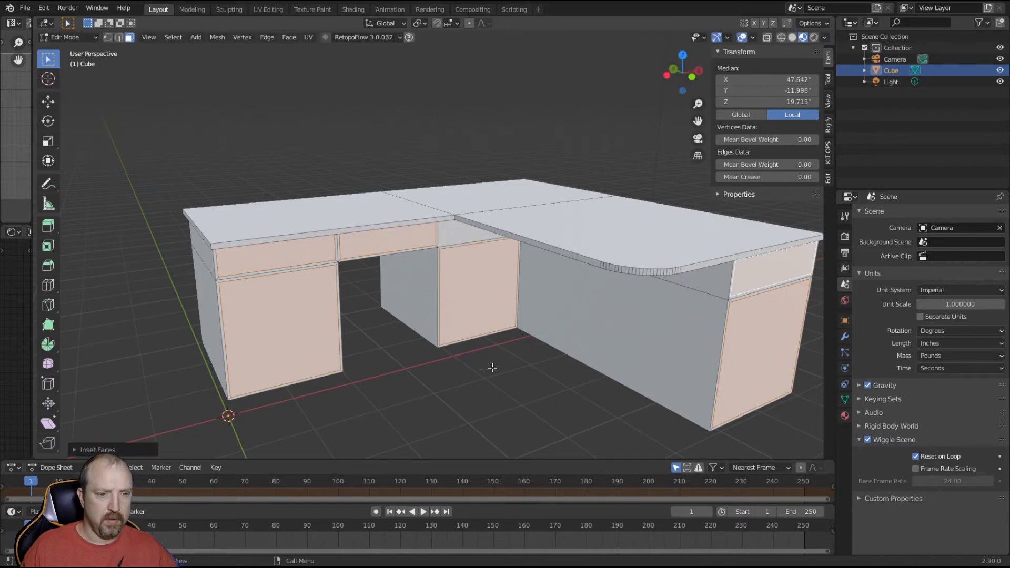
# - Extrude the six inset drawer and door faces outward by 0.5 inches
pyautogui.hotkey('alt', 'a')
pyautogui.moveTo(560, 374)
pyautogui.mouseDown(button='middle')
pyautogui.moveTo(535, 352)
pyautogui.moveTo(550, 365)
pyautogui.mouseUp(button='middle')
pyautogui.click(300, 289)
pyautogui.keyDown('shift'); pyautogui.click(463, 267); pyautogui.keyUp('shift')
pyautogui.moveTo(435, 345); pyautogui.dragTo(450, 349, button='middle')
pyautogui.keyDown('shift'); pyautogui.click(333, 240); pyautogui.keyUp('shift')
pyautogui.keyDown('shift'); pyautogui.click(393, 232); pyautogui.keyUp('shift')
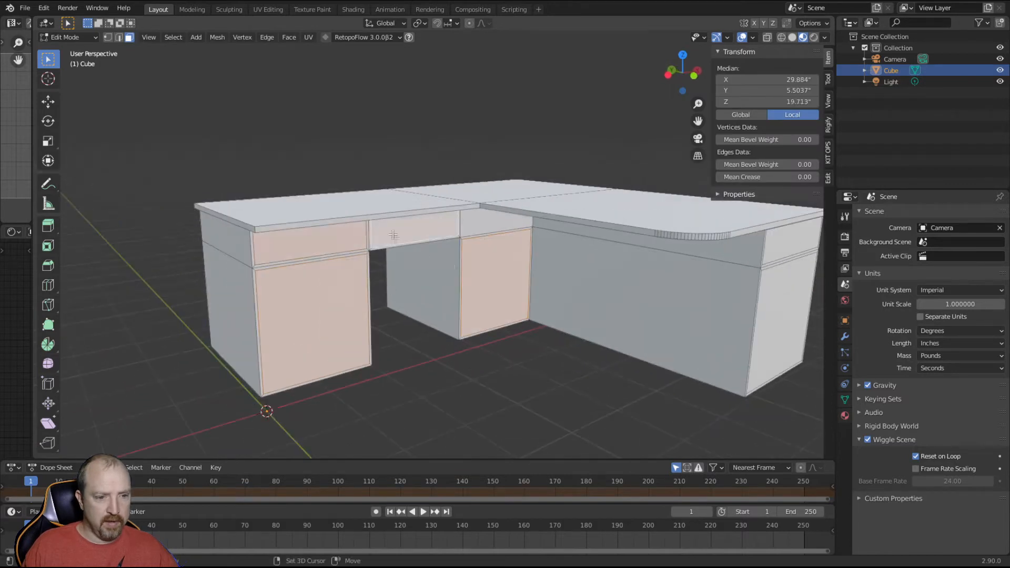
pyautogui.keyDown('shift'); pyautogui.click(784, 243); pyautogui.keyUp('shift')
pyautogui.keyDown('shift'); pyautogui.click(772, 293); pyautogui.keyUp('shift')
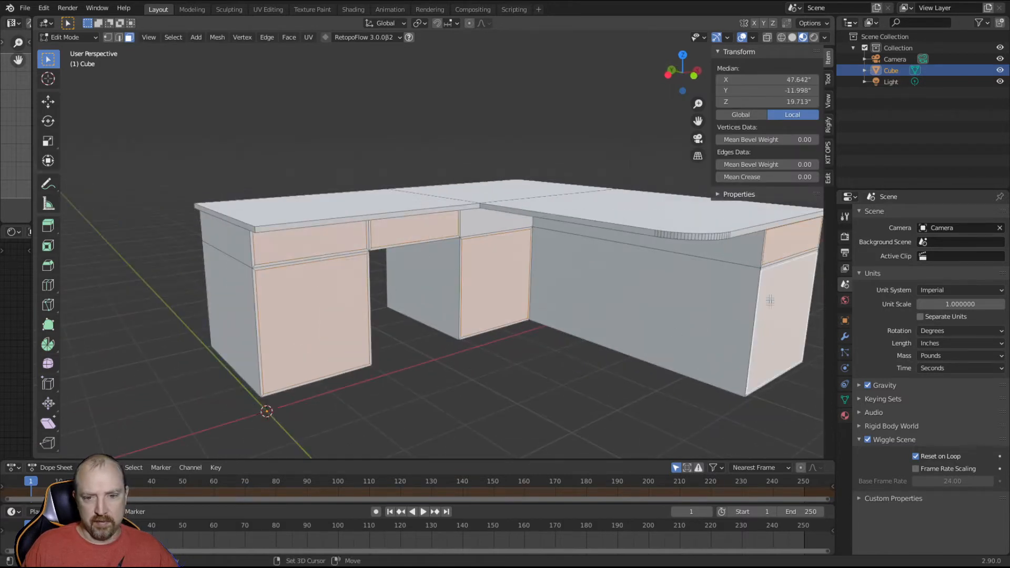
pyautogui.moveTo(469, 379); pyautogui.dragTo(500, 382, button='middle')
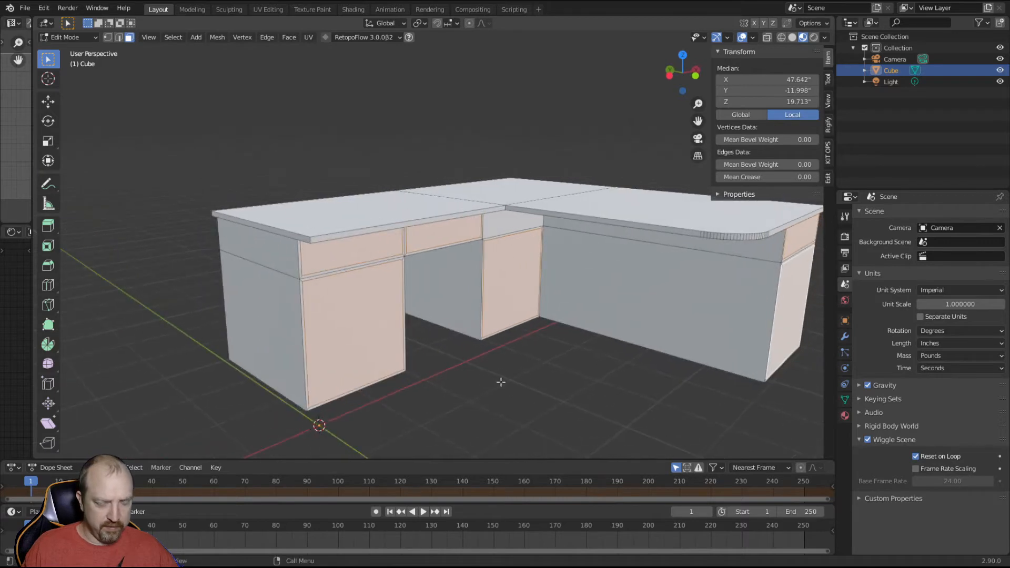
pyautogui.press('e')
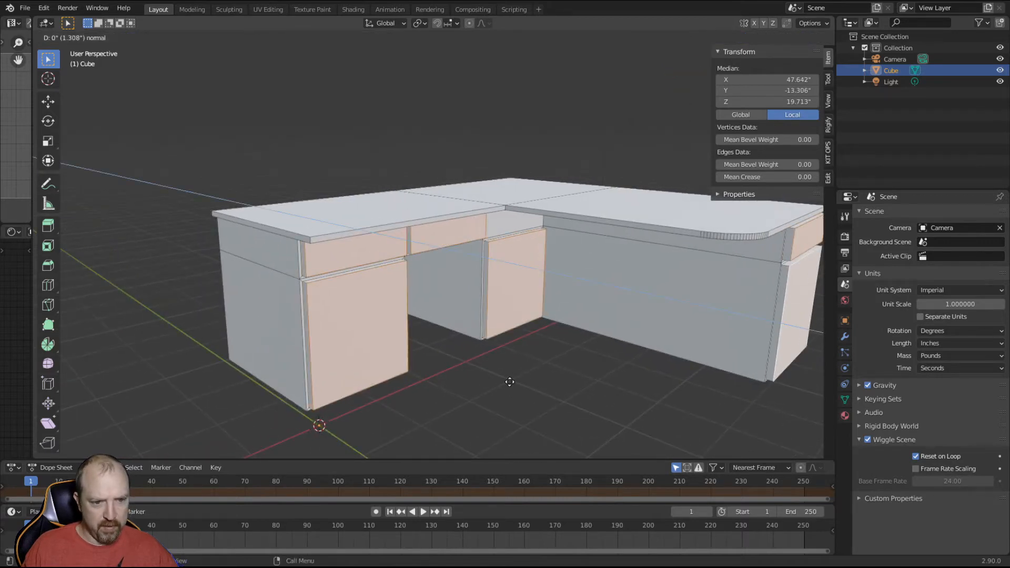
pyautogui.write('.5')
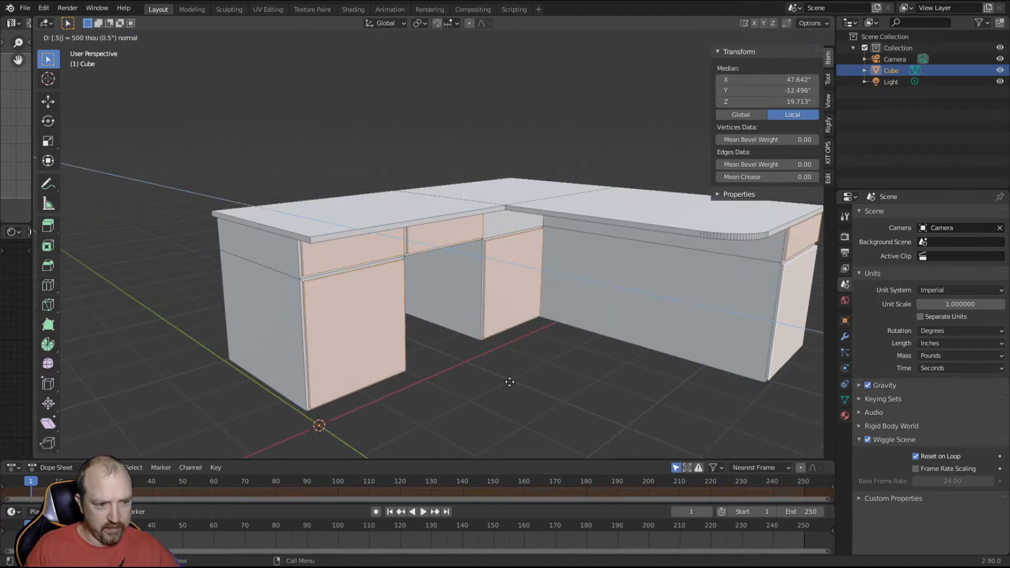
pyautogui.press('Return')
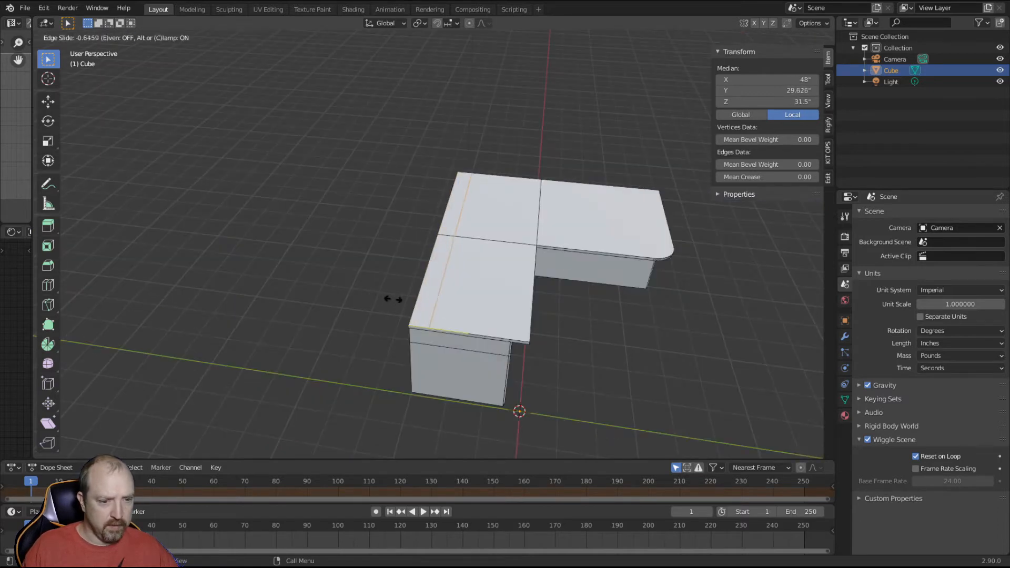
# - Add a lengthwise loop cut through the tabletop and slide it close to the long back edge
pyautogui.click(399, 302)
pyautogui.click(358, 356)
pyautogui.moveTo(388, 371); pyautogui.dragTo(421, 352, button='middle')
pyautogui.scroll(3, 428, 337)
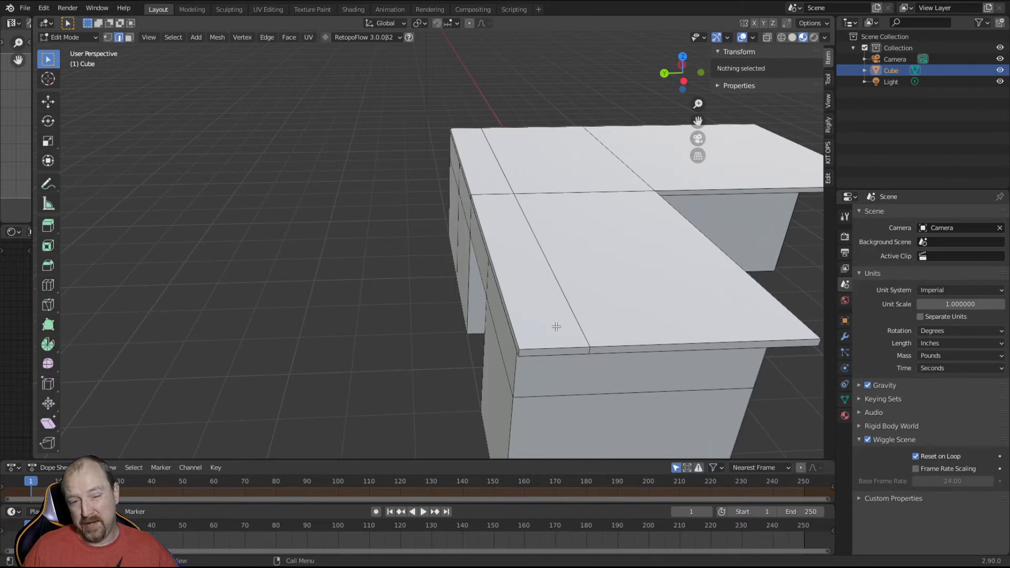
# - Check the tabletop's back corner position and set the lengthwise loop cut's median Y to 28 inches
pyautogui.click(108, 37)
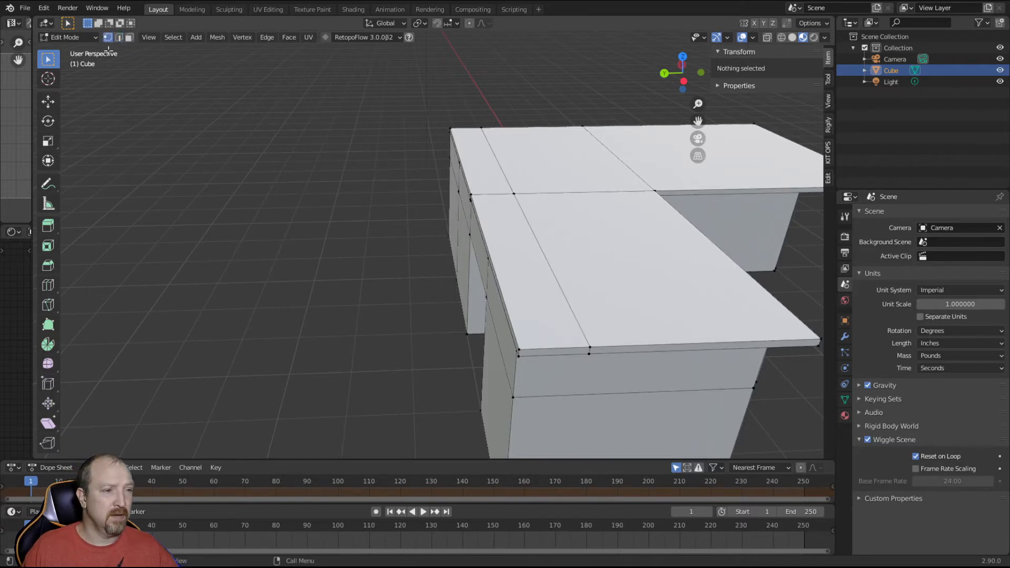
pyautogui.click(523, 348)
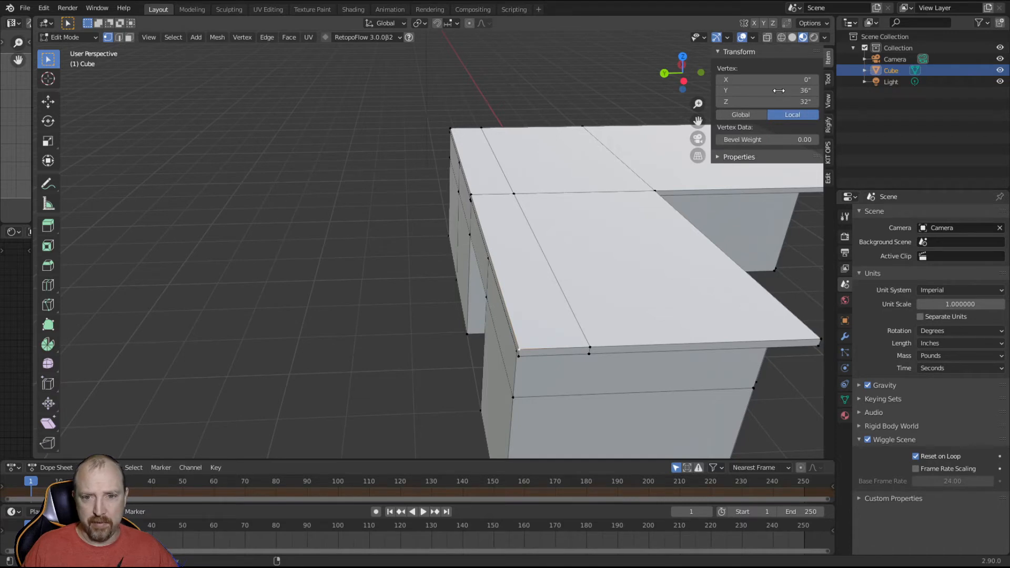
pyautogui.click(118, 38)
pyautogui.keyDown('alt'); pyautogui.click(568, 306); pyautogui.keyUp('alt')
pyautogui.click(777, 89)
pyautogui.write('28')
pyautogui.press('Return')
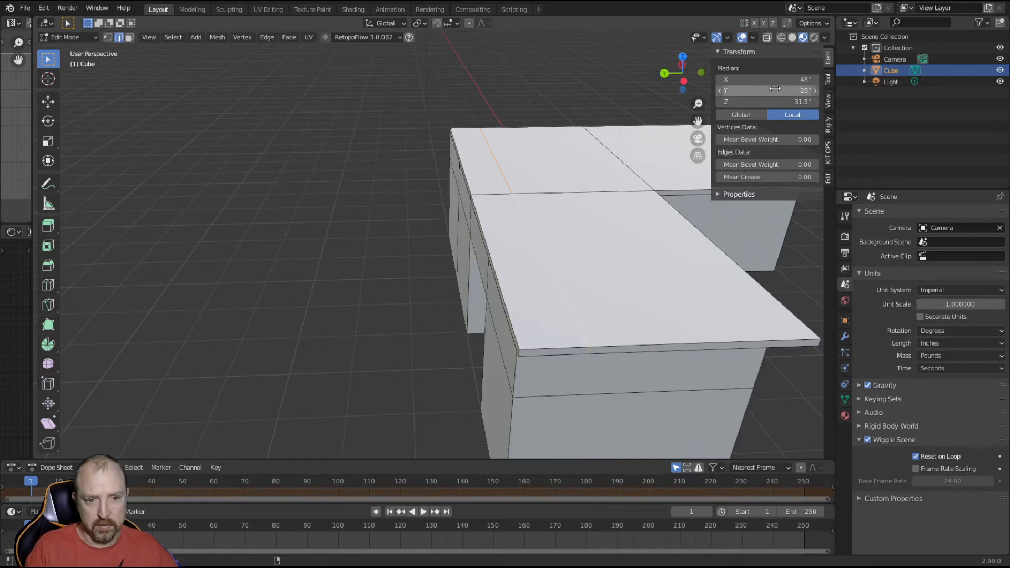
# - Extrude the strip of top faces along the tabletop's back edge upward to a median Z of 60 inches
pyautogui.click(320, 276)
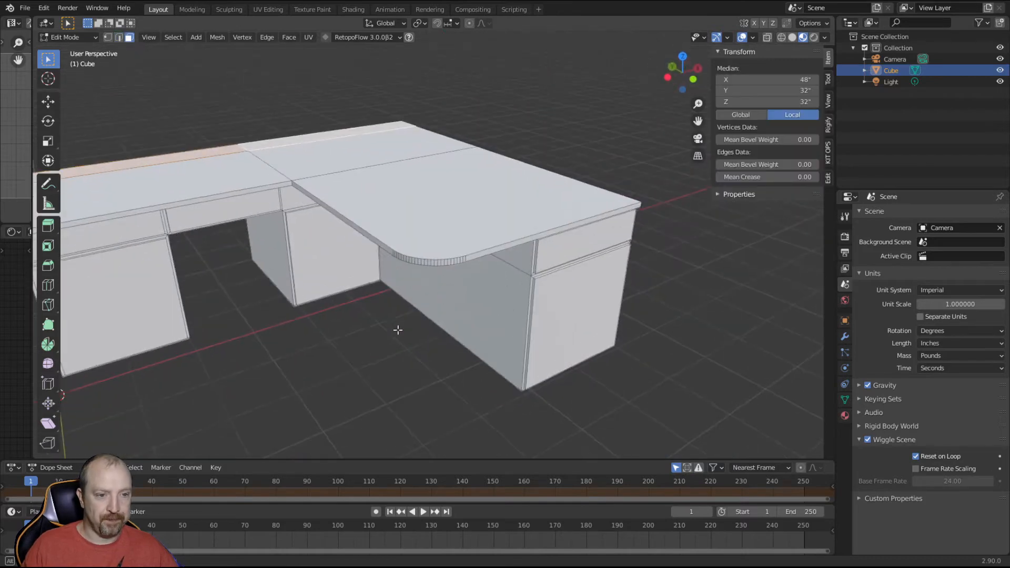
pyautogui.keyDown('shift'); pyautogui.moveTo(397, 329); pyautogui.dragTo(518, 269, button='middle'); pyautogui.keyUp('shift')
pyautogui.press('e')
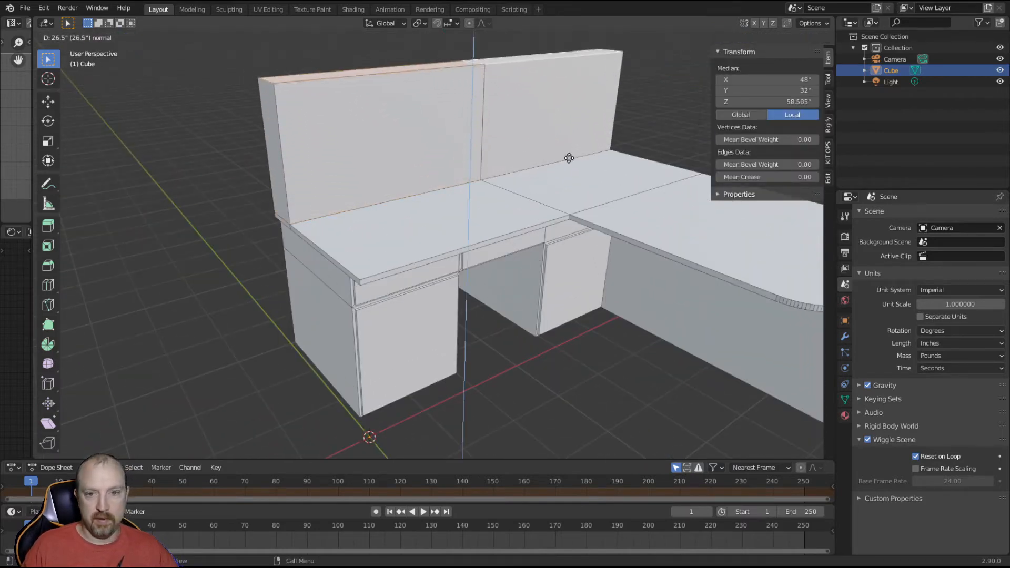
pyautogui.click(762, 102)
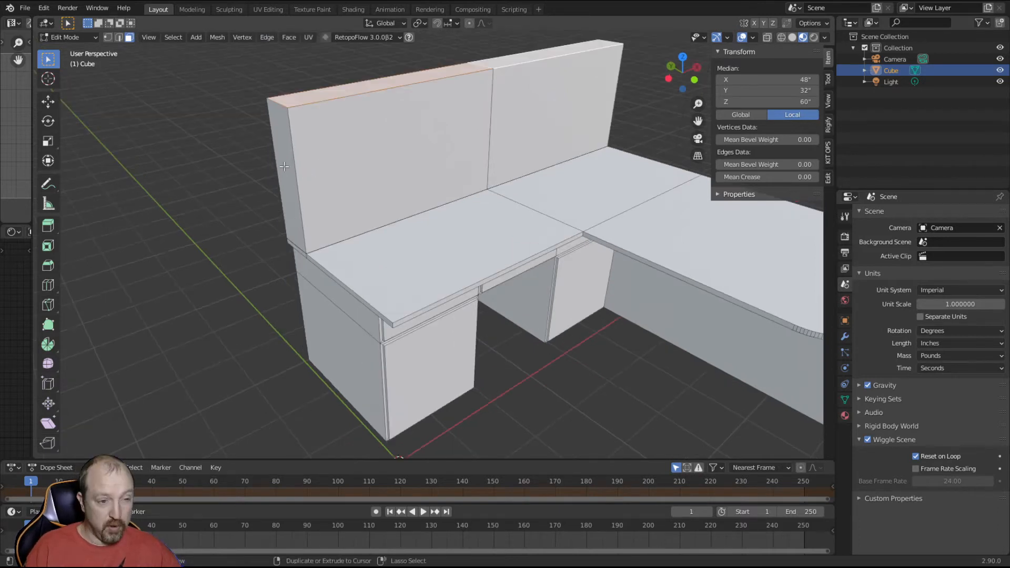
# - Add two evenly spaced horizontal loop cuts around the raised back section
pyautogui.hotkey('ctrl', 'r')
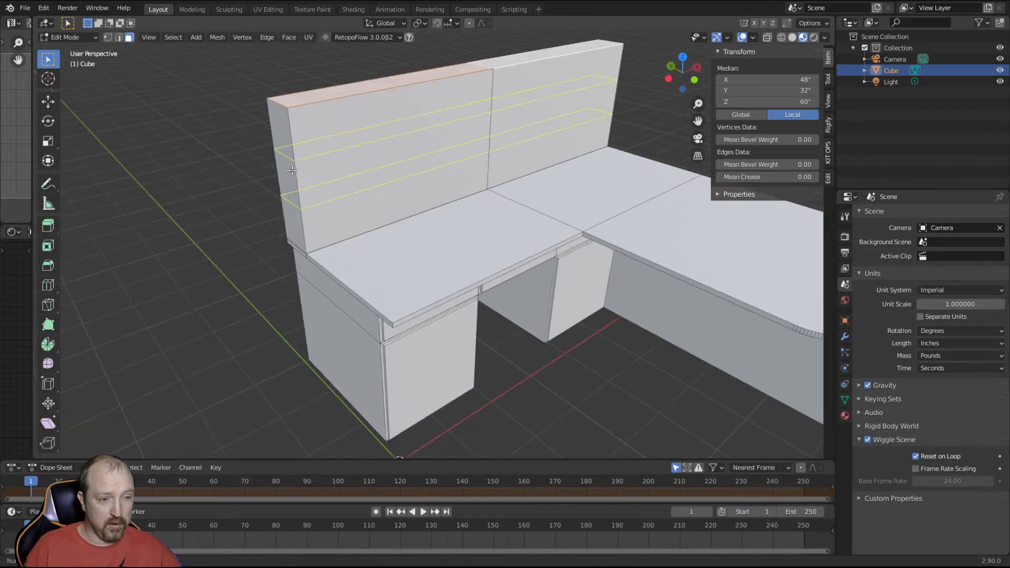
pyautogui.click(293, 173)
pyautogui.rightClick(295, 179)
pyautogui.click(197, 236)
# - Dissolve the vertical edge loop running down the middle of the raised back's front face
pyautogui.press('KP_1')
pyautogui.moveTo(421, 303); pyautogui.dragTo(488, 206, button='middle')
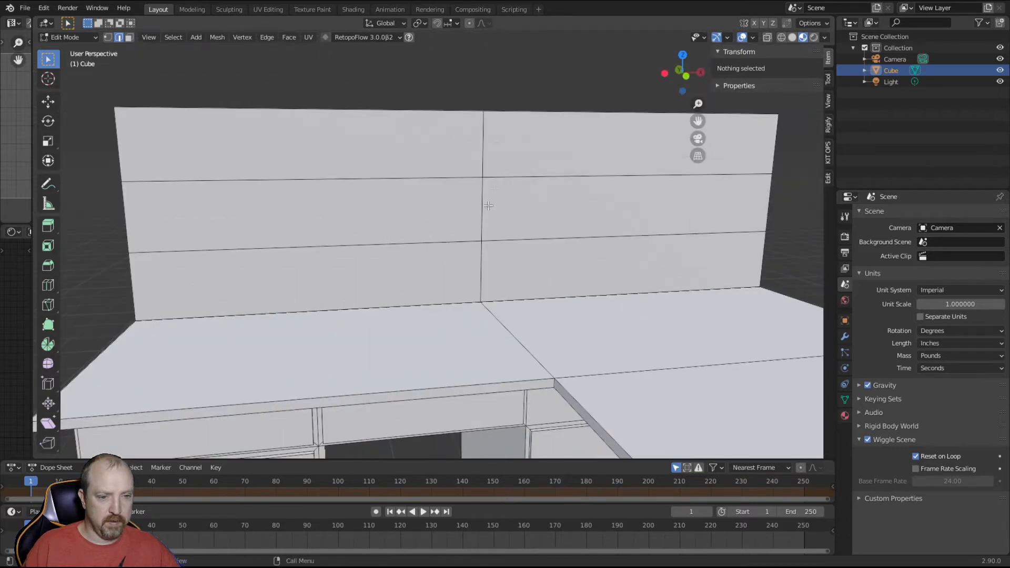
pyautogui.keyDown('alt'); pyautogui.click(482, 130); pyautogui.keyUp('alt')
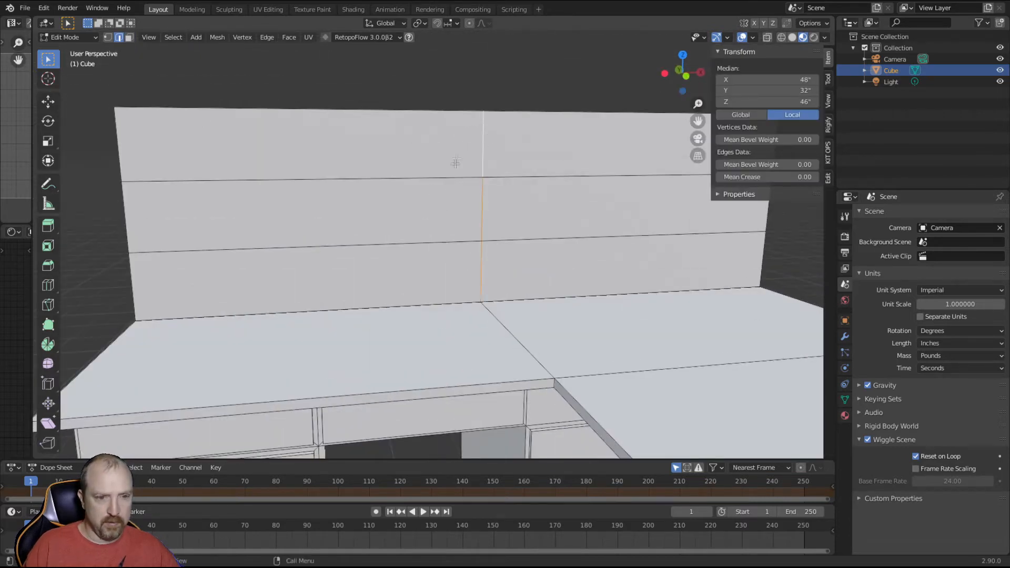
pyautogui.rightClick(477, 140)
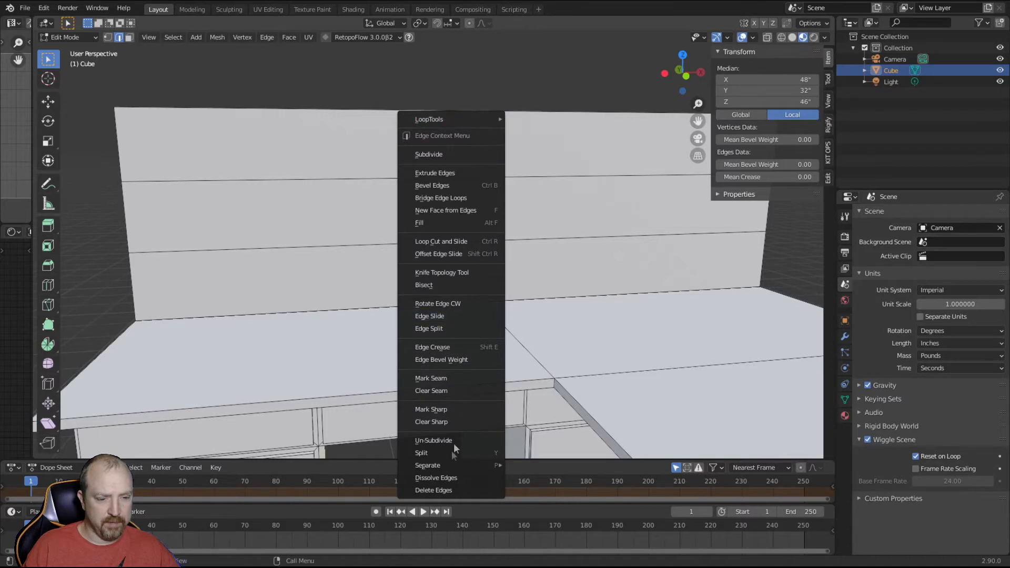
pyautogui.click(450, 478)
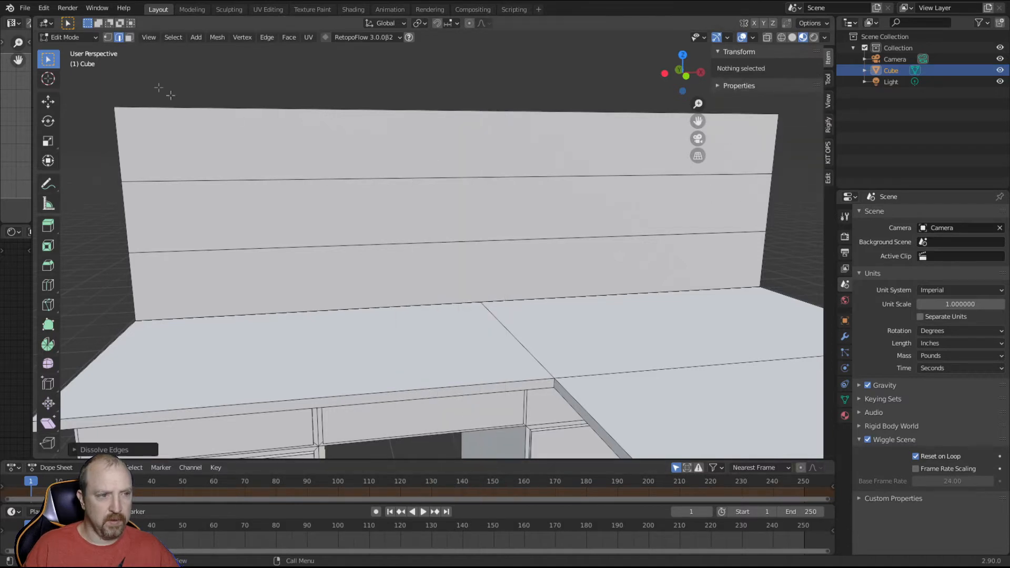
# - Add three evenly spaced horizontal loop cuts within the top band of the raised back
pyautogui.hotkey('ctrl', 'r')
pyautogui.scroll(3, 115, 141)
pyautogui.scroll(-1, 116, 141)
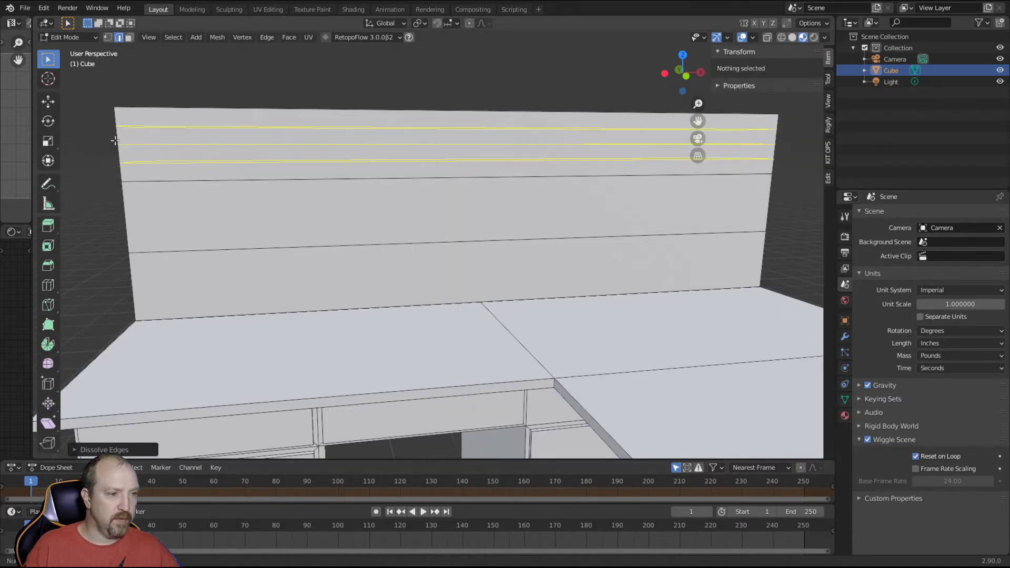
pyautogui.click(116, 140)
pyautogui.rightClick(104, 165)
# - Add evenly spaced vertical loop cuts along the full length of the raised back, dividing its top band into roughly square cells
pyautogui.hotkey('ctrl', 'r')
pyautogui.scroll(10, 166, 142)
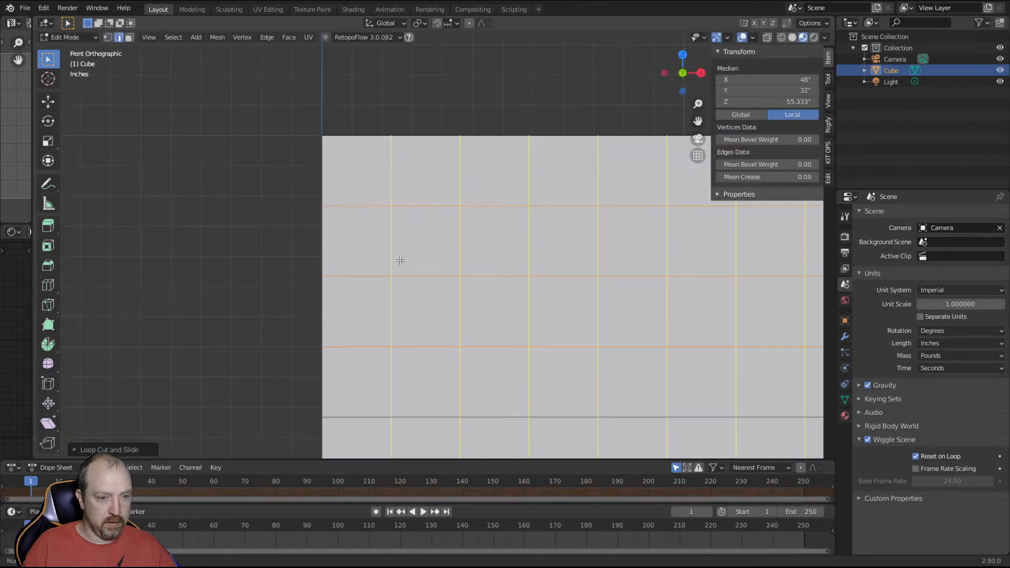
pyautogui.click(400, 260)
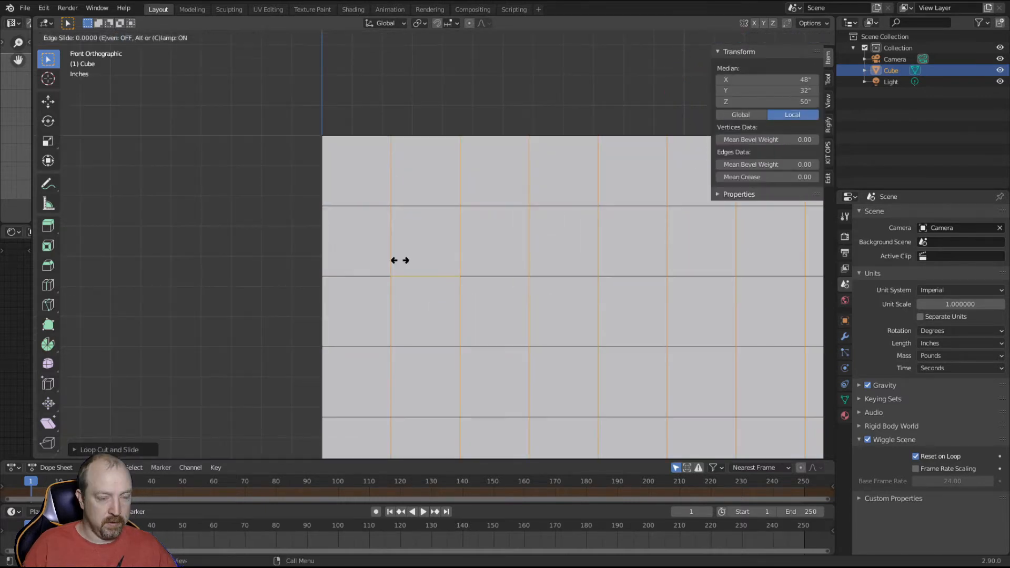
pyautogui.rightClick(269, 278)
pyautogui.hotkey('alt', 'a')
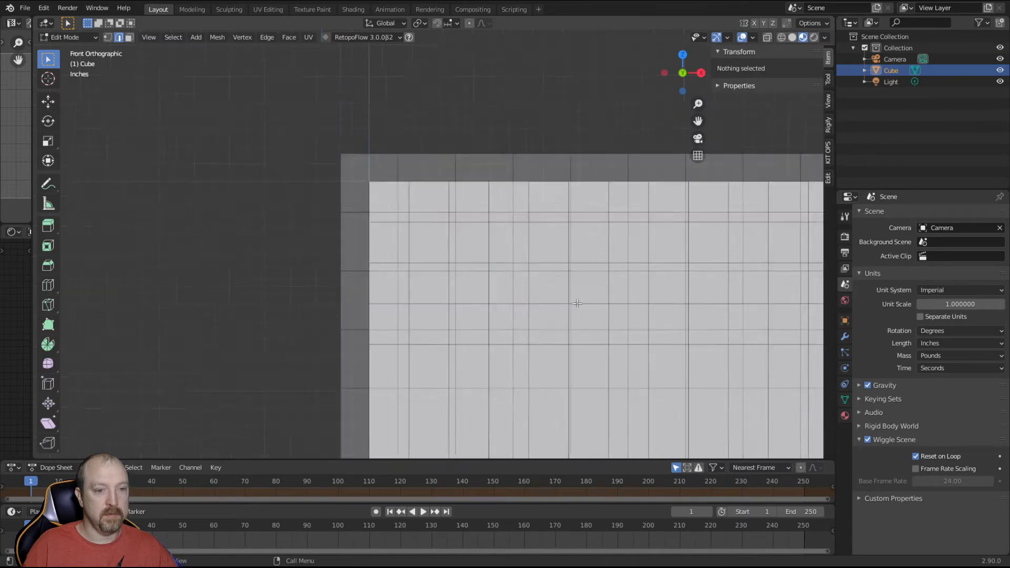
# - Switch from edge to face selection for the gridded front of the raised back
pyautogui.scroll(-3, 577, 303)
pyautogui.moveTo(555, 327); pyautogui.dragTo(419, 266, button='middle')
pyautogui.scroll(-2, 423, 268)
pyautogui.moveTo(502, 307); pyautogui.dragTo(533, 312, button='middle')
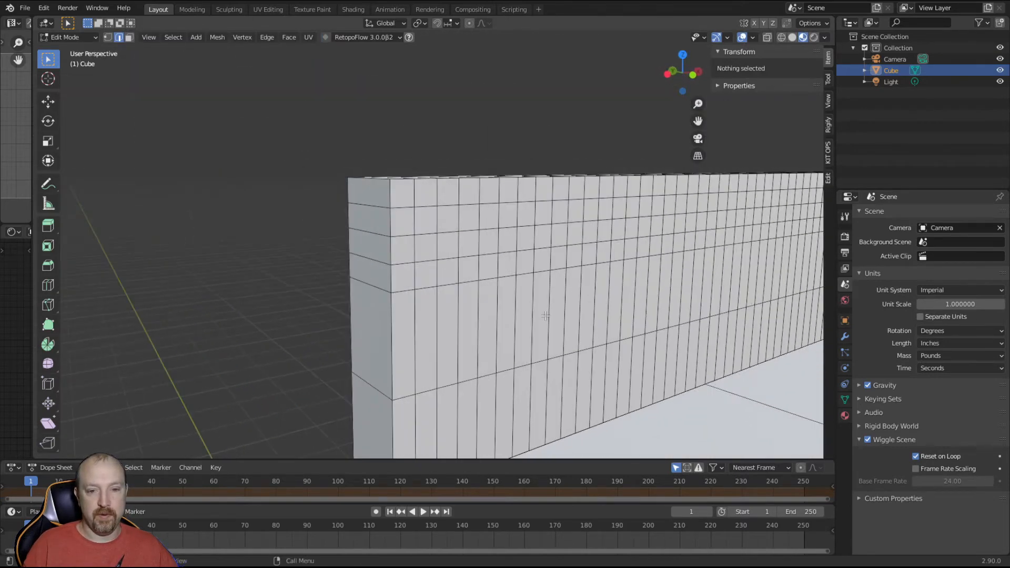
pyautogui.click(129, 37)
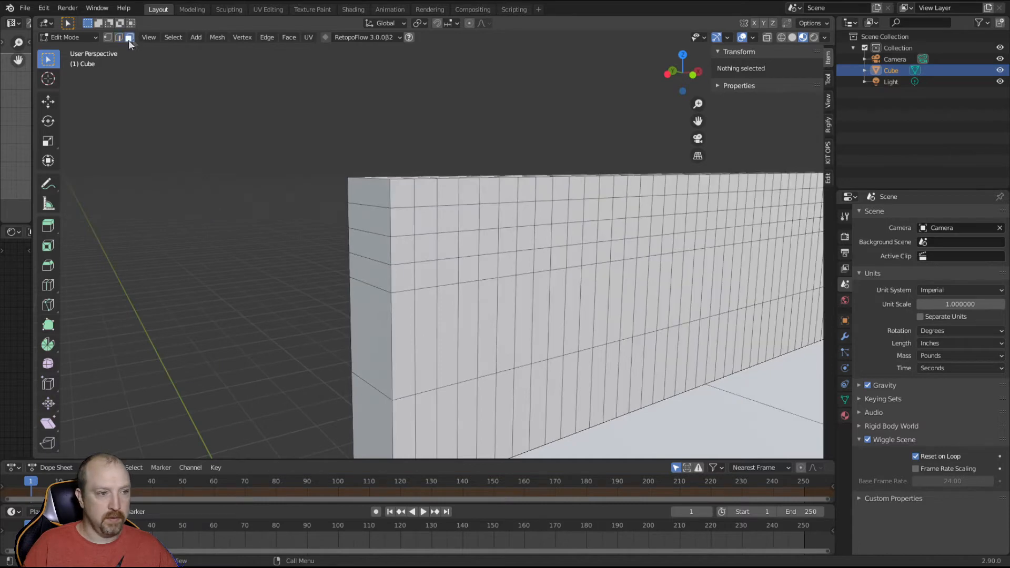
pyautogui.click(405, 194)
pyautogui.keyDown('shift'); pyautogui.click(404, 222); pyautogui.keyUp('shift')
pyautogui.keyDown('shift'); pyautogui.click(404, 249); pyautogui.keyUp('shift')
pyautogui.keyDown('shift'); pyautogui.click(405, 275); pyautogui.keyUp('shift')
pyautogui.keyDown('shift'); pyautogui.click(430, 275); pyautogui.keyUp('shift')
pyautogui.keyDown('shift'); pyautogui.click(428, 245); pyautogui.keyUp('shift')
pyautogui.keyDown('shift'); pyautogui.click(424, 220); pyautogui.keyUp('shift')
pyautogui.keyDown('shift'); pyautogui.click(432, 193); pyautogui.keyUp('shift')
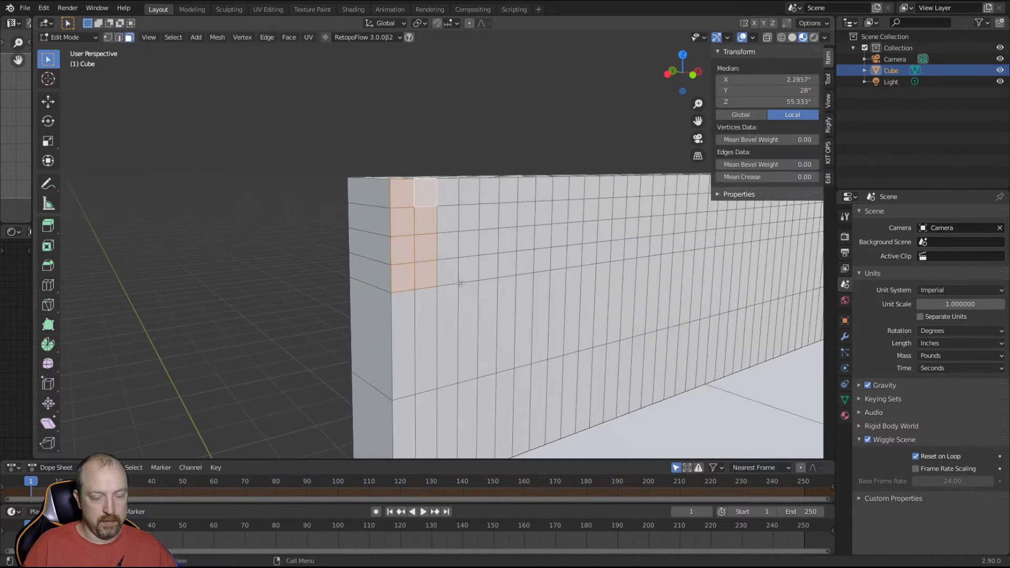
# - Select all grid cells in the top four rows across the full length of the raised back's front
pyautogui.click(401, 276)
pyautogui.moveTo(548, 297); pyautogui.dragTo(512, 287, button='middle')
pyautogui.scroll(-2, 526, 284)
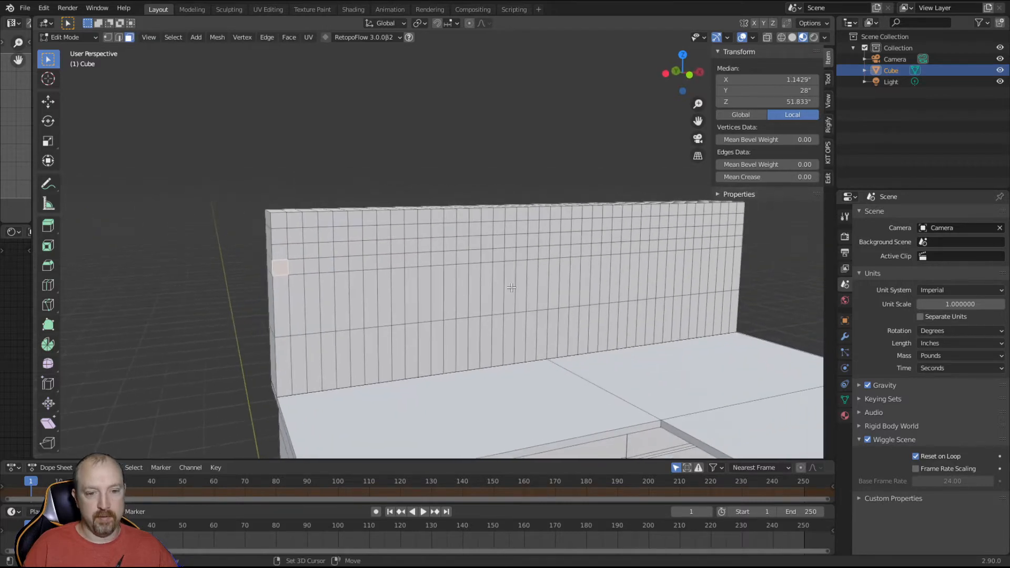
pyautogui.keyDown('ctrl'); pyautogui.click(739, 241); pyautogui.keyUp('ctrl')
pyautogui.keyDown('ctrl'); pyautogui.click(740, 209); pyautogui.keyUp('ctrl')
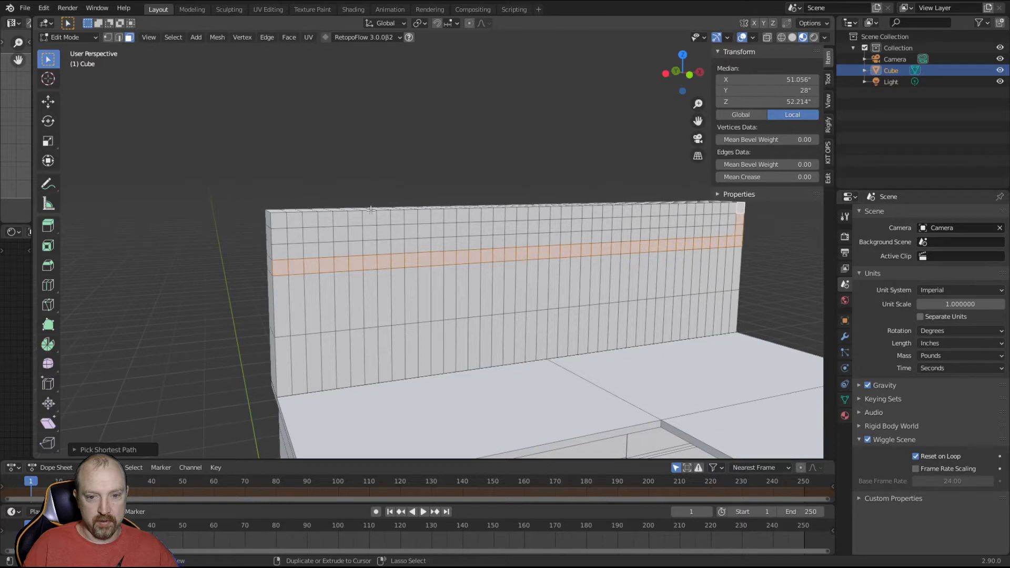
pyautogui.keyDown('ctrl'); pyautogui.click(280, 222); pyautogui.keyUp('ctrl')
pyautogui.keyDown('ctrl'); pyautogui.click(280, 251); pyautogui.keyUp('ctrl')
pyautogui.keyDown('ctrl'); pyautogui.keyDown('shift'); pyautogui.click(730, 227); pyautogui.keyUp('shift'); pyautogui.keyUp('ctrl')
pyautogui.keyDown('ctrl'); pyautogui.click(296, 236); pyautogui.keyUp('ctrl')
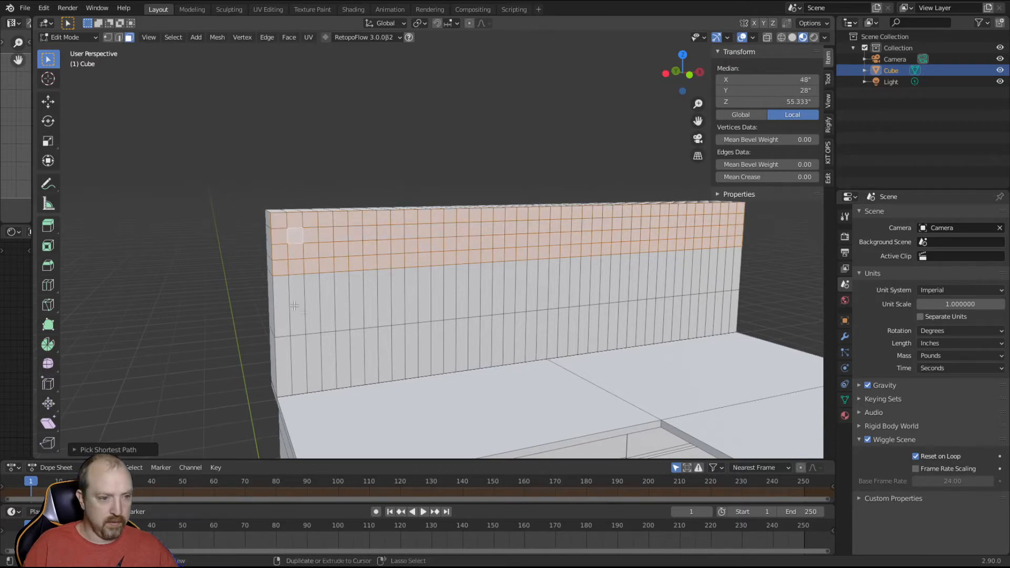
# - Inset each selected grid cell individually, leaving a thin border around every one
pyautogui.press('i')
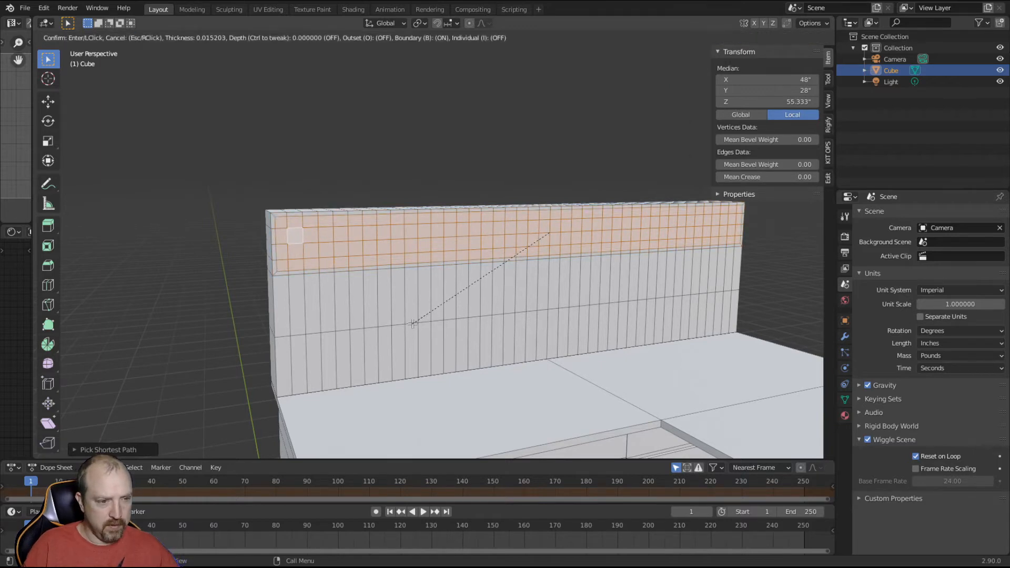
pyautogui.press('i')
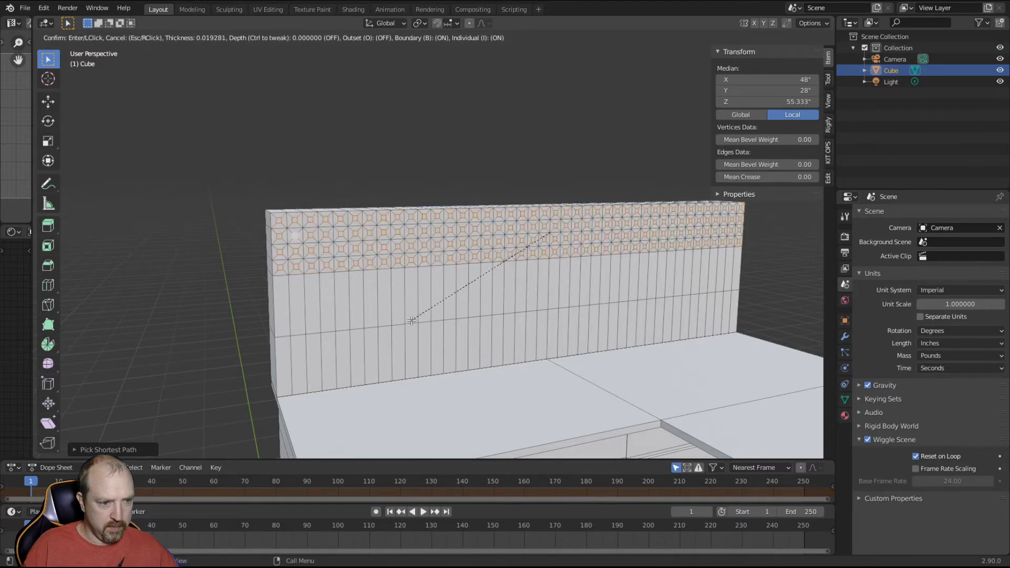
pyautogui.click(409, 323)
pyautogui.click(163, 293)
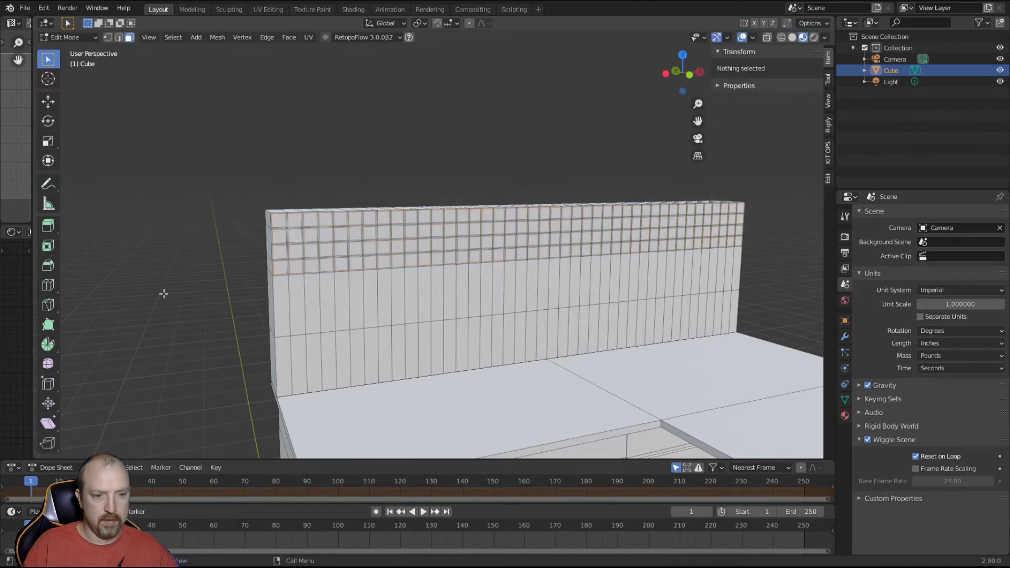
# - Extrude the inset grid cells outward from the front by 0.25 inches and clear the selection
pyautogui.moveTo(234, 294); pyautogui.dragTo(402, 367, button='middle')
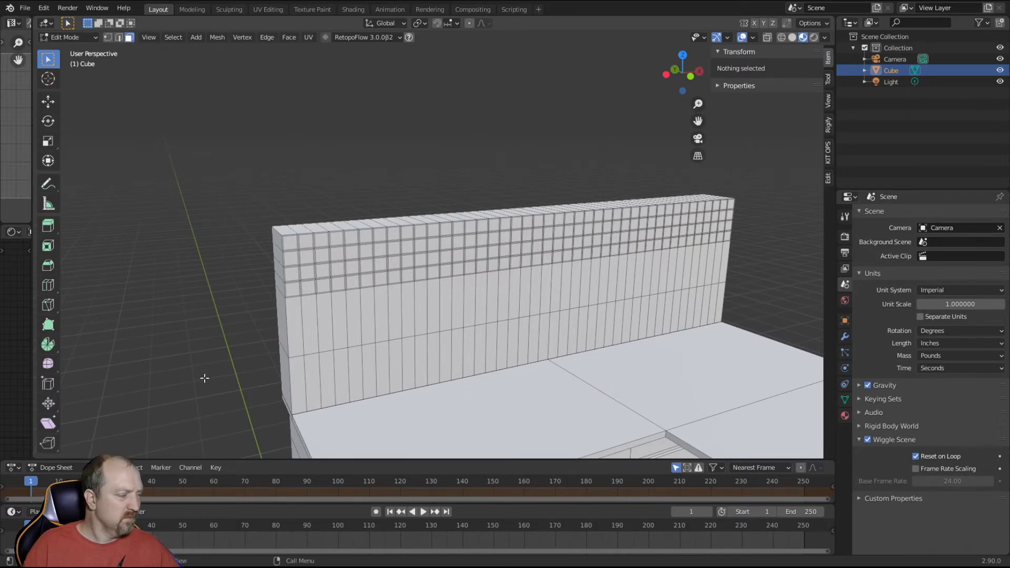
pyautogui.moveTo(403, 320); pyautogui.dragTo(412, 314, button='middle')
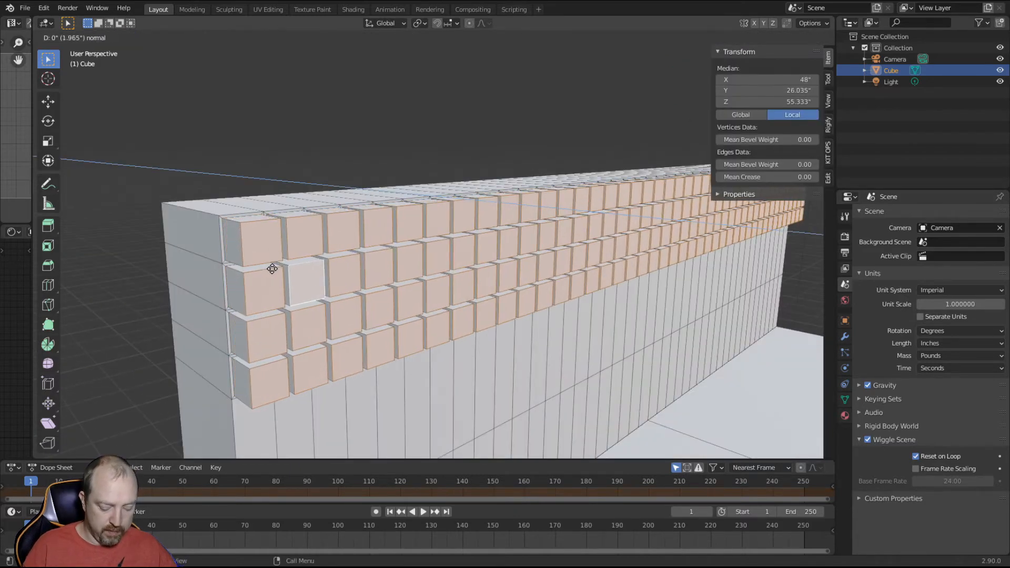
pyautogui.write('.25')
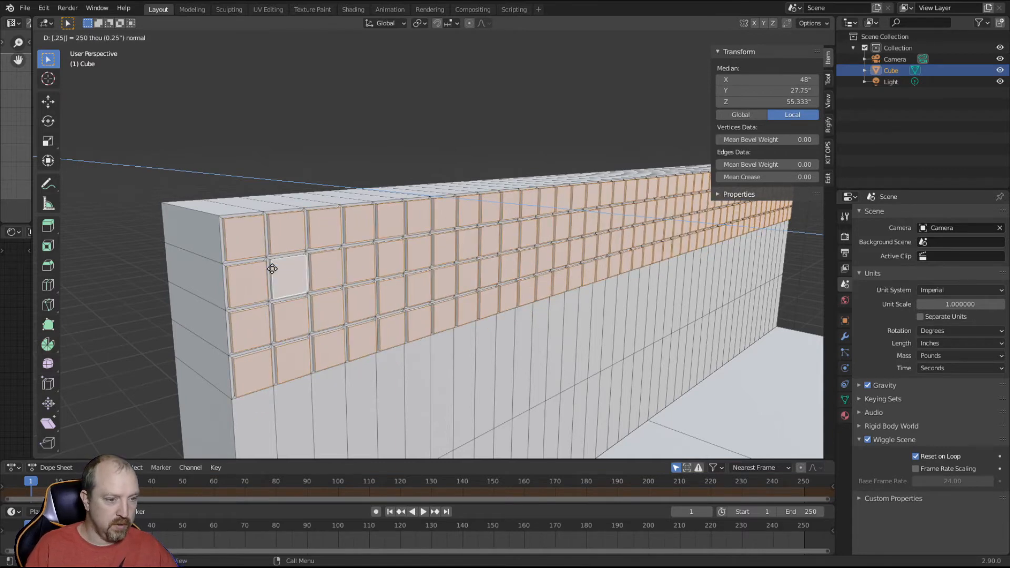
pyautogui.press('Return')
pyautogui.click(246, 154)
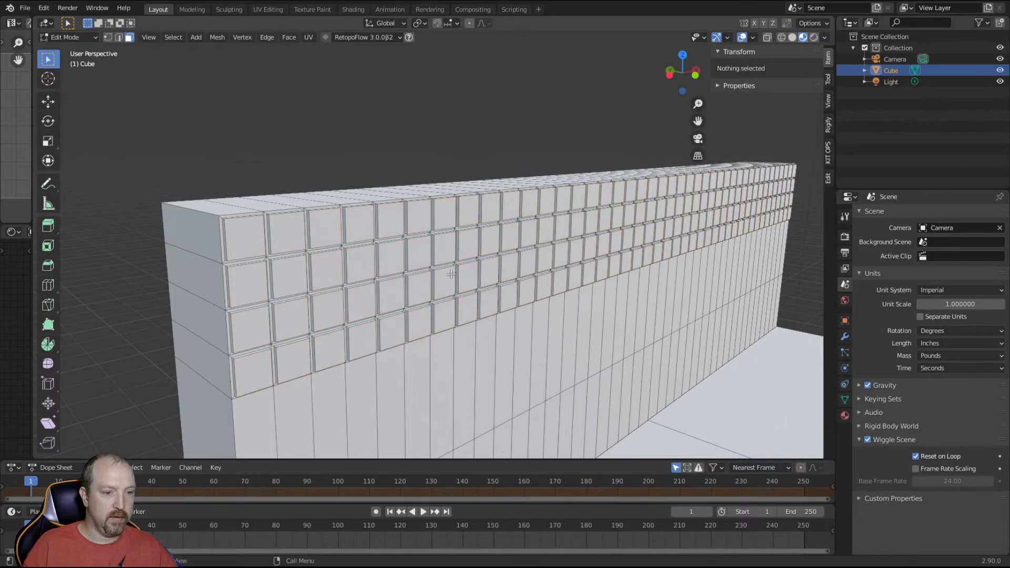
pyautogui.moveTo(497, 309); pyautogui.dragTo(227, 252, button='middle')
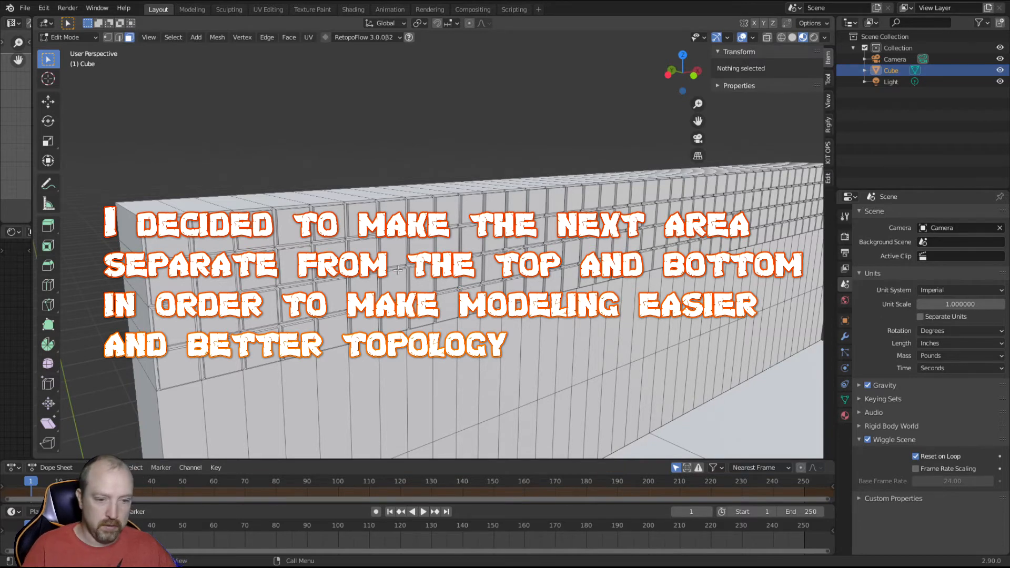
pyautogui.scroll(-3, 398, 270)
pyautogui.scroll(3, 468, 324)
pyautogui.moveTo(468, 324); pyautogui.dragTo(441, 318, button='middle')
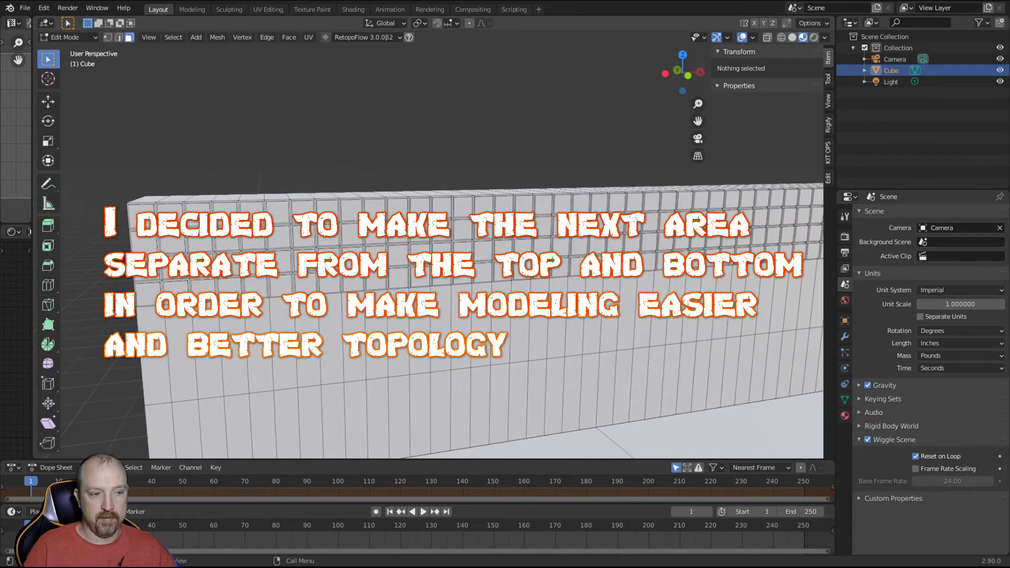
pyautogui.moveTo(342, 365); pyautogui.dragTo(363, 350, button='middle')
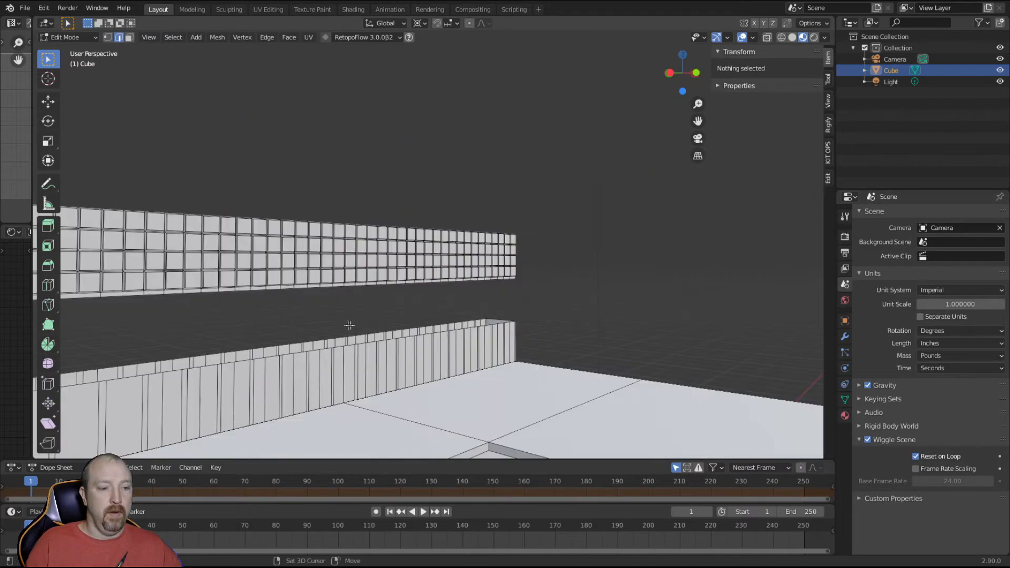
# - Fill the open underside of the upper gridded section with a face from its bottom edge loop
pyautogui.moveTo(349, 326); pyautogui.dragTo(477, 309, button='middle')
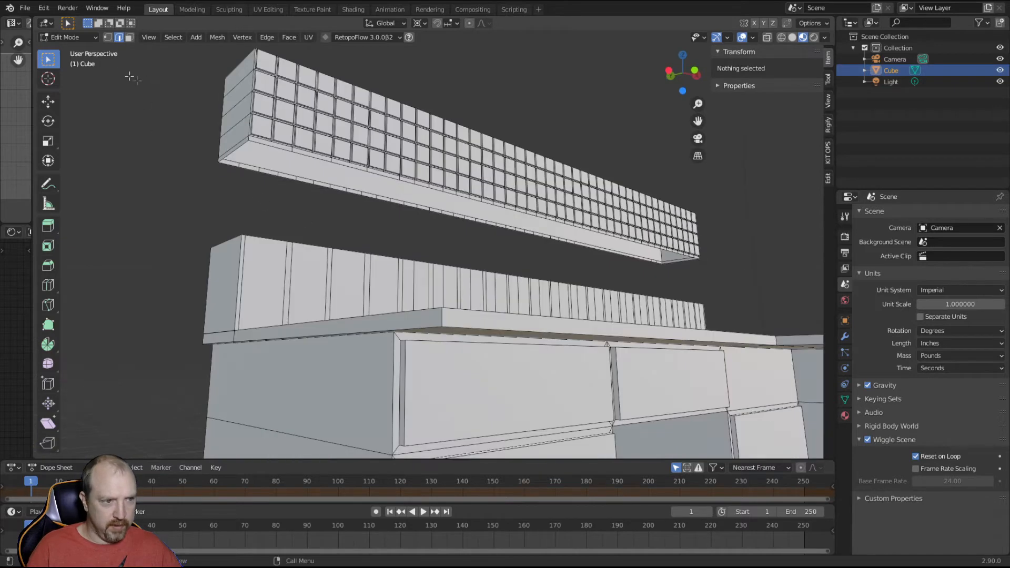
pyautogui.keyDown('alt'); pyautogui.click(227, 161); pyautogui.keyUp('alt')
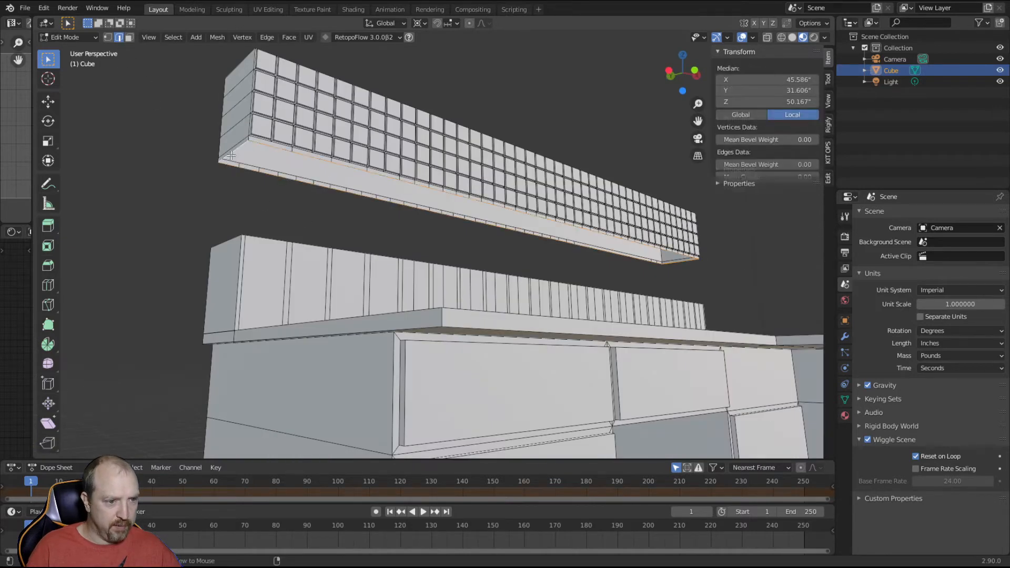
pyautogui.press('f')
pyautogui.click(205, 176)
pyautogui.moveTo(351, 214); pyautogui.dragTo(530, 299, button='middle')
pyautogui.moveTo(407, 363); pyautogui.dragTo(360, 362, button='middle')
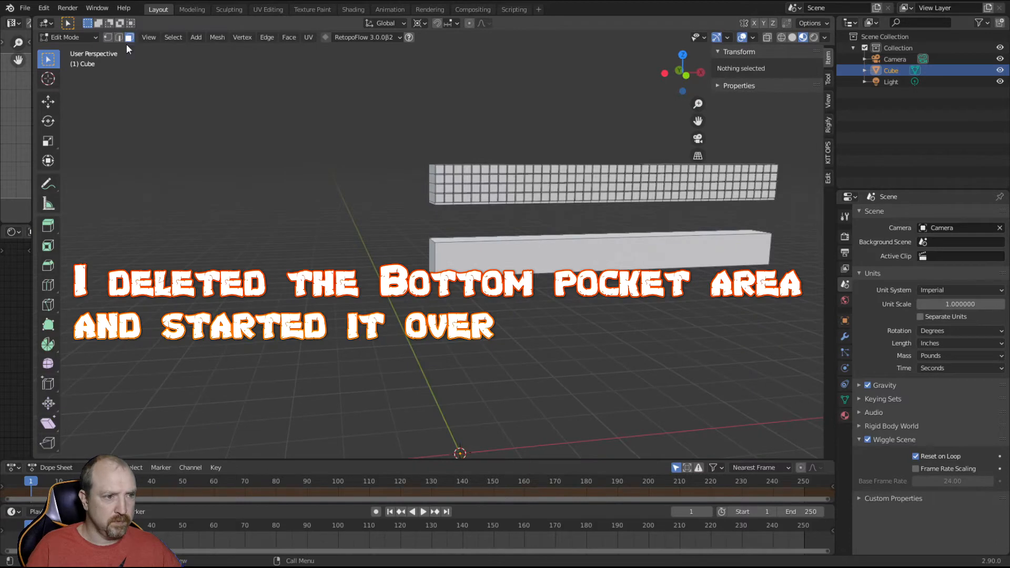
# - Inset the long front face of the lower box, leaving a thin border around it
pyautogui.scroll(2, 555, 339)
pyautogui.moveTo(555, 338); pyautogui.dragTo(552, 304, button='middle')
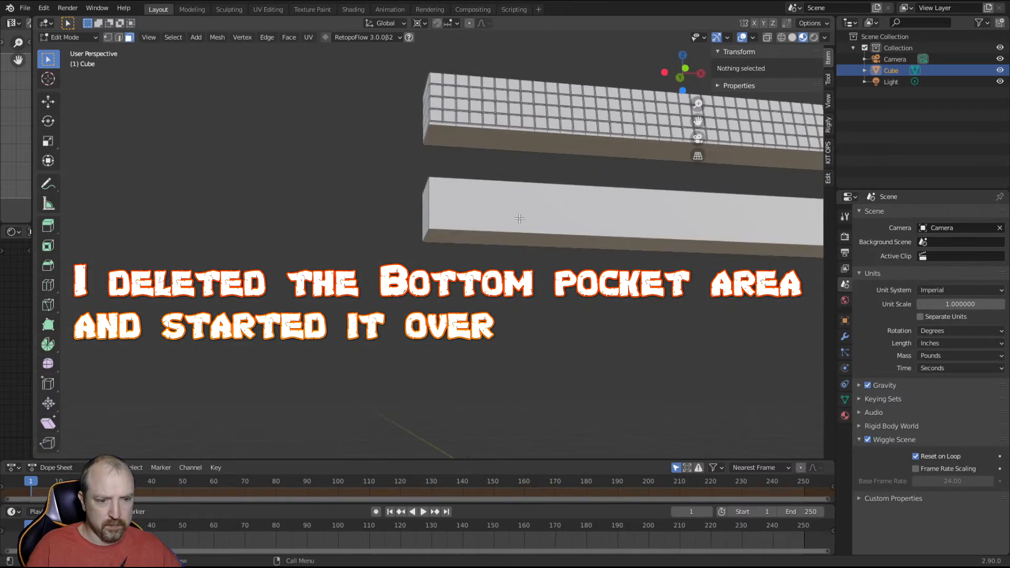
pyautogui.click(519, 217)
pyautogui.moveTo(523, 267); pyautogui.dragTo(572, 302, button='middle')
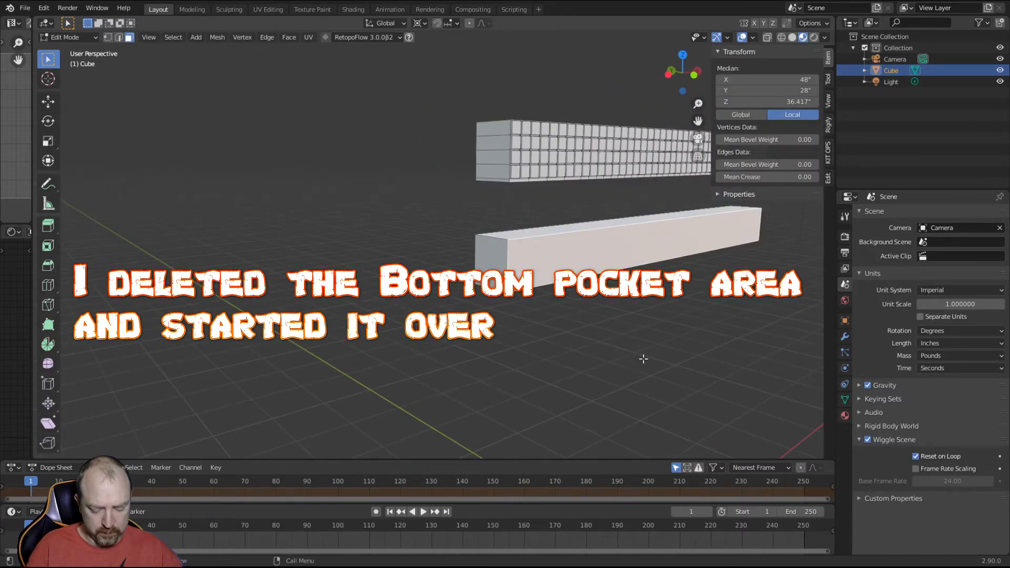
pyautogui.press('i')
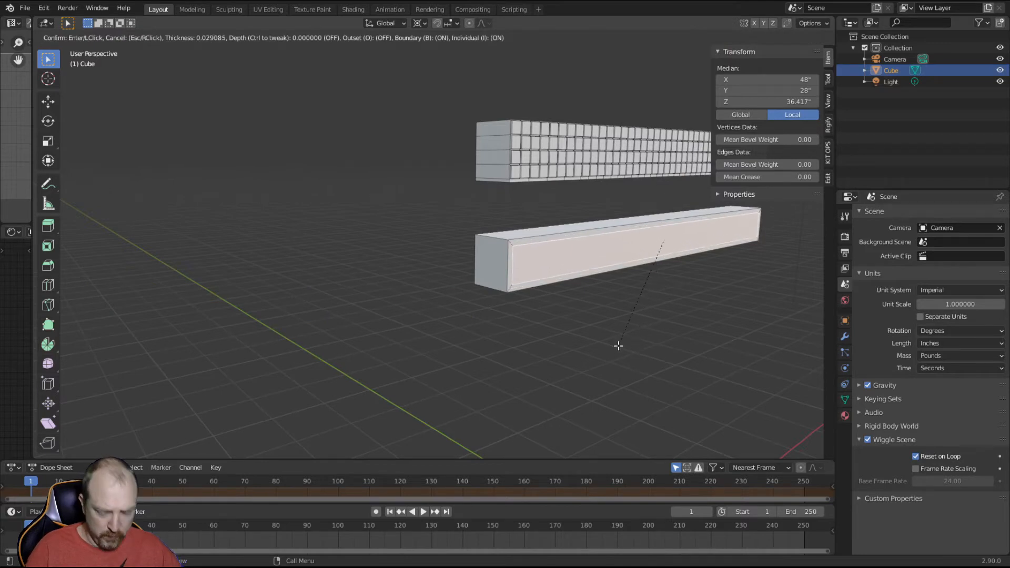
pyautogui.click(618, 345)
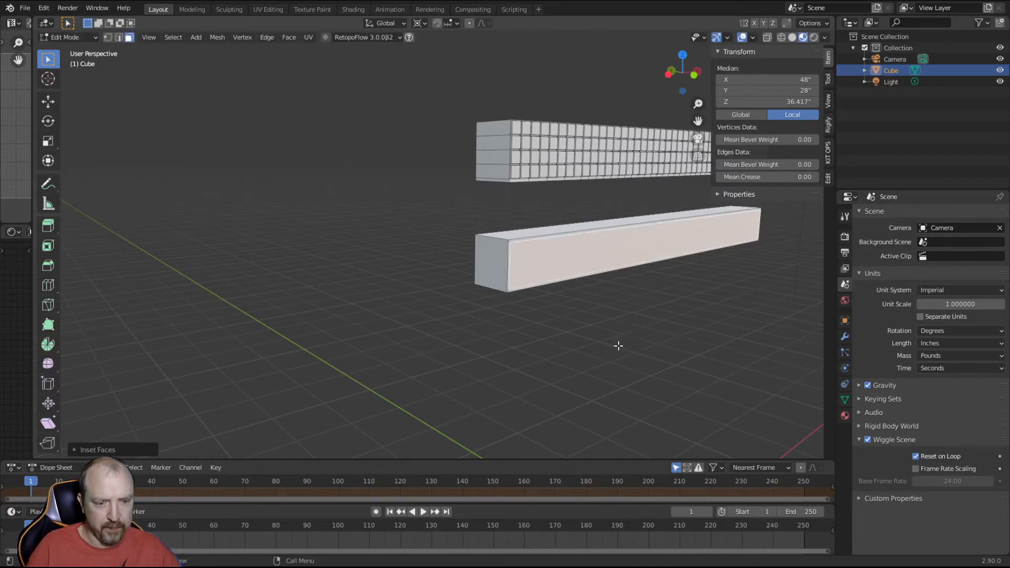
# - Try to extrude the lower box's inset front face inward by about 5.7 inches
pyautogui.moveTo(516, 340); pyautogui.dragTo(496, 222, button='middle')
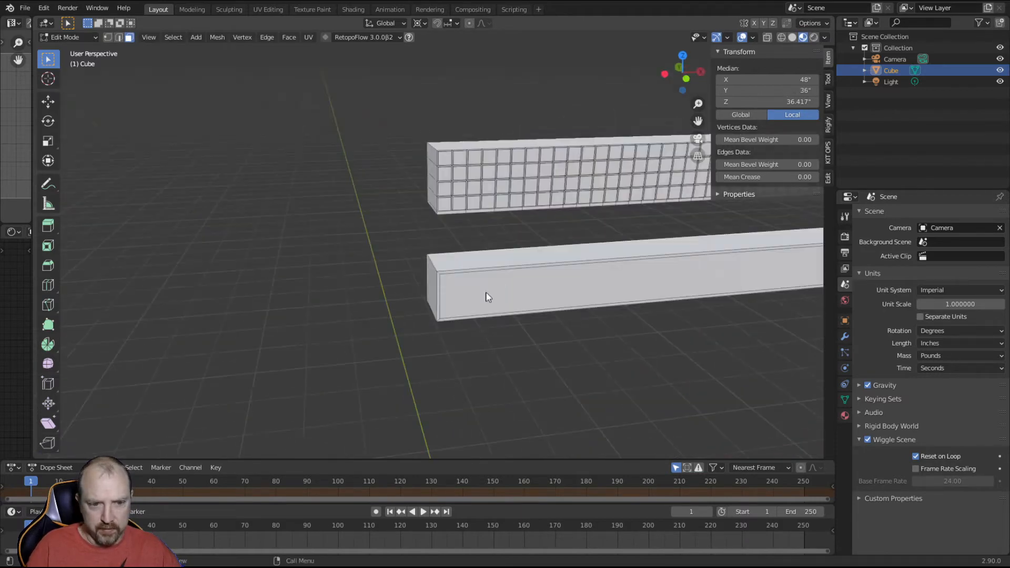
pyautogui.moveTo(487, 298); pyautogui.dragTo(557, 362, button='middle')
pyautogui.press('e')
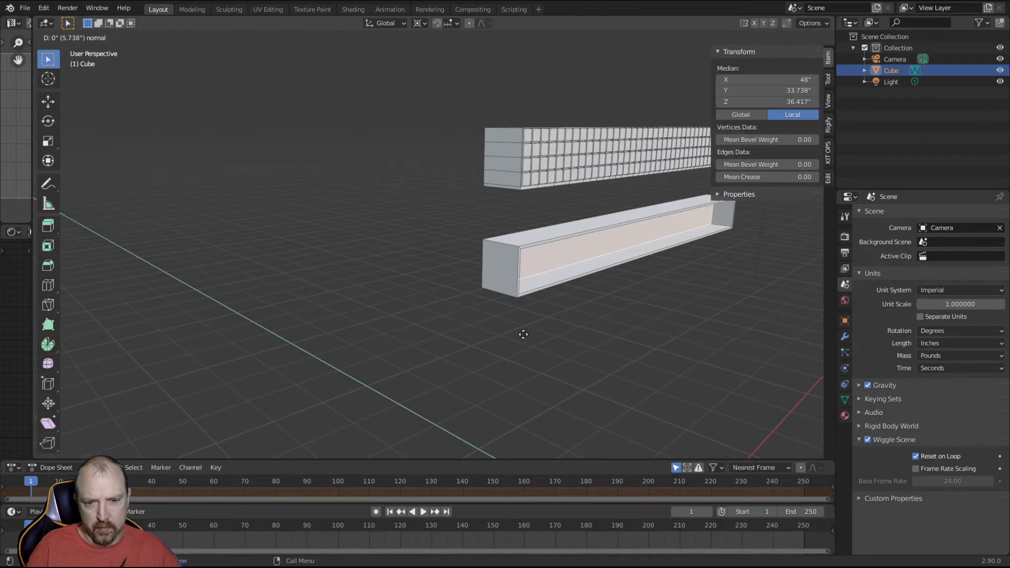
pyautogui.rightClick(523, 335)
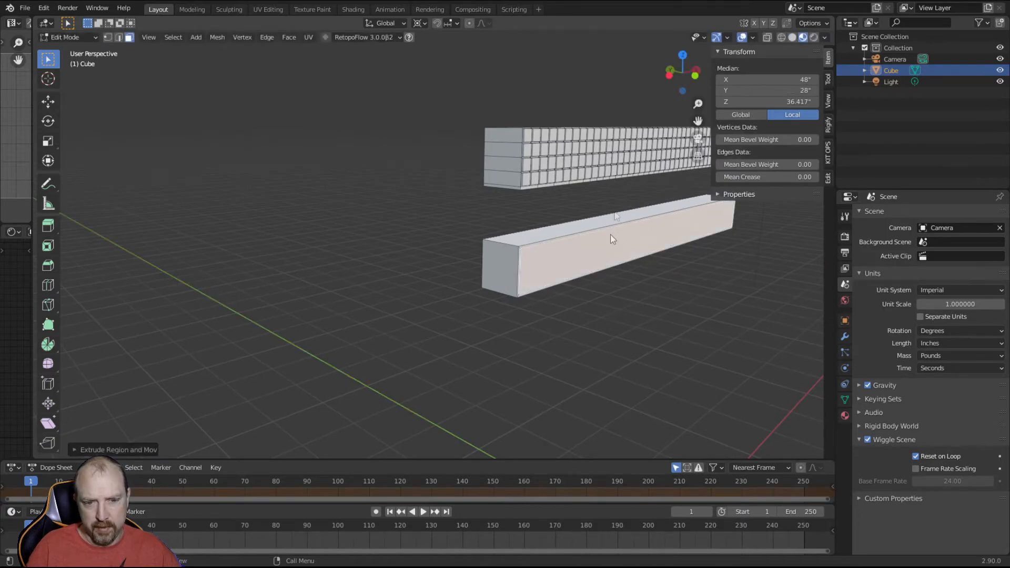
pyautogui.moveTo(639, 327); pyautogui.dragTo(599, 323, button='middle')
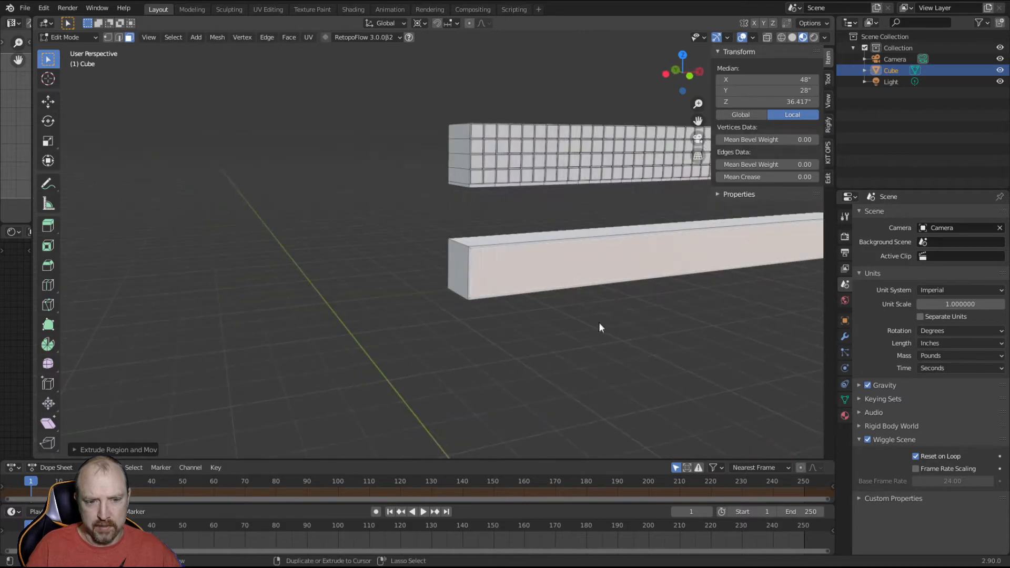
# - Undo the lower box's front inset and extrusion, and divide the box lengthwise into four equal sections with three loop cuts
pyautogui.hotkey('ctrl', 'r')
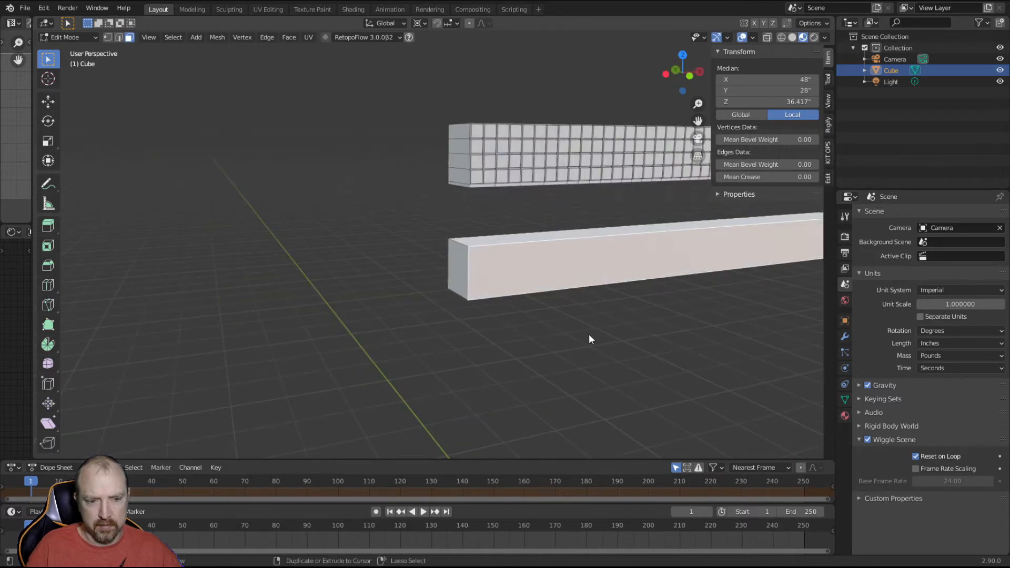
pyautogui.click(586, 287)
pyautogui.rightClick(566, 291)
pyautogui.click(615, 330)
pyautogui.moveTo(619, 331); pyautogui.dragTo(589, 312, button='middle')
# - Select the lower box's four front faces and inset each one individually by 0.5 inches
pyautogui.click(130, 37)
pyautogui.click(548, 262)
pyautogui.keyDown('shift'); pyautogui.click(632, 247); pyautogui.keyUp('shift')
pyautogui.keyDown('shift'); pyautogui.click(747, 232); pyautogui.keyUp('shift')
pyautogui.keyDown('shift'); pyautogui.click(700, 238); pyautogui.keyUp('shift')
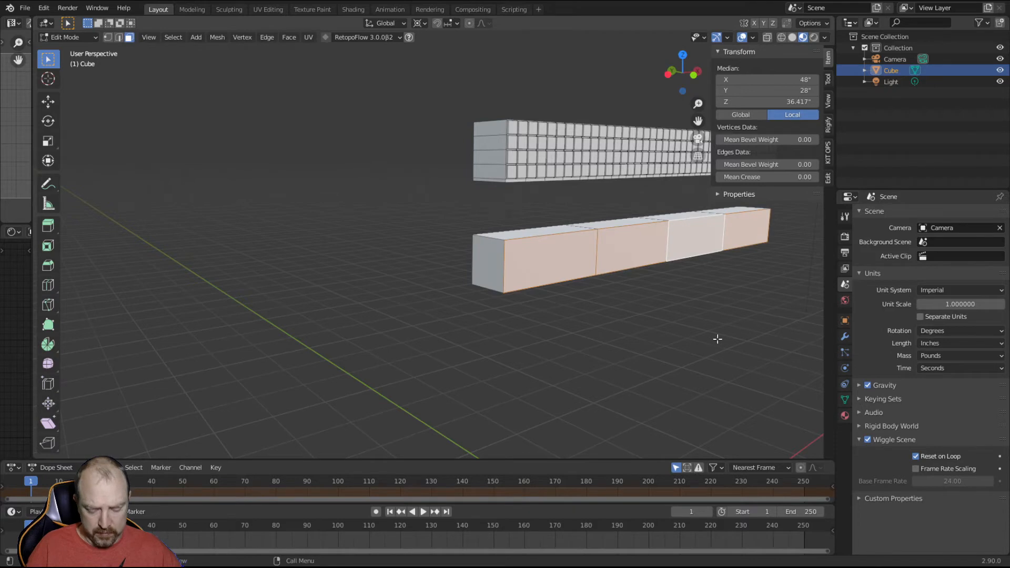
pyautogui.press('i')
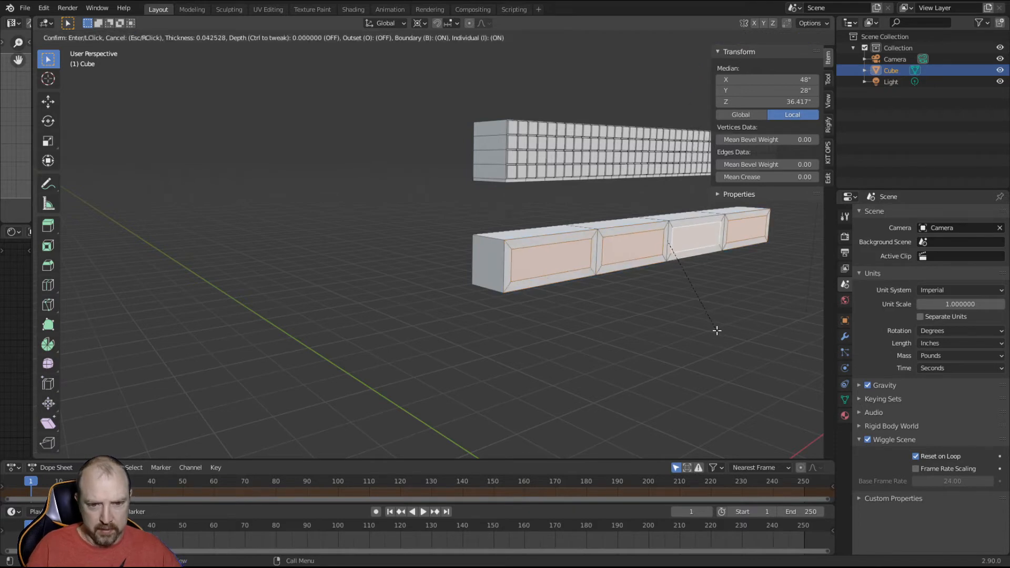
pyautogui.write('.5')
pyautogui.press('Return')
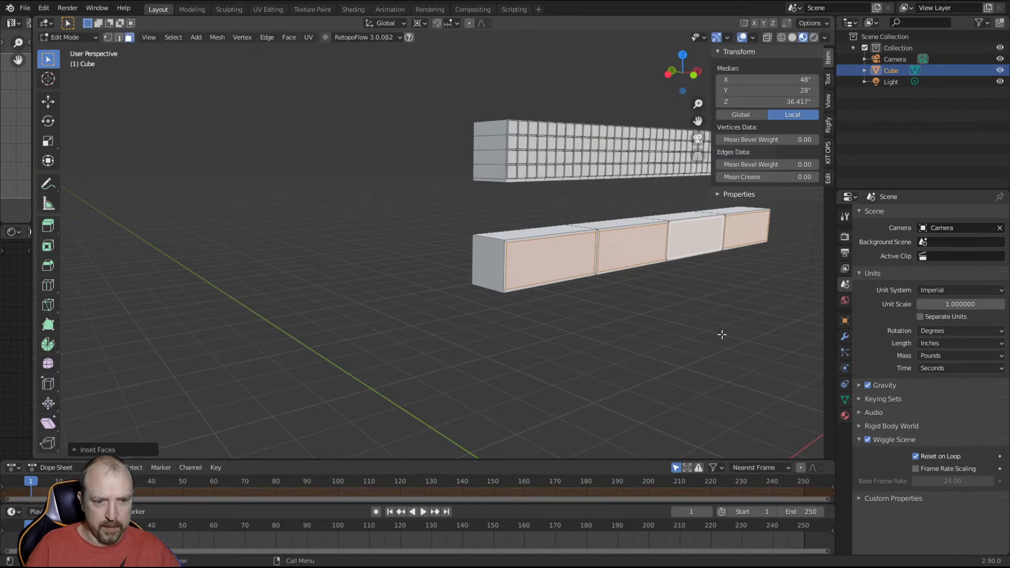
# - Extrude the four inset front faces back through the lower box to a Y position of about 44.6 inches
pyautogui.press('e')
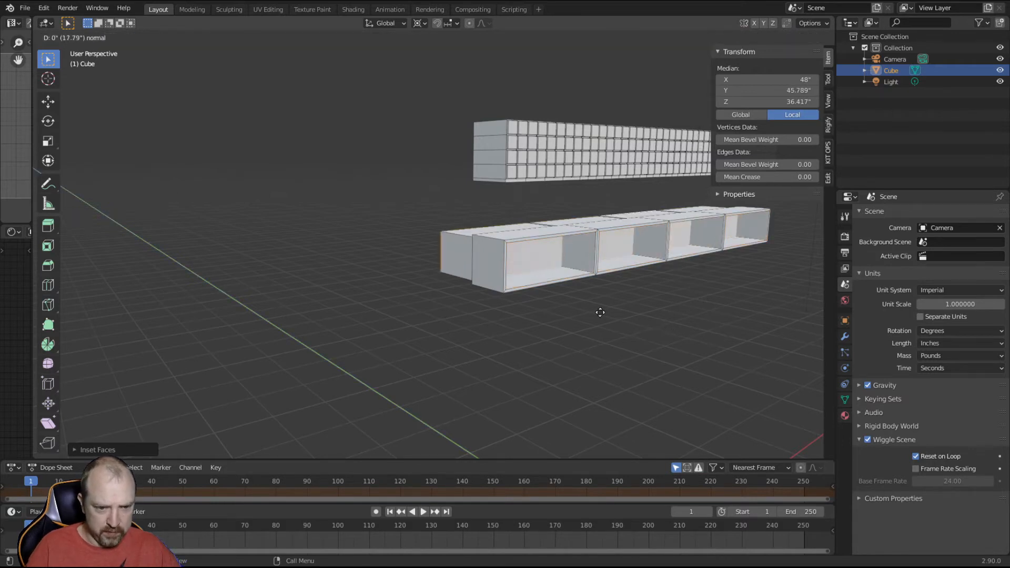
pyautogui.click(605, 318)
pyautogui.moveTo(604, 318)
pyautogui.mouseDown(button='middle')
pyautogui.moveTo(618, 302)
pyautogui.moveTo(622, 312)
pyautogui.mouseUp(button='middle')
pyautogui.scroll(2, 622, 312)
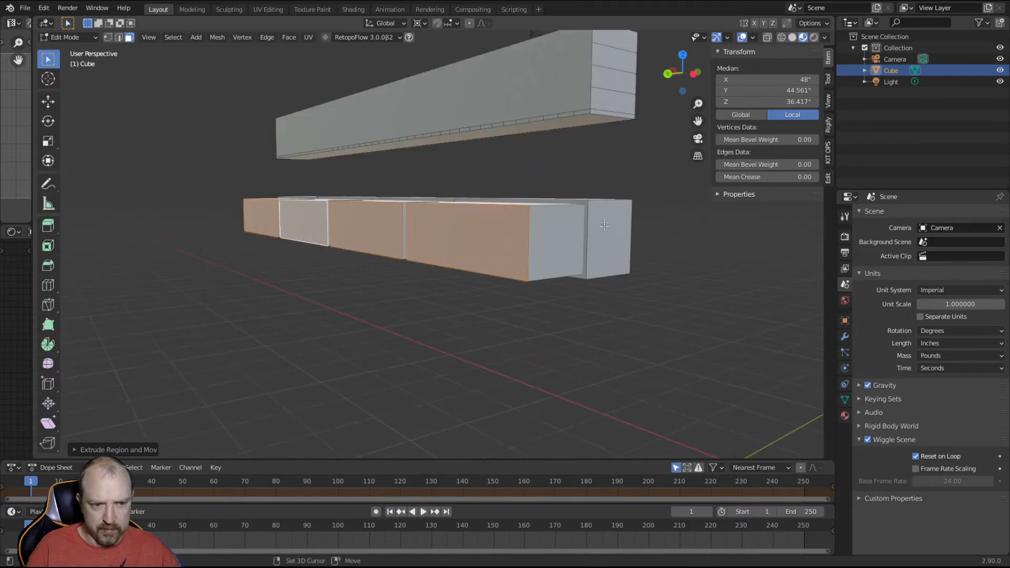
# - Reselect the four extruded back faces, set their median Y position to 35.25 inches, and clear the selection
pyautogui.click(585, 202)
pyautogui.keyDown('shift'); pyautogui.click(444, 232); pyautogui.keyUp('shift')
pyautogui.keyDown('shift'); pyautogui.click(368, 229); pyautogui.keyUp('shift')
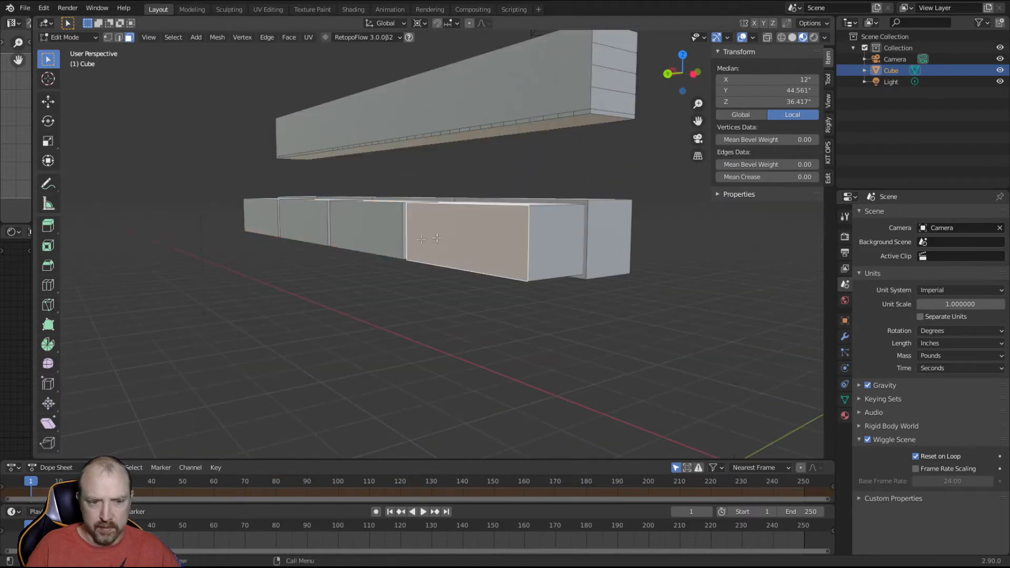
pyautogui.keyDown('shift'); pyautogui.click(266, 221); pyautogui.keyUp('shift')
pyautogui.keyDown('shift'); pyautogui.click(300, 217); pyautogui.keyUp('shift')
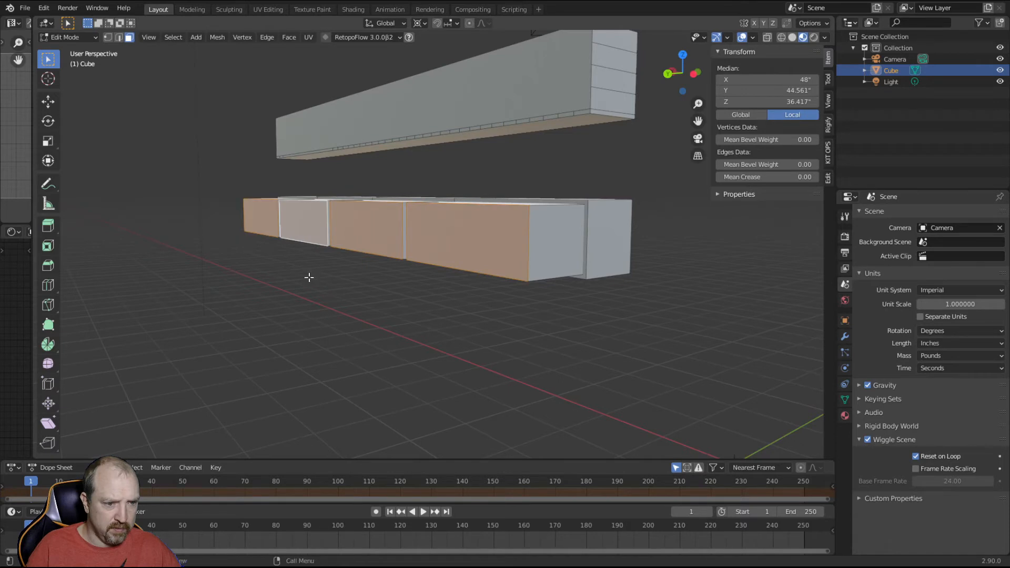
pyautogui.click(779, 95)
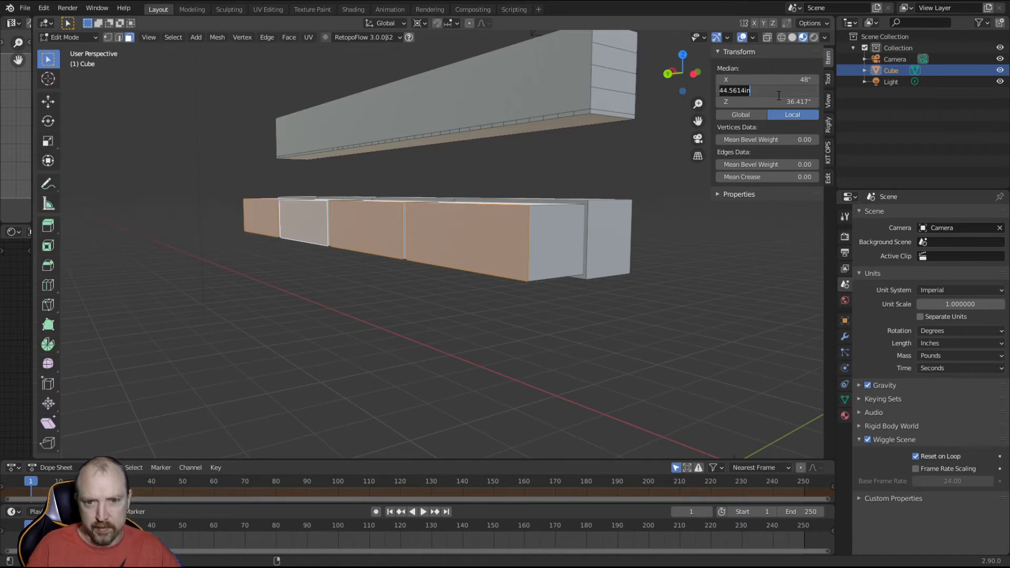
pyautogui.write('35.25')
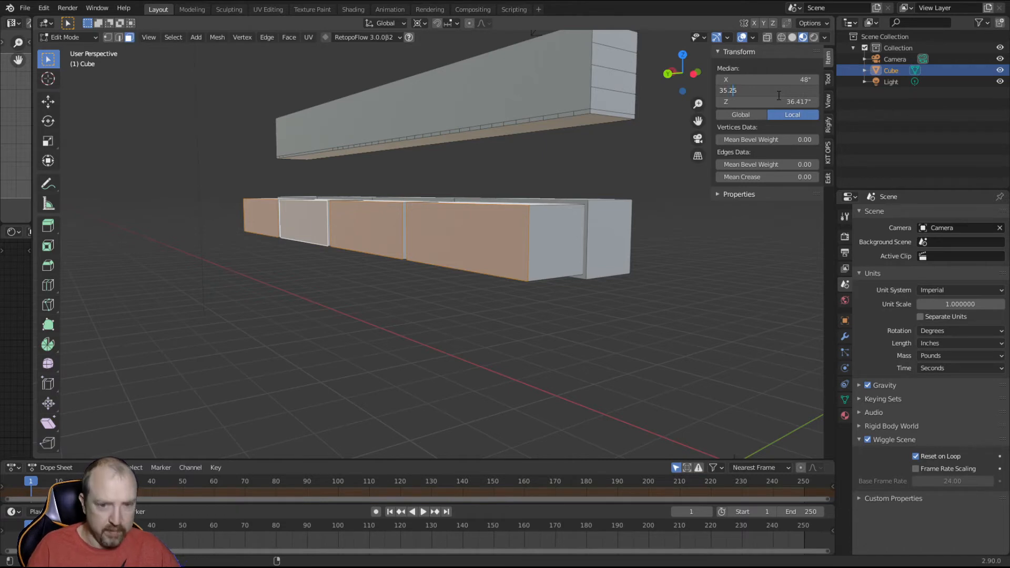
pyautogui.press('Return')
pyautogui.hotkey('alt', 'a')
# - Move the divider-side walls at the +X ends of the first three pockets 0.25 inches along X, thinning the dividers
pyautogui.moveTo(557, 299); pyautogui.dragTo(460, 322, button='middle')
pyautogui.scroll(-3, 460, 323)
pyautogui.moveTo(611, 171); pyautogui.dragTo(362, 181, button='middle')
pyautogui.keyDown('shift'); pyautogui.moveTo(315, 247); pyautogui.dragTo(516, 311, button='middle'); pyautogui.keyUp('shift')
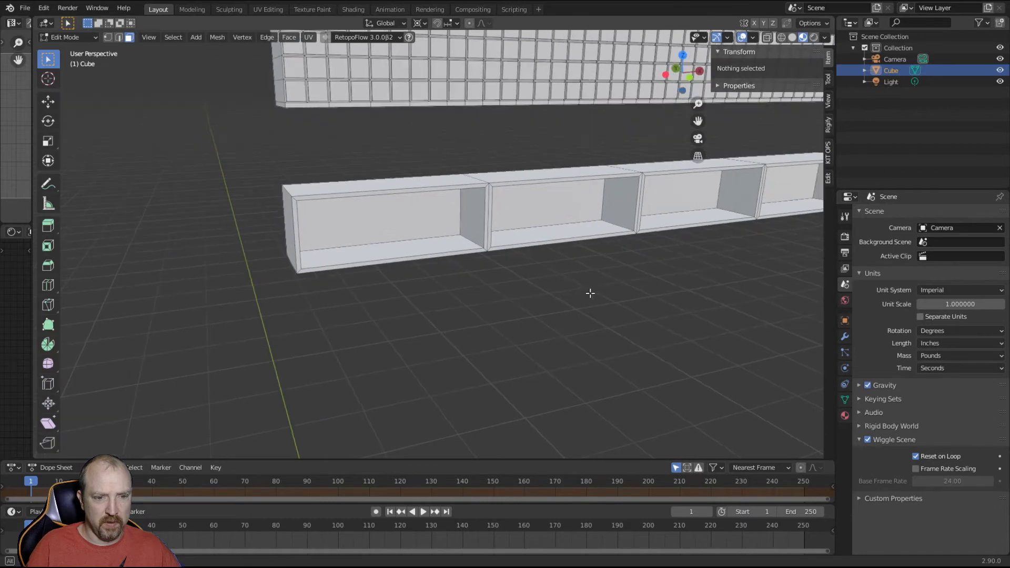
pyautogui.scroll(4, 526, 230)
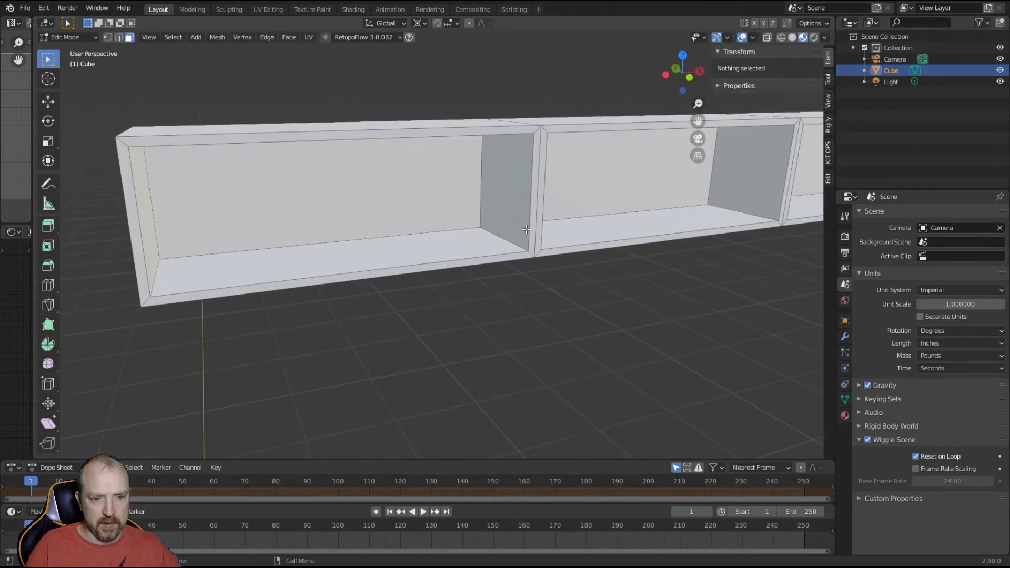
pyautogui.click(534, 158)
pyautogui.moveTo(534, 157); pyautogui.dragTo(435, 230, button='middle')
pyautogui.scroll(-4, 560, 233)
pyautogui.click(476, 206)
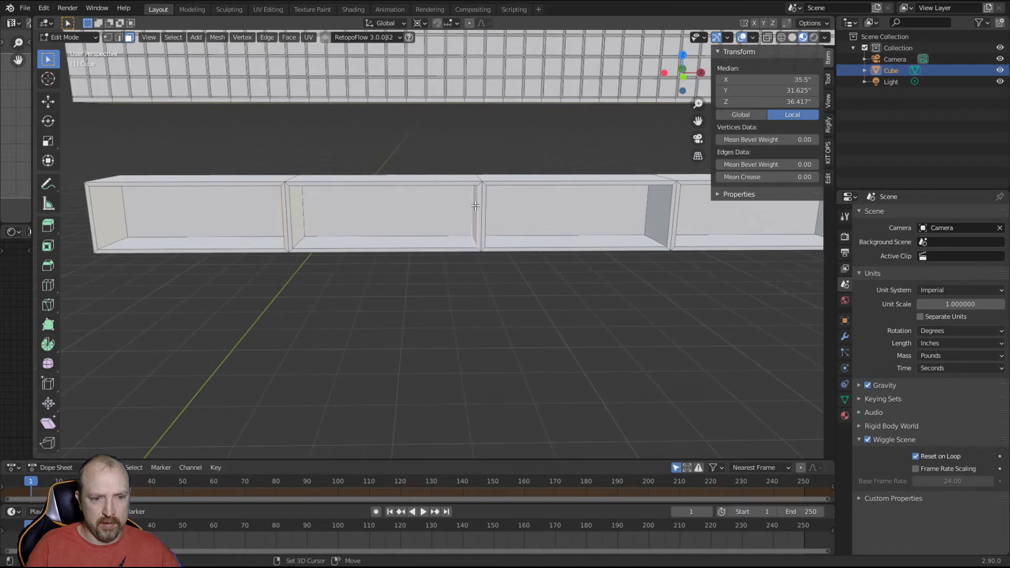
pyautogui.keyDown('shift'); pyautogui.click(663, 211); pyautogui.keyUp('shift')
pyautogui.keyDown('shift'); pyautogui.moveTo(677, 266); pyautogui.dragTo(349, 256, button='middle'); pyautogui.keyUp('shift')
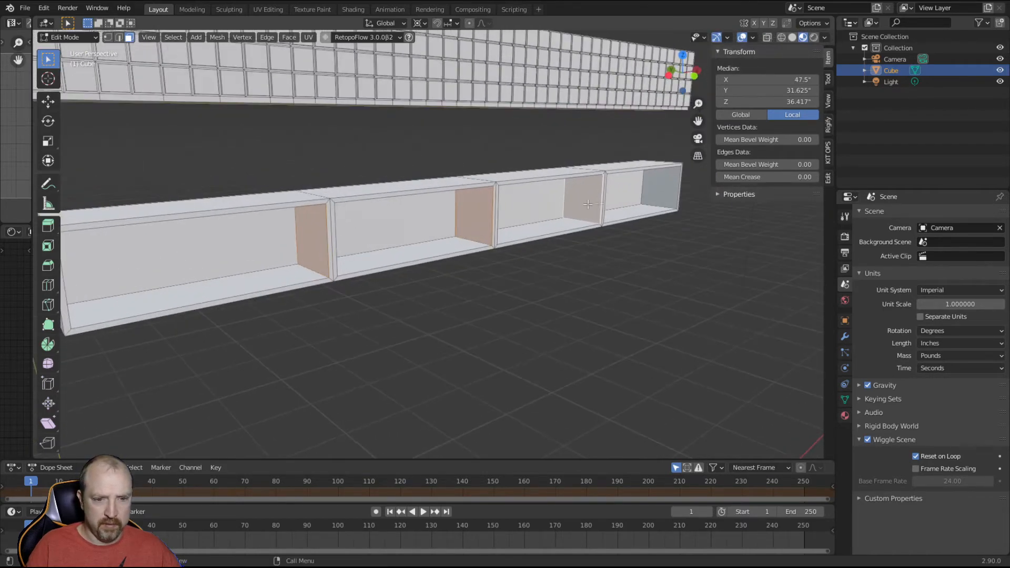
pyautogui.press('g')
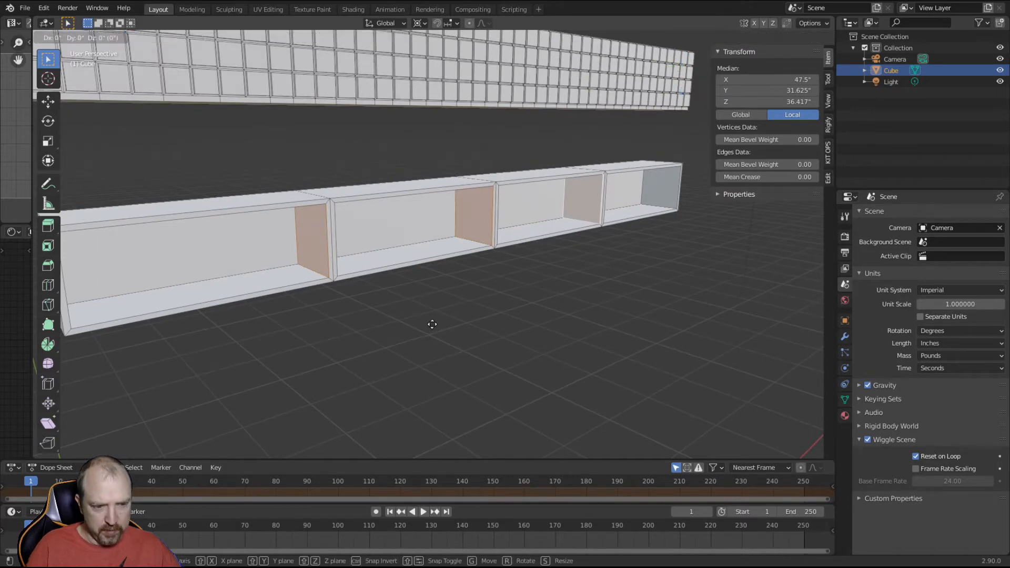
pyautogui.press('x')
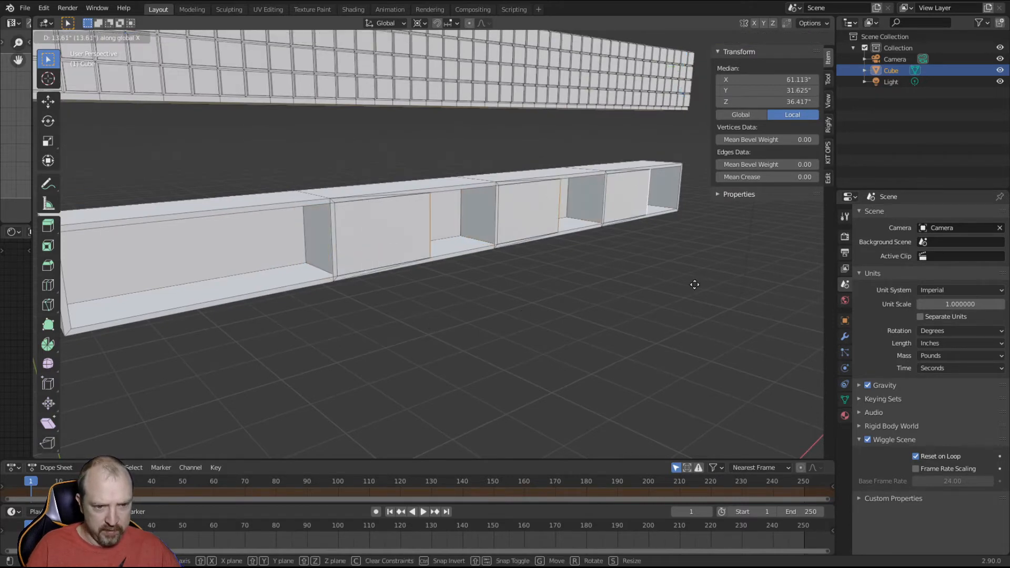
pyautogui.write('.25')
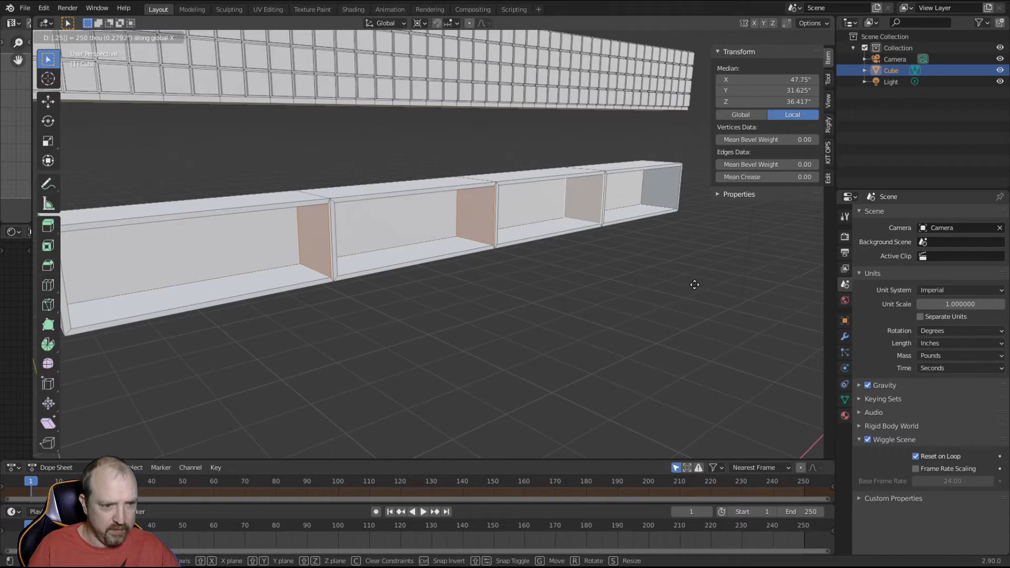
pyautogui.press('Return')
# - Move the opposite faces of the three pocket dividers -0.25 inches along X and clear the selection
pyautogui.moveTo(595, 299); pyautogui.dragTo(427, 268, button='middle')
pyautogui.click(309, 175)
pyautogui.keyDown('shift'); pyautogui.click(405, 226); pyautogui.keyUp('shift')
pyautogui.keyDown('shift'); pyautogui.click(579, 318); pyautogui.keyUp('shift')
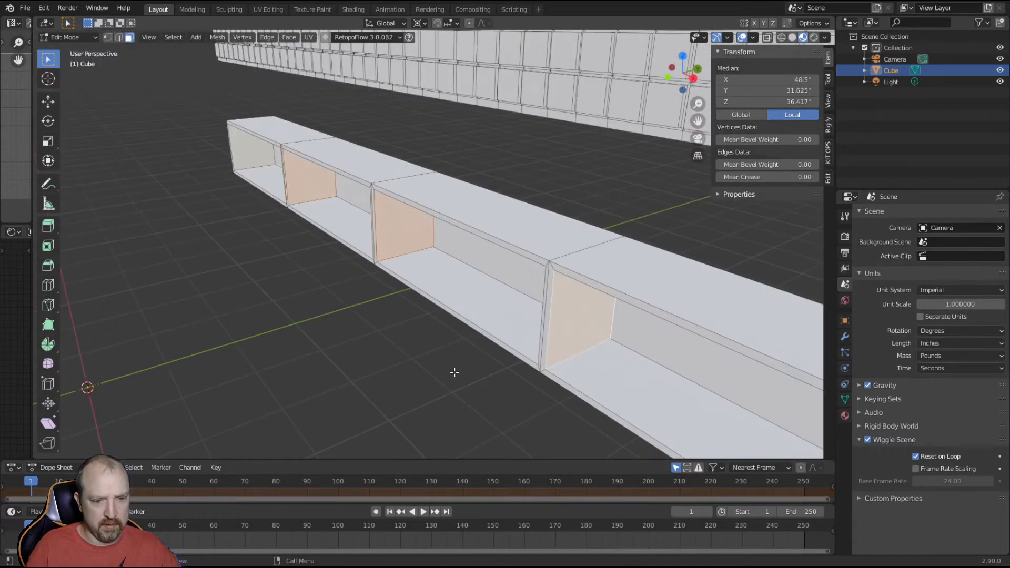
pyautogui.press('g')
pyautogui.press('x')
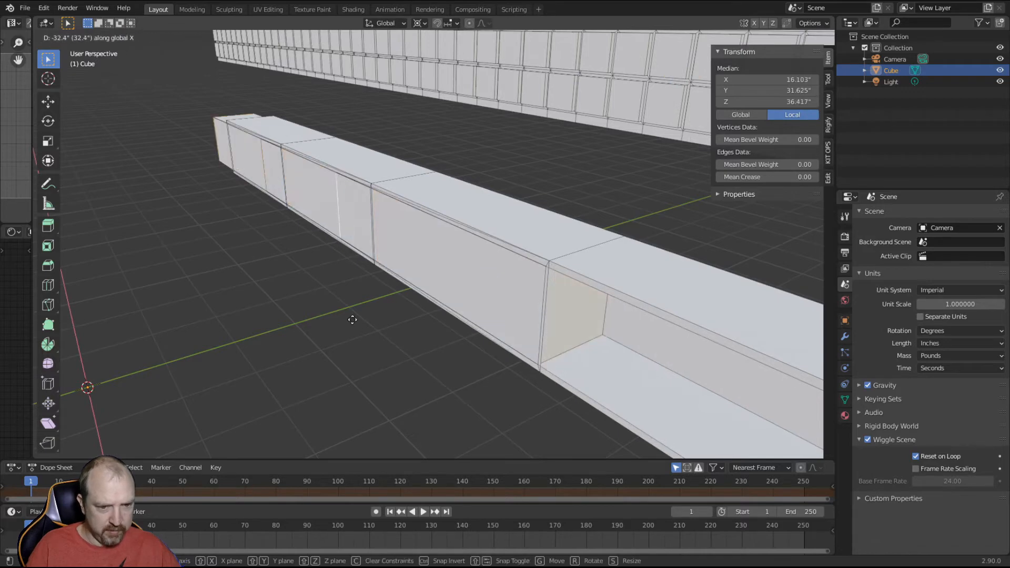
pyautogui.write('-.25')
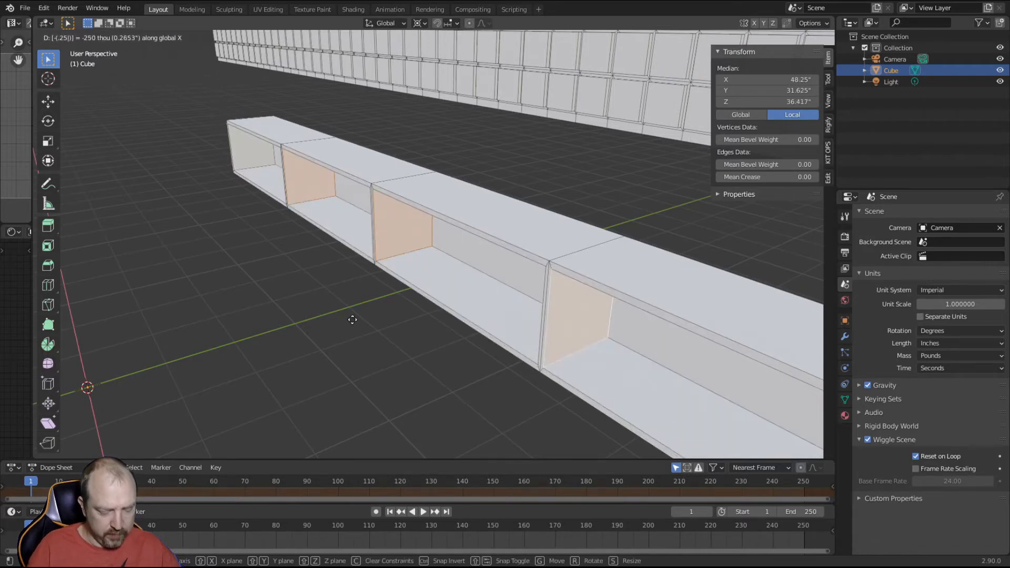
pyautogui.press('Return')
pyautogui.click(337, 313)
pyautogui.moveTo(343, 312); pyautogui.dragTo(500, 326, button='middle')
pyautogui.scroll(-3, 499, 327)
pyautogui.press('2')
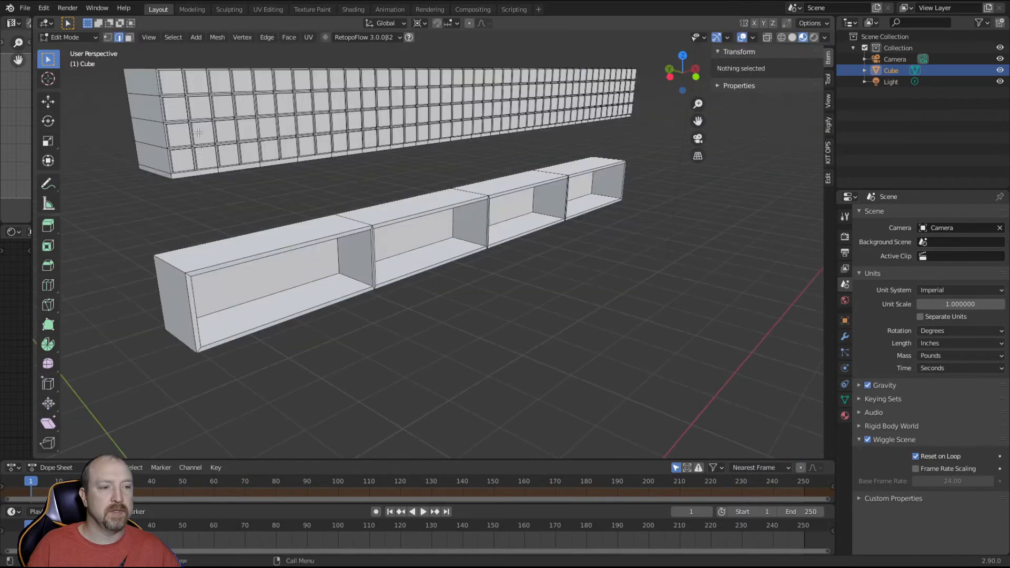
pyautogui.scroll(2, 462, 293)
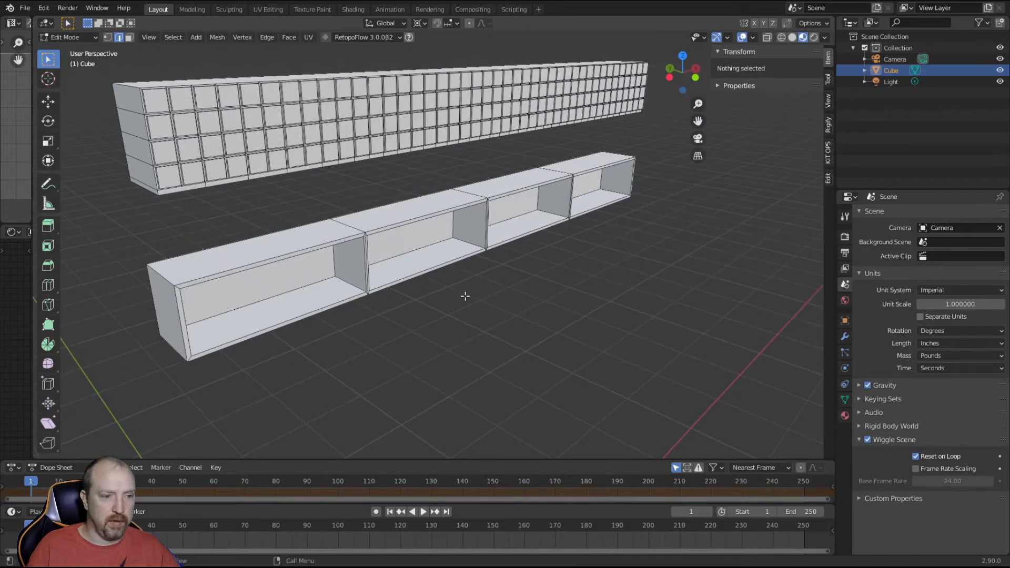
pyautogui.moveTo(399, 366); pyautogui.dragTo(396, 371, button='middle')
pyautogui.click(306, 249)
pyautogui.keyDown('shift'); pyautogui.click(378, 223); pyautogui.keyUp('shift')
pyautogui.click(482, 348)
pyautogui.click(357, 248)
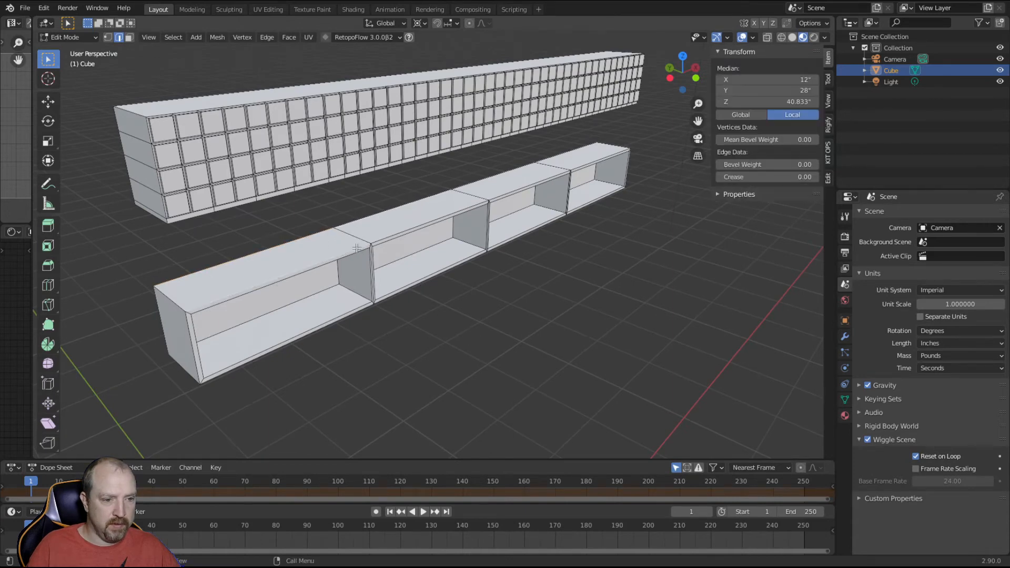
# - Select the lower box's four top faces and duplicate them in place
pyautogui.press('3')
pyautogui.click(277, 261)
pyautogui.keyDown('shift'); pyautogui.click(388, 225); pyautogui.keyUp('shift')
pyautogui.keyDown('shift'); pyautogui.click(497, 188); pyautogui.keyUp('shift')
pyautogui.keyDown('shift'); pyautogui.click(573, 160); pyautogui.keyUp('shift')
pyautogui.moveTo(466, 358); pyautogui.dragTo(420, 358, button='middle')
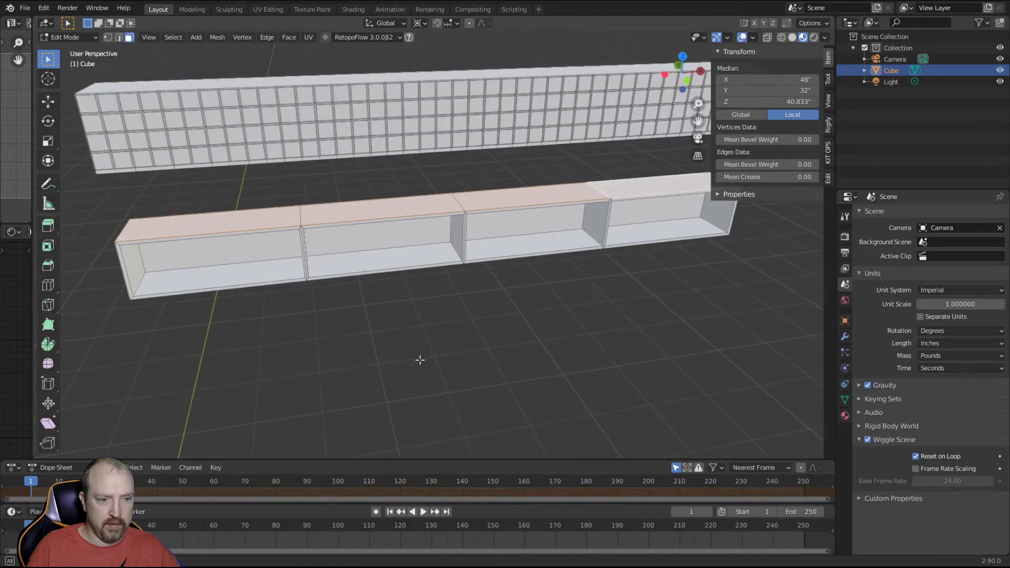
pyautogui.press('g')
pyautogui.rightClick(432, 329)
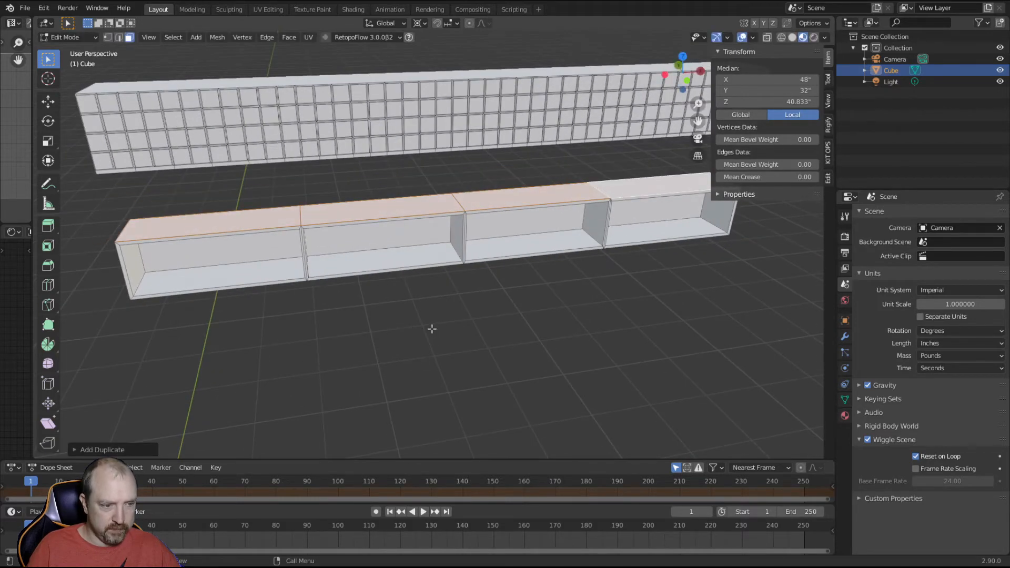
# - Extrude the duplicated top faces straight up to a Z height of about 49.2 inches, just below the gridded section
pyautogui.press('g')
pyautogui.press('z')
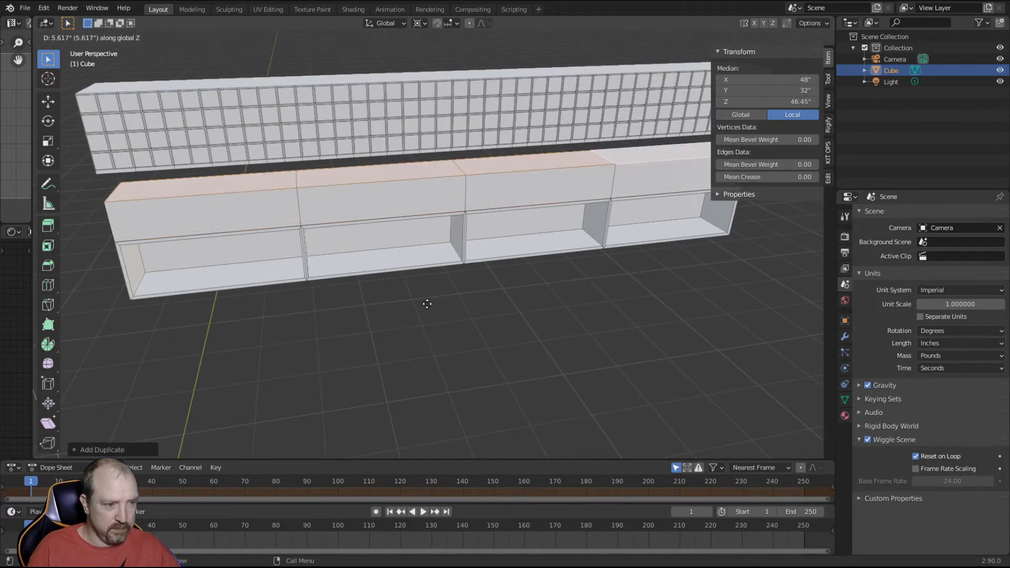
pyautogui.click(426, 285)
pyautogui.moveTo(400, 273); pyautogui.dragTo(432, 258, button='middle')
pyautogui.keyDown('shift'); pyautogui.moveTo(279, 260); pyautogui.dragTo(431, 304, button='middle'); pyautogui.keyUp('shift')
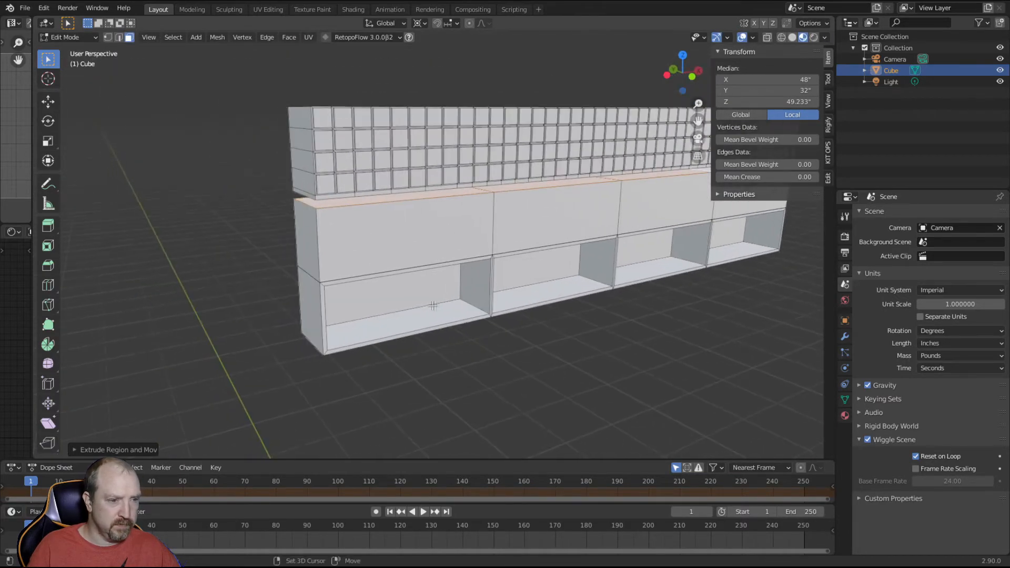
# - Examine the gap below the gridded section and check the Z height of its lower front corner vertex
pyautogui.scroll(3, 420, 301)
pyautogui.scroll(-2, 279, 244)
pyautogui.scroll(3, 291, 249)
pyautogui.moveTo(296, 251); pyautogui.dragTo(339, 239, button='middle')
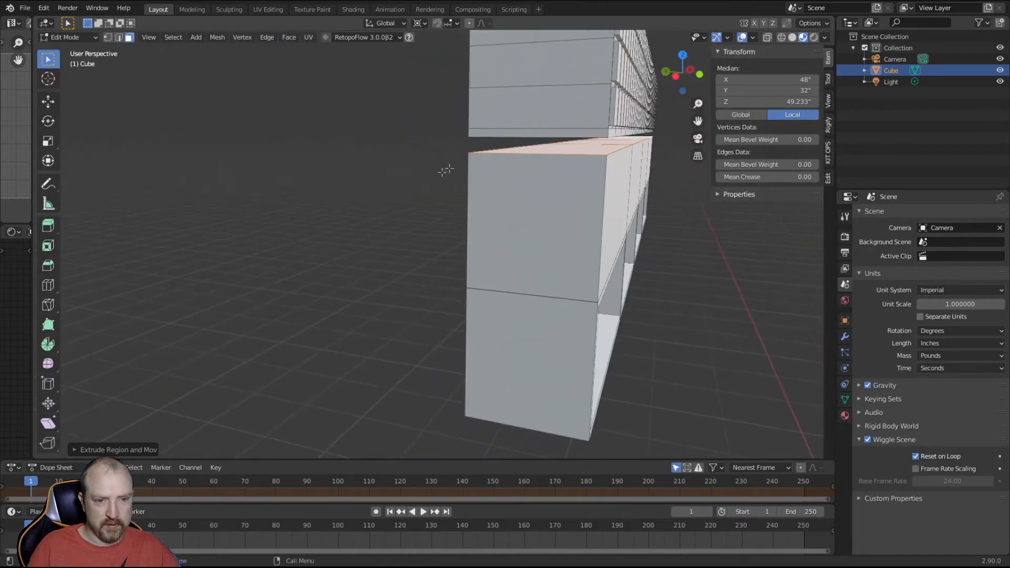
pyautogui.moveTo(507, 172); pyautogui.dragTo(488, 135, button='middle')
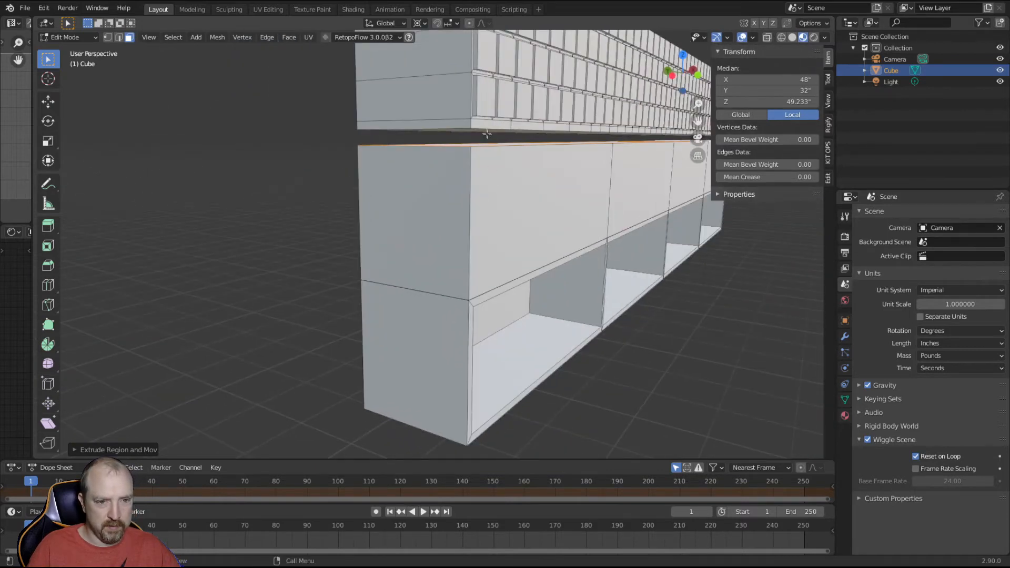
pyautogui.click(109, 37)
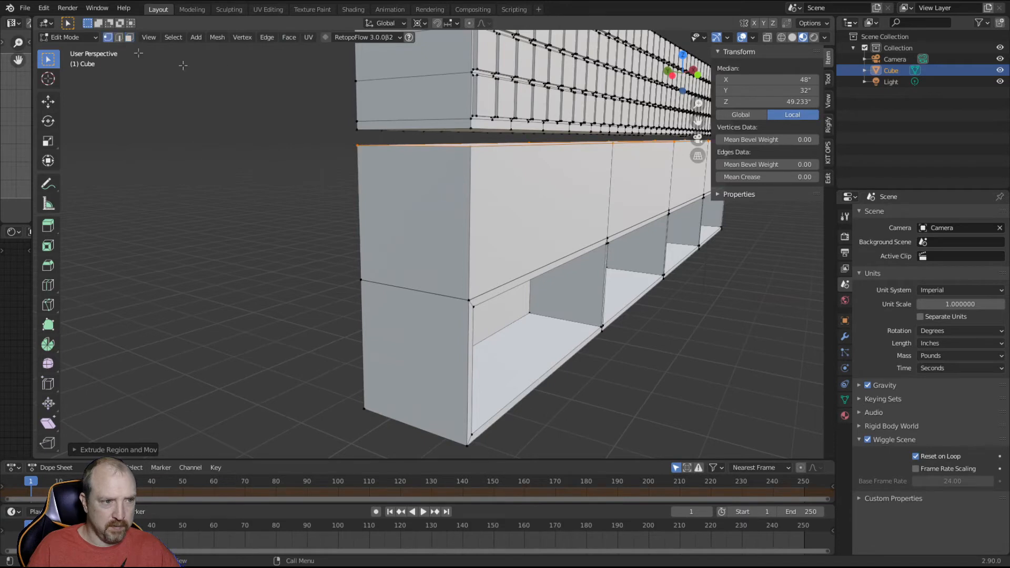
pyautogui.click(472, 125)
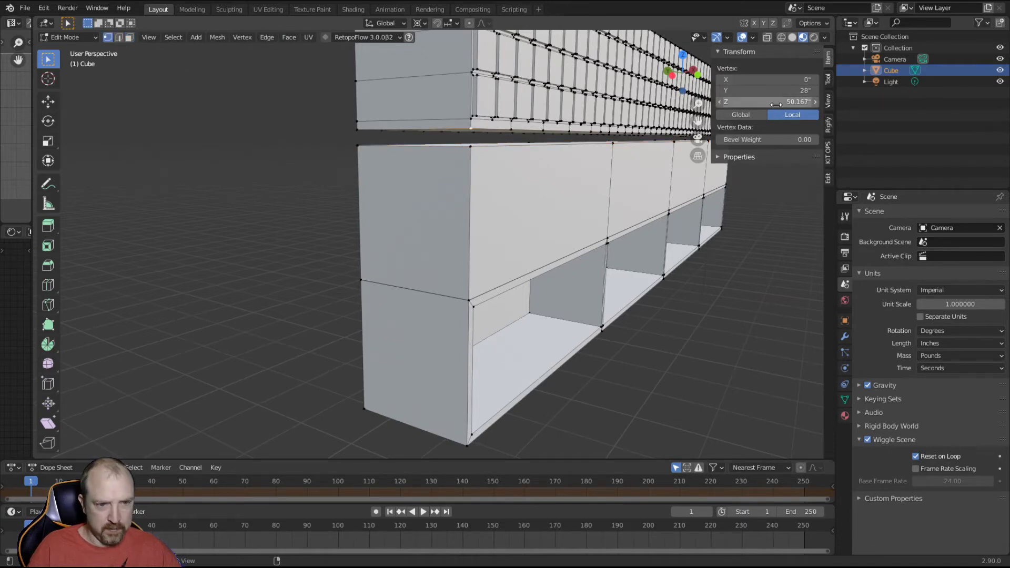
pyautogui.moveTo(460, 158); pyautogui.dragTo(459, 150, button='middle')
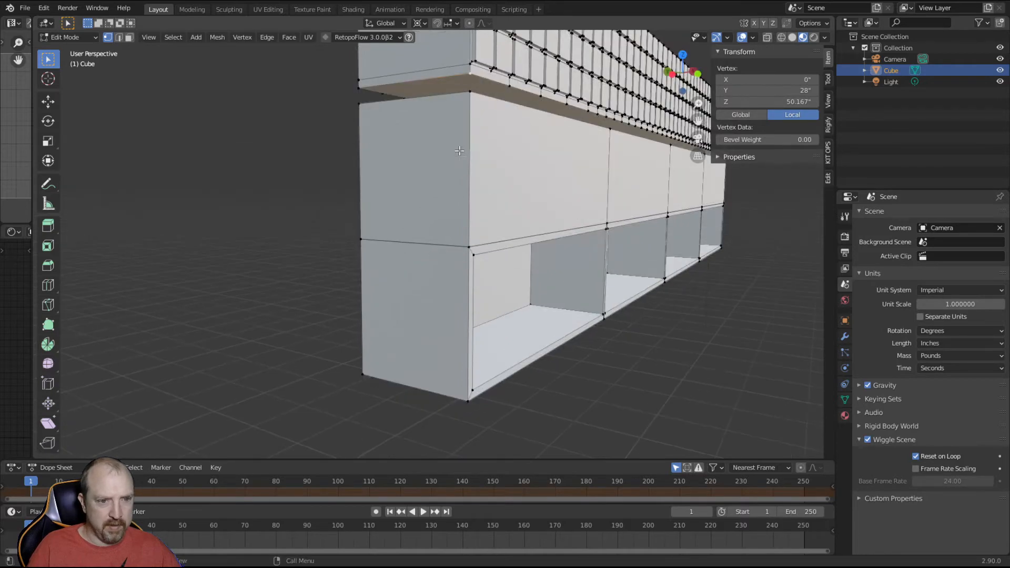
# - Set the gridded section's underside face to a Z height of 50.5 inches and clear the selection
pyautogui.click(129, 38)
pyautogui.click(475, 84)
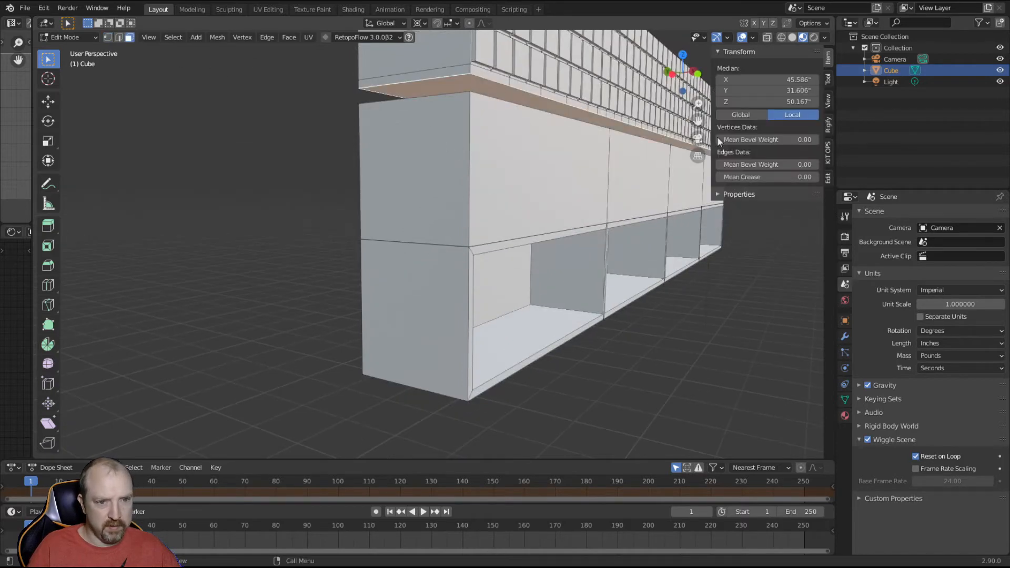
pyautogui.click(770, 99)
pyautogui.write('50')
pyautogui.press('Return')
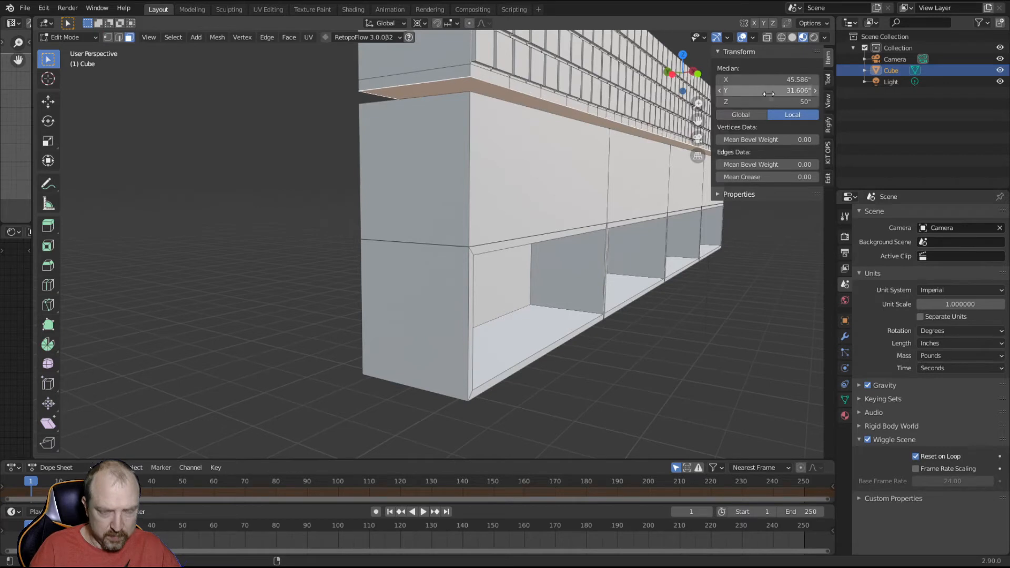
pyautogui.click(764, 102)
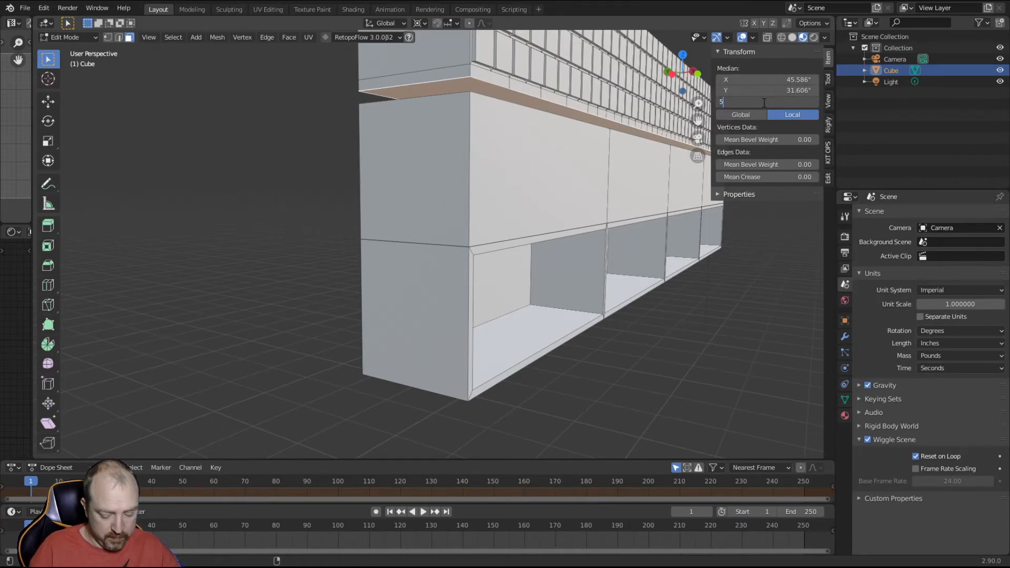
pyautogui.write('.5')
pyautogui.press('Return')
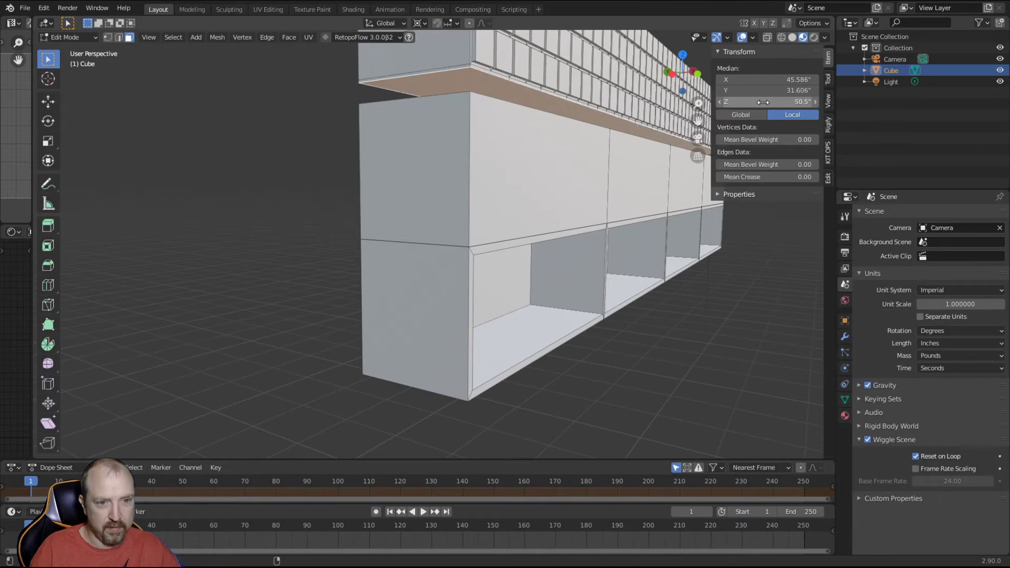
pyautogui.click(608, 383)
# - Select the middle box's four top faces and set their Z height to 50.5 inches to meet the gridded section
pyautogui.moveTo(574, 283)
pyautogui.mouseDown(button='middle')
pyautogui.moveTo(547, 301)
pyautogui.moveTo(566, 298)
pyautogui.mouseUp(button='middle')
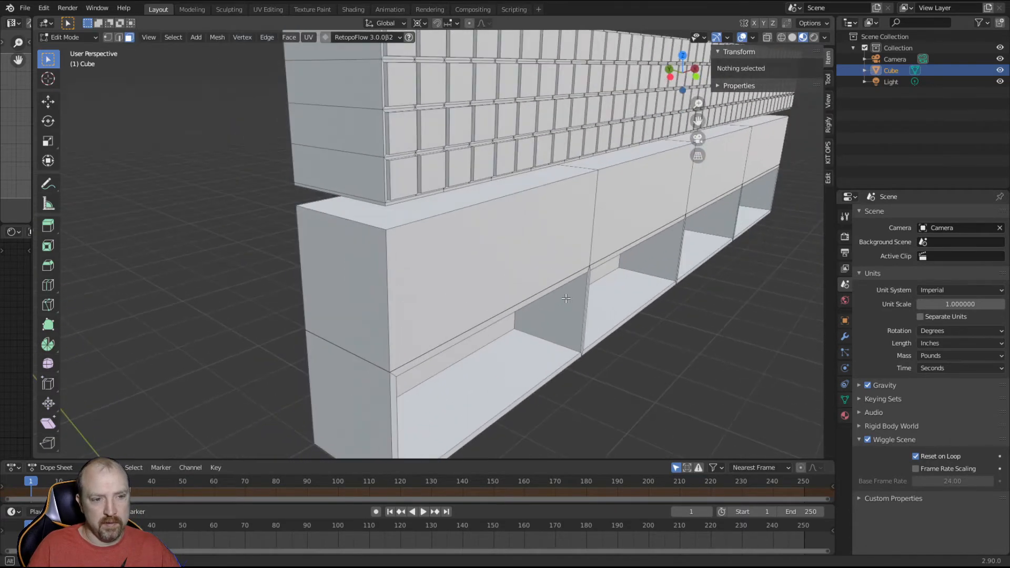
pyautogui.click(401, 218)
pyautogui.click(777, 101)
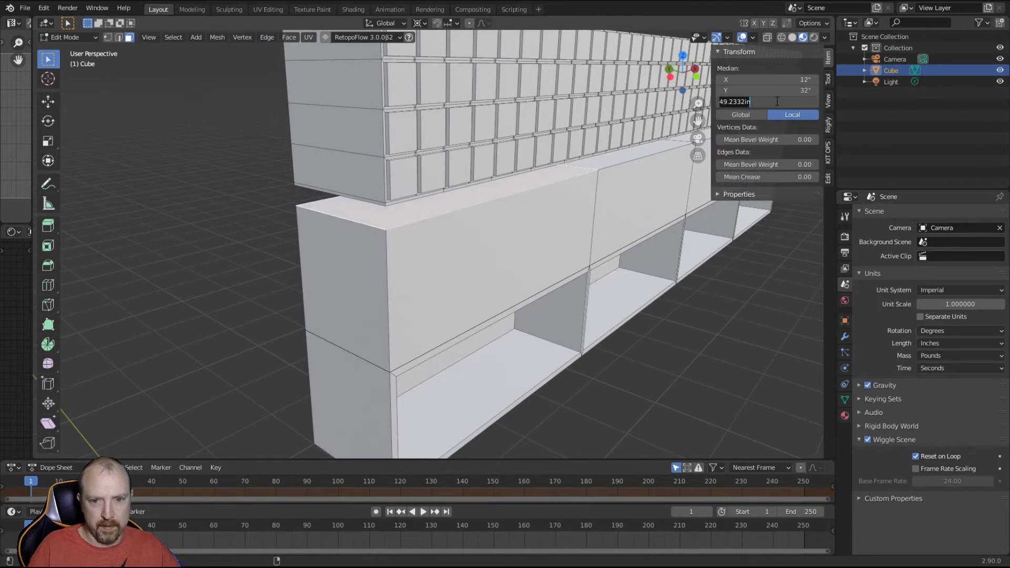
pyautogui.click(549, 175)
pyautogui.keyDown('shift'); pyautogui.click(591, 162); pyautogui.keyUp('shift')
pyautogui.moveTo(591, 163); pyautogui.dragTo(517, 237, button='middle')
pyautogui.keyDown('shift'); pyautogui.click(611, 186); pyautogui.keyUp('shift')
pyautogui.moveTo(611, 187); pyautogui.dragTo(586, 214, button='middle')
pyautogui.keyDown('shift'); pyautogui.click(621, 187); pyautogui.keyUp('shift')
pyautogui.click(774, 102)
pyautogui.write('50.5')
pyautogui.press('Return')
# - Add one centred horizontal loop cut around the middle section and clear the selection
pyautogui.moveTo(483, 305); pyautogui.dragTo(401, 334, button='middle')
pyautogui.scroll(-3, 455, 241)
pyautogui.hotkey('ctrl', 'r')
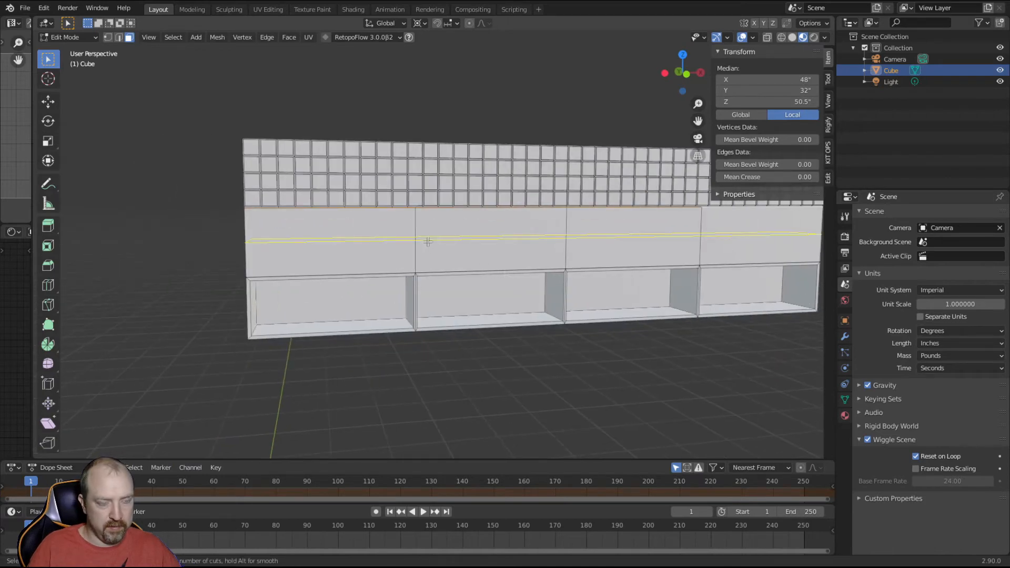
pyautogui.click(428, 242)
pyautogui.rightClick(426, 257)
pyautogui.click(415, 399)
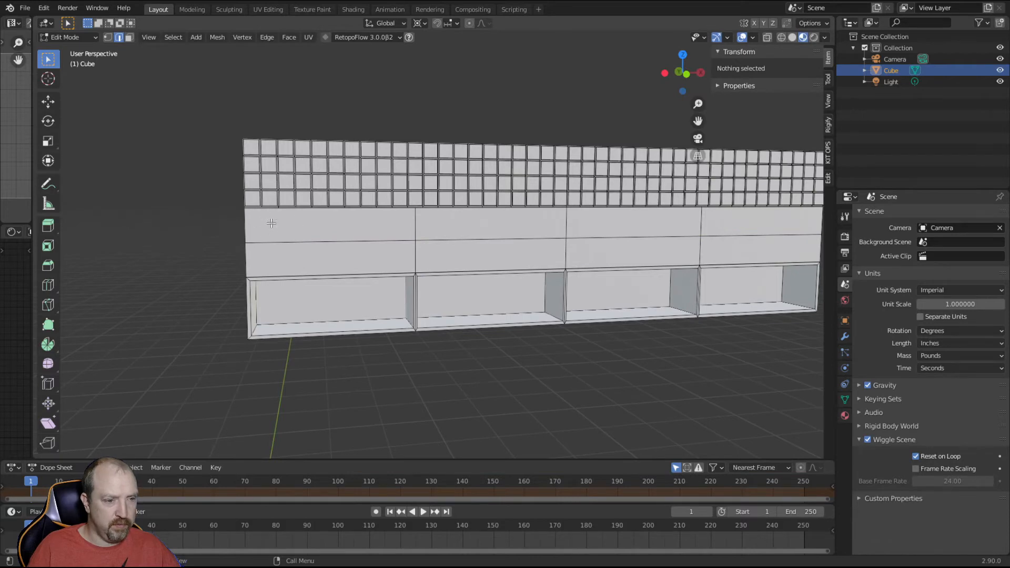
# - Add four evenly spaced vertical loop cuts to each of the middle section's first two bays, starting at the X origin
pyautogui.hotkey('ctrl', 'r')
pyautogui.scroll(2, 281, 250)
pyautogui.scroll(1, 281, 250)
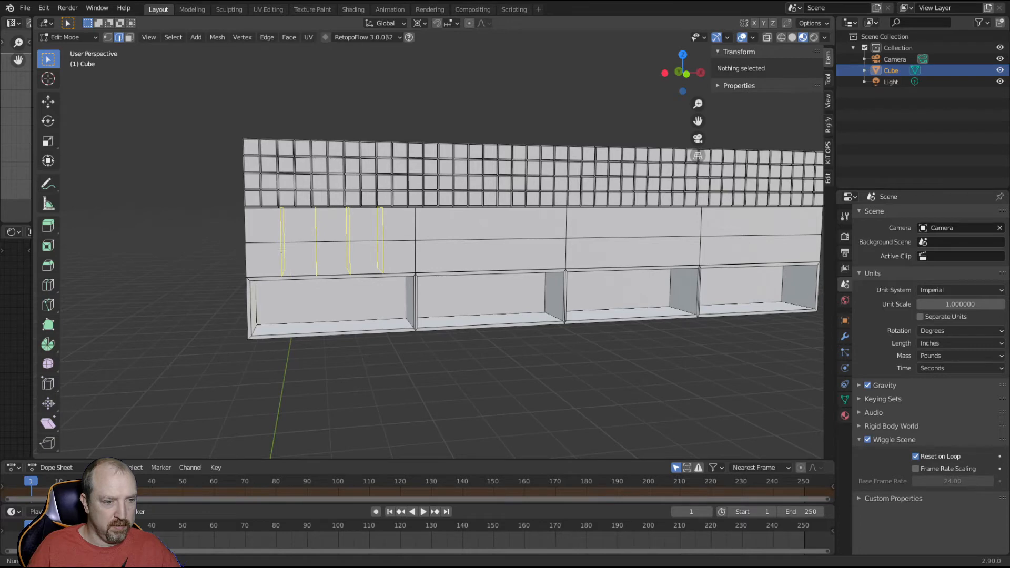
pyautogui.click(281, 250)
pyautogui.rightClick(281, 250)
pyautogui.hotkey('ctrl', 'r')
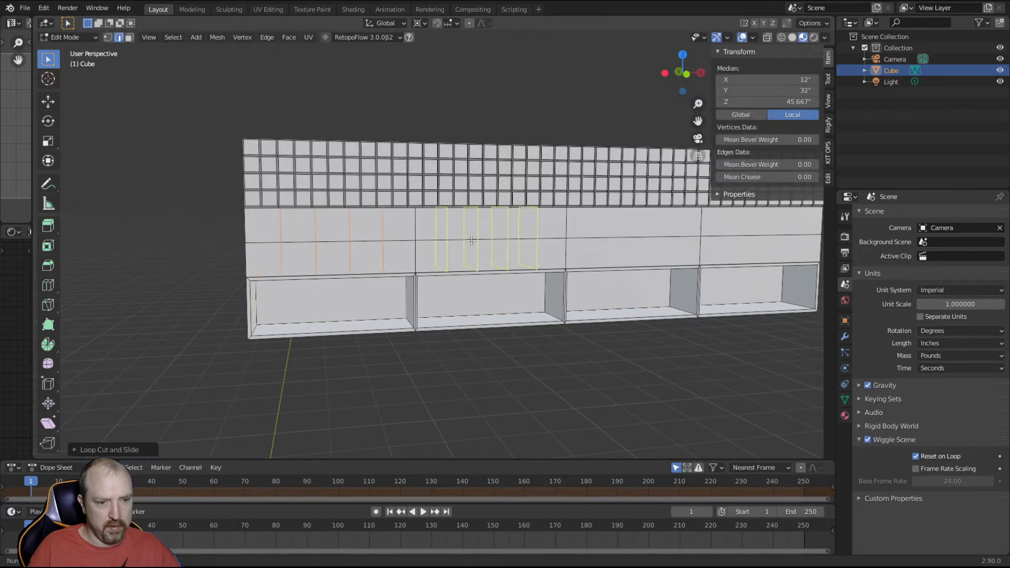
pyautogui.click(469, 241)
pyautogui.rightClick(468, 242)
# - Add four evenly spaced vertical loop cuts to each of the middle section's remaining two bays
pyautogui.moveTo(710, 237); pyautogui.dragTo(692, 236, button='middle')
pyautogui.hotkey('ctrl', 'r')
pyautogui.moveTo(653, 242); pyautogui.dragTo(642, 354)
pyautogui.hotkey('ctrl', 'z')
pyautogui.hotkey('ctrl', 'r')
pyautogui.click(637, 242)
pyautogui.rightClick(638, 243)
pyautogui.keyDown('shift'); pyautogui.moveTo(637, 243); pyautogui.dragTo(483, 252, button='middle'); pyautogui.keyUp('shift')
pyautogui.hotkey('ctrl', 'r')
pyautogui.click(616, 253)
# - Select both rows of front faces on the middle section and inset them individually by 0.5 inches
pyautogui.moveTo(616, 253); pyautogui.dragTo(658, 250, button='middle')
pyautogui.click(128, 37)
pyautogui.click(89, 255)
pyautogui.keyDown('shift'); pyautogui.click(99, 291); pyautogui.keyUp('shift')
pyautogui.keyDown('shift'); pyautogui.click(134, 263); pyautogui.keyUp('shift')
pyautogui.keyDown('shift'); pyautogui.click(138, 283); pyautogui.keyUp('shift')
pyautogui.click(102, 252)
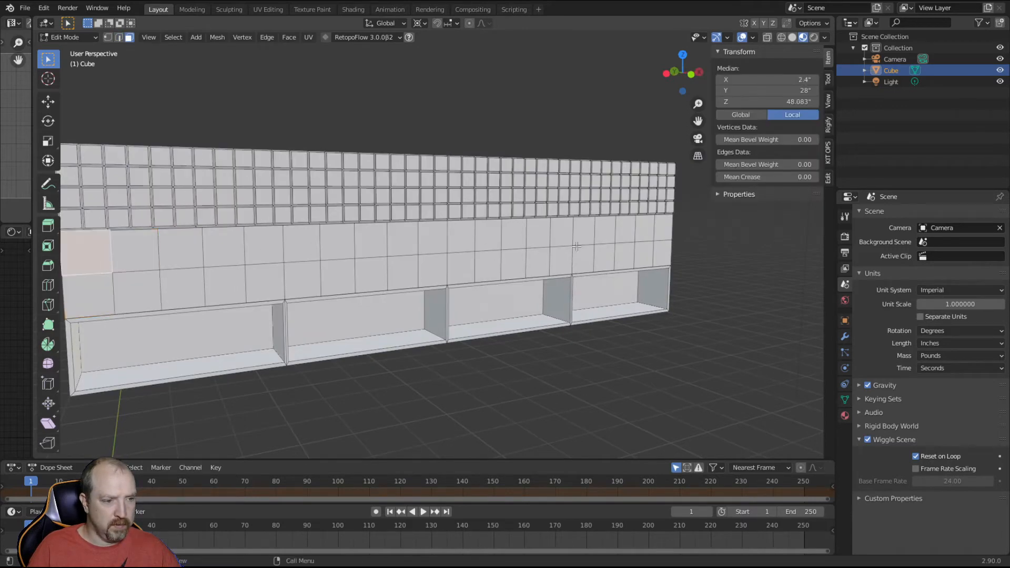
pyautogui.keyDown('ctrl'); pyautogui.click(663, 229); pyautogui.keyUp('ctrl')
pyautogui.keyDown('ctrl'); pyautogui.click(98, 295); pyautogui.keyUp('ctrl')
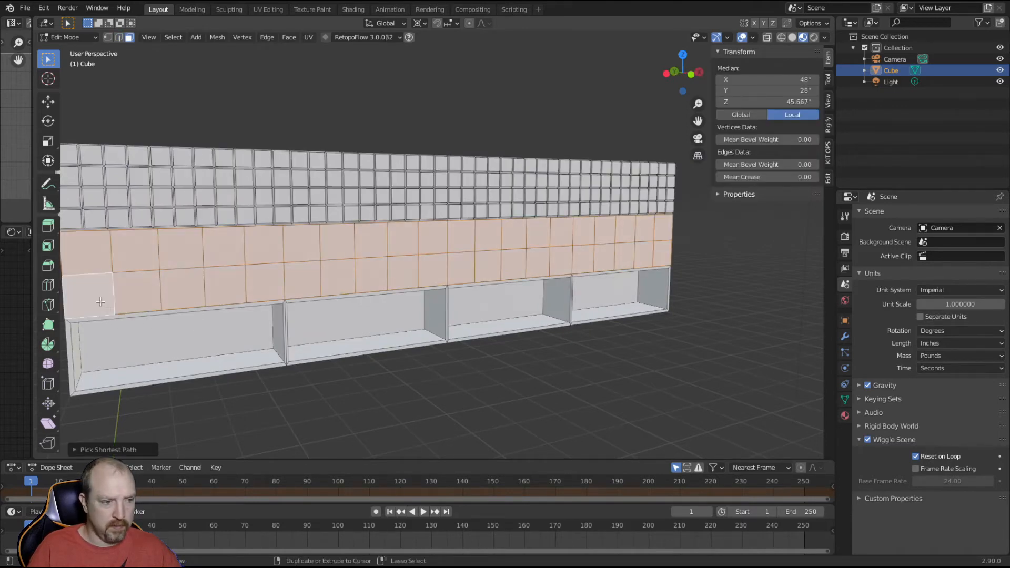
pyautogui.scroll(-2, 456, 310)
pyautogui.moveTo(473, 304); pyautogui.dragTo(487, 309, button='middle')
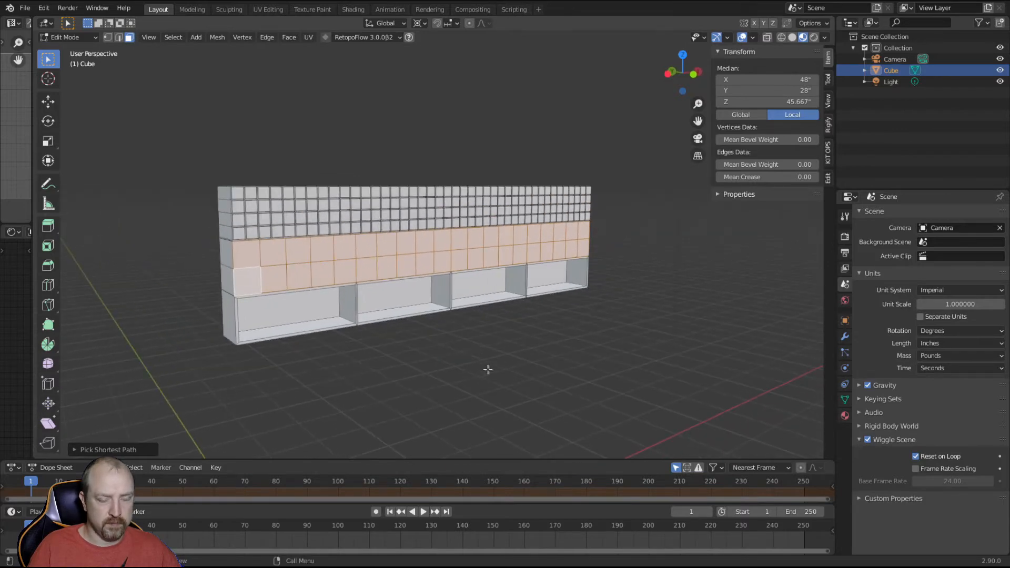
pyautogui.scroll(2, 488, 369)
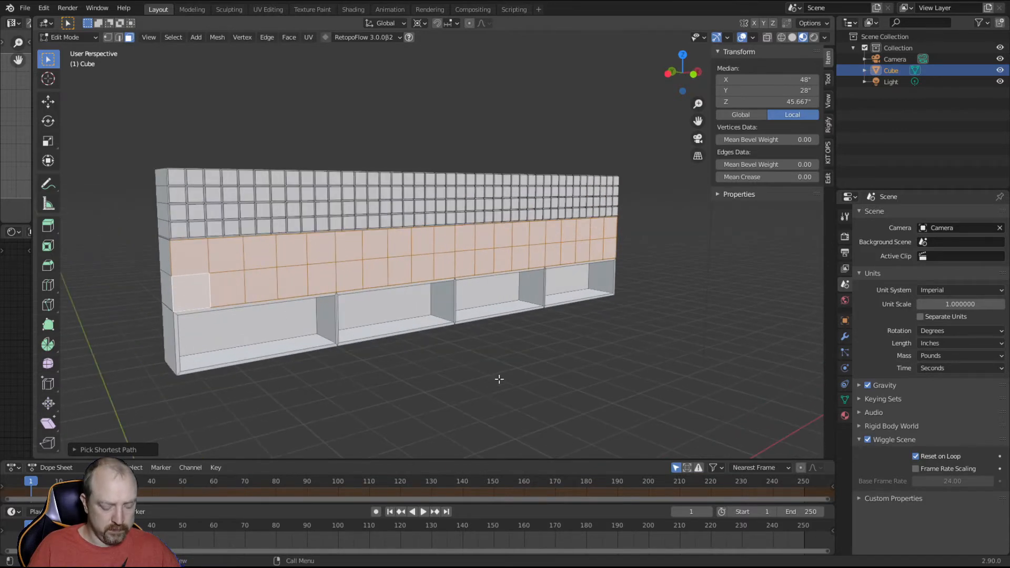
pyautogui.press('i')
pyautogui.press('i')
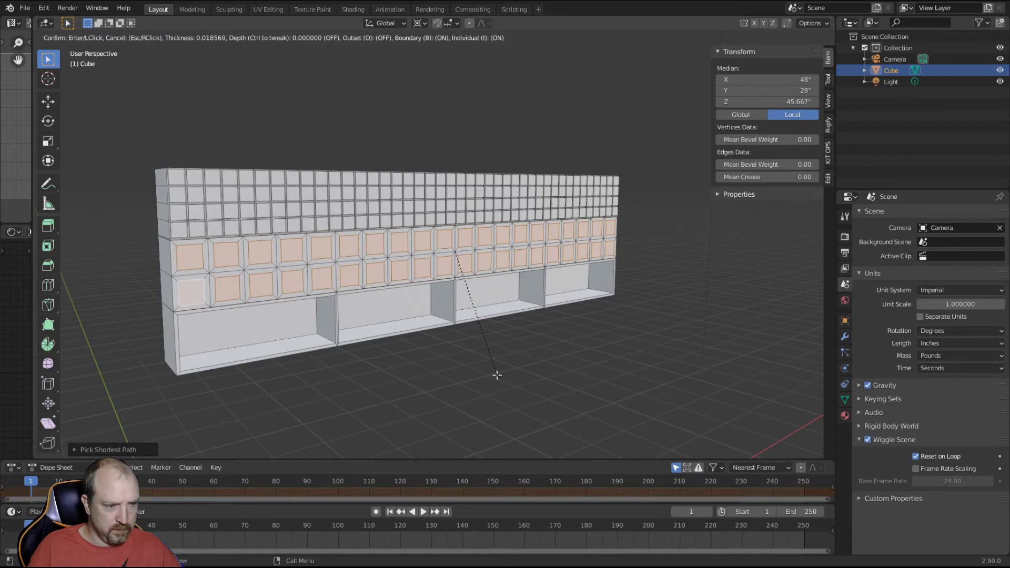
pyautogui.write('.5')
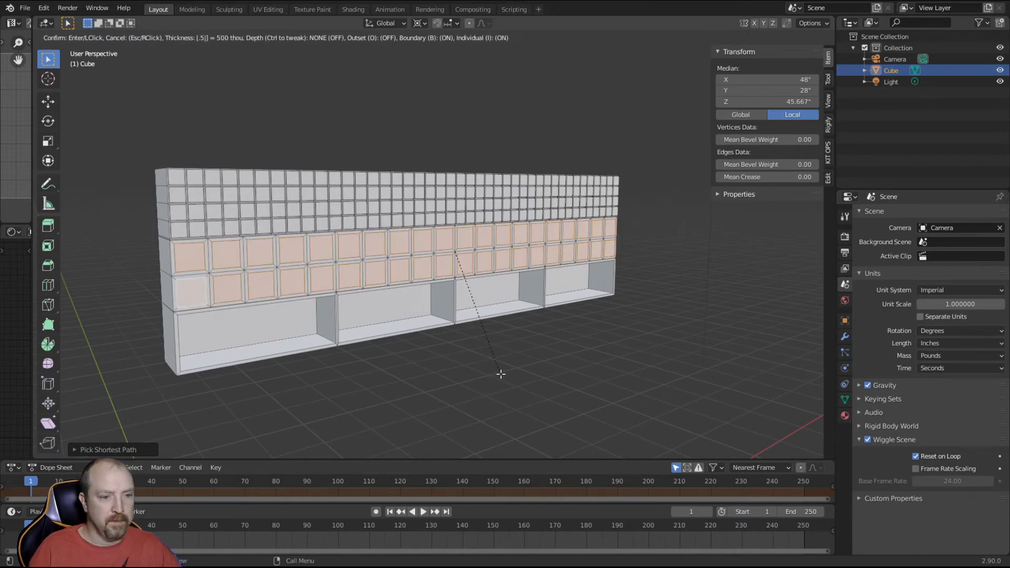
pyautogui.press('Return')
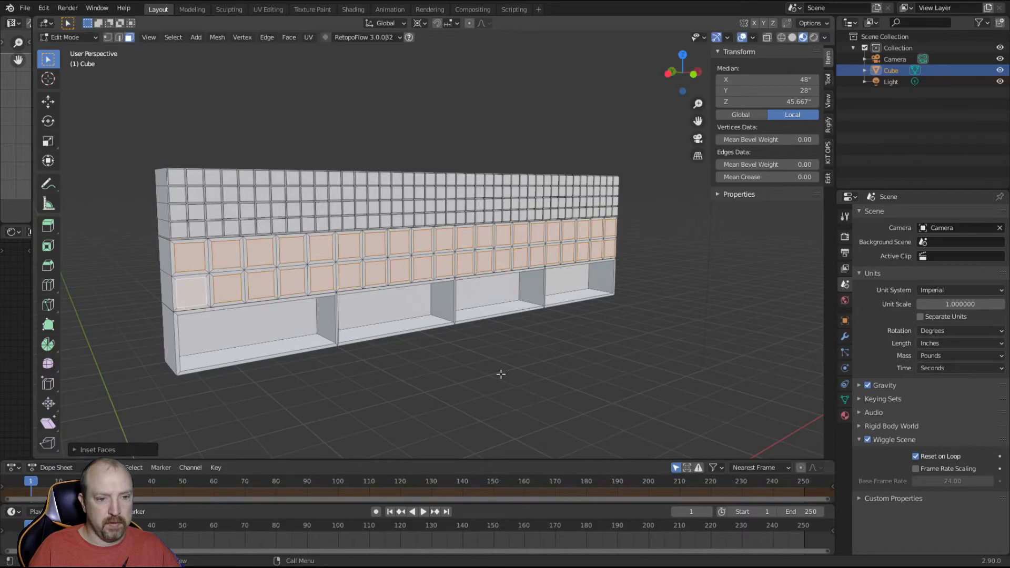
# - Extrude the inset faces inward to form cubbies and set their back faces to a Y position of 35.75 inches
pyautogui.moveTo(408, 345); pyautogui.dragTo(435, 347, button='middle')
pyautogui.press('e')
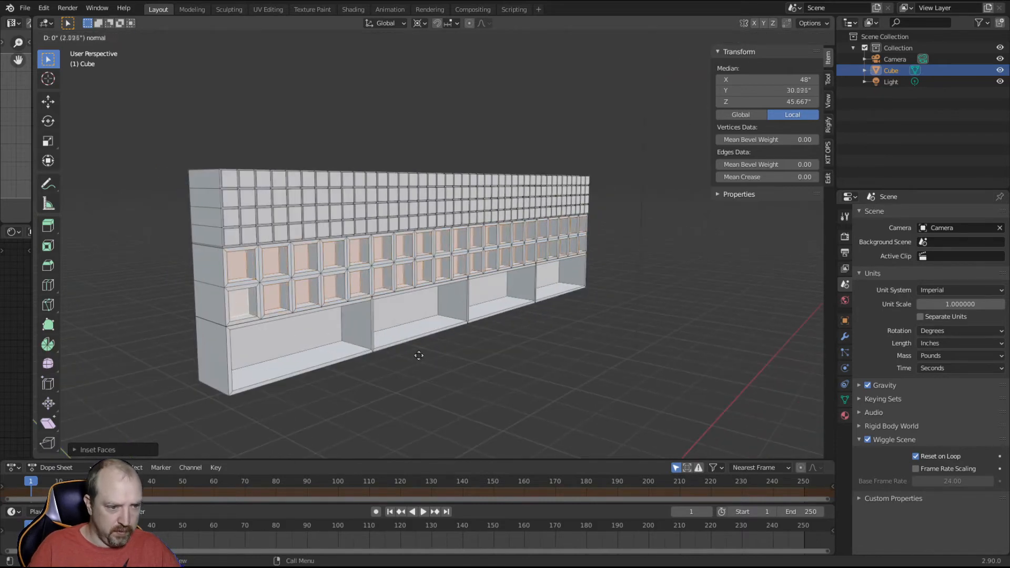
pyautogui.click(402, 346)
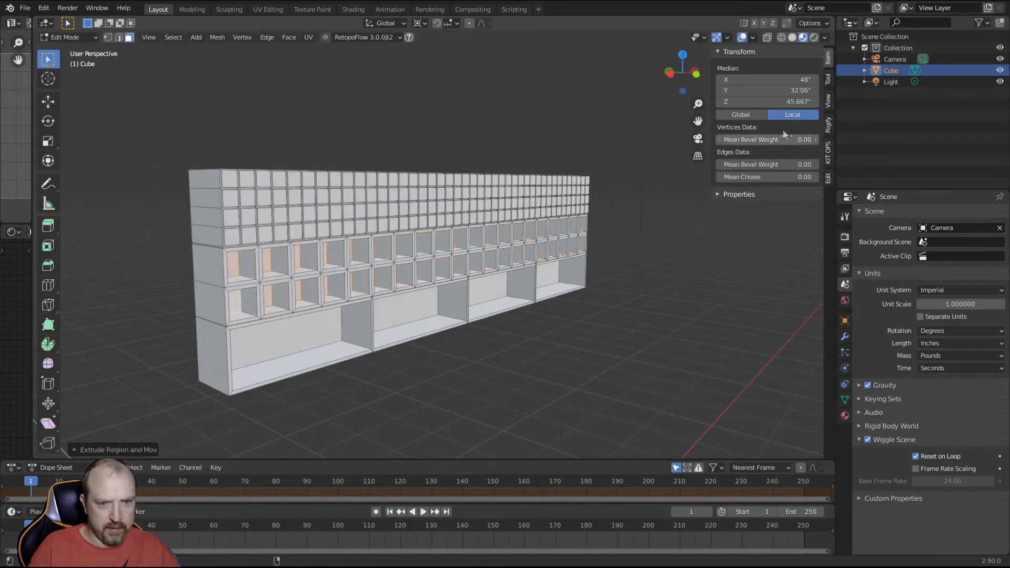
pyautogui.click(775, 91)
pyautogui.write('3')
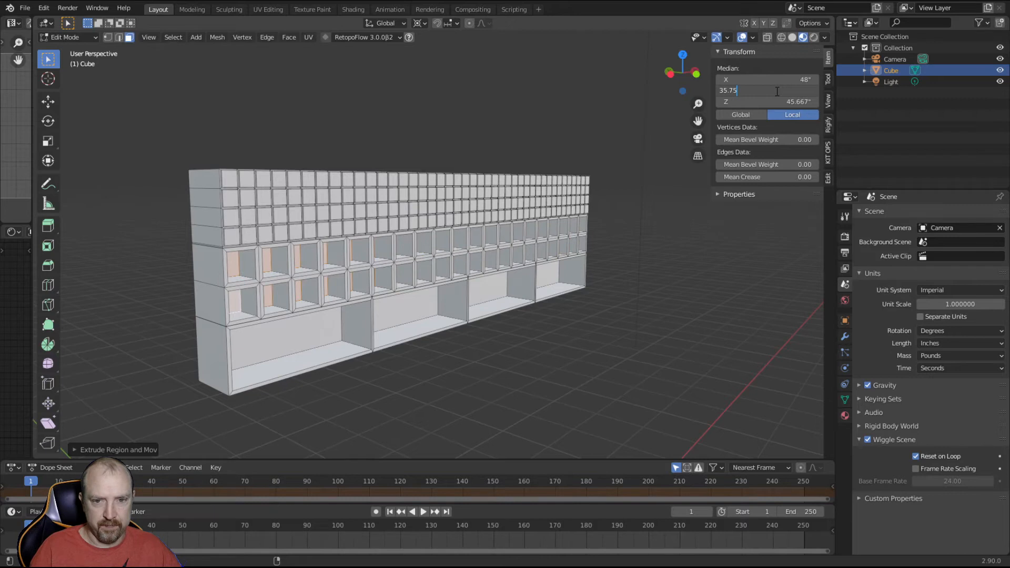
pyautogui.write('5.75')
pyautogui.press('Return')
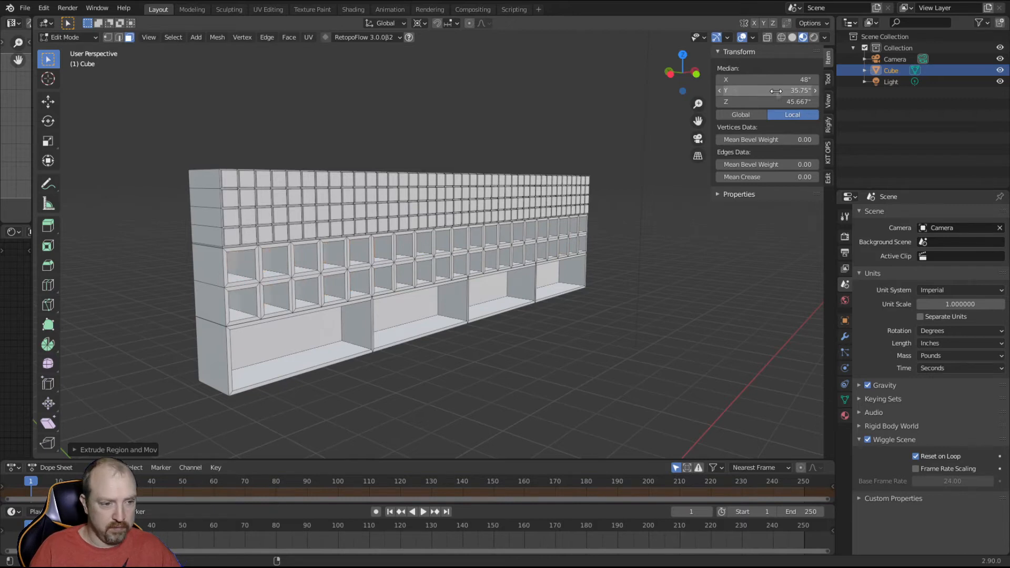
pyautogui.click(776, 90)
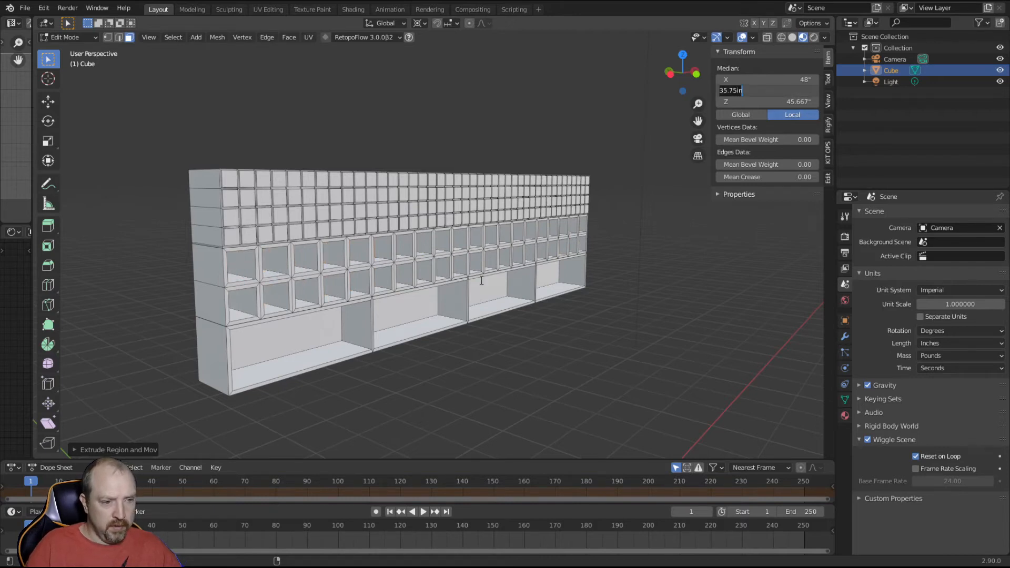
pyautogui.click(449, 374)
# - Select the higher-X side face of every cubby except the last column, move them 0.25 inches along X, and clear the selection
pyautogui.moveTo(441, 325); pyautogui.dragTo(480, 315, button='middle')
pyautogui.click(388, 256)
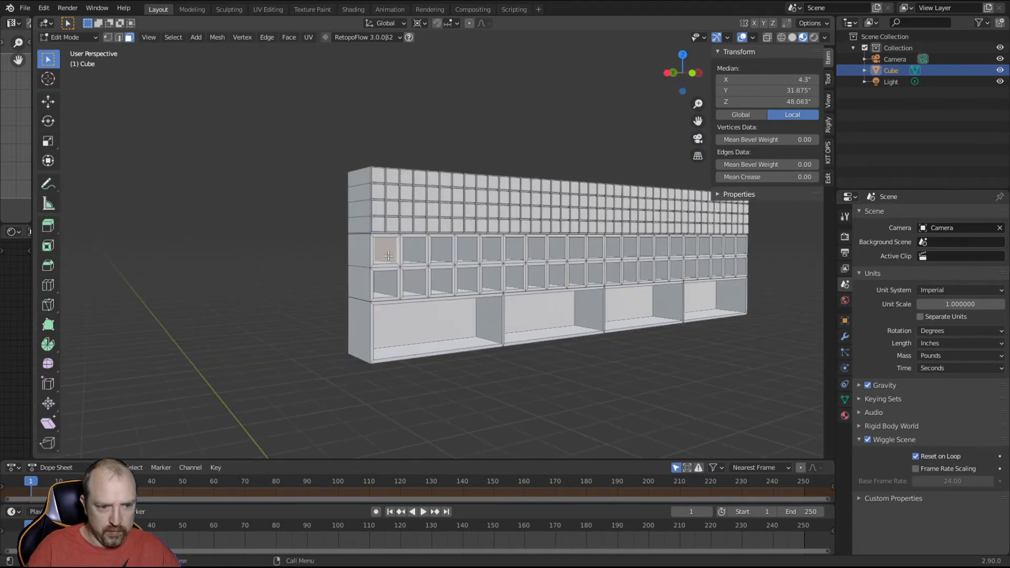
pyautogui.keyDown('shift'); pyautogui.click(386, 282); pyautogui.keyUp('shift')
pyautogui.keyDown('shift'); pyautogui.click(414, 252); pyautogui.keyUp('shift')
pyautogui.keyDown('shift'); pyautogui.click(415, 278); pyautogui.keyUp('shift')
pyautogui.keyDown('shift'); pyautogui.click(441, 252); pyautogui.keyUp('shift')
pyautogui.keyDown('shift'); pyautogui.click(442, 279); pyautogui.keyUp('shift')
pyautogui.keyDown('shift'); pyautogui.click(467, 251); pyautogui.keyUp('shift')
pyautogui.keyDown('shift'); pyautogui.click(468, 278); pyautogui.keyUp('shift')
pyautogui.keyDown('shift'); pyautogui.click(492, 250); pyautogui.keyUp('shift')
pyautogui.keyDown('shift'); pyautogui.click(492, 277); pyautogui.keyUp('shift')
pyautogui.keyDown('shift'); pyautogui.click(515, 249); pyautogui.keyUp('shift')
pyautogui.keyDown('shift'); pyautogui.click(558, 250); pyautogui.keyUp('shift')
pyautogui.keyDown('shift'); pyautogui.click(578, 274); pyautogui.keyUp('shift')
pyautogui.keyDown('shift'); pyautogui.click(577, 249); pyautogui.keyUp('shift')
pyautogui.keyDown('shift'); pyautogui.click(596, 273); pyautogui.keyUp('shift')
pyautogui.keyDown('shift'); pyautogui.click(596, 248); pyautogui.keyUp('shift')
pyautogui.keyDown('shift'); pyautogui.click(614, 272); pyautogui.keyUp('shift')
pyautogui.keyDown('shift'); pyautogui.click(613, 247); pyautogui.keyUp('shift')
pyautogui.keyDown('shift'); pyautogui.click(631, 271); pyautogui.keyUp('shift')
pyautogui.keyDown('shift'); pyautogui.click(703, 248); pyautogui.keyUp('shift')
pyautogui.keyDown('shift'); pyautogui.click(704, 267); pyautogui.keyUp('shift')
pyautogui.keyDown('shift'); pyautogui.click(716, 267); pyautogui.keyUp('shift')
pyautogui.keyDown('shift'); pyautogui.click(717, 246); pyautogui.keyUp('shift')
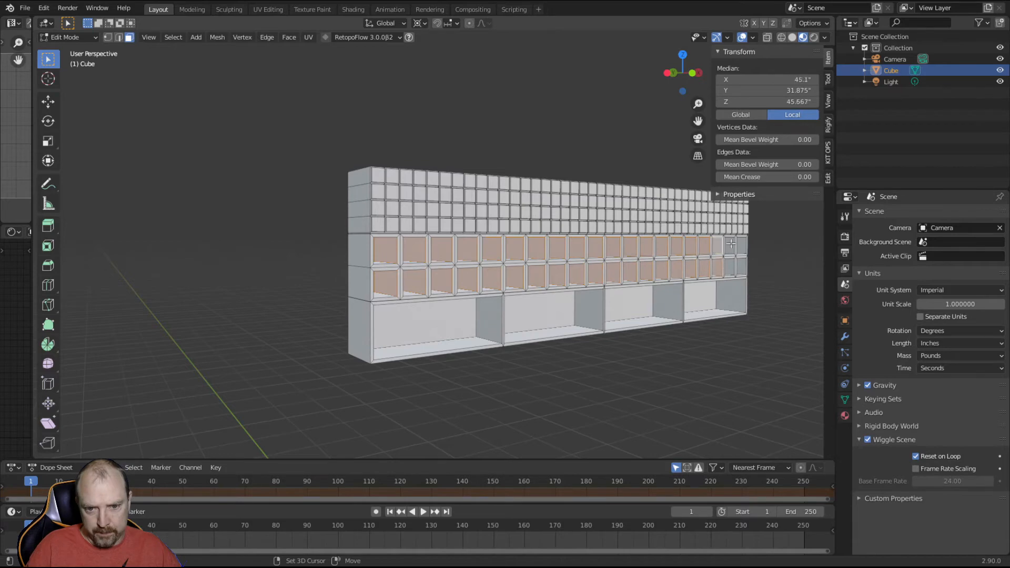
pyautogui.keyDown('shift'); pyautogui.click(730, 245); pyautogui.keyUp('shift')
pyautogui.keyDown('shift'); pyautogui.click(730, 266); pyautogui.keyUp('shift')
pyautogui.moveTo(730, 267); pyautogui.dragTo(512, 309, button='middle')
pyautogui.press('g')
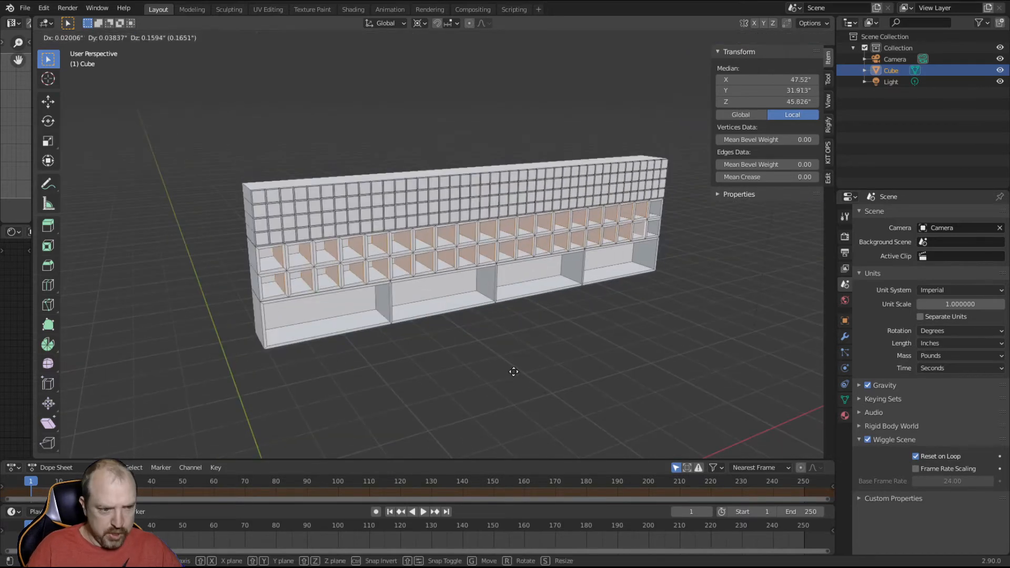
pyautogui.press('x')
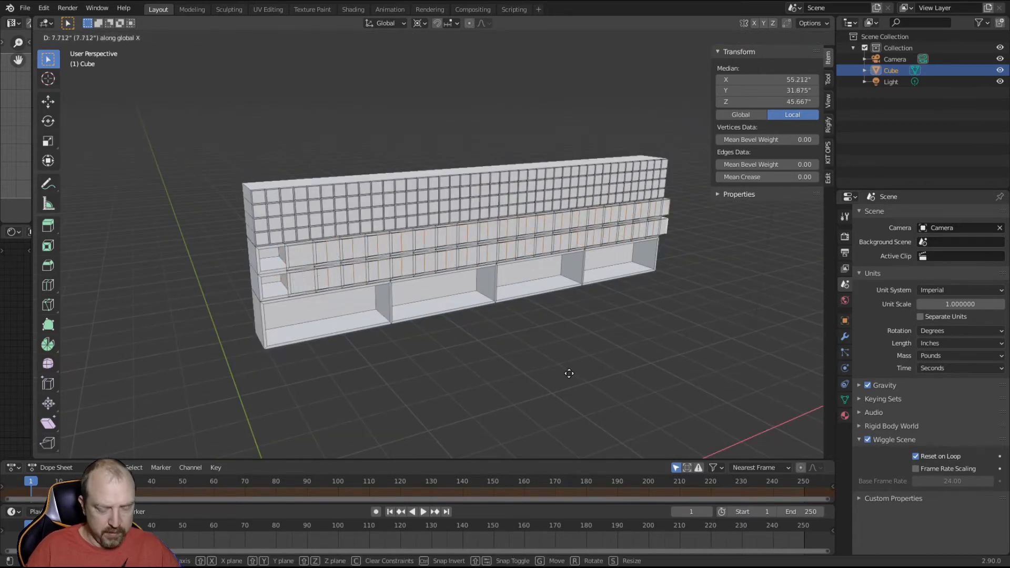
pyautogui.write('.25')
pyautogui.press('Return')
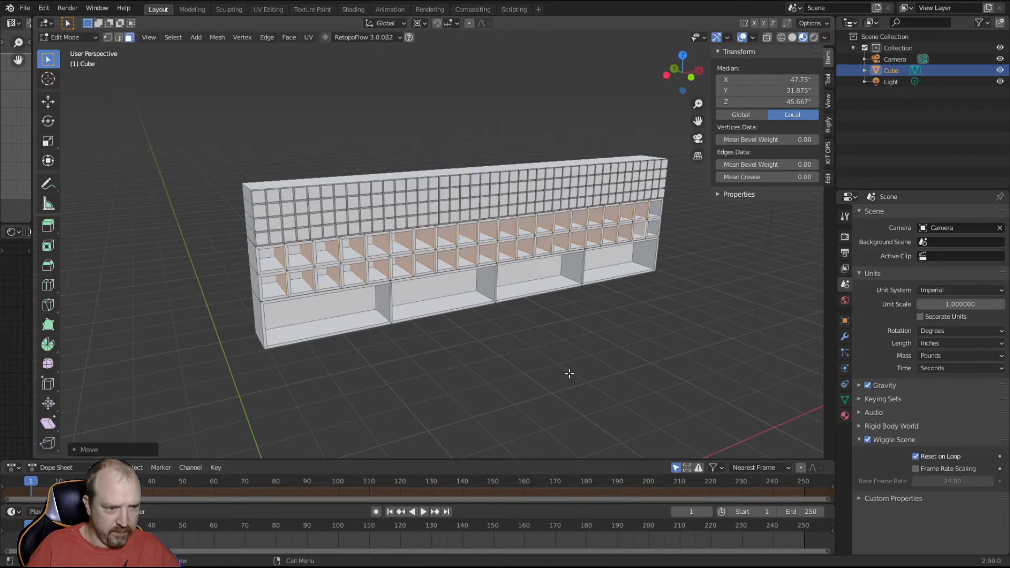
pyautogui.hotkey('alt', 'a')
# - Select the opposite side faces of the cubbies in both rows, move them -0.25 inches along X, and clear the selection
pyautogui.moveTo(582, 352); pyautogui.dragTo(480, 346, button='middle')
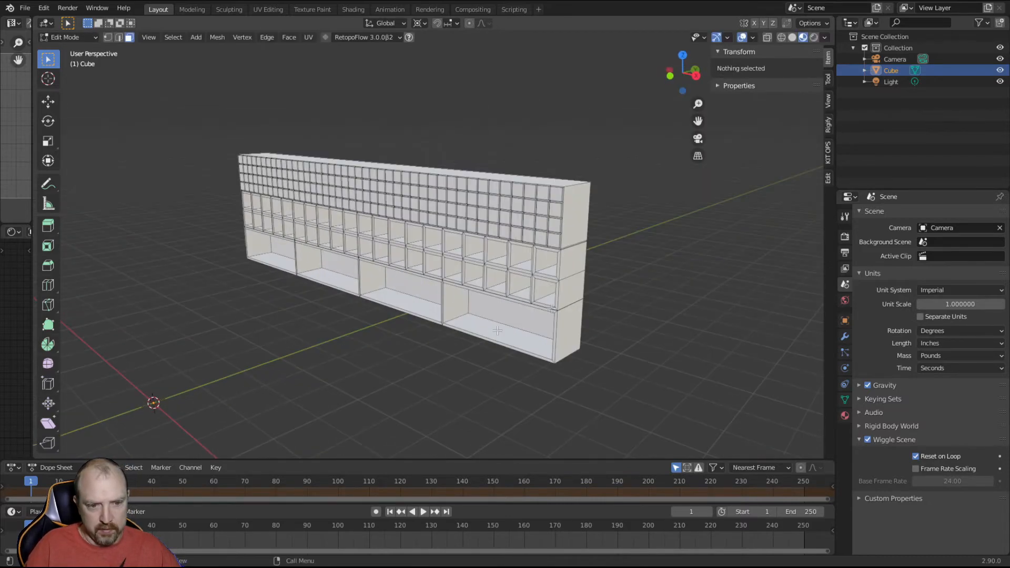
pyautogui.click(524, 286)
pyautogui.keyDown('shift'); pyautogui.click(521, 251); pyautogui.keyUp('shift')
pyautogui.keyDown('shift'); pyautogui.click(476, 249); pyautogui.keyUp('shift')
pyautogui.keyDown('shift'); pyautogui.click(433, 261); pyautogui.keyUp('shift')
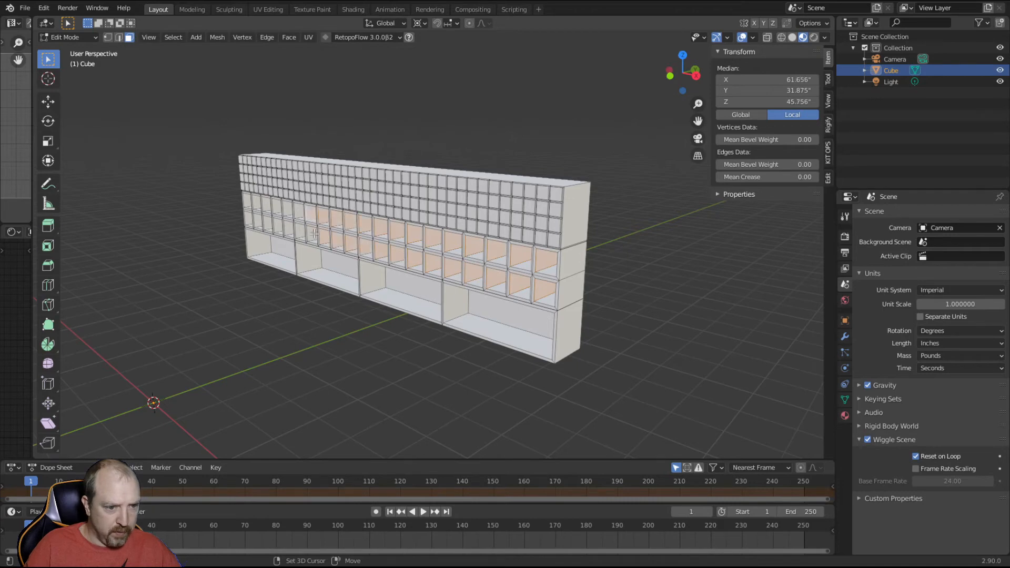
pyautogui.keyDown('shift'); pyautogui.click(279, 208); pyautogui.keyUp('shift')
pyautogui.scroll(8, 494, 276)
pyautogui.keyDown('shift'); pyautogui.moveTo(279, 210); pyautogui.dragTo(508, 267, button='middle'); pyautogui.keyUp('shift')
pyautogui.keyDown('shift'); pyautogui.click(469, 150); pyautogui.keyUp('shift')
pyautogui.keyDown('shift'); pyautogui.click(421, 147); pyautogui.keyUp('shift')
pyautogui.keyDown('shift'); pyautogui.click(421, 200); pyautogui.keyUp('shift')
pyautogui.keyDown('shift'); pyautogui.click(383, 143); pyautogui.keyUp('shift')
pyautogui.keyDown('shift'); pyautogui.click(383, 199); pyautogui.keyUp('shift')
pyautogui.scroll(-3, 508, 267)
pyautogui.press('g')
pyautogui.press('x')
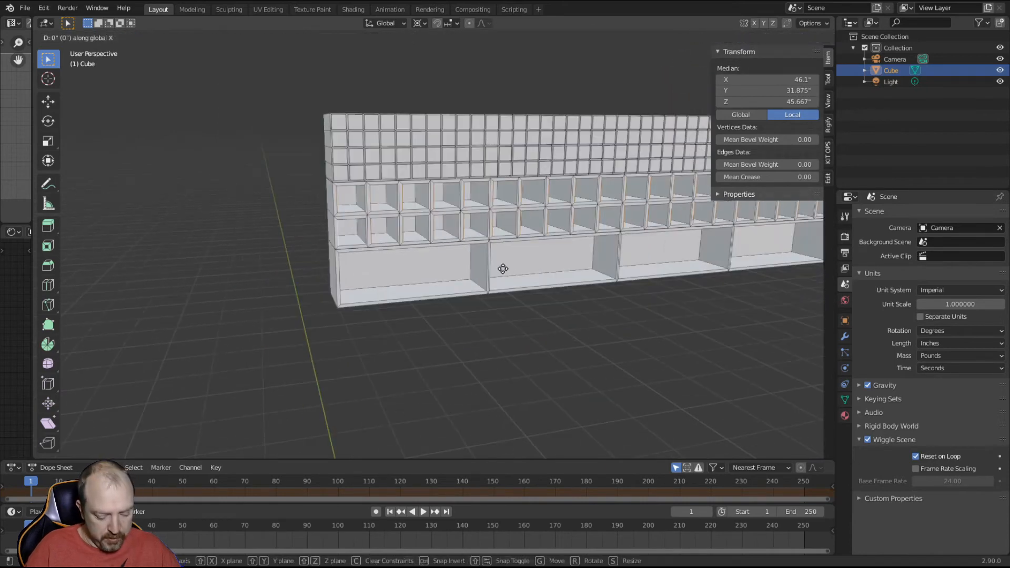
pyautogui.write('-.25')
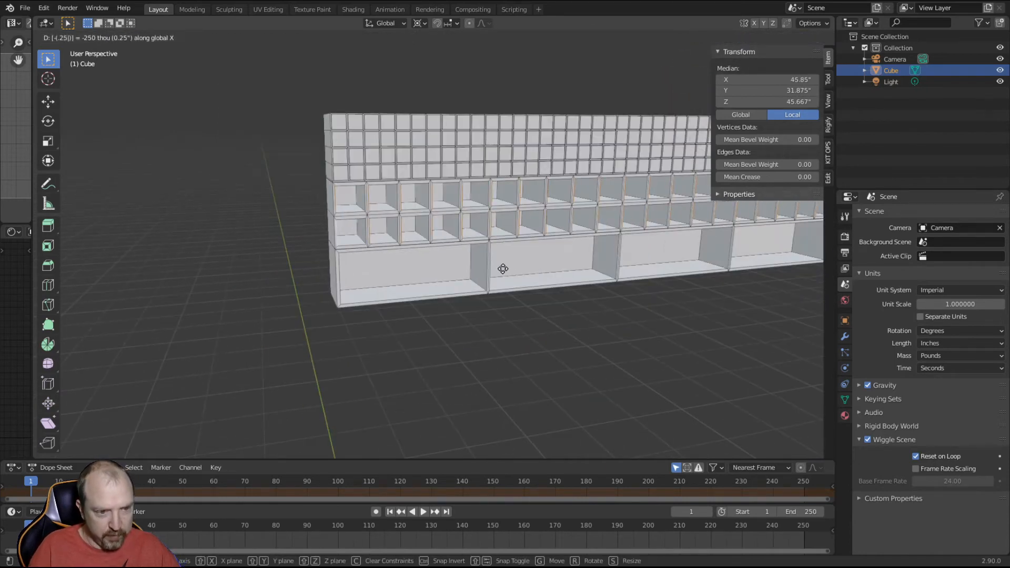
pyautogui.press('Return')
pyautogui.click(517, 340)
# - Select the ceiling faces of the cubbies in both middle rows and move them 0.25 inches along Z
pyautogui.moveTo(510, 319); pyautogui.dragTo(407, 281, button='middle')
pyautogui.click(342, 189)
pyautogui.keyDown('shift'); pyautogui.click(380, 196); pyautogui.keyUp('shift')
pyautogui.keyDown('shift'); pyautogui.click(351, 224); pyautogui.keyUp('shift')
pyautogui.keyDown('shift'); pyautogui.click(379, 228); pyautogui.keyUp('shift')
pyautogui.keyDown('shift'); pyautogui.click(409, 229); pyautogui.keyUp('shift')
pyautogui.keyDown('shift'); pyautogui.click(410, 197); pyautogui.keyUp('shift')
pyautogui.keyDown('shift'); pyautogui.click(438, 201); pyautogui.keyUp('shift')
pyautogui.keyDown('shift'); pyautogui.click(438, 231); pyautogui.keyUp('shift')
pyautogui.keyDown('shift'); pyautogui.click(465, 232); pyautogui.keyUp('shift')
pyautogui.keyDown('shift'); pyautogui.click(465, 204); pyautogui.keyUp('shift')
pyautogui.keyDown('shift'); pyautogui.click(518, 235); pyautogui.keyUp('shift')
pyautogui.keyDown('shift'); pyautogui.click(540, 209); pyautogui.keyUp('shift')
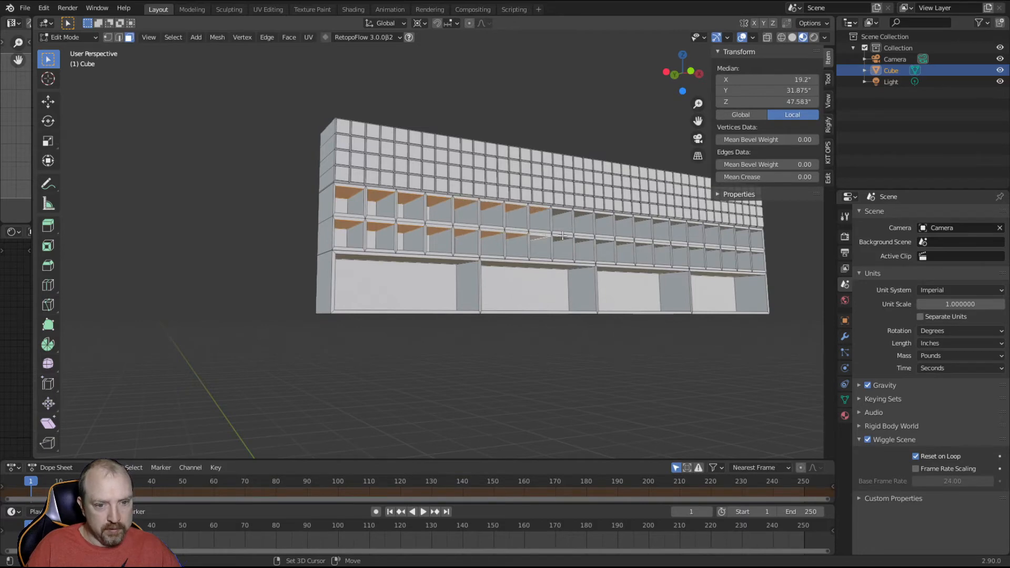
pyautogui.keyDown('shift'); pyautogui.click(579, 215); pyautogui.keyUp('shift')
pyautogui.keyDown('shift'); pyautogui.click(582, 239); pyautogui.keyUp('shift')
pyautogui.scroll(4, 615, 241)
pyautogui.keyDown('shift'); pyautogui.click(588, 244); pyautogui.keyUp('shift')
pyautogui.keyDown('shift'); pyautogui.click(587, 192); pyautogui.keyUp('shift')
pyautogui.keyDown('shift'); pyautogui.click(625, 197); pyautogui.keyUp('shift')
pyautogui.keyDown('shift'); pyautogui.click(625, 245); pyautogui.keyUp('shift')
pyautogui.keyDown('shift'); pyautogui.click(661, 246); pyautogui.keyUp('shift')
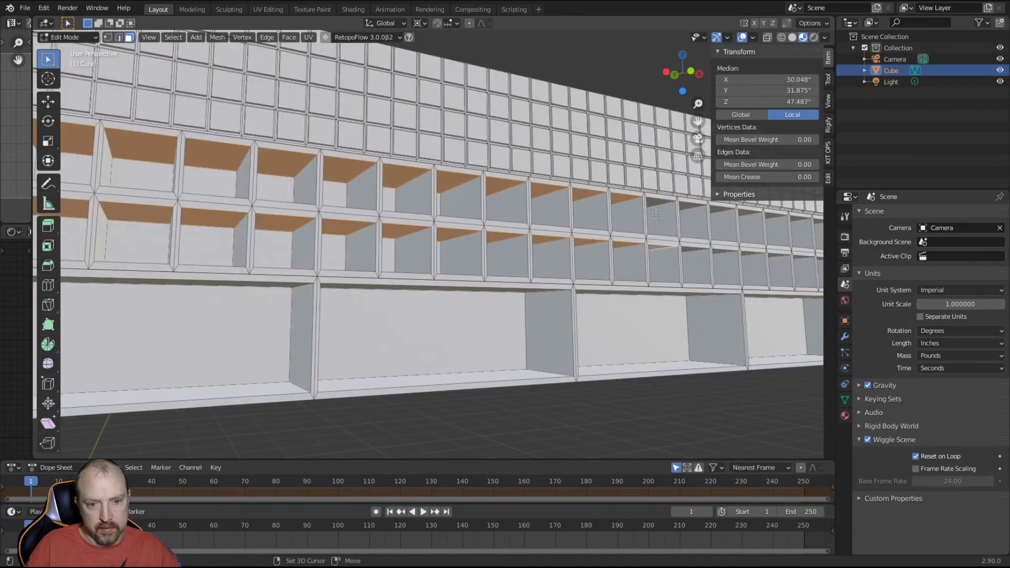
pyautogui.scroll(-3, 686, 247)
pyautogui.keyDown('shift'); pyautogui.click(553, 201); pyautogui.keyUp('shift')
pyautogui.keyDown('shift'); pyautogui.click(586, 244); pyautogui.keyUp('shift')
pyautogui.keyDown('shift'); pyautogui.click(585, 203); pyautogui.keyUp('shift')
pyautogui.keyDown('shift'); pyautogui.click(619, 245); pyautogui.keyUp('shift')
pyautogui.keyDown('shift'); pyautogui.click(648, 247); pyautogui.keyUp('shift')
pyautogui.keyDown('shift'); pyautogui.click(674, 213); pyautogui.keyUp('shift')
pyautogui.keyDown('shift'); pyautogui.moveTo(336, 231); pyautogui.dragTo(490, 237, button='middle'); pyautogui.keyUp('shift')
pyautogui.moveTo(490, 237); pyautogui.dragTo(463, 237, button='middle')
pyautogui.press('g')
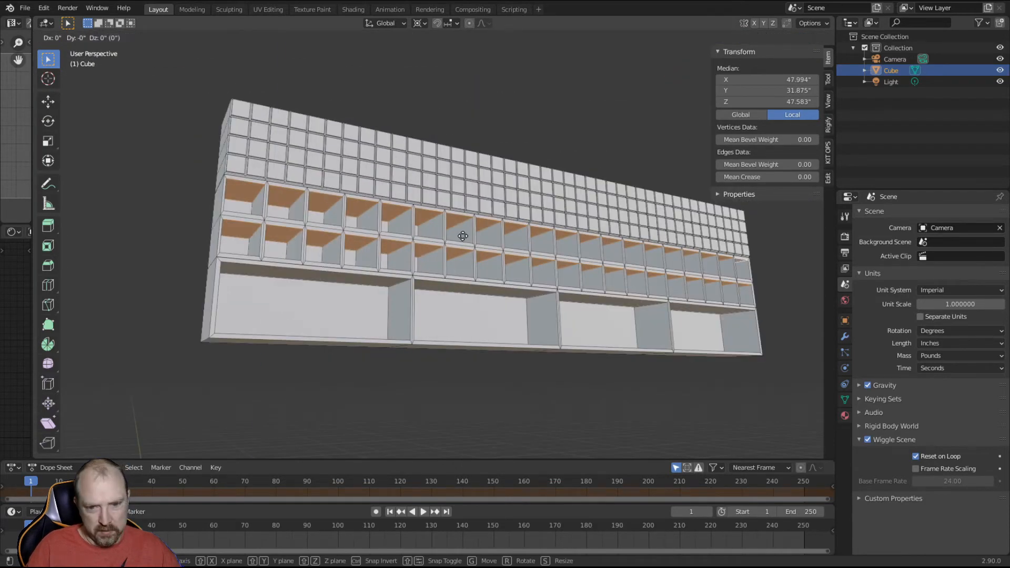
pyautogui.write('z')
pyautogui.write('.25')
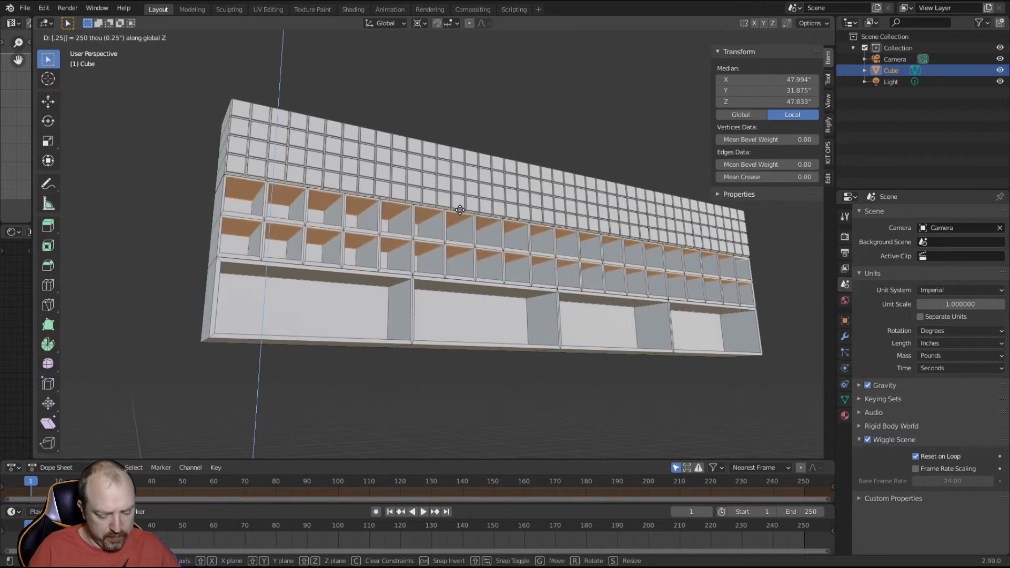
pyautogui.press('Return')
# - Select the floor faces of the cubbies in both middle rows, move them -0.25 inches along Z, and clear the selection
pyautogui.moveTo(570, 332); pyautogui.dragTo(554, 383, button='middle')
pyautogui.click(232, 252)
pyautogui.keyDown('shift'); pyautogui.click(243, 289); pyautogui.keyUp('shift')
pyautogui.keyDown('shift'); pyautogui.click(282, 270); pyautogui.keyUp('shift')
pyautogui.keyDown('shift'); pyautogui.click(321, 255); pyautogui.keyUp('shift')
pyautogui.keyDown('shift'); pyautogui.click(356, 240); pyautogui.keyUp('shift')
pyautogui.keyDown('shift'); pyautogui.click(388, 225); pyautogui.keyUp('shift')
pyautogui.keyDown('shift'); pyautogui.click(384, 193); pyautogui.keyUp('shift')
pyautogui.keyDown('shift'); pyautogui.click(417, 212); pyautogui.keyUp('shift')
pyautogui.keyDown('shift'); pyautogui.click(445, 169); pyautogui.keyUp('shift')
pyautogui.keyDown('shift'); pyautogui.click(519, 168); pyautogui.keyUp('shift')
pyautogui.keyDown('shift'); pyautogui.click(544, 131); pyautogui.keyUp('shift')
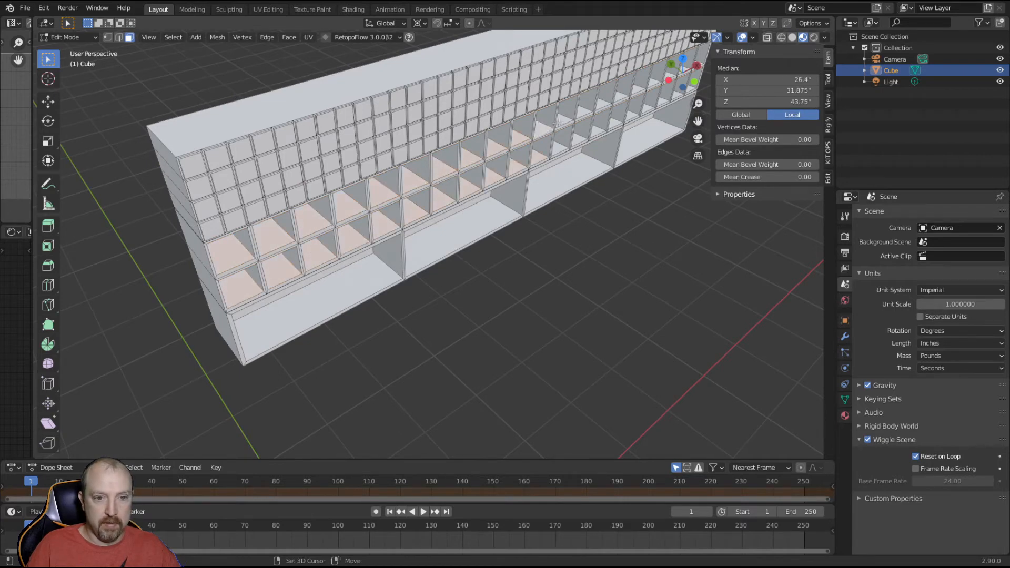
pyautogui.keyDown('shift'); pyautogui.click(565, 120); pyautogui.keyUp('shift')
pyautogui.keyDown('shift'); pyautogui.moveTo(544, 228); pyautogui.dragTo(444, 318, button='middle'); pyautogui.keyUp('shift')
pyautogui.scroll(2, 444, 318)
pyautogui.keyDown('shift'); pyautogui.click(503, 181); pyautogui.keyUp('shift')
pyautogui.keyDown('shift'); pyautogui.click(536, 165); pyautogui.keyUp('shift')
pyautogui.keyDown('shift'); pyautogui.click(566, 152); pyautogui.keyUp('shift')
pyautogui.keyDown('shift'); pyautogui.click(571, 151); pyautogui.keyUp('shift')
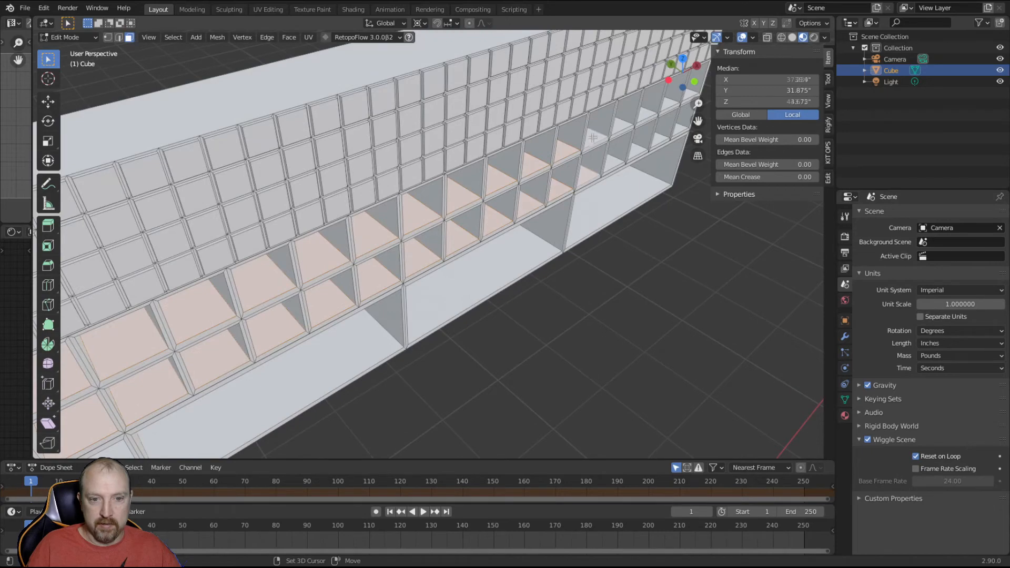
pyautogui.keyDown('shift'); pyautogui.click(647, 115); pyautogui.keyUp('shift')
pyautogui.keyDown('shift'); pyautogui.click(660, 140); pyautogui.keyUp('shift')
pyautogui.keyDown('shift'); pyautogui.click(584, 167); pyautogui.keyUp('shift')
pyautogui.keyDown('shift'); pyautogui.moveTo(660, 140); pyautogui.dragTo(563, 121, button='middle'); pyautogui.keyUp('shift')
pyautogui.keyDown('shift'); pyautogui.click(572, 141); pyautogui.keyUp('shift')
pyautogui.keyDown('shift'); pyautogui.click(593, 130); pyautogui.keyUp('shift')
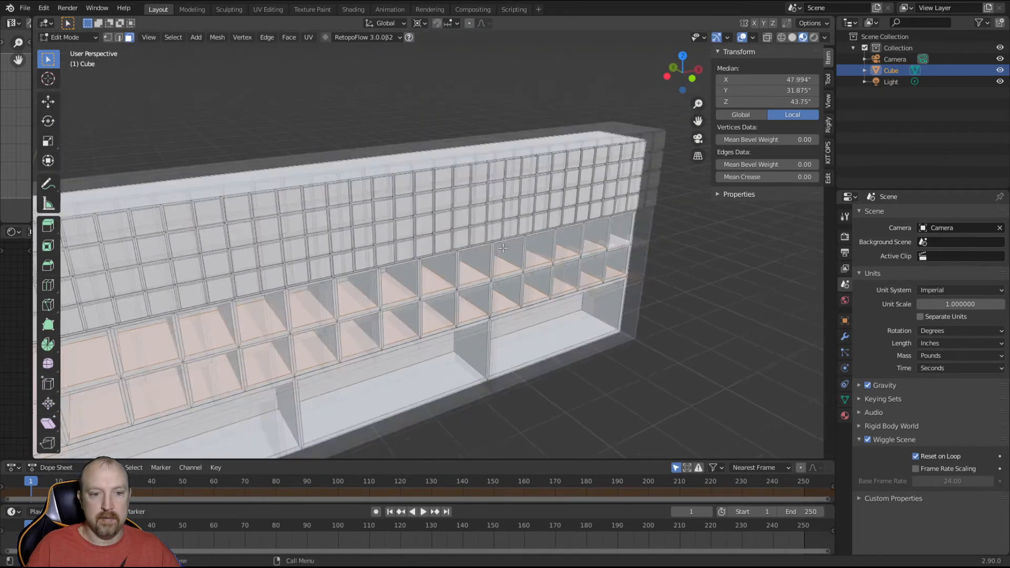
pyautogui.scroll(-2, 457, 323)
pyautogui.keyDown('shift'); pyautogui.moveTo(466, 311); pyautogui.dragTo(486, 254, button='middle'); pyautogui.keyUp('shift')
pyautogui.press('e')
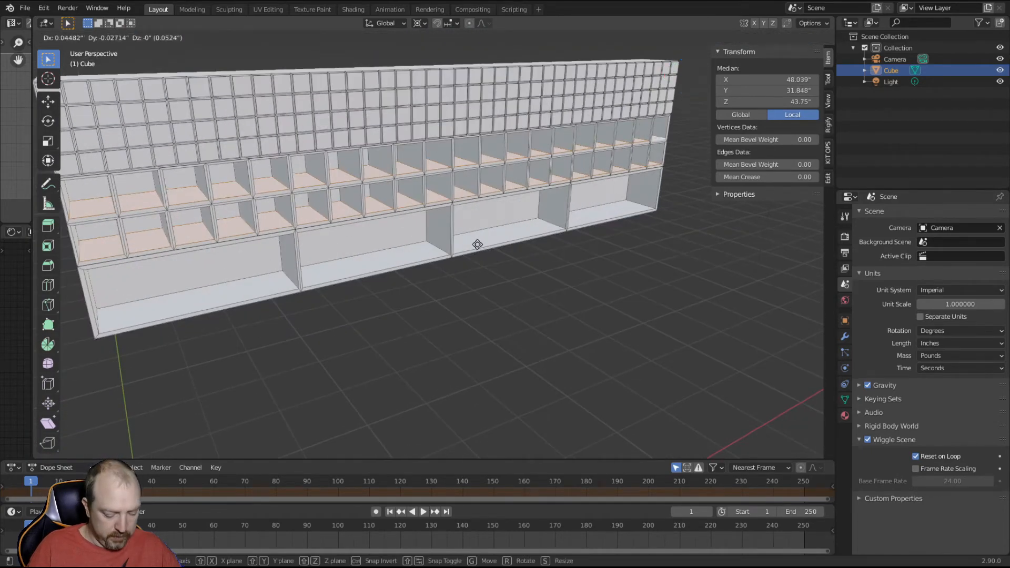
pyautogui.write('.25')
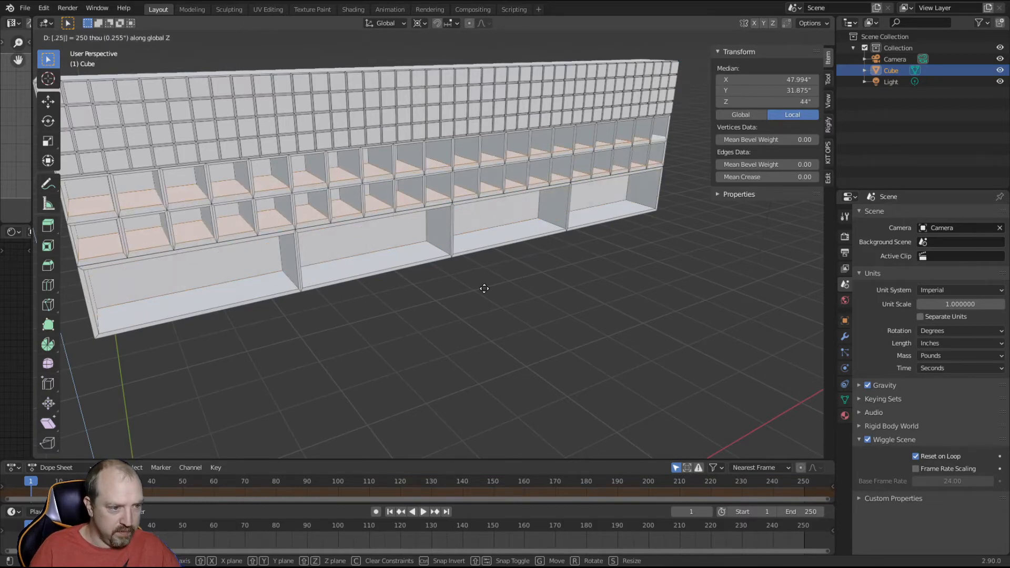
pyautogui.write('-')
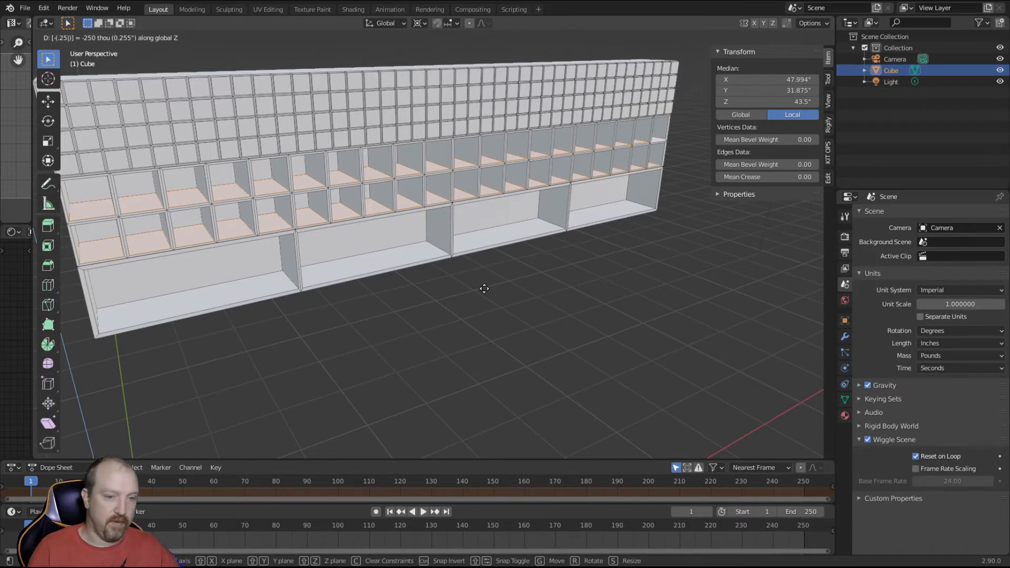
pyautogui.press('Return')
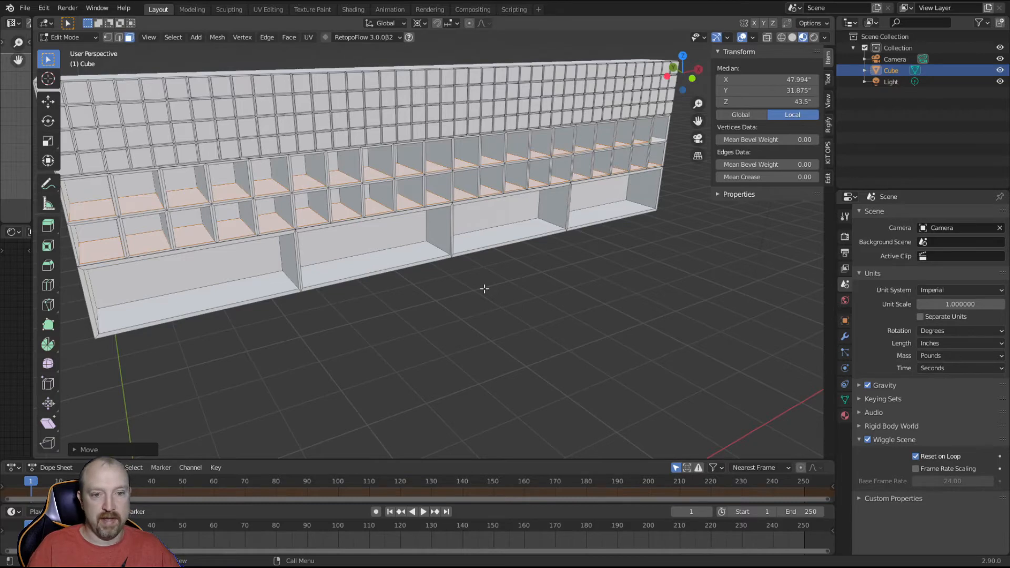
pyautogui.moveTo(469, 324); pyautogui.dragTo(409, 330, button='middle')
pyautogui.hotkey('alt', 'a')
# - Select the ceiling faces of the four lower hutch pockets, move them 0.125 inches along Z, and clear the selection
pyautogui.click(391, 291)
pyautogui.keyDown('shift'); pyautogui.click(567, 304); pyautogui.keyUp('shift')
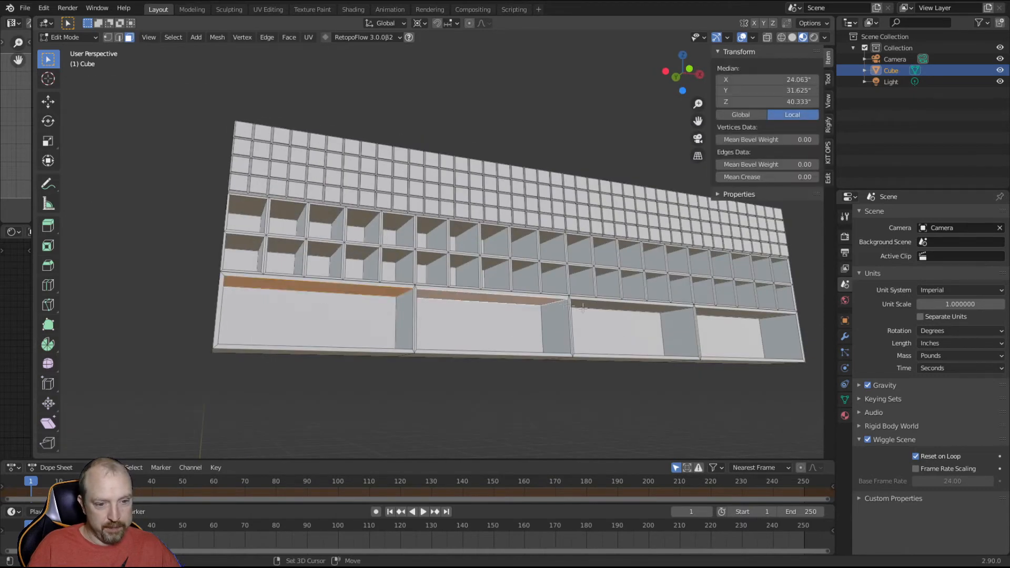
pyautogui.keyDown('shift'); pyautogui.click(605, 304); pyautogui.keyUp('shift')
pyautogui.keyDown('shift'); pyautogui.click(719, 314); pyautogui.keyUp('shift')
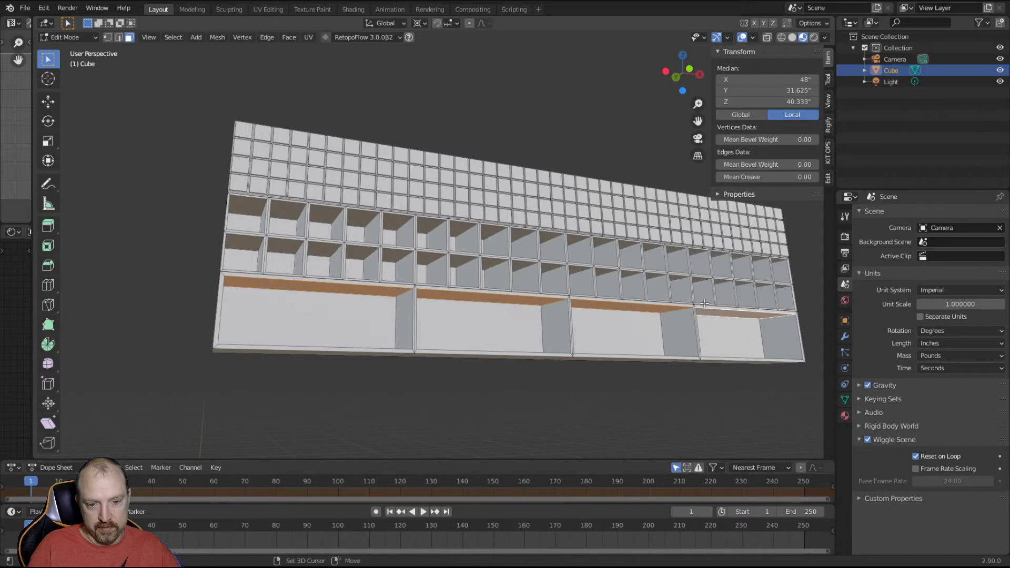
pyautogui.moveTo(694, 331); pyautogui.dragTo(579, 320, button='middle')
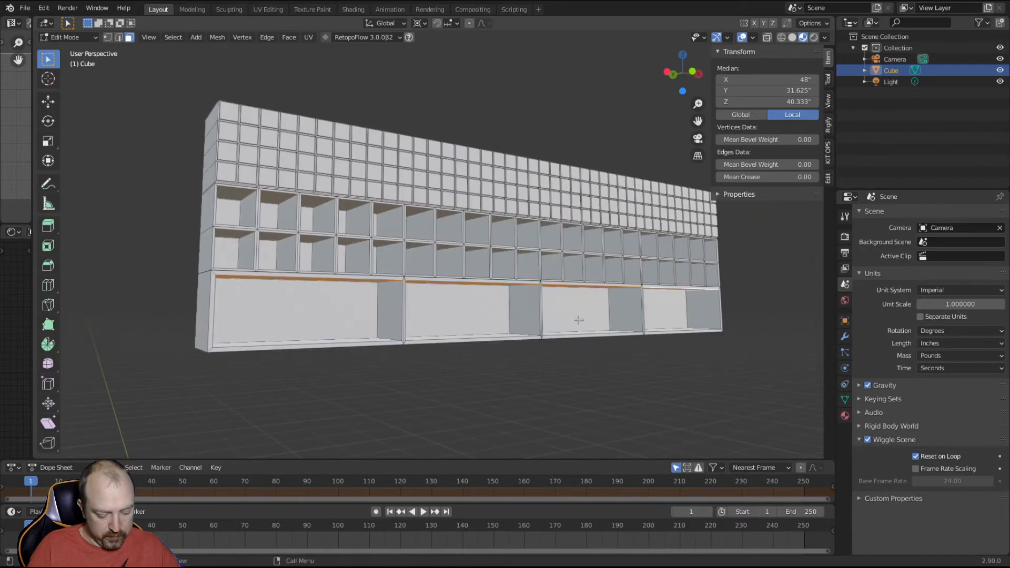
pyautogui.press('g')
pyautogui.write('z.125')
pyautogui.press('Return')
pyautogui.click(490, 377)
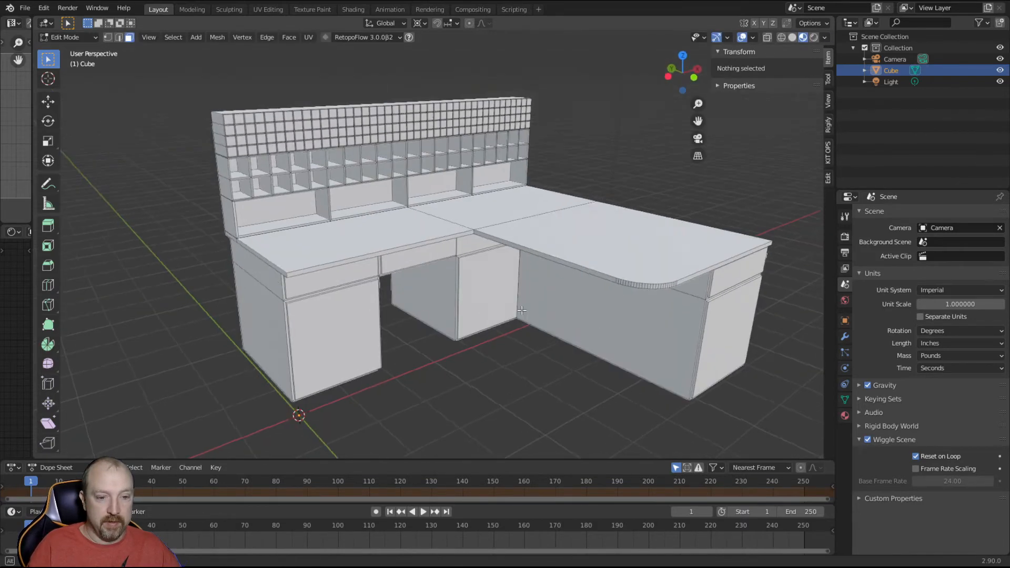
# - Add a vertical loop cut around the base of the desk's side wing at a median Y of about -27.8 inches
pyautogui.moveTo(526, 389); pyautogui.dragTo(574, 328, button='middle')
pyautogui.hotkey('ctrl', 'r')
pyautogui.click(576, 336)
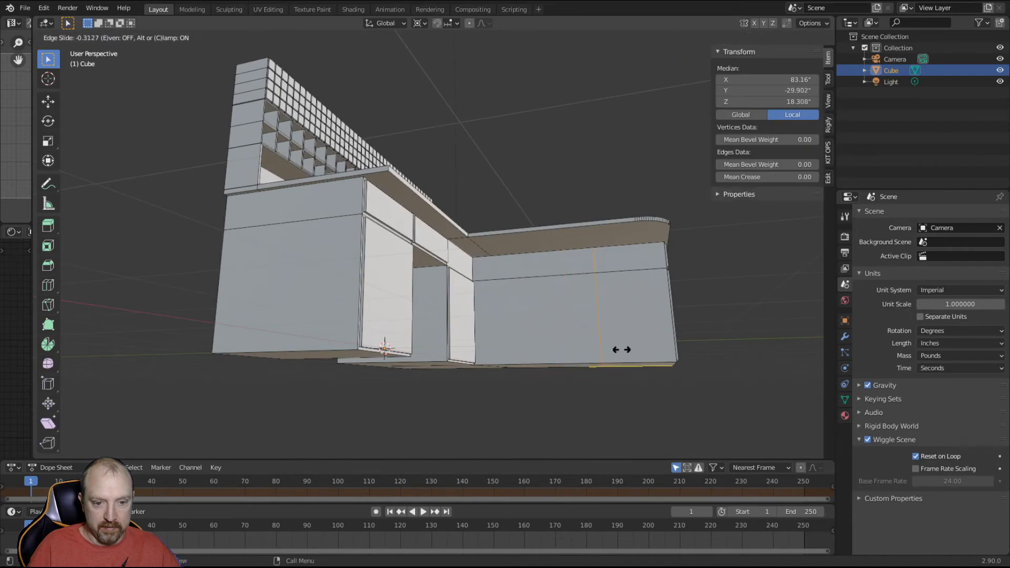
pyautogui.click(611, 409)
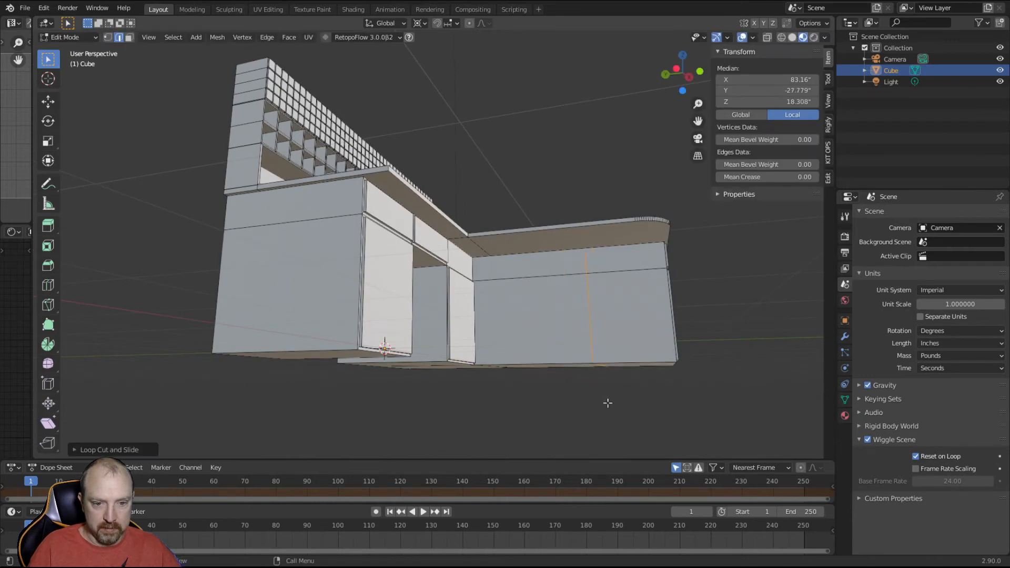
# - Select the inner, bottom and outer faces of the side-wing base between the loop cut and the corner cabinet, and delete them
pyautogui.click(130, 37)
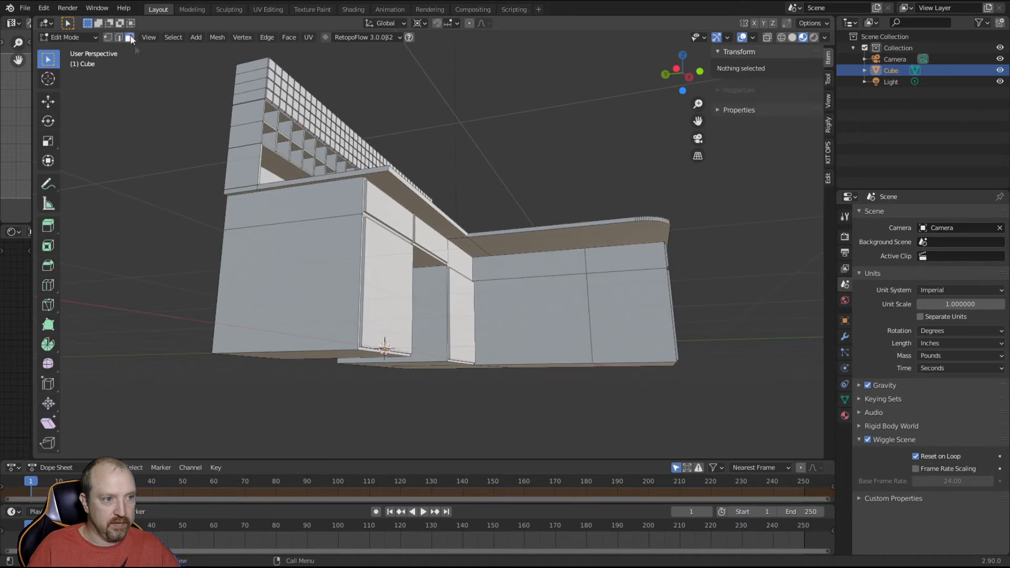
pyautogui.click(535, 271)
pyautogui.keyDown('shift'); pyautogui.click(536, 310); pyautogui.keyUp('shift')
pyautogui.moveTo(537, 367); pyautogui.dragTo(543, 328, button='middle')
pyautogui.keyDown('shift'); pyautogui.click(580, 412); pyautogui.keyUp('shift')
pyautogui.moveTo(579, 413); pyautogui.dragTo(478, 246, button='middle')
pyautogui.keyDown('shift'); pyautogui.click(393, 173); pyautogui.keyUp('shift')
pyautogui.moveTo(428, 183); pyautogui.dragTo(486, 196, button='middle')
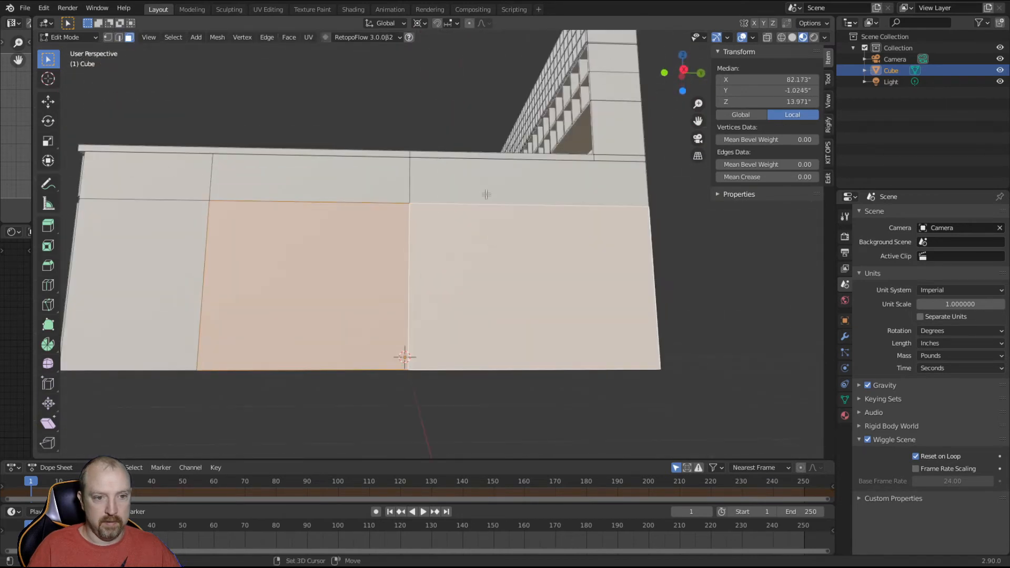
pyautogui.keyDown('shift'); pyautogui.click(372, 188); pyautogui.keyUp('shift')
pyautogui.keyDown('shift'); pyautogui.click(442, 175); pyautogui.keyUp('shift')
pyautogui.moveTo(530, 273); pyautogui.dragTo(446, 248, button='middle')
pyautogui.keyDown('shift'); pyautogui.click(340, 146); pyautogui.keyUp('shift')
pyautogui.keyDown('shift'); pyautogui.click(339, 117); pyautogui.keyUp('shift')
pyautogui.moveTo(338, 116); pyautogui.dragTo(438, 230, button='middle')
pyautogui.press('x')
pyautogui.click(443, 232)
# - Fill the open sides of the corner cabinet and the side-wing end cabinet with new faces, and clear the selection
pyautogui.moveTo(443, 233); pyautogui.dragTo(281, 180, button='middle')
pyautogui.click(119, 38)
pyautogui.keyDown('alt'); pyautogui.click(541, 320); pyautogui.keyUp('alt')
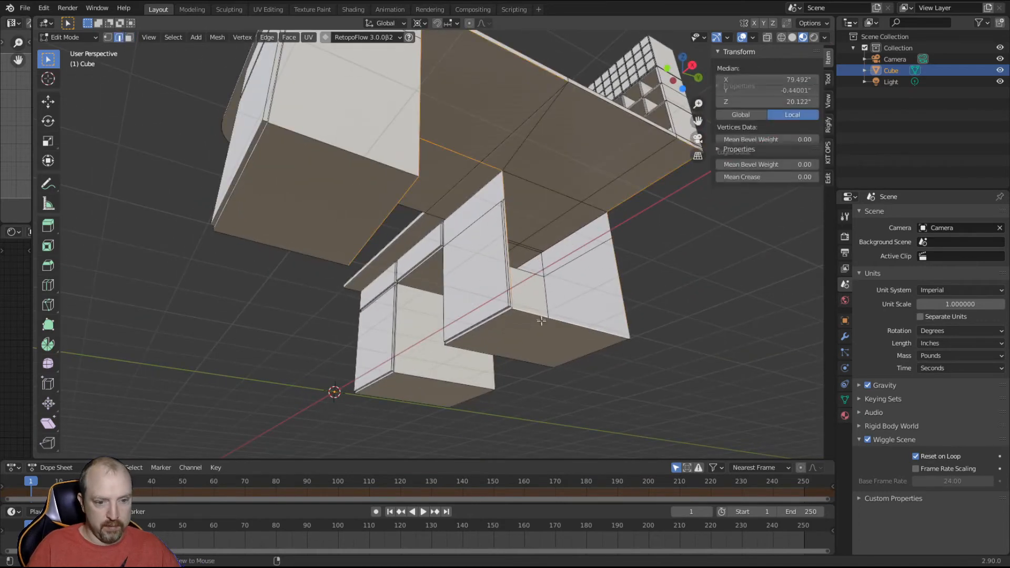
pyautogui.click(541, 318)
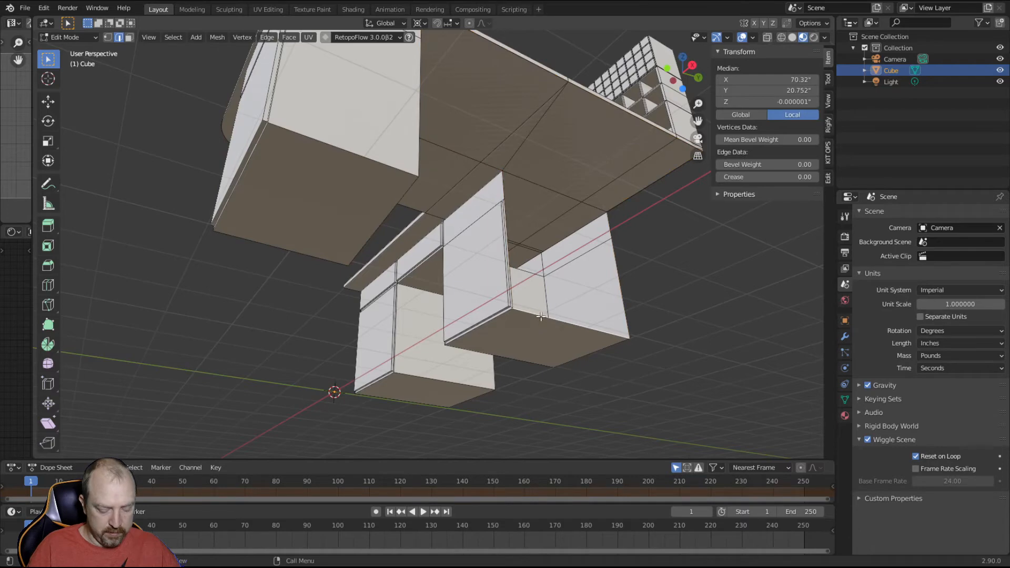
pyautogui.press('f')
pyautogui.press('f')
pyautogui.moveTo(570, 302); pyautogui.dragTo(212, 383, button='middle')
pyautogui.click(188, 375)
pyautogui.press('f')
pyautogui.press('f')
pyautogui.click(309, 418)
# - Add a loop cut across the desktop underside at the back corner, slid in line with the hutch's front
pyautogui.moveTo(310, 361); pyautogui.dragTo(523, 364, button='middle')
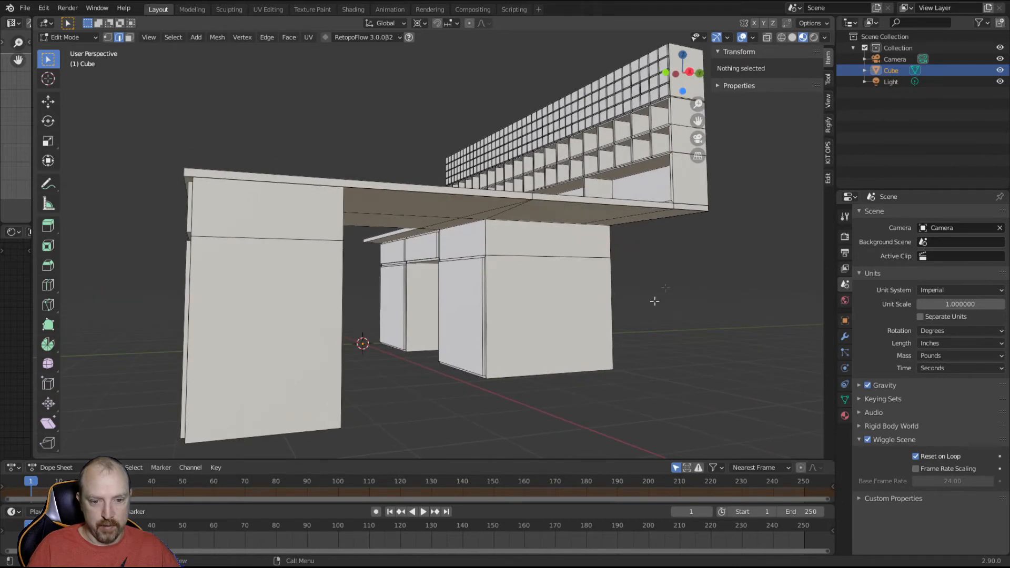
pyautogui.moveTo(640, 347); pyautogui.dragTo(532, 340, button='middle')
pyautogui.hotkey('ctrl', 'r')
pyautogui.click(260, 152)
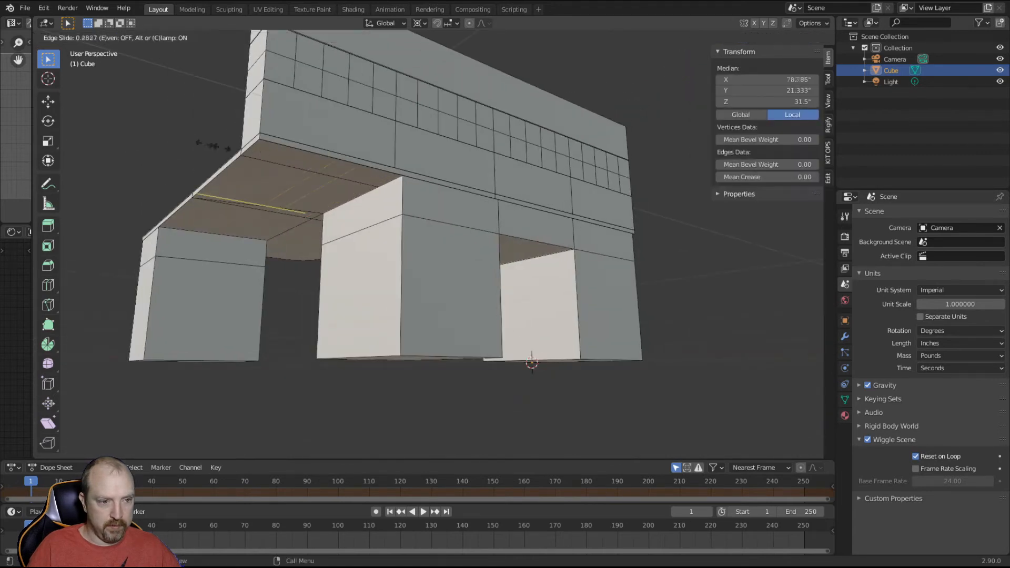
pyautogui.click(169, 124)
# - Extrude the desktop's back-corner underside face downward and set its Z position to 0 to form a support leg
pyautogui.click(129, 37)
pyautogui.click(264, 151)
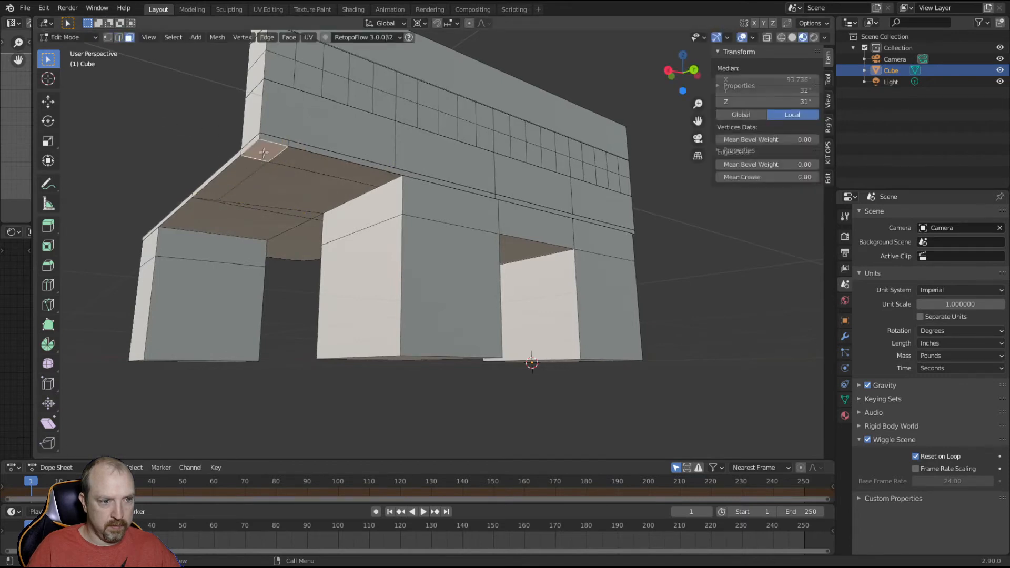
pyautogui.moveTo(264, 151); pyautogui.dragTo(436, 337, button='middle')
pyautogui.press('e')
pyautogui.click(440, 350)
pyautogui.click(787, 103)
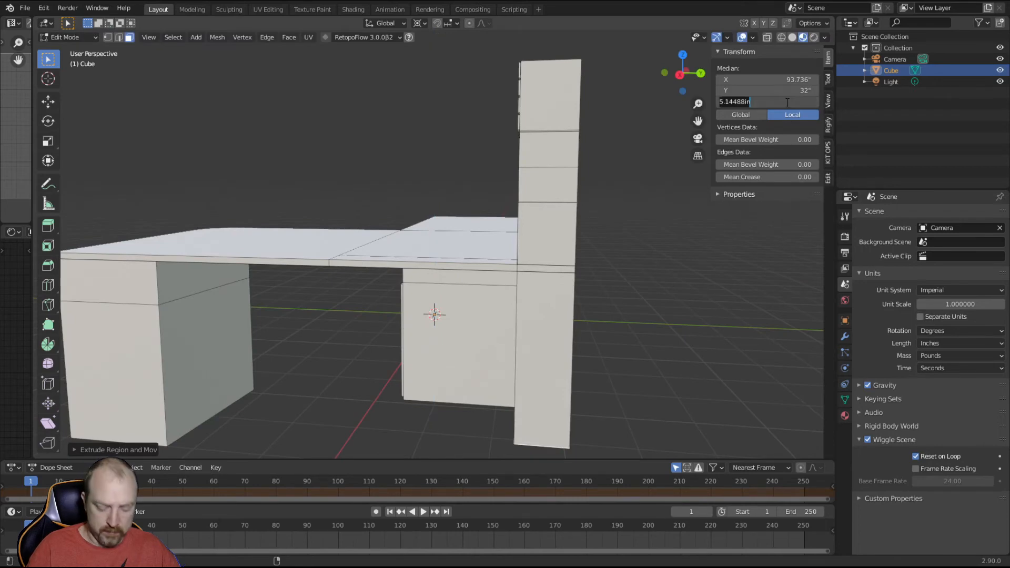
pyautogui.write('0')
pyautogui.press('Return')
pyautogui.click(609, 271)
pyautogui.moveTo(608, 271); pyautogui.dragTo(708, 366, button='middle')
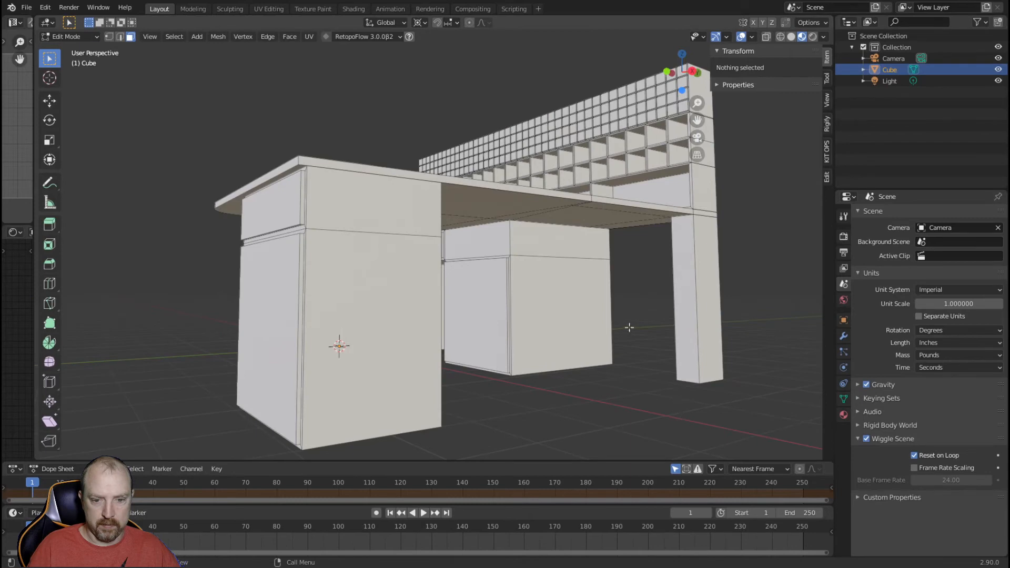
# - Select the front face of the new back-corner leg
pyautogui.moveTo(629, 329); pyautogui.dragTo(614, 283, button='middle')
pyautogui.click(640, 164)
pyautogui.moveTo(641, 165); pyautogui.dragTo(568, 266, button='middle')
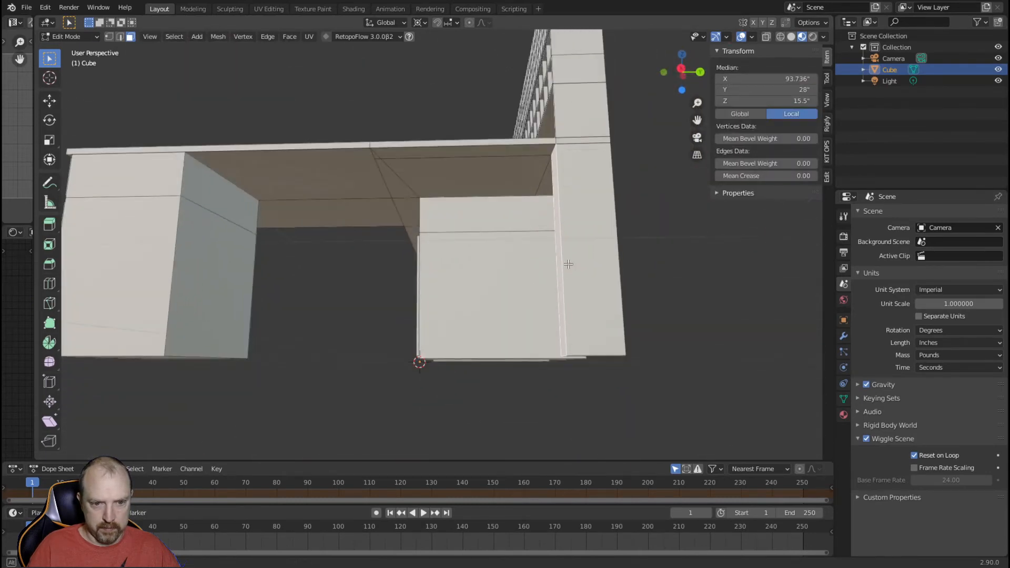
pyautogui.press('g')
pyautogui.press('g')
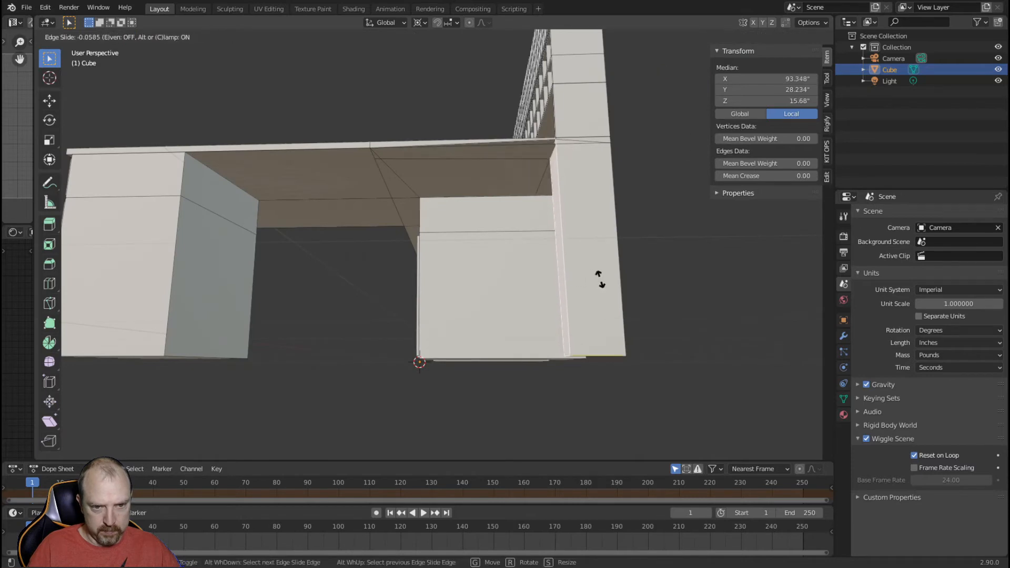
pyautogui.click(585, 288)
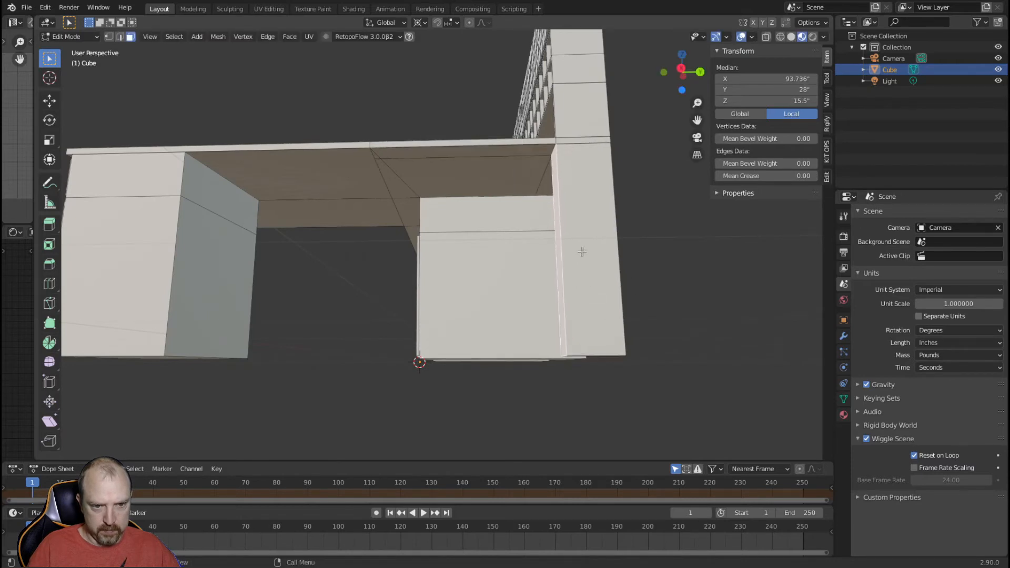
# - Move the leg's front face about 5.9 inches along Y to thin the leg, and clear the selection
pyautogui.press('g')
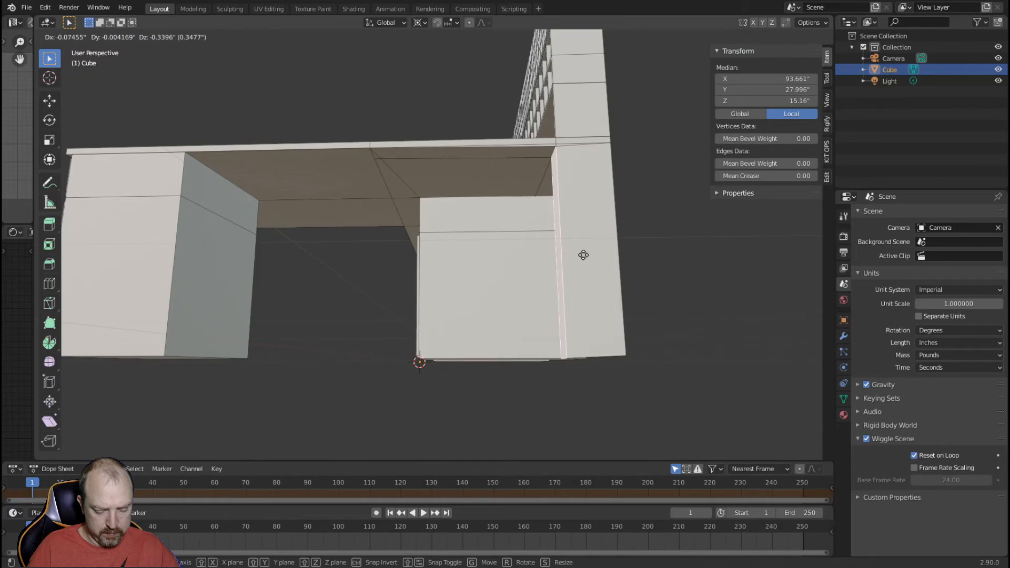
pyautogui.press('y')
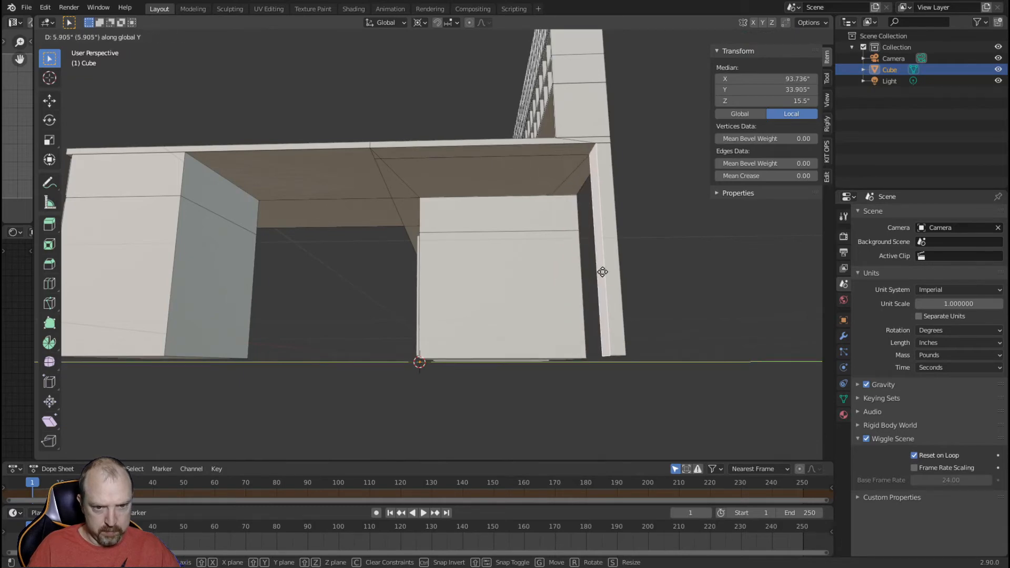
pyautogui.click(602, 271)
pyautogui.hotkey('alt', 'a')
# - Select the linked desk geometry and hide it so that only the hutch stays in view
pyautogui.moveTo(537, 282); pyautogui.dragTo(724, 321, button='middle')
pyautogui.press('l')
pyautogui.press('l')
pyautogui.press('h')
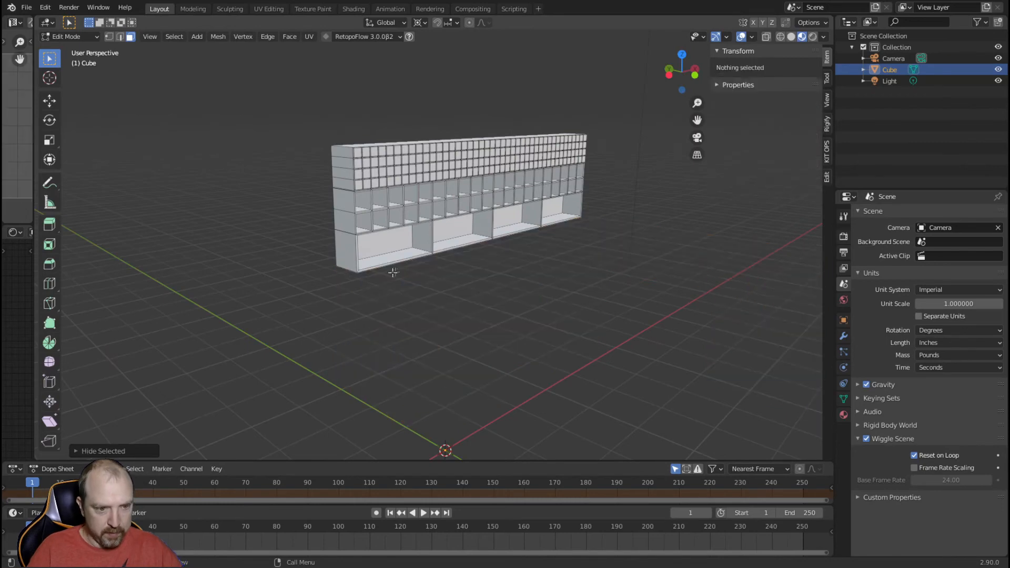
# - Select the floor faces of the four lower hutch pockets and delete them
pyautogui.scroll(4, 313, 255)
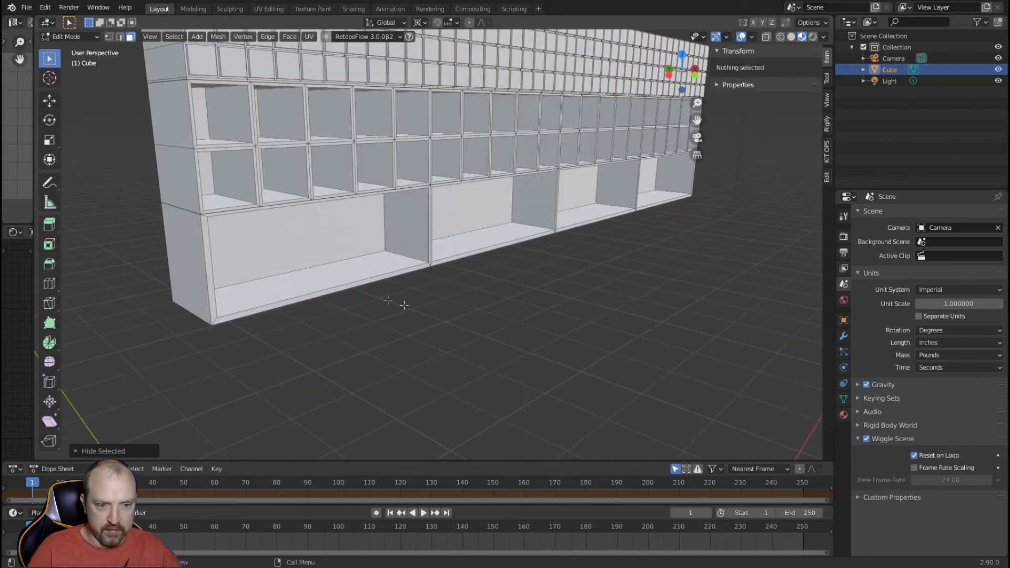
pyautogui.click(281, 297)
pyautogui.keyDown('shift'); pyautogui.click(461, 248); pyautogui.keyUp('shift')
pyautogui.keyDown('shift'); pyautogui.click(588, 215); pyautogui.keyUp('shift')
pyautogui.keyDown('shift'); pyautogui.click(660, 203); pyautogui.keyUp('shift')
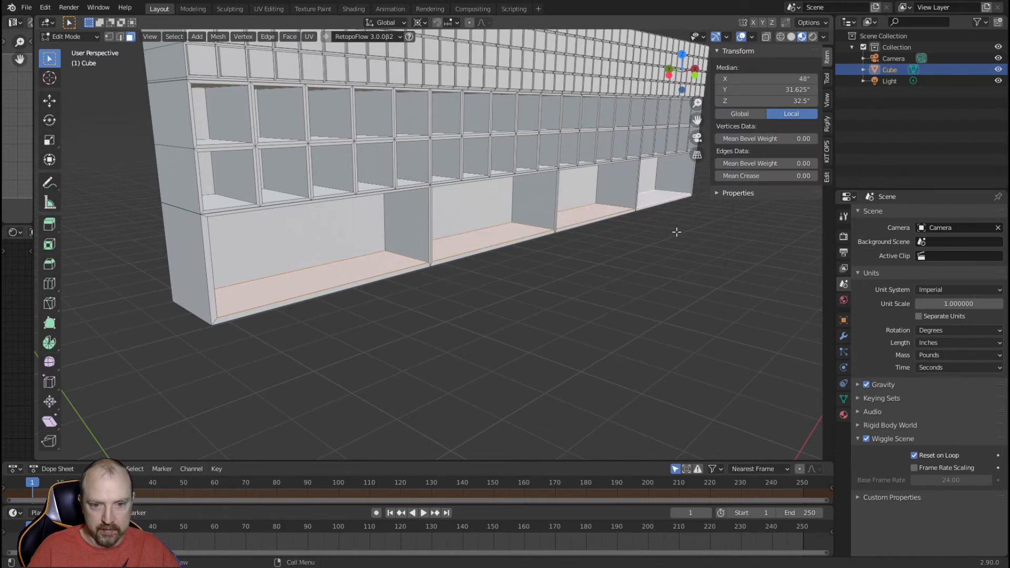
pyautogui.press('x')
pyautogui.click(679, 237)
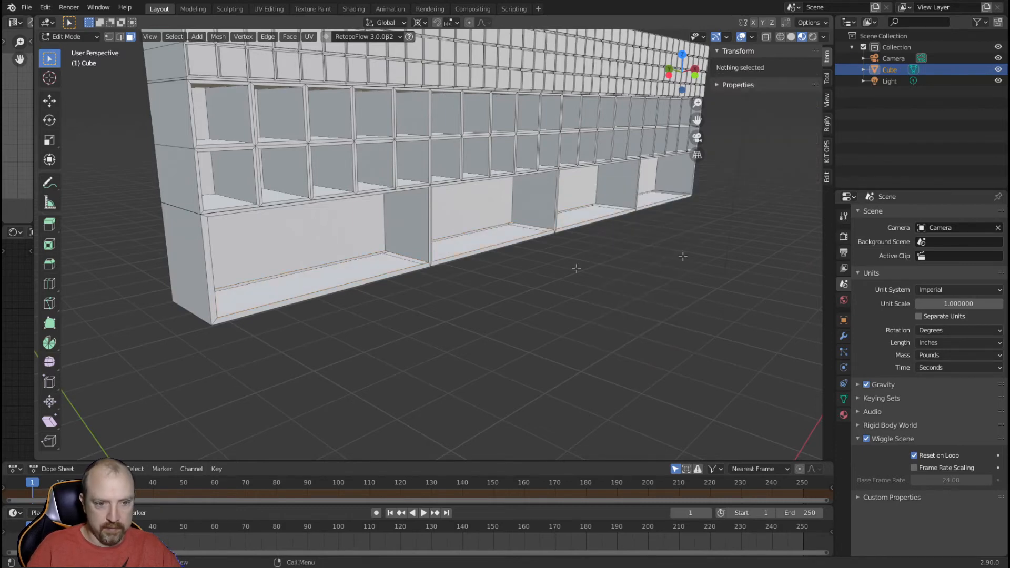
# - Select the remaining bottom faces and front lip strips of the four lower hutch pockets and delete them
pyautogui.moveTo(345, 283); pyautogui.dragTo(482, 280, button='middle')
pyautogui.scroll(1, 512, 352)
pyautogui.moveTo(512, 352); pyautogui.dragTo(370, 339, button='middle')
pyautogui.click(357, 274)
pyautogui.keyDown('shift'); pyautogui.click(431, 253); pyautogui.keyUp('shift')
pyautogui.keyDown('shift'); pyautogui.click(454, 246); pyautogui.keyUp('shift')
pyautogui.keyDown('shift'); pyautogui.click(488, 234); pyautogui.keyUp('shift')
pyautogui.keyDown('shift'); pyautogui.click(595, 188); pyautogui.keyUp('shift')
pyautogui.keyDown('shift'); pyautogui.click(596, 189); pyautogui.keyUp('shift')
pyautogui.keyDown('shift'); pyautogui.moveTo(639, 216); pyautogui.dragTo(496, 299, button='middle'); pyautogui.keyUp('shift')
pyautogui.scroll(3, 621, 267)
pyautogui.scroll(1, 621, 266)
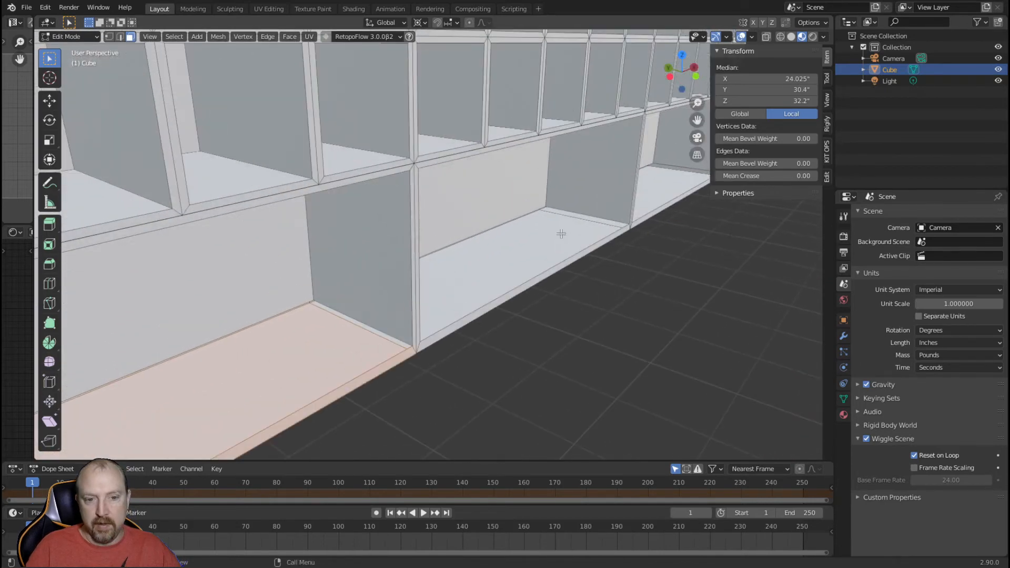
pyautogui.keyDown('shift'); pyautogui.click(600, 243); pyautogui.keyUp('shift')
pyautogui.keyDown('shift'); pyautogui.click(593, 233); pyautogui.keyUp('shift')
pyautogui.keyDown('shift'); pyautogui.click(664, 208); pyautogui.keyUp('shift')
pyautogui.scroll(-2, 684, 309)
pyautogui.moveTo(572, 303); pyautogui.dragTo(549, 295, button='middle')
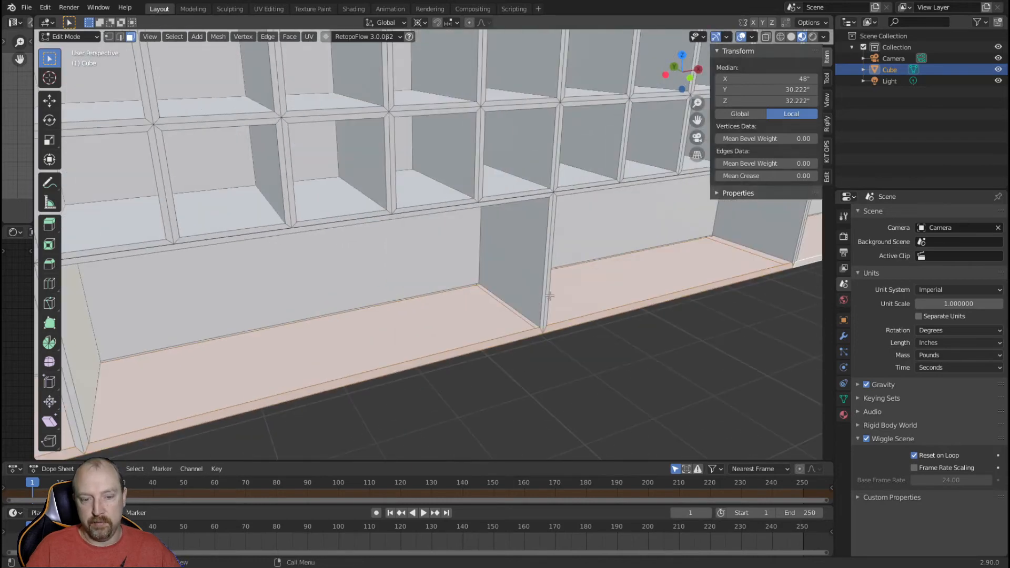
pyautogui.press('x')
pyautogui.click(550, 296)
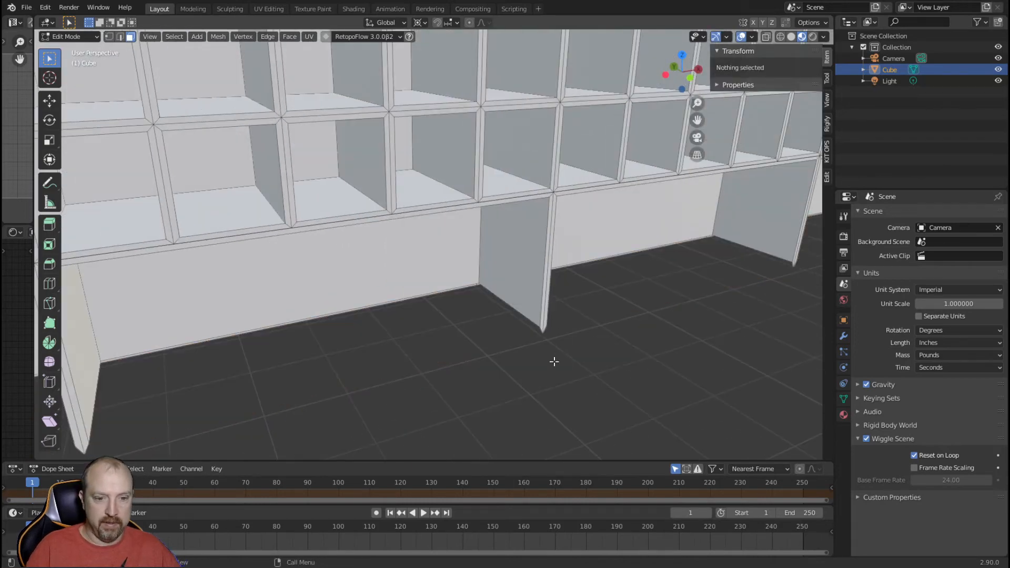
# - Select all vertices along the hutch's bottom edge, including hidden ones, and flatten them by scaling to 0 along Z
pyautogui.moveTo(555, 361); pyautogui.dragTo(463, 365, button='middle')
pyautogui.scroll(2, 451, 364)
pyautogui.press('KP_1')
pyautogui.scroll(4, 447, 363)
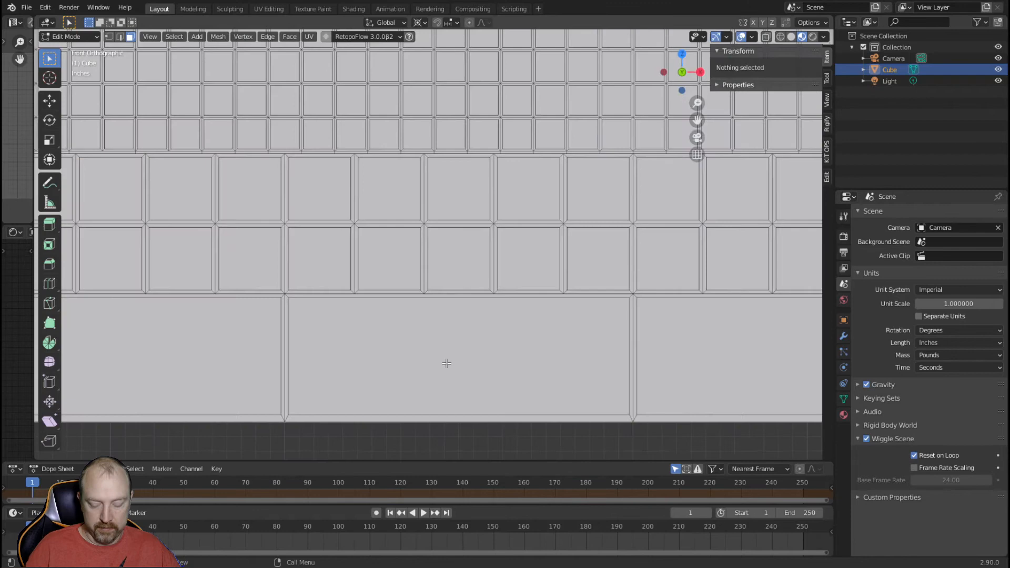
pyautogui.scroll(-4, 436, 366)
pyautogui.scroll(2, 449, 365)
pyautogui.scroll(-3, 382, 354)
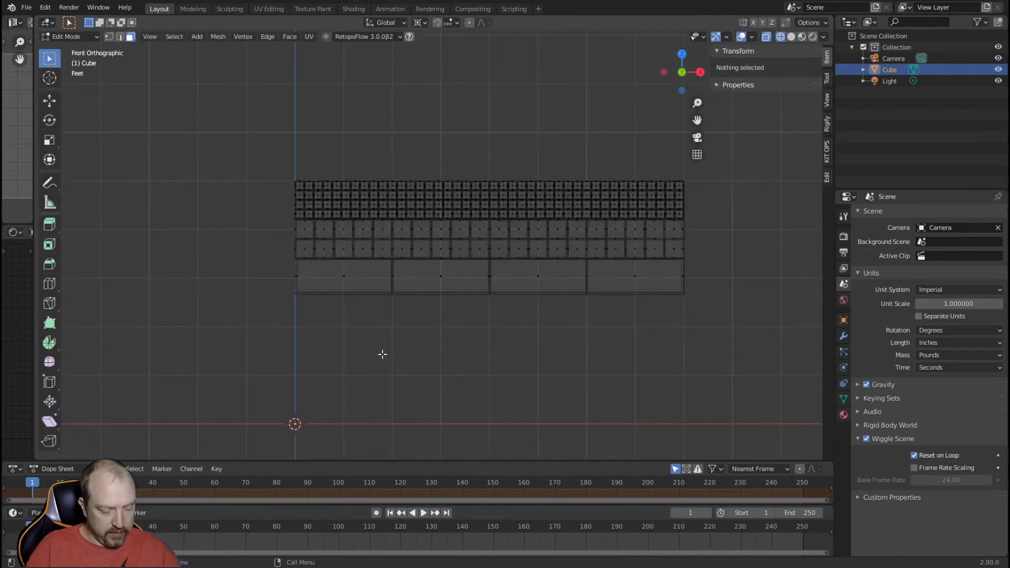
pyautogui.moveTo(268, 313); pyautogui.dragTo(729, 278)
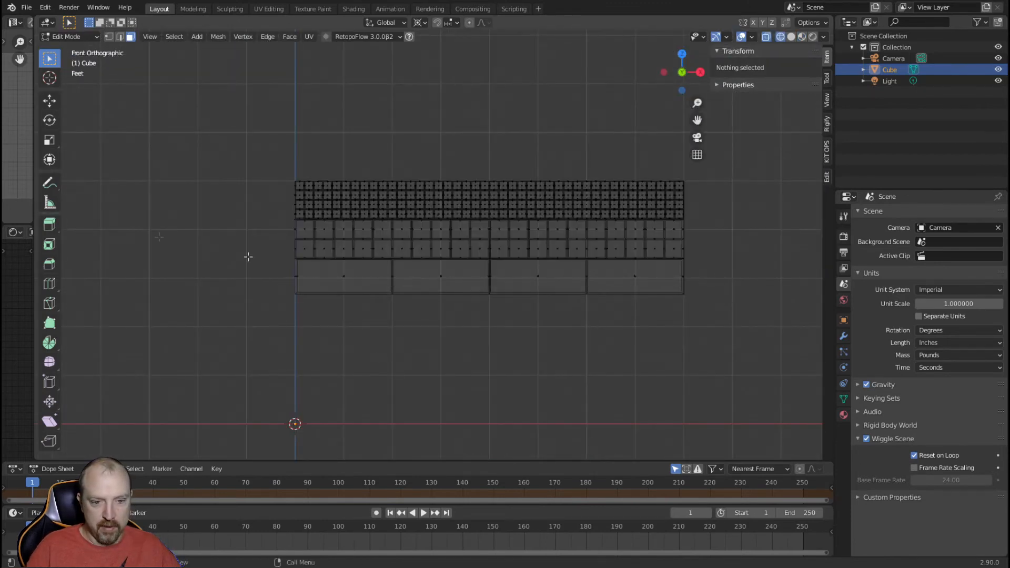
pyautogui.click(109, 37)
pyautogui.scroll(4, 283, 340)
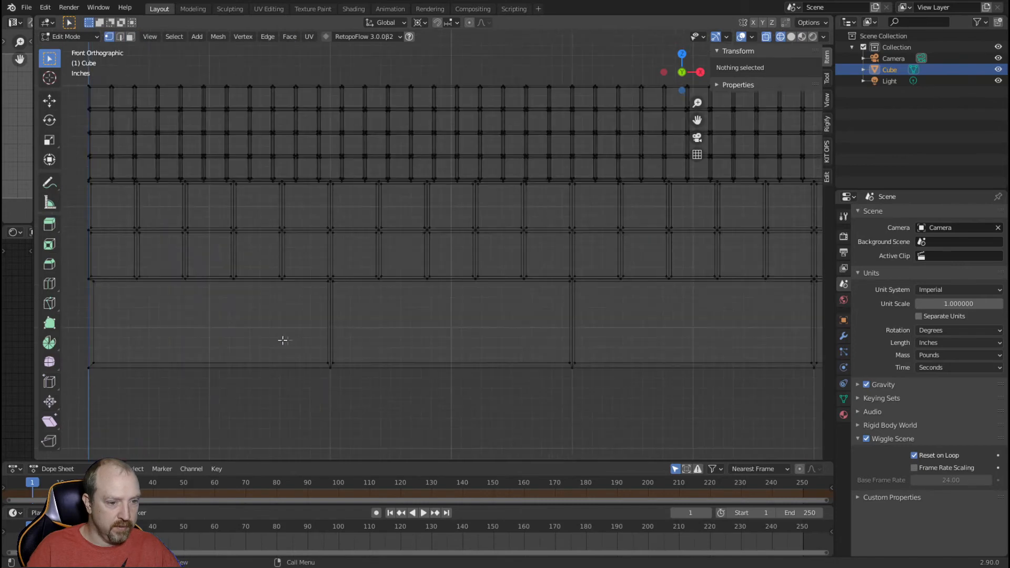
pyautogui.click(329, 377)
pyautogui.click(327, 376)
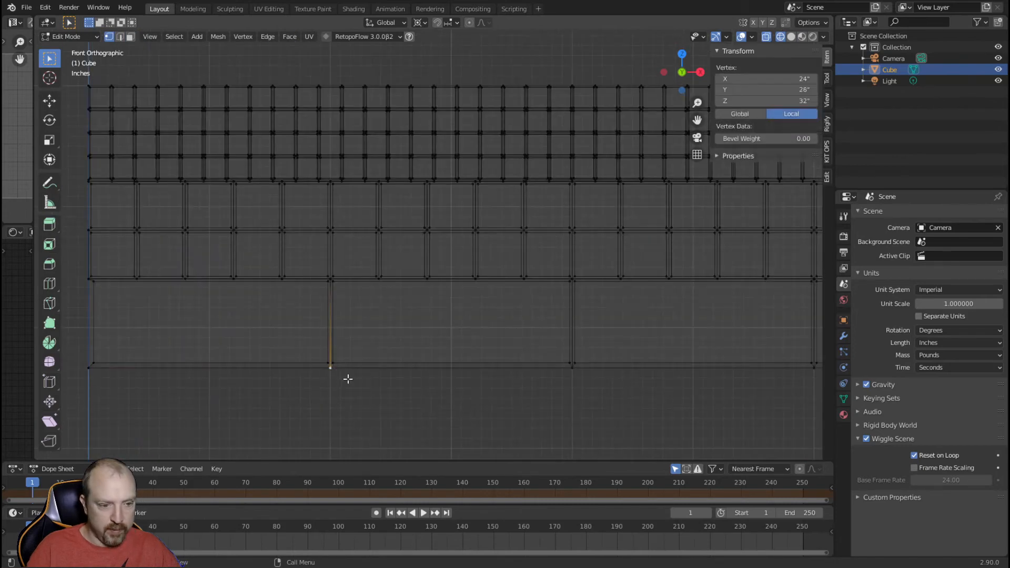
pyautogui.scroll(-3, 459, 285)
pyautogui.moveTo(262, 301); pyautogui.dragTo(763, 284)
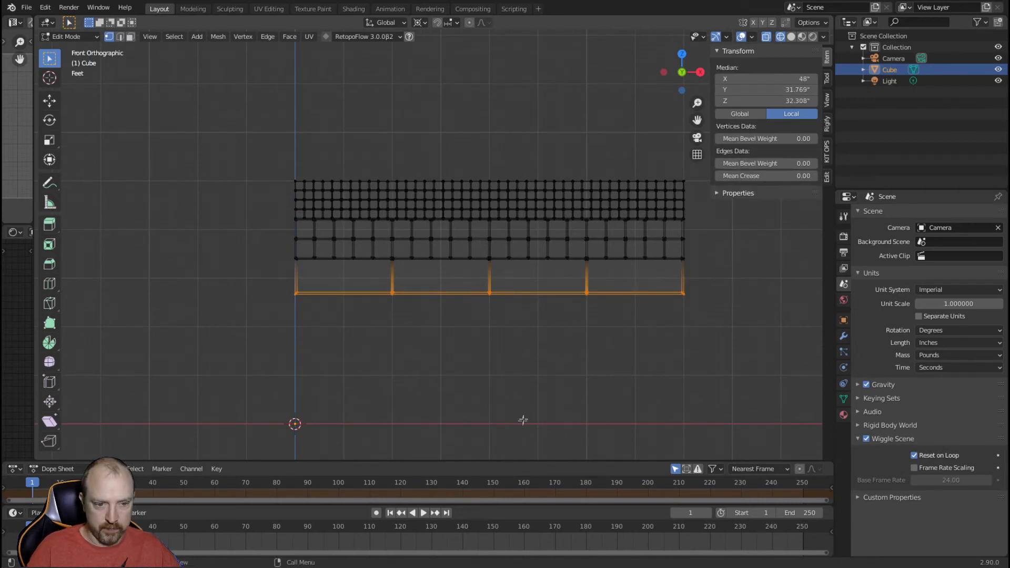
pyautogui.press('s')
pyautogui.press('z')
pyautogui.press('0')
pyautogui.press('Return')
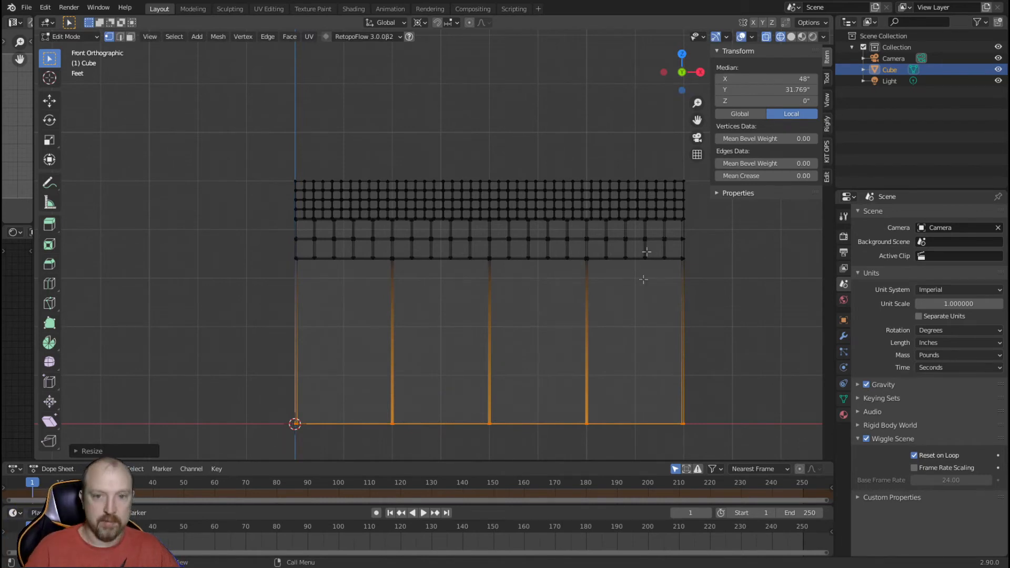
# - Set the flattened bottom vertices' median Z to 32 inches and clear the selection
pyautogui.click(750, 100)
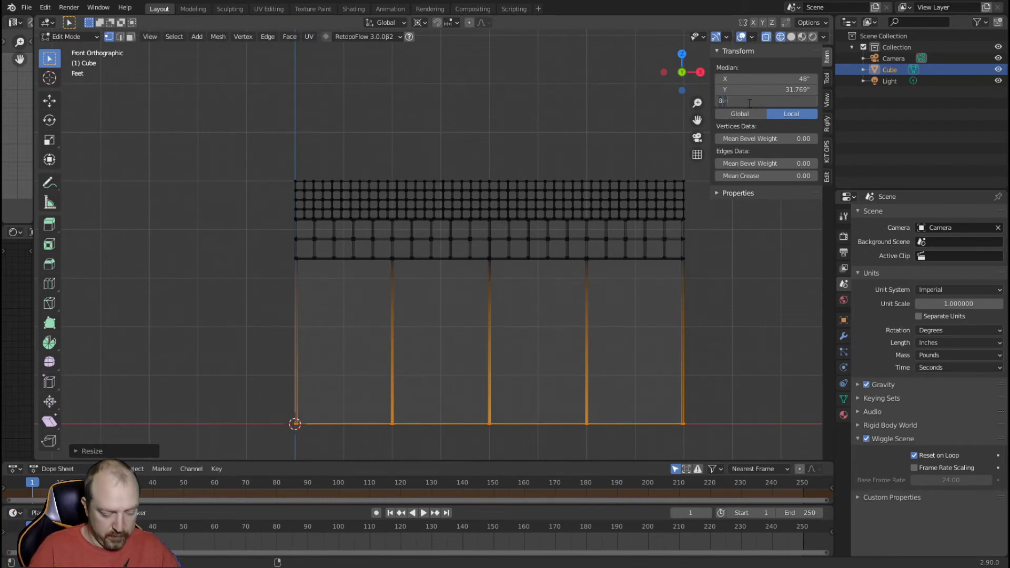
pyautogui.write('32')
pyautogui.press('Return')
pyautogui.click(426, 397)
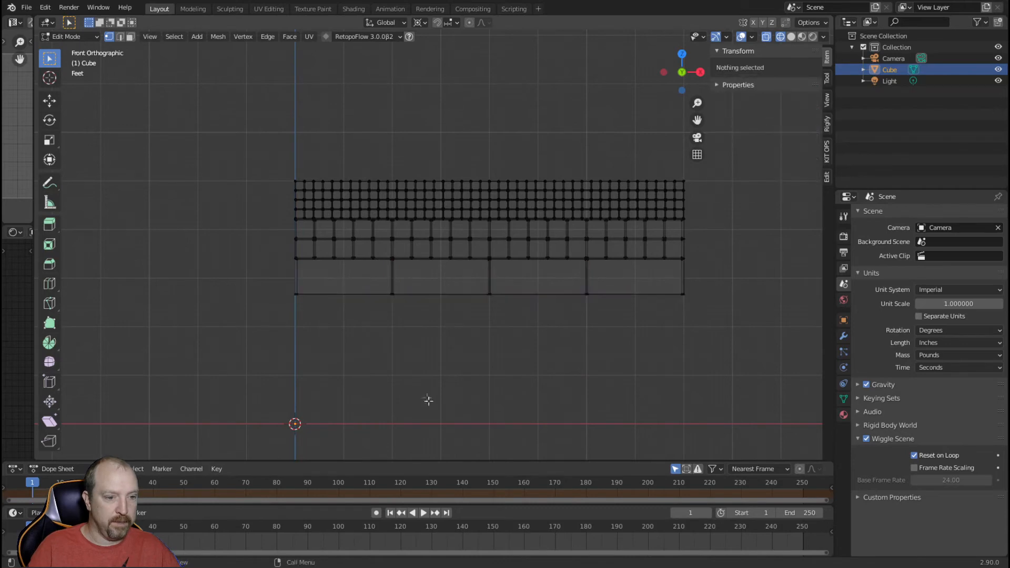
# - Fill the open underside of the hutch's left end panel and the rear strip of the first pocket
pyautogui.hotkey('alt', 'z')
pyautogui.moveTo(466, 392); pyautogui.dragTo(487, 297, button='middle')
pyautogui.scroll(5, 365, 406)
pyautogui.keyDown('shift'); pyautogui.moveTo(366, 406); pyautogui.dragTo(759, 276, button='middle'); pyautogui.keyUp('shift')
pyautogui.scroll(3, 517, 232)
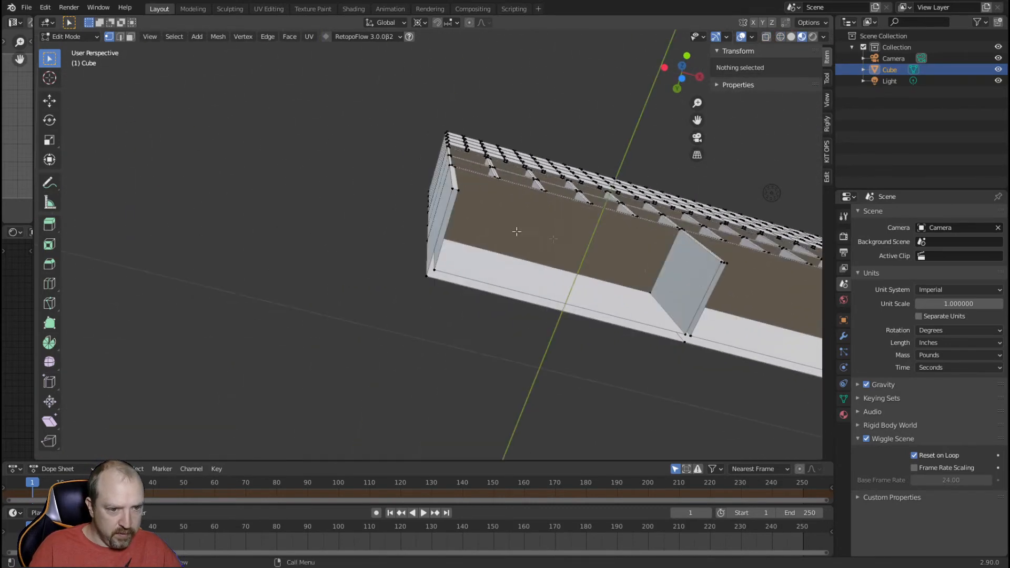
pyautogui.click(121, 37)
pyautogui.click(478, 131)
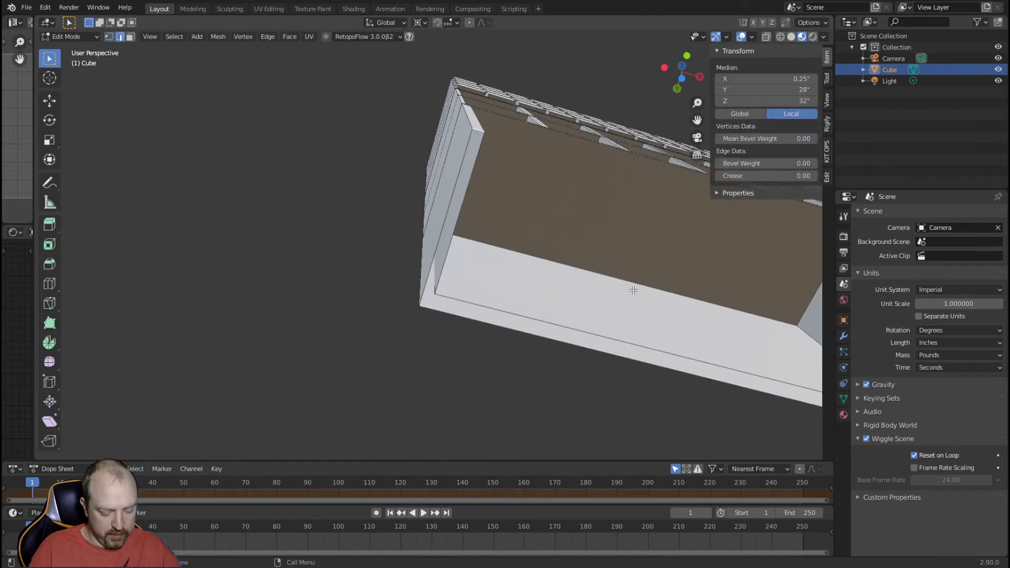
pyautogui.press('f')
pyautogui.press('f')
# - Try to continue filling the underside from the first pocket's rear strip across the first divider and second pocket
pyautogui.keyDown('shift'); pyautogui.moveTo(620, 359); pyautogui.dragTo(203, 247, button='middle'); pyautogui.keyUp('shift')
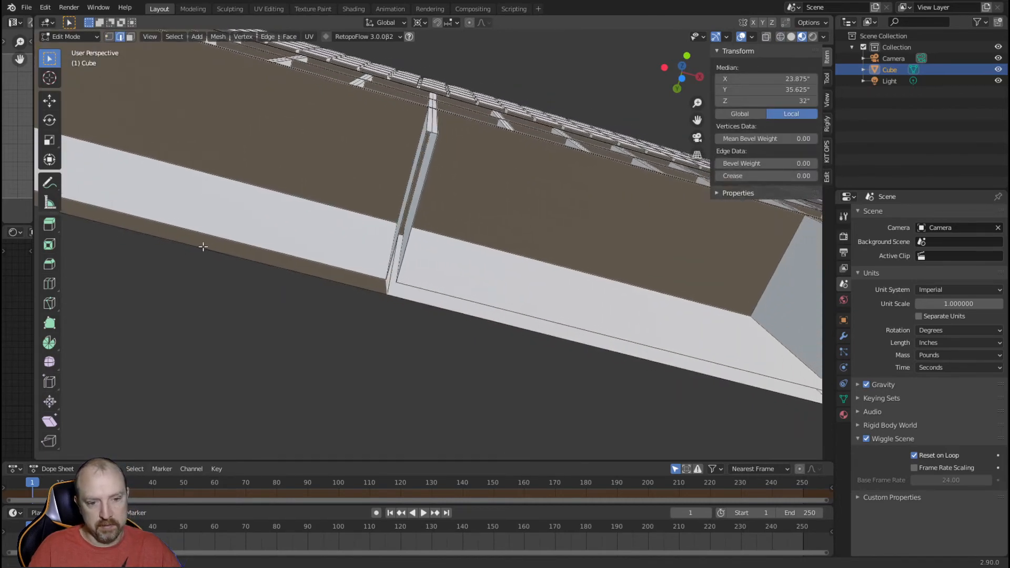
pyautogui.moveTo(403, 323)
pyautogui.mouseDown(button='middle')
pyautogui.moveTo(403, 295)
pyautogui.moveTo(418, 314)
pyautogui.mouseUp(button='middle')
pyautogui.press('f')
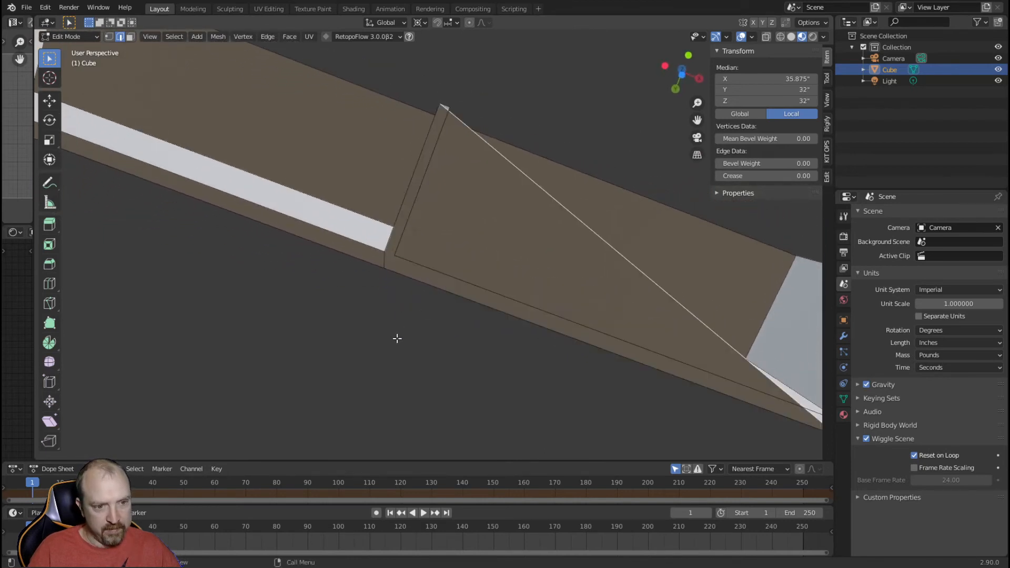
pyautogui.press('f')
# - Fill the open underside of the first divider between its two bottom edges and clear the selection
pyautogui.moveTo(451, 136); pyautogui.dragTo(464, 155, button='middle')
pyautogui.keyDown('shift'); pyautogui.click(465, 156); pyautogui.keyUp('shift')
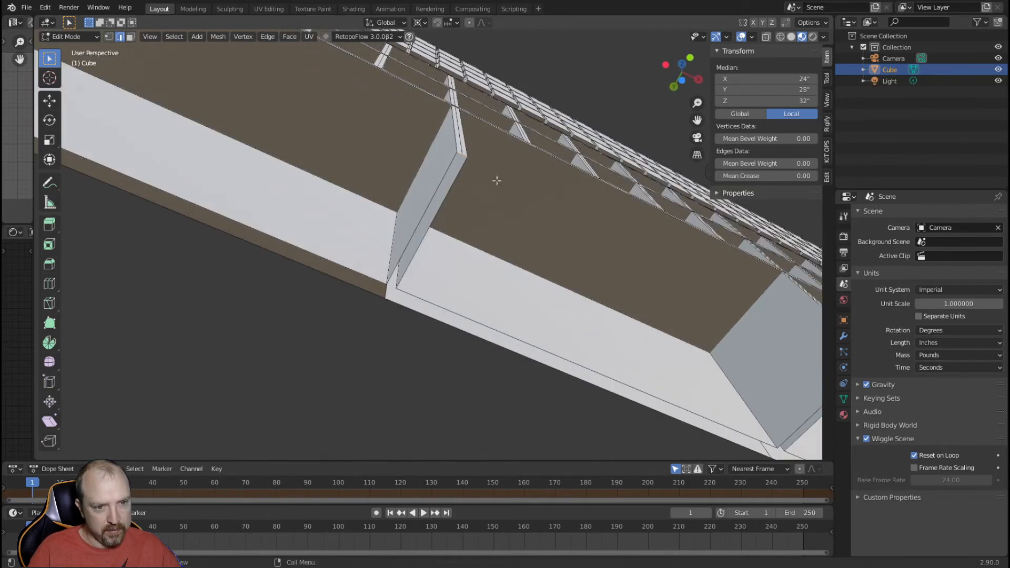
pyautogui.click(363, 340)
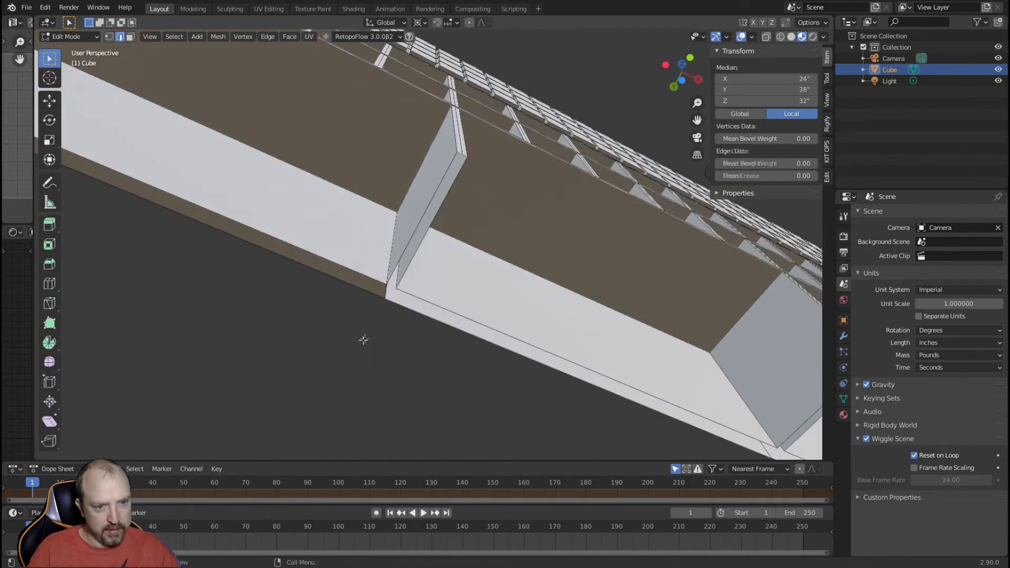
pyautogui.keyDown('shift'); pyautogui.click(464, 161); pyautogui.keyUp('shift')
pyautogui.keyDown('shift'); pyautogui.click(411, 267); pyautogui.keyUp('shift')
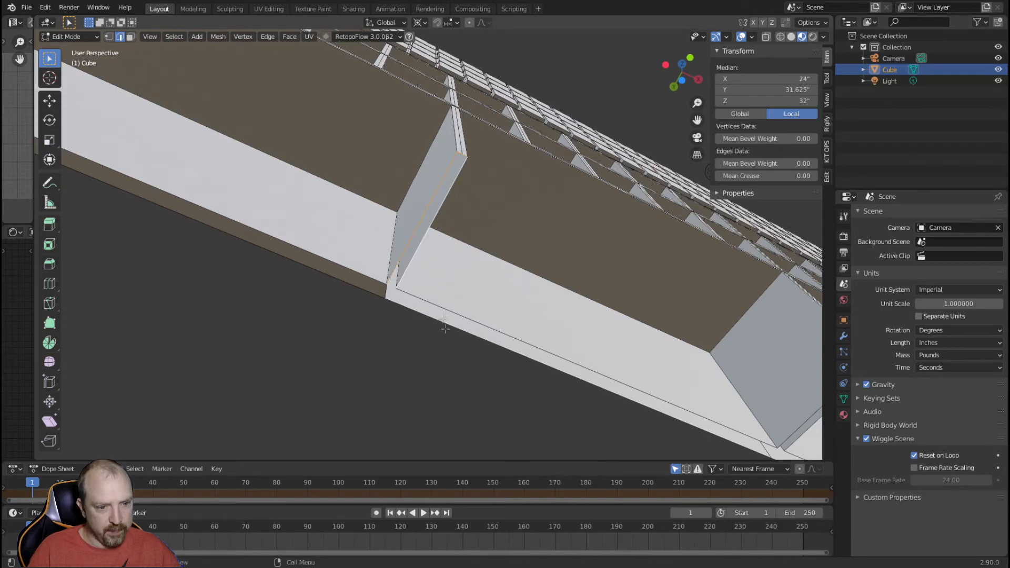
pyautogui.keyDown('shift'); pyautogui.moveTo(565, 346); pyautogui.dragTo(541, 316, button='middle'); pyautogui.keyUp('shift')
pyautogui.click(438, 302)
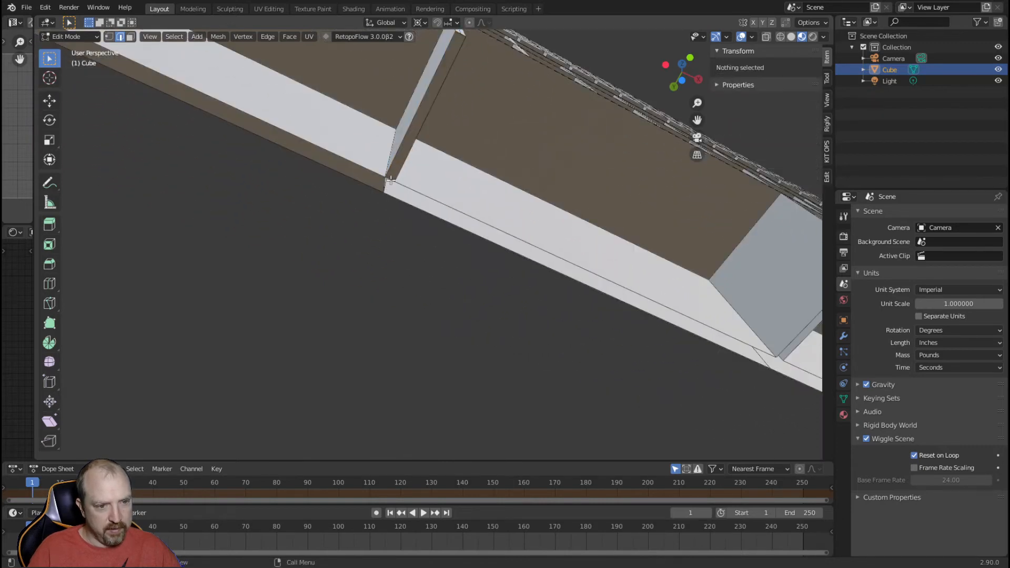
# - Fill the small corner gap behind the first divider and the rear strip of the second pocket
pyautogui.click(390, 183)
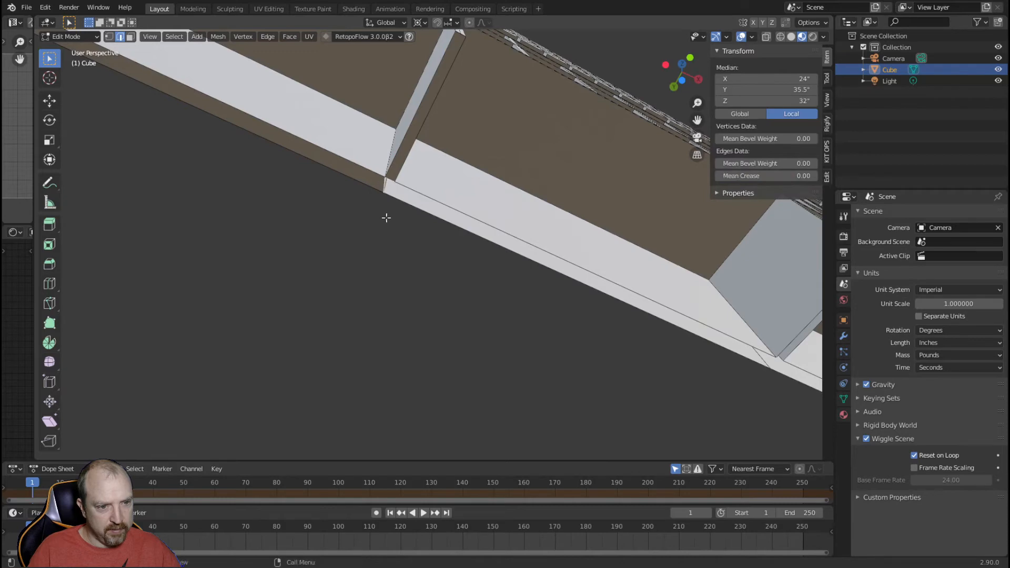
pyautogui.click(391, 186)
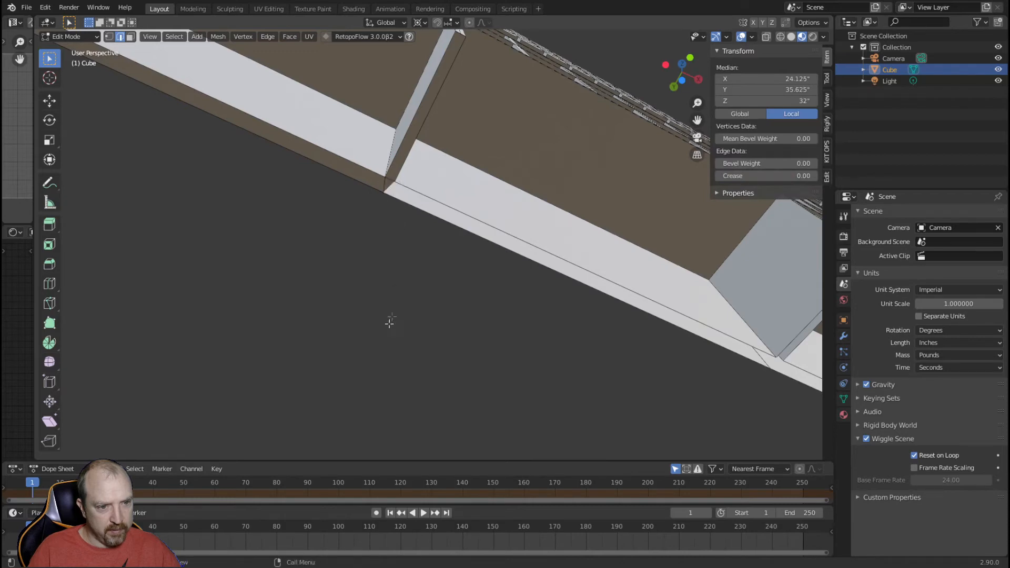
pyautogui.press('f')
pyautogui.keyDown('shift'); pyautogui.moveTo(526, 319); pyautogui.dragTo(138, 274, button='middle'); pyautogui.keyUp('shift')
pyautogui.scroll(3, 441, 208)
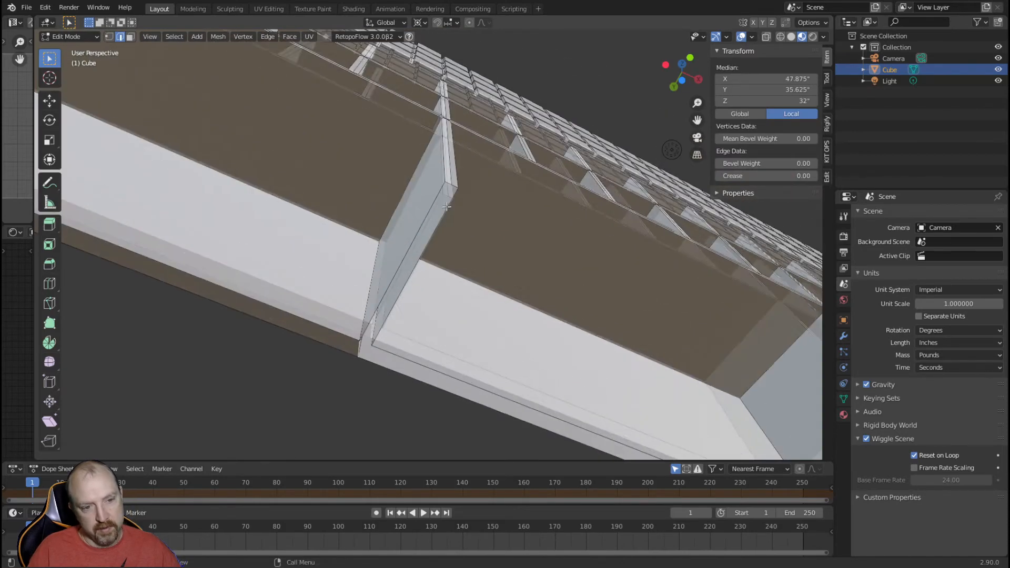
# - Select the bottom edges of the middle divider and fill its open underside
pyautogui.keyDown('shift'); pyautogui.click(455, 196); pyautogui.keyUp('shift')
pyautogui.click(440, 192)
pyautogui.keyDown('shift'); pyautogui.click(454, 196); pyautogui.keyUp('shift')
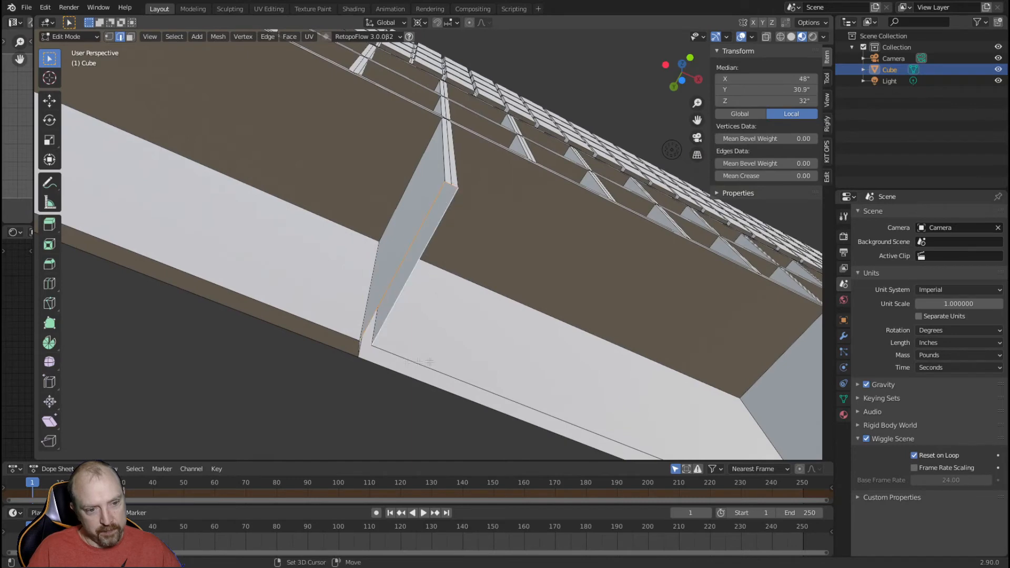
pyautogui.press('f')
# - Fill the open underside of the third divider and the gap behind it
pyautogui.keyDown('shift'); pyautogui.moveTo(455, 195); pyautogui.dragTo(168, 105, button='middle'); pyautogui.keyUp('shift')
pyautogui.click(531, 311)
pyautogui.keyDown('shift'); pyautogui.click(544, 294); pyautogui.keyUp('shift')
pyautogui.click(591, 351)
pyautogui.scroll(2, 590, 352)
pyautogui.keyDown('shift'); pyautogui.moveTo(591, 351); pyautogui.dragTo(518, 321, button='middle'); pyautogui.keyUp('shift')
pyautogui.click(518, 342)
pyautogui.keyDown('shift'); pyautogui.click(500, 342); pyautogui.keyUp('shift')
pyautogui.press('f')
# - Fill the remaining underside gaps at the hutch's far end panel and behind the middle divider
pyautogui.keyDown('shift'); pyautogui.moveTo(589, 334); pyautogui.dragTo(295, 342, button='middle'); pyautogui.keyUp('shift')
pyautogui.click(358, 339)
pyautogui.click(279, 216)
pyautogui.keyDown('shift'); pyautogui.click(272, 228); pyautogui.keyUp('shift')
pyautogui.press('f')
pyautogui.keyDown('shift'); pyautogui.moveTo(271, 231); pyautogui.dragTo(789, 368, button='middle'); pyautogui.keyUp('shift')
pyautogui.click(285, 90)
pyautogui.keyDown('shift'); pyautogui.click(281, 77); pyautogui.keyUp('shift')
pyautogui.press('f')
pyautogui.scroll(-6, 378, 309)
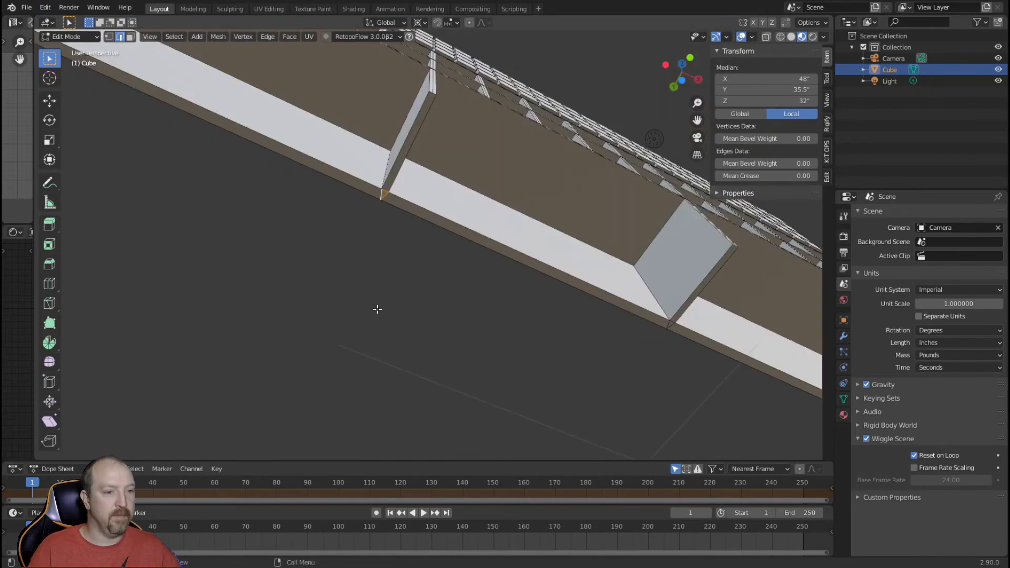
# - Reveal the hidden desk geometry and return to Object Mode with the whole desk in view
pyautogui.moveTo(537, 245); pyautogui.dragTo(436, 159, button='middle')
pyautogui.scroll(-6, 530, 291)
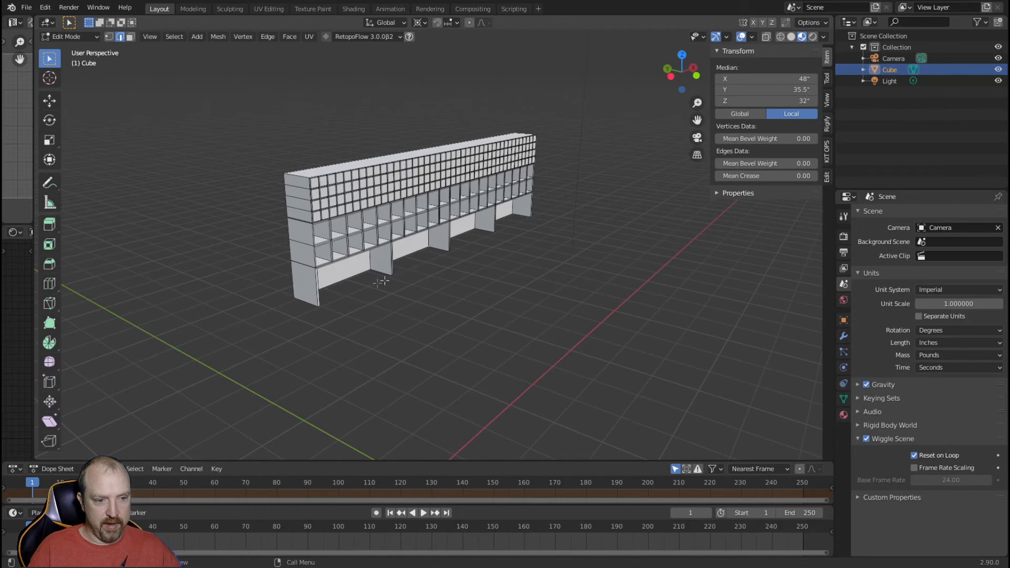
pyautogui.moveTo(396, 272); pyautogui.dragTo(405, 315, button='middle')
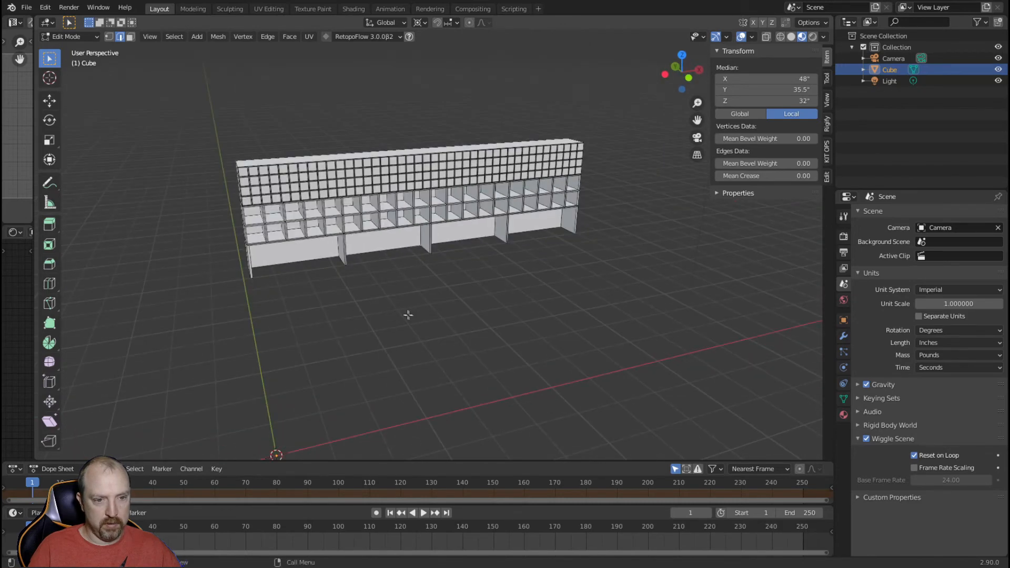
pyautogui.hotkey('alt', 'h')
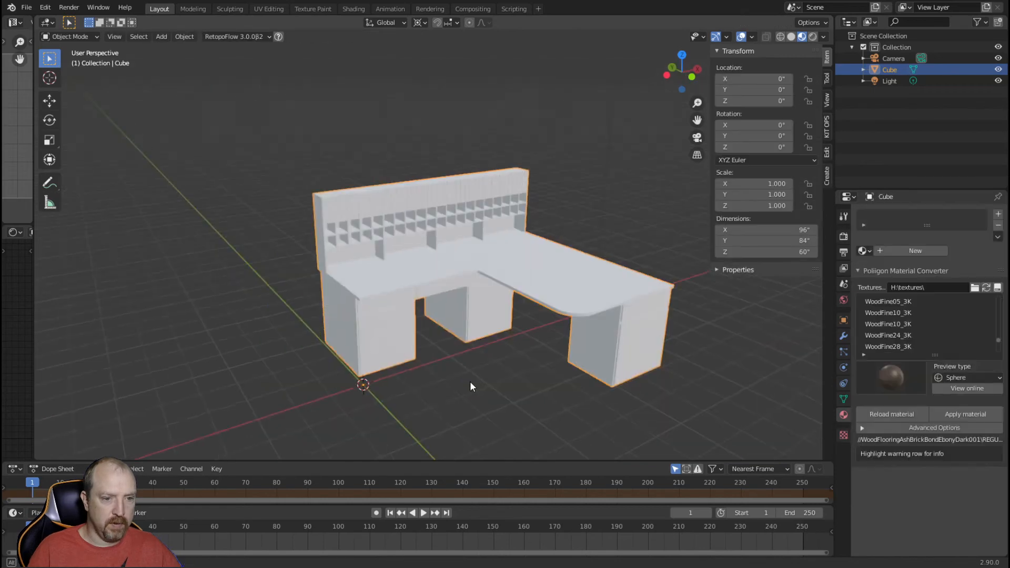
pyautogui.scroll(3, 469, 381)
pyautogui.press('Tab')
pyautogui.press('Tab')
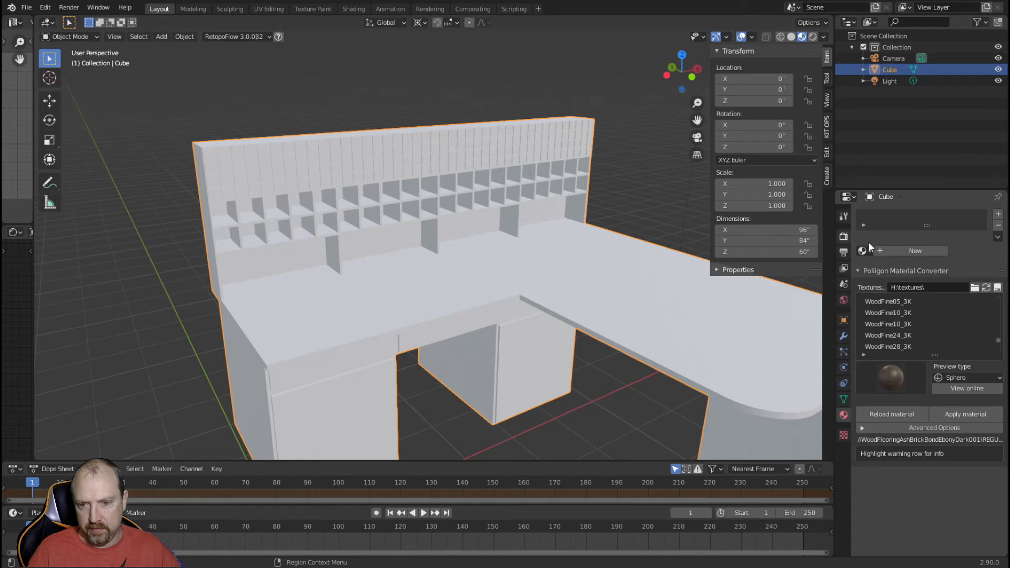
# - Add a new material to the desk and set its base color to dark brown (H 0.069, S 0.734, V 0.313)
pyautogui.click(914, 250)
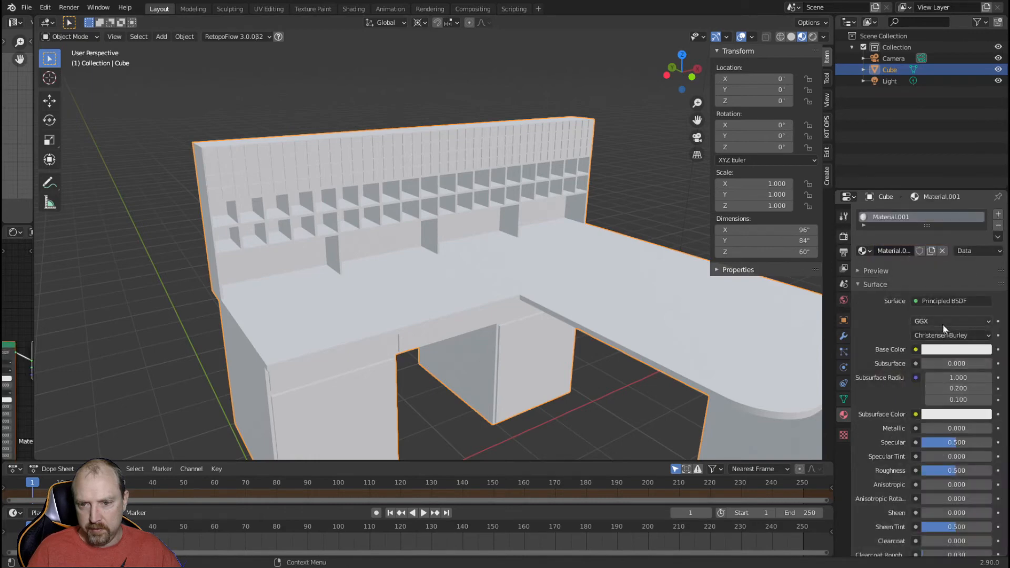
pyautogui.click(930, 350)
pyautogui.moveTo(982, 197)
pyautogui.mouseDown()
pyautogui.moveTo(983, 233)
pyautogui.moveTo(925, 245)
pyautogui.moveTo(920, 258)
pyautogui.mouseUp()
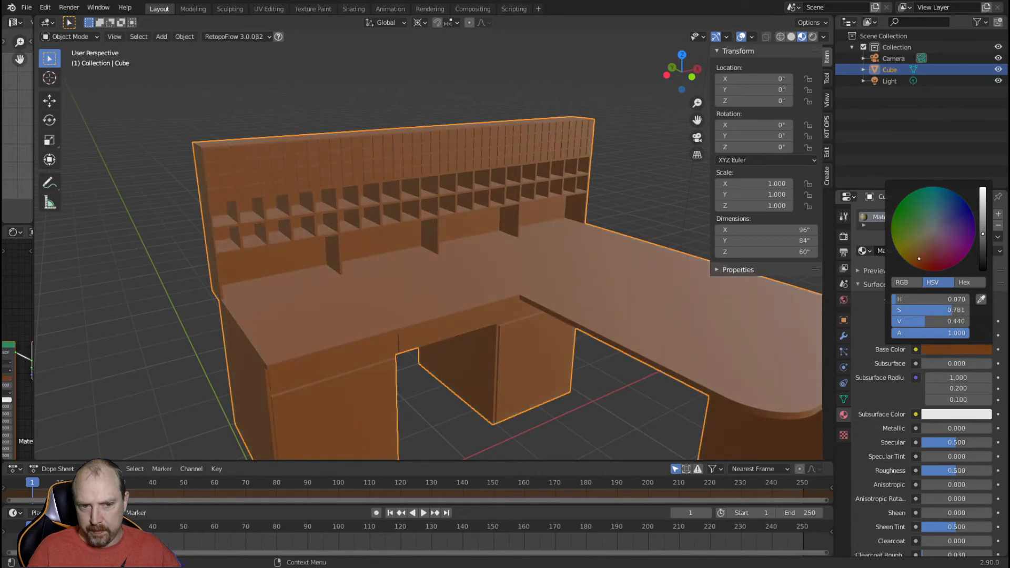
pyautogui.moveTo(984, 236); pyautogui.dragTo(984, 252)
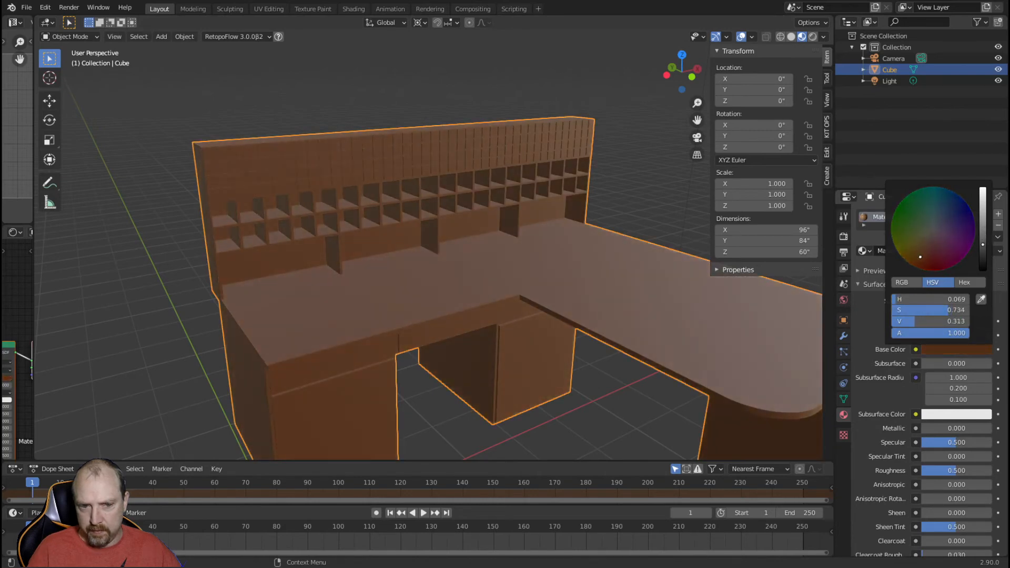
pyautogui.click(591, 414)
# - Move the inner side faces of the two pockets at the hutch's end 0.25 in inward along X
pyautogui.moveTo(534, 407); pyautogui.dragTo(568, 327, button='middle')
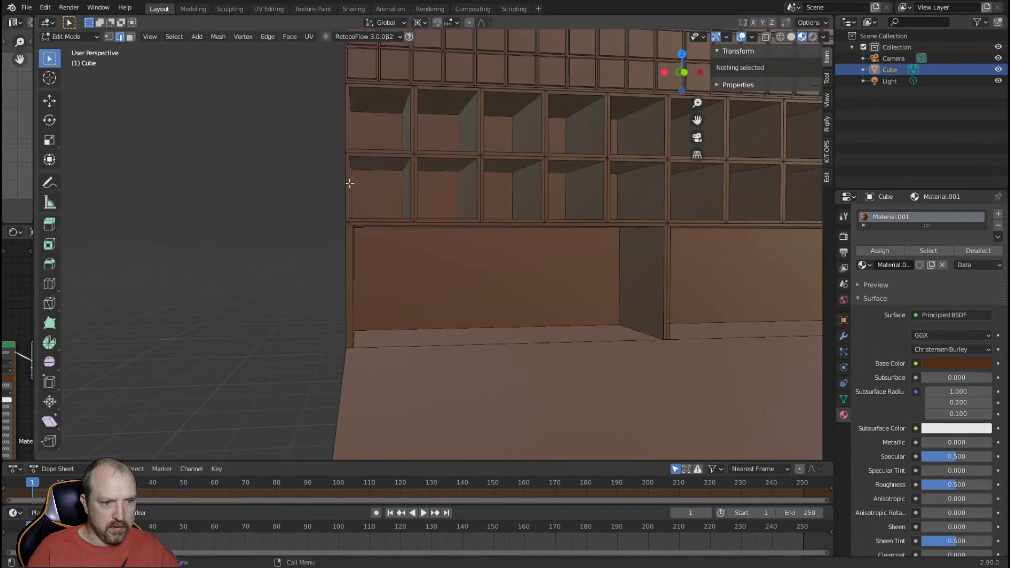
pyautogui.moveTo(350, 173); pyautogui.dragTo(324, 221, button='middle')
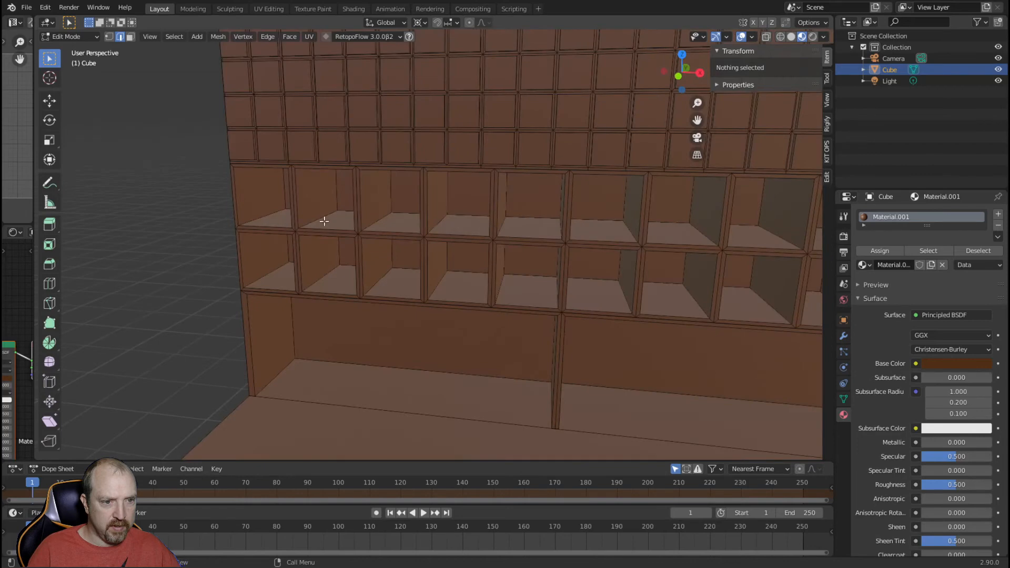
pyautogui.click(264, 250)
pyautogui.click(132, 36)
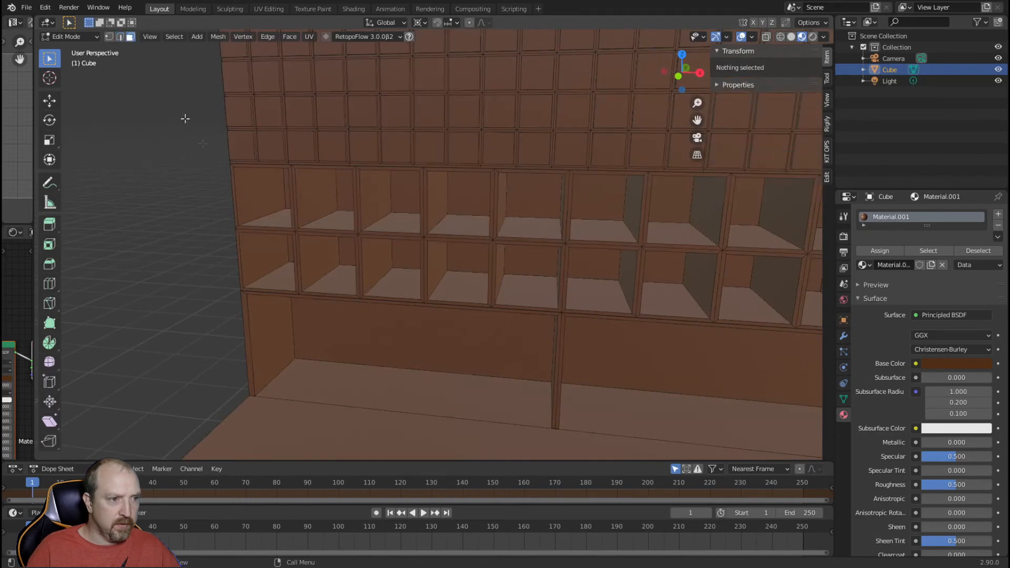
pyautogui.click(249, 186)
pyautogui.keyDown('shift'); pyautogui.click(260, 257); pyautogui.keyUp('shift')
pyautogui.moveTo(260, 258); pyautogui.dragTo(310, 260, button='middle')
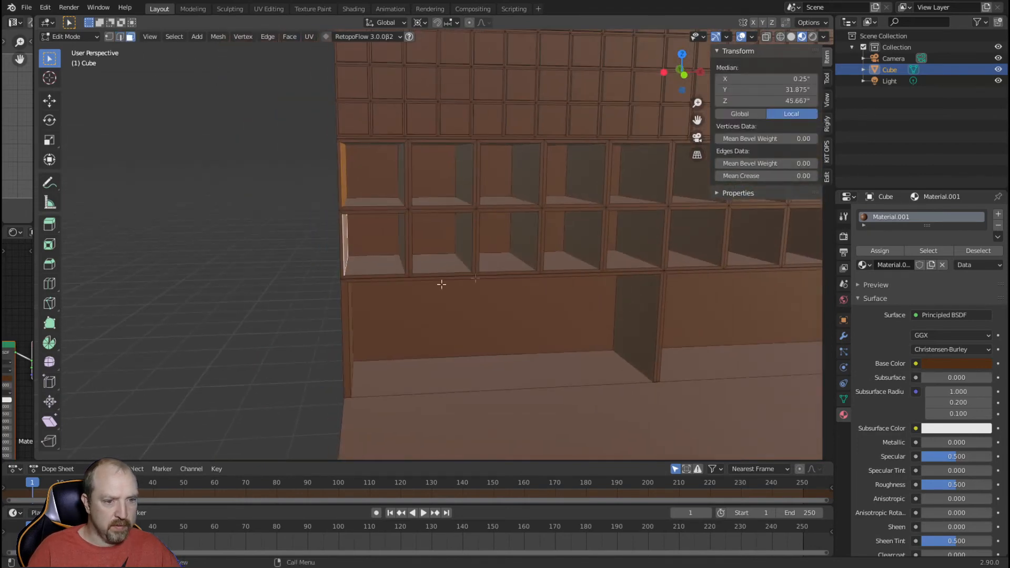
pyautogui.press('g')
pyautogui.press('x')
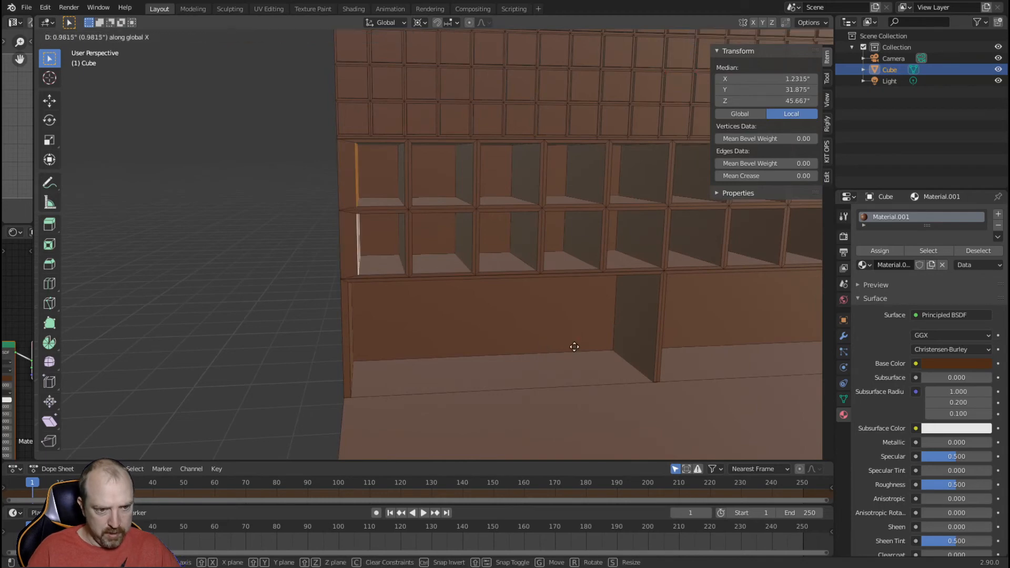
pyautogui.press('.')
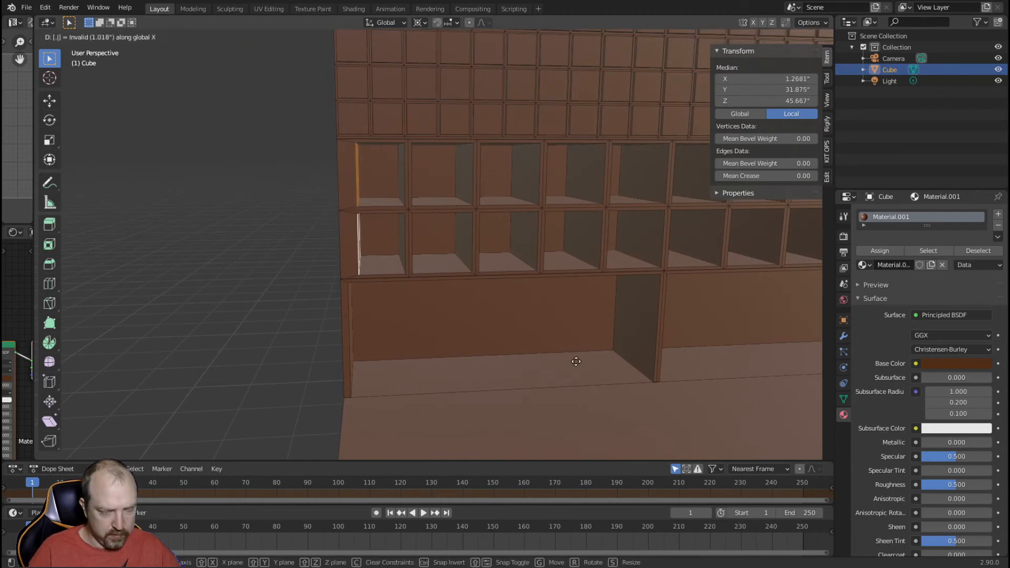
pyautogui.press('5')
pyautogui.press('Return')
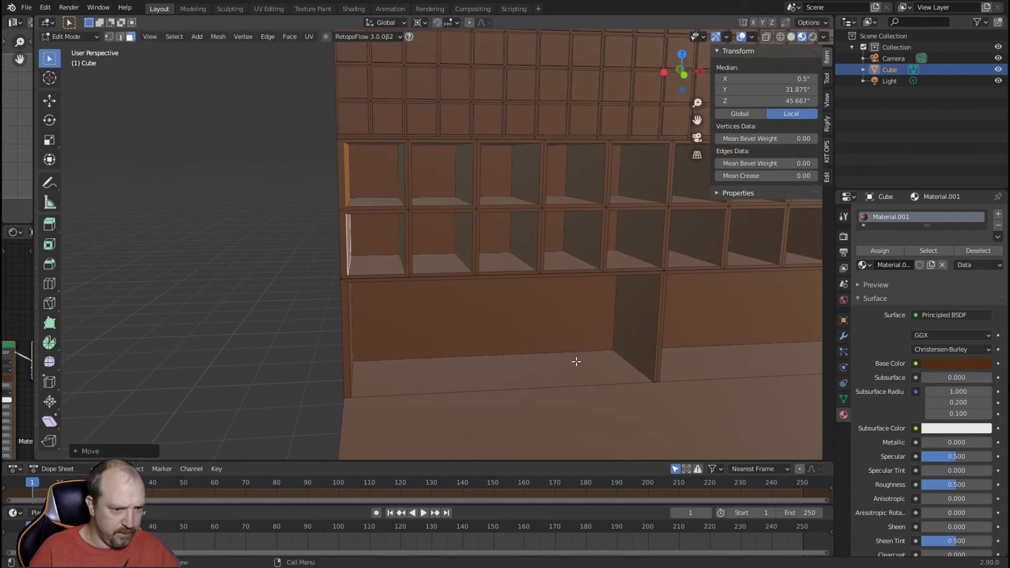
pyautogui.click(230, 320)
pyautogui.keyDown('shift'); pyautogui.moveTo(411, 359); pyautogui.dragTo(419, 334, button='middle'); pyautogui.keyUp('shift')
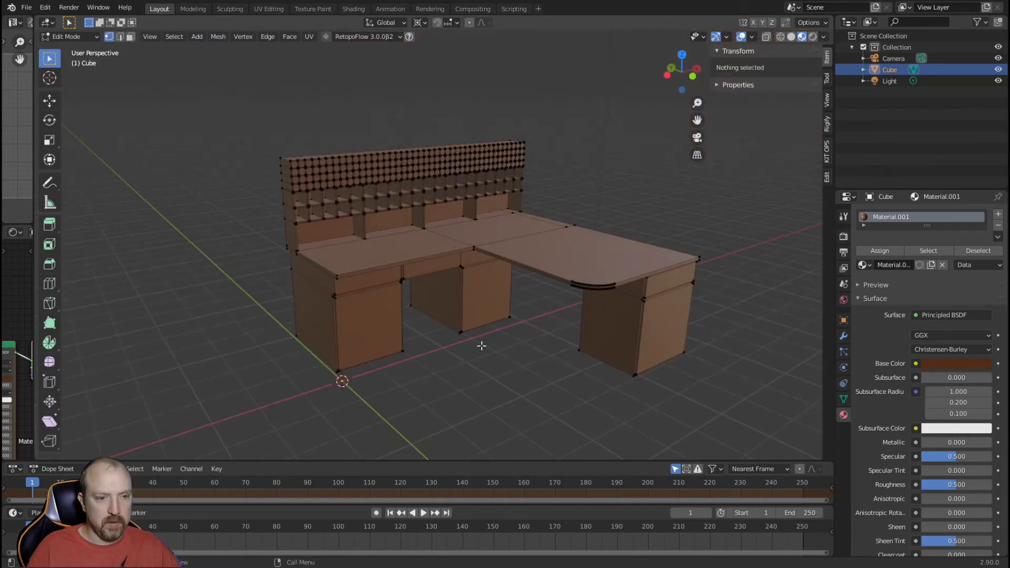
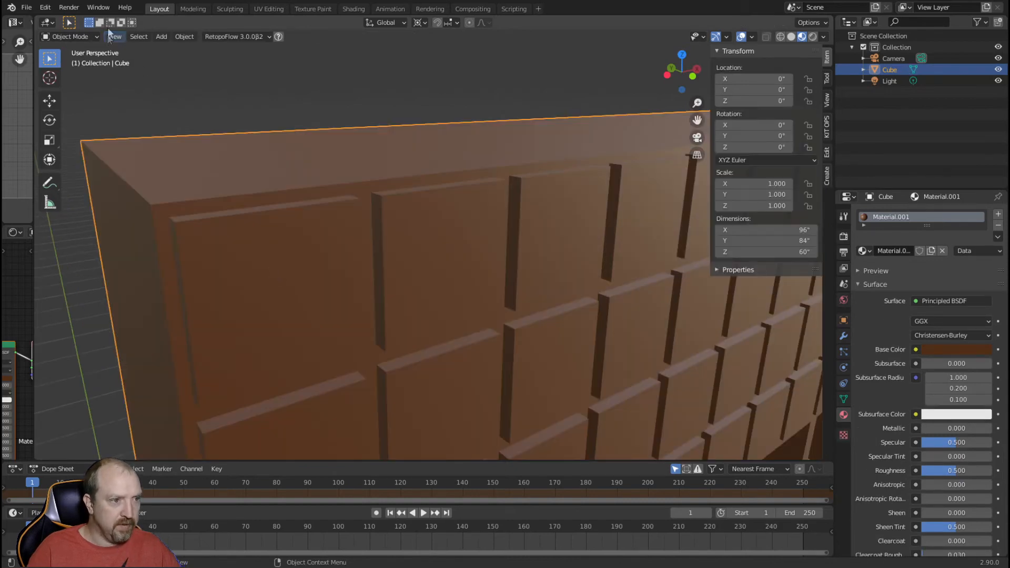
# - Duplicate the front face of the top-row corner drawer in place
pyautogui.press('Tab')
pyautogui.click(130, 37)
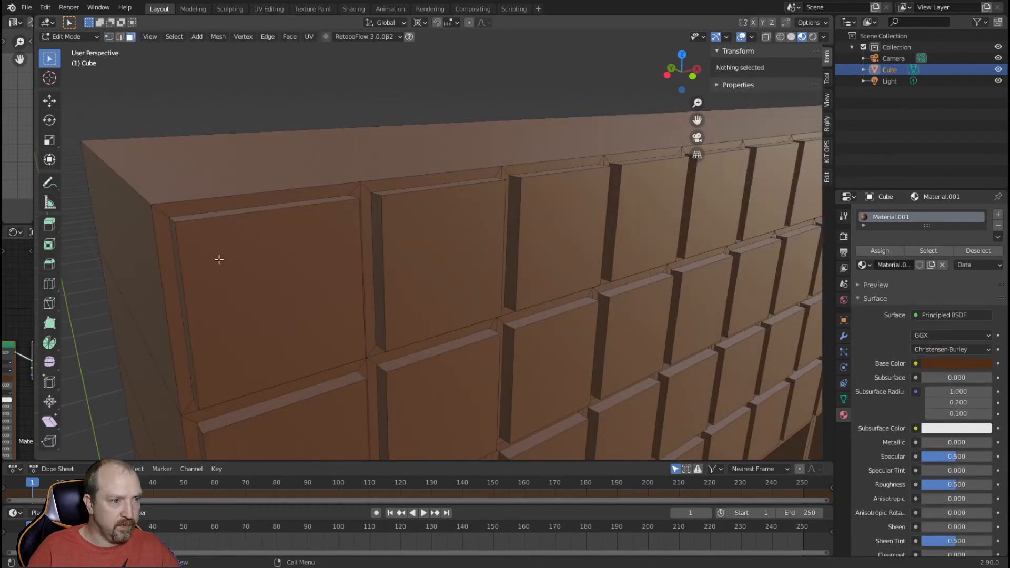
pyautogui.click(334, 352)
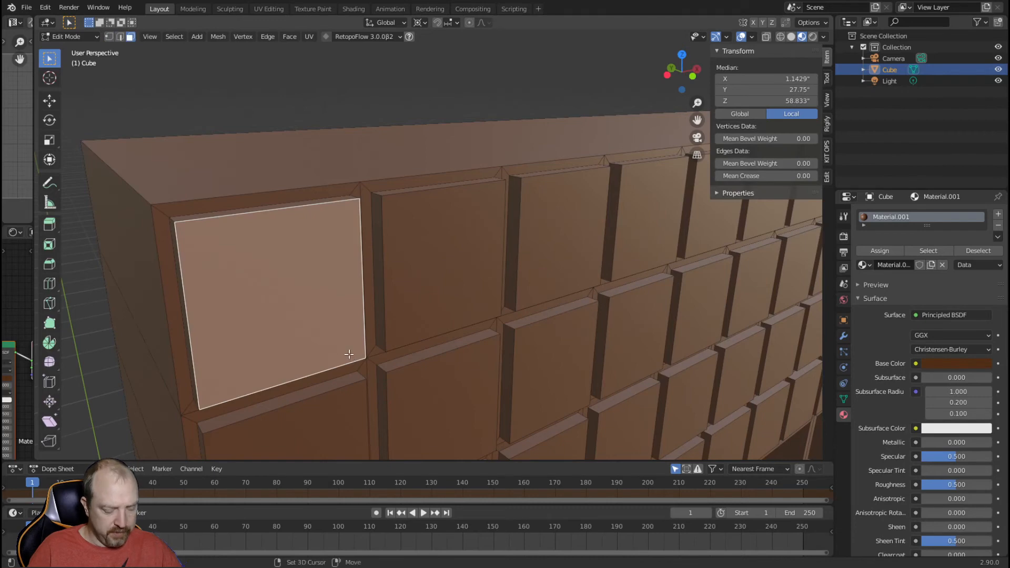
pyautogui.press('g')
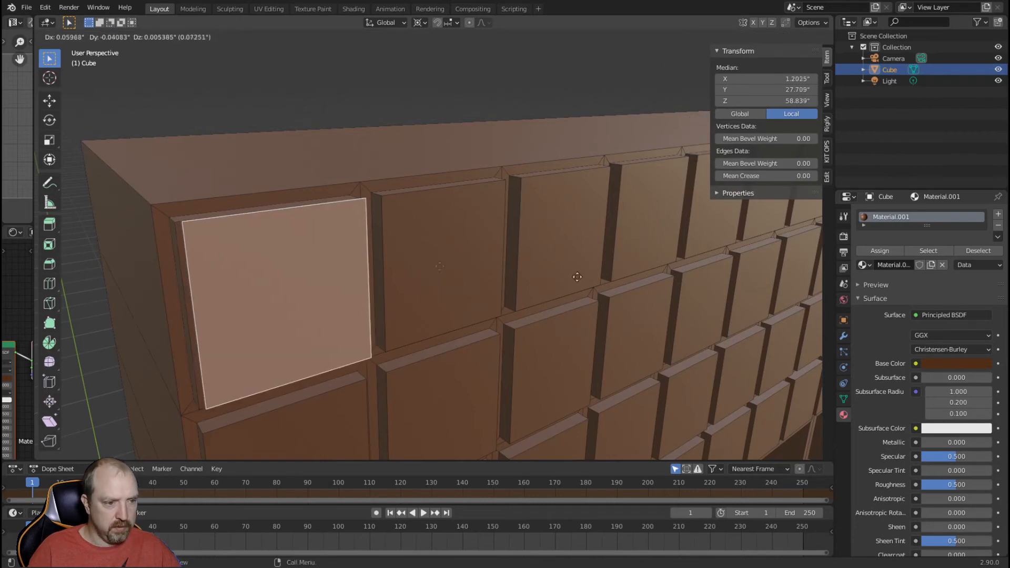
pyautogui.press('s')
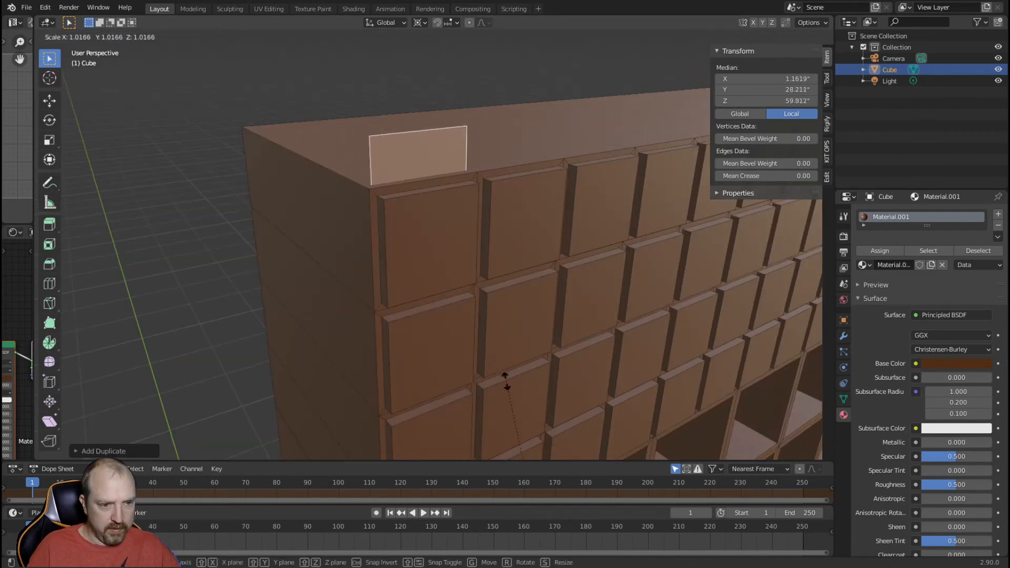
pyautogui.press('Escape')
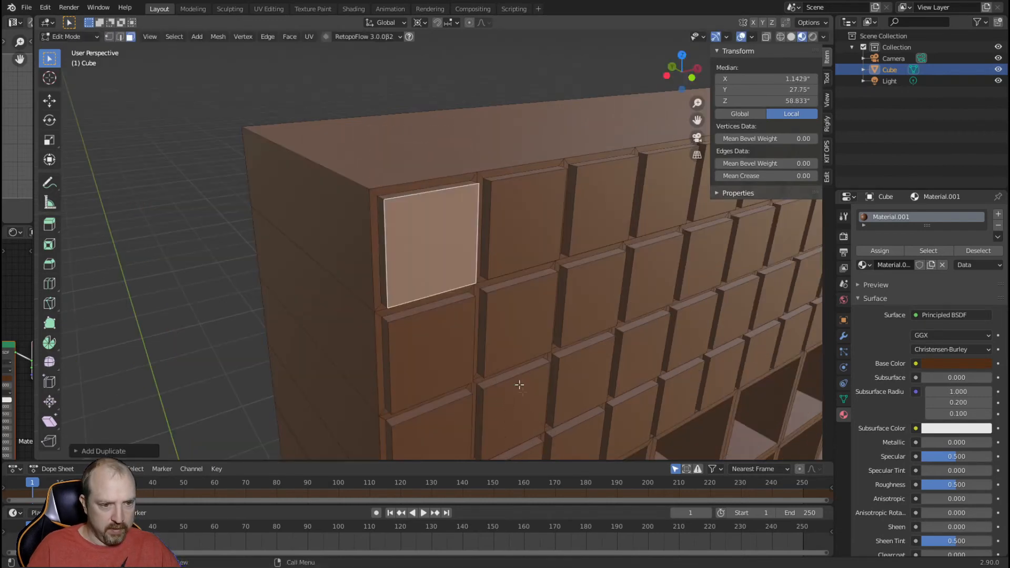
# - Set the pivot point to Individual Origins and scale the duplicated face to about half size, flattened along Z into a thin strip
pyautogui.click(424, 24)
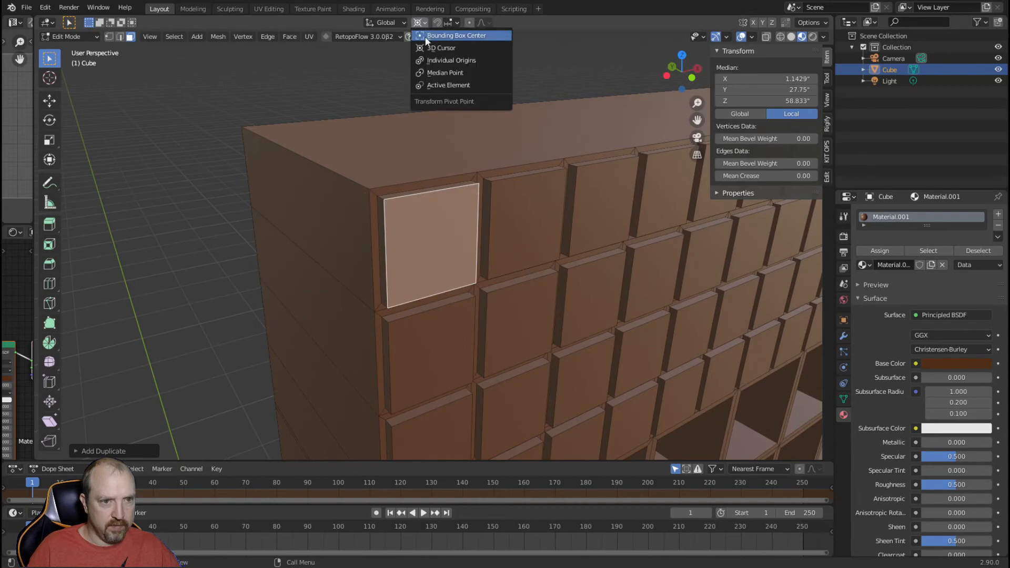
pyautogui.click(426, 59)
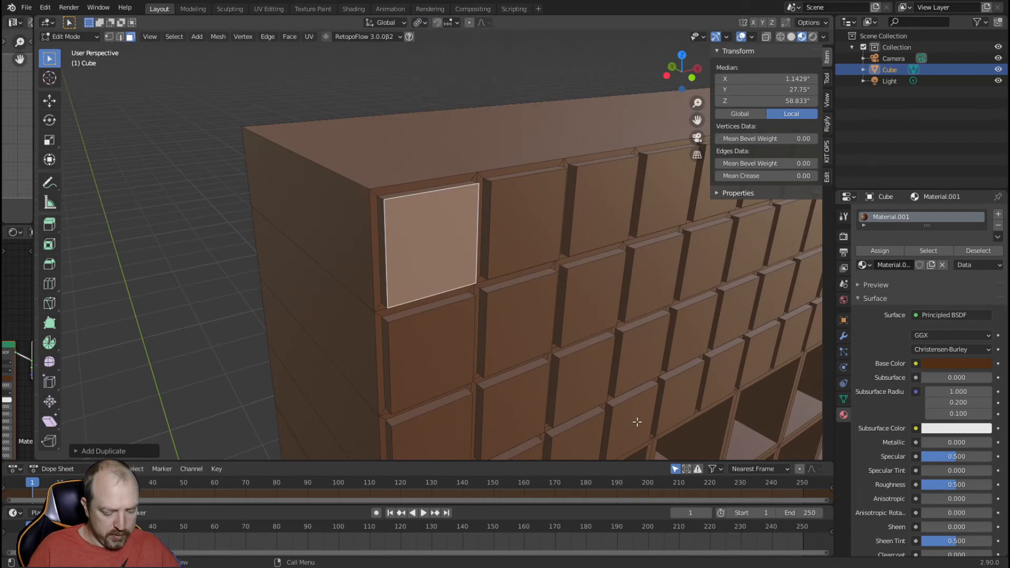
pyautogui.press('s')
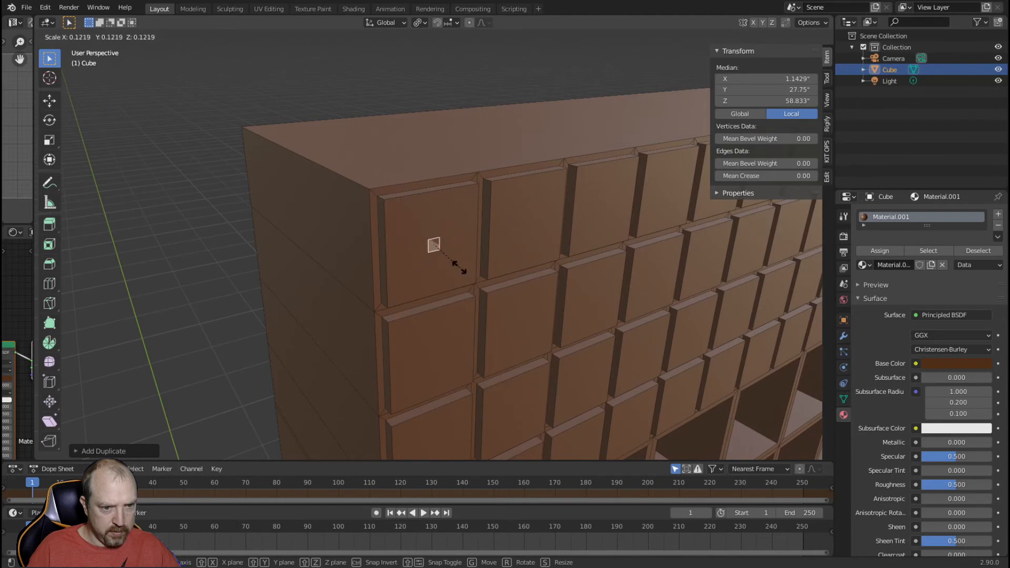
pyautogui.click(544, 348)
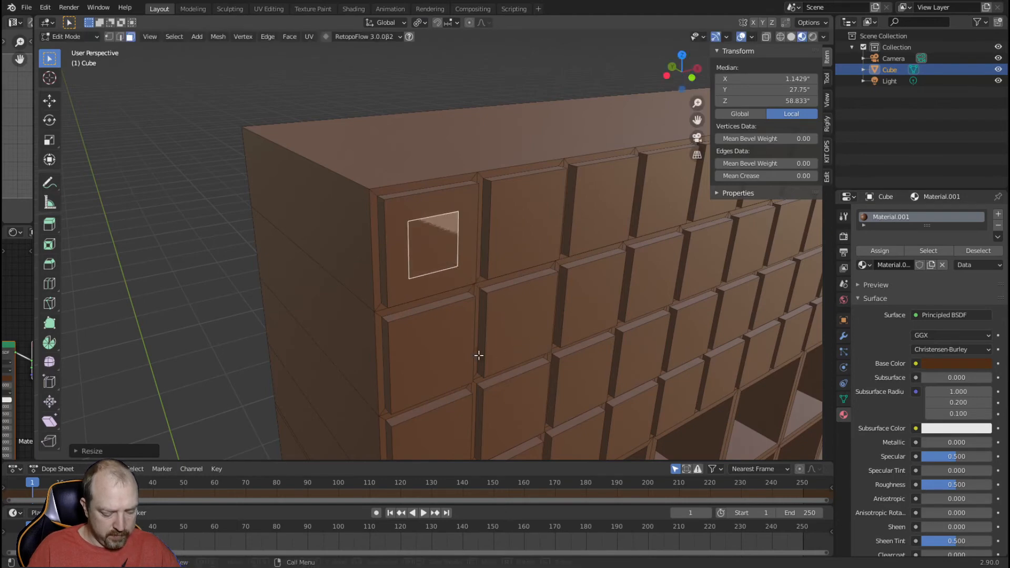
pyautogui.press('s')
pyautogui.press('z')
pyautogui.click(446, 259)
# - Move the strip up about 0.69 in along Z and about 0.37 in out from the drawer front along Y
pyautogui.press('g')
pyautogui.press('z')
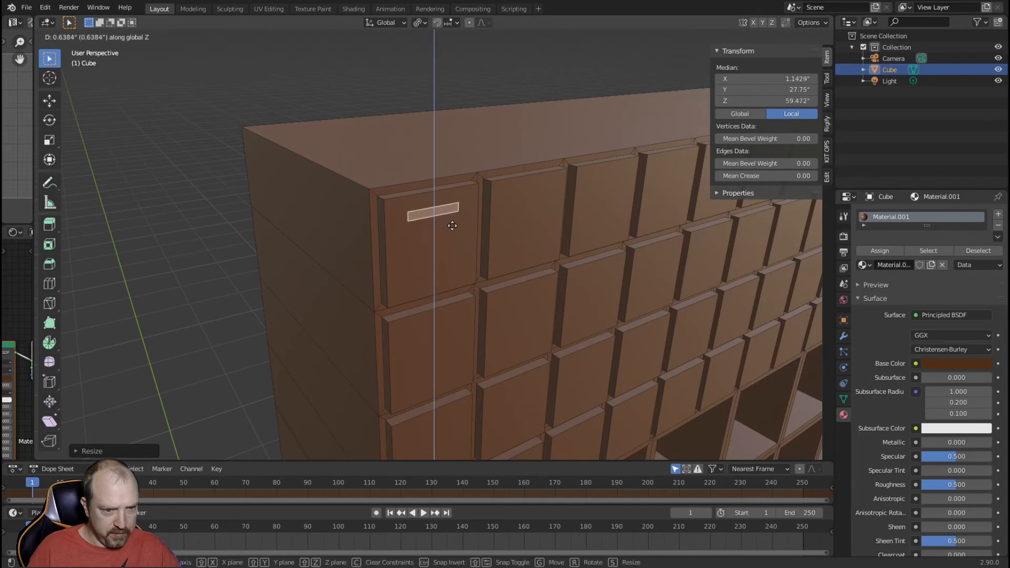
pyautogui.click(452, 226)
pyautogui.scroll(2, 450, 225)
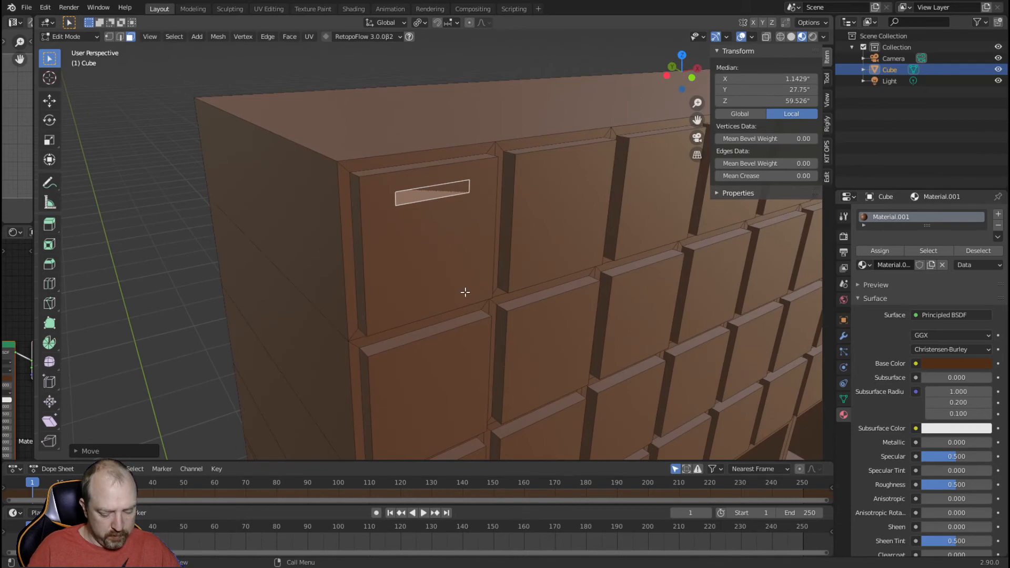
pyautogui.press('g')
pyautogui.press('y')
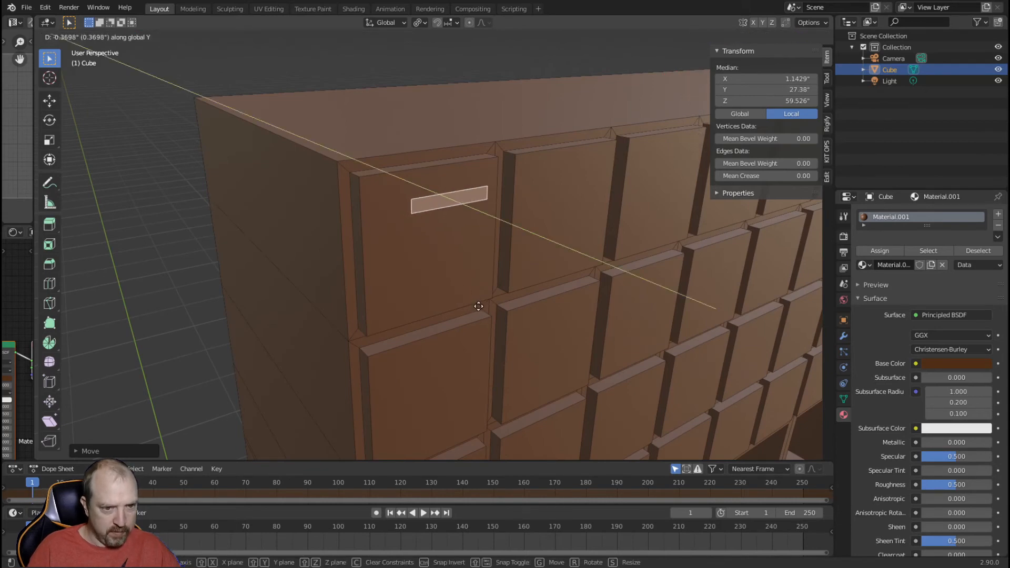
pyautogui.click(478, 306)
# - Divide the handle strip into seven segments with six evenly spaced vertical loop cuts
pyautogui.moveTo(478, 306); pyautogui.dragTo(463, 264, button='middle')
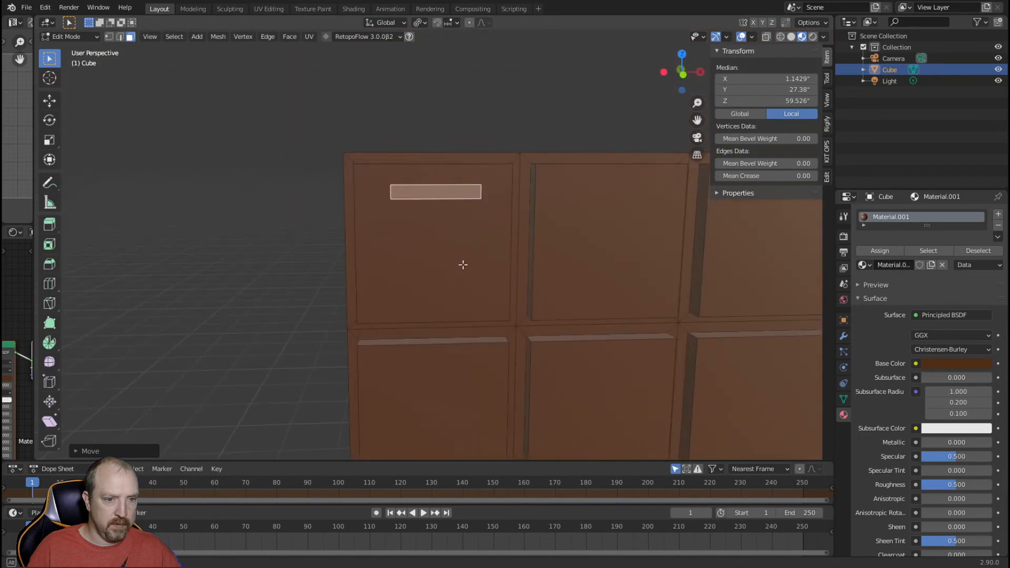
pyautogui.hotkey('ctrl', 'r')
pyautogui.scroll(2, 417, 197)
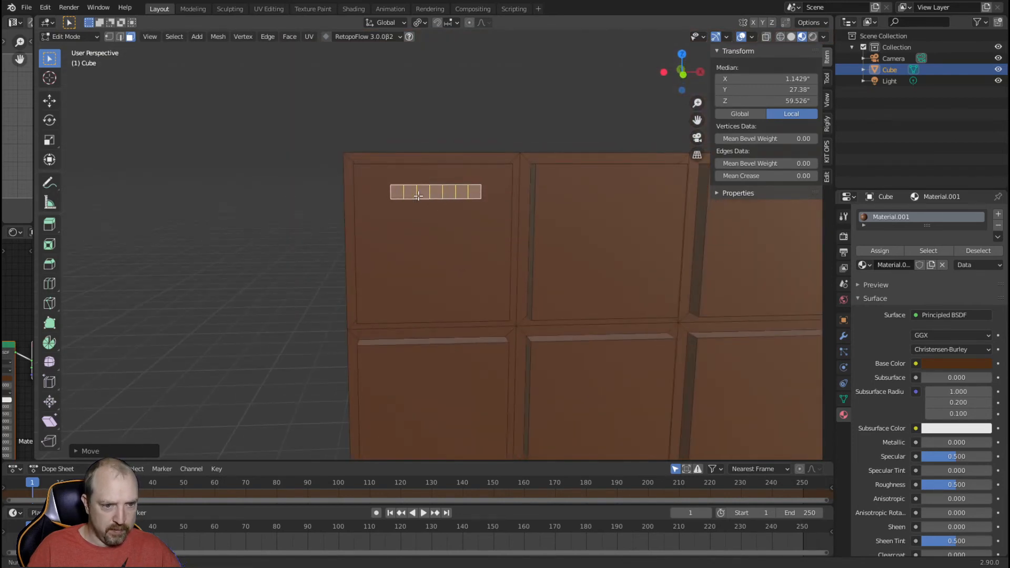
pyautogui.click(419, 195)
pyautogui.rightClick(420, 197)
pyautogui.click(432, 270)
# - Select all faces of the handle strip and set the viewport's Clip Start to 0.001 in
pyautogui.moveTo(433, 270); pyautogui.dragTo(506, 187, button='middle')
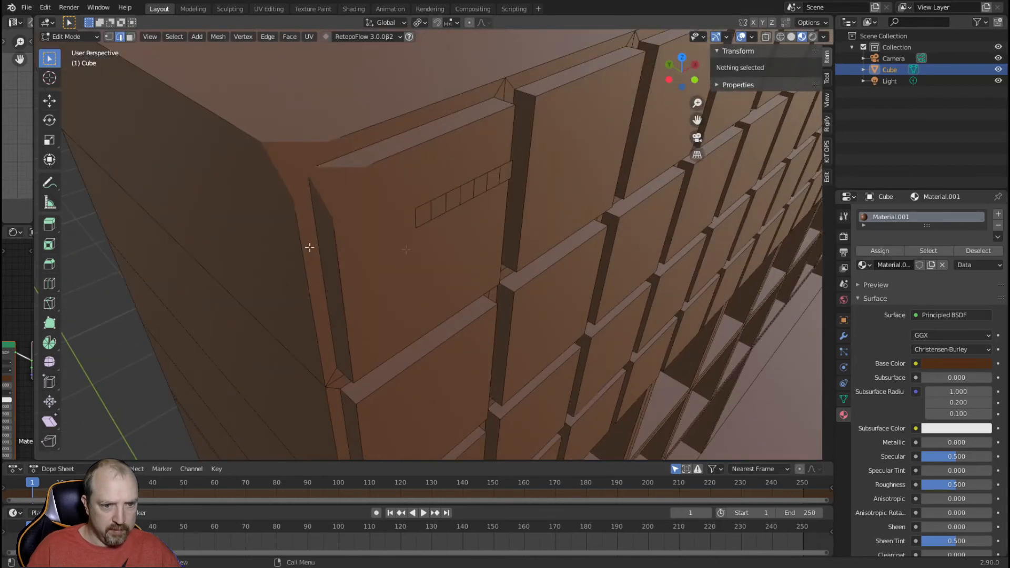
pyautogui.keyDown('alt'); pyautogui.click(430, 213); pyautogui.keyUp('alt')
pyautogui.moveTo(497, 247); pyautogui.dragTo(694, 156, button='middle')
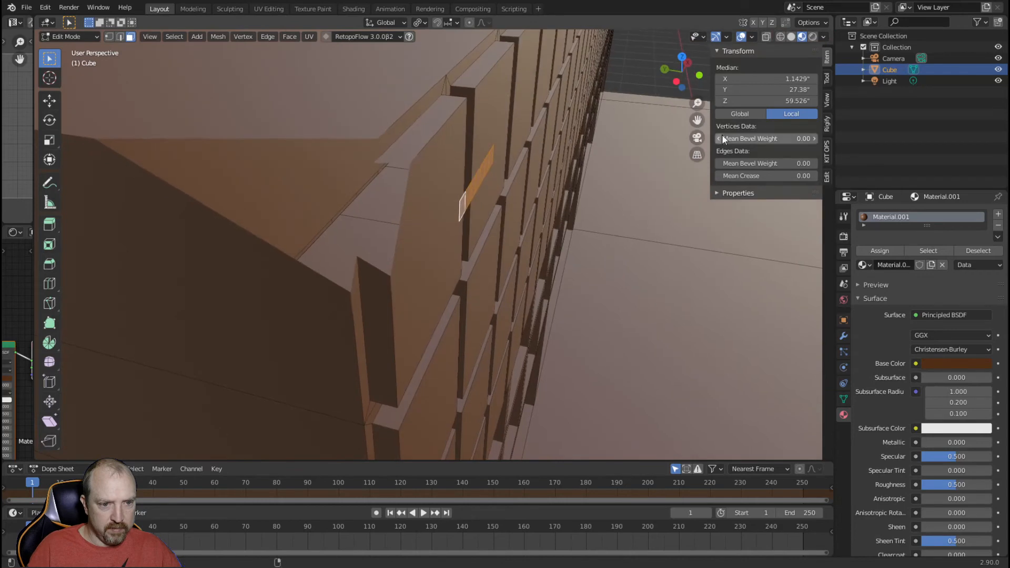
pyautogui.click(827, 99)
pyautogui.click(787, 80)
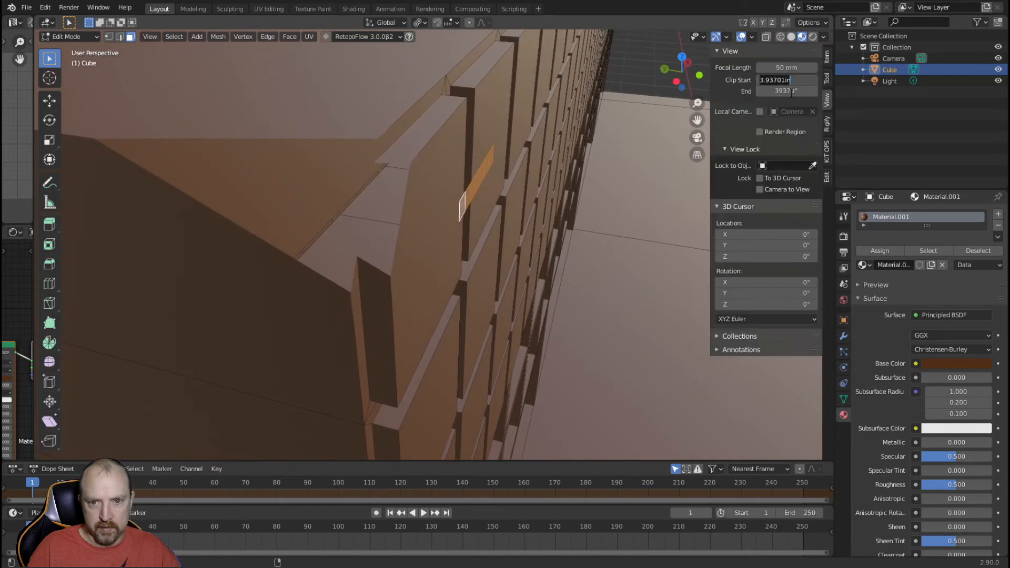
pyautogui.press('BackSpace')
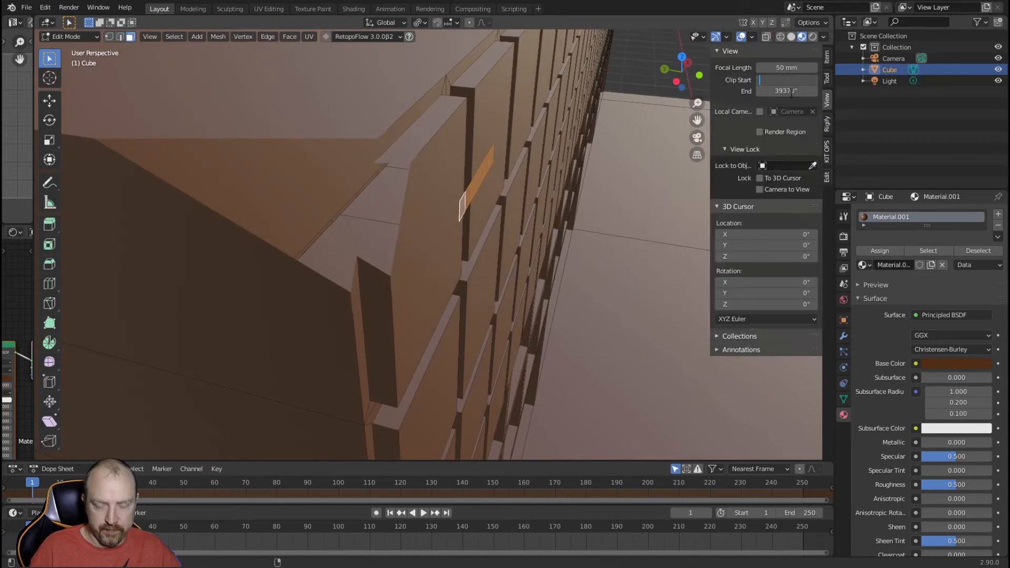
pyautogui.write('.001')
pyautogui.press('Return')
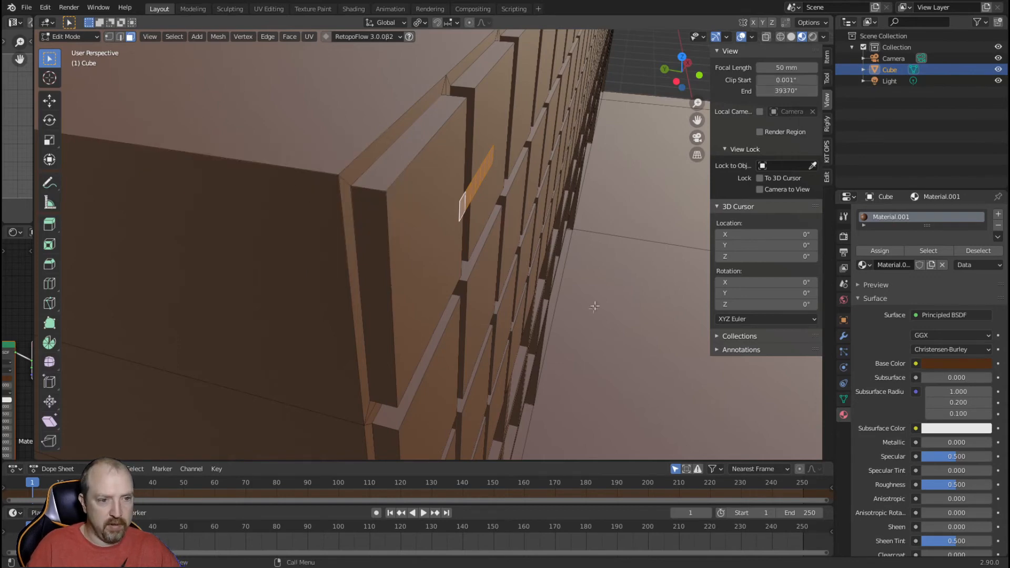
# - Extrude the selected handle strip by 0.125 in to give the bar thickness
pyautogui.press('e')
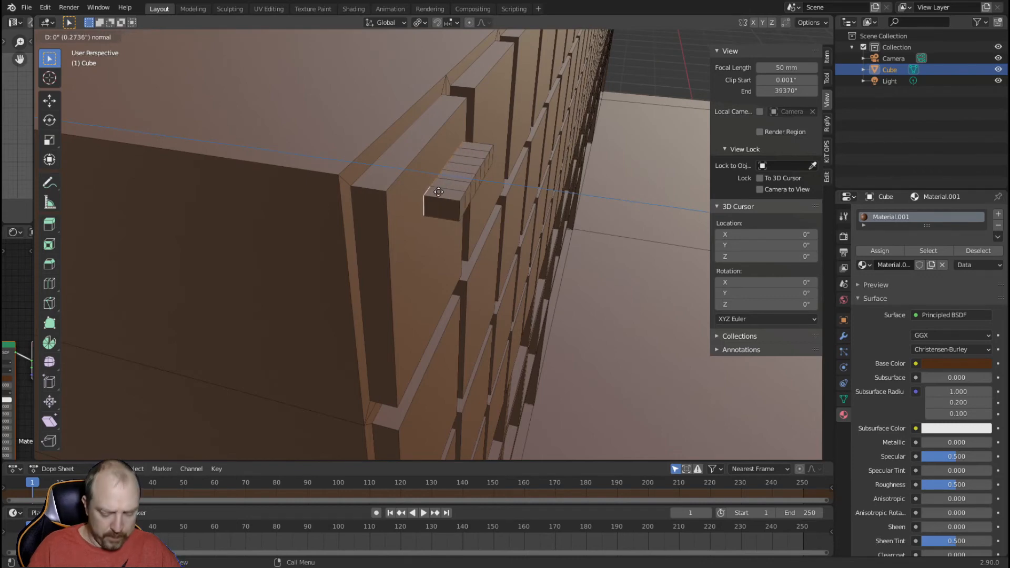
pyautogui.write('.125')
pyautogui.press('Return')
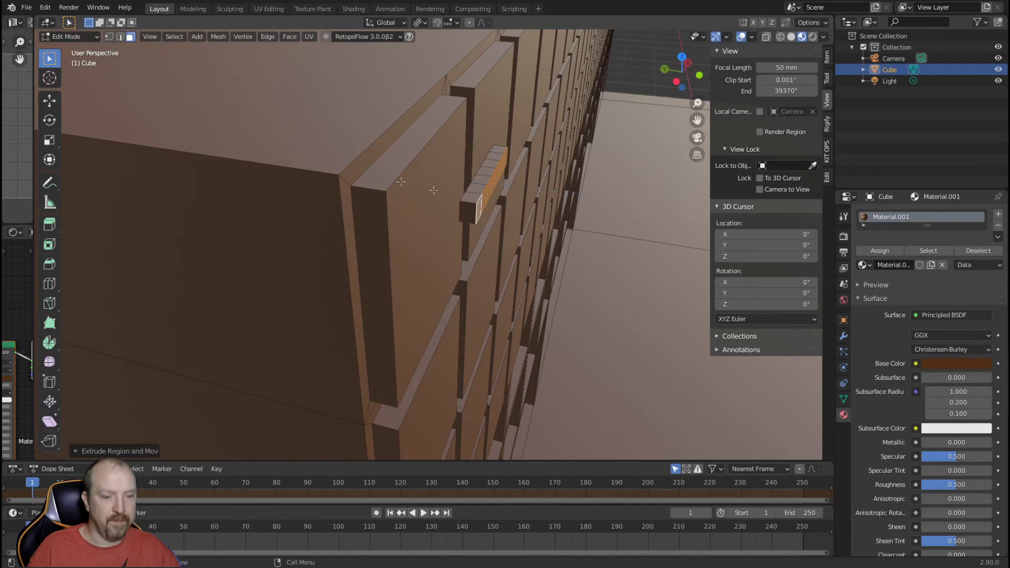
# - Extrude the rear faces of the bar's two end segments back to the drawer front to form the handle legs
pyautogui.moveTo(485, 255); pyautogui.dragTo(457, 239, button='middle')
pyautogui.click(392, 153)
pyautogui.moveTo(497, 290); pyautogui.dragTo(445, 296, button='middle')
pyautogui.press('e')
pyautogui.click(486, 295)
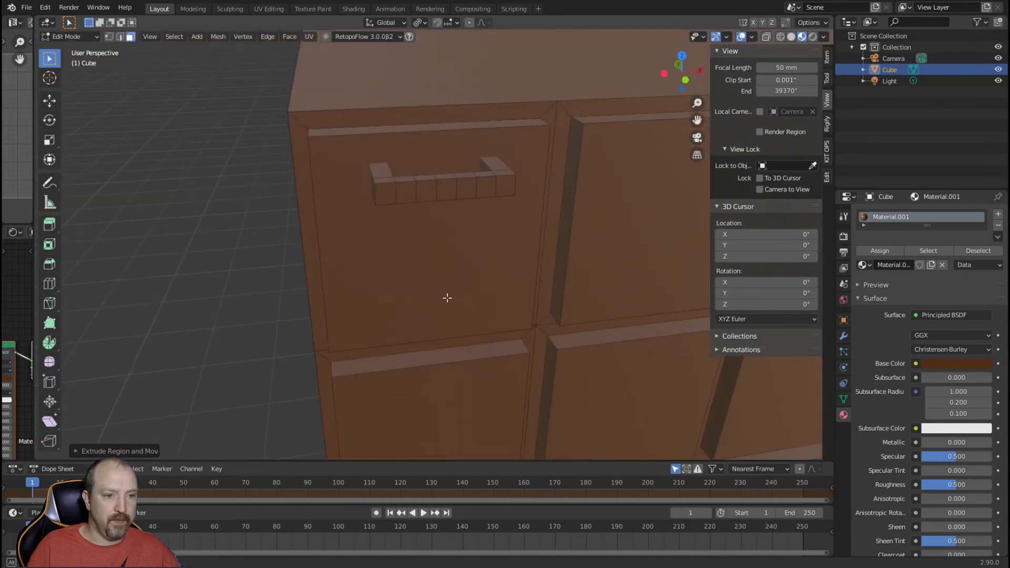
# - Move the handle bar's middle segments about 0.065 in outward along Y, leaving the two end segments angled
pyautogui.click(409, 184)
pyautogui.keyDown('alt'); pyautogui.click(424, 182); pyautogui.keyUp('alt')
pyautogui.keyDown('alt'); pyautogui.keyDown('shift'); pyautogui.click(487, 180); pyautogui.keyUp('shift'); pyautogui.keyUp('alt')
pyautogui.moveTo(476, 258); pyautogui.dragTo(403, 264, button='middle')
pyautogui.press('KP_3')
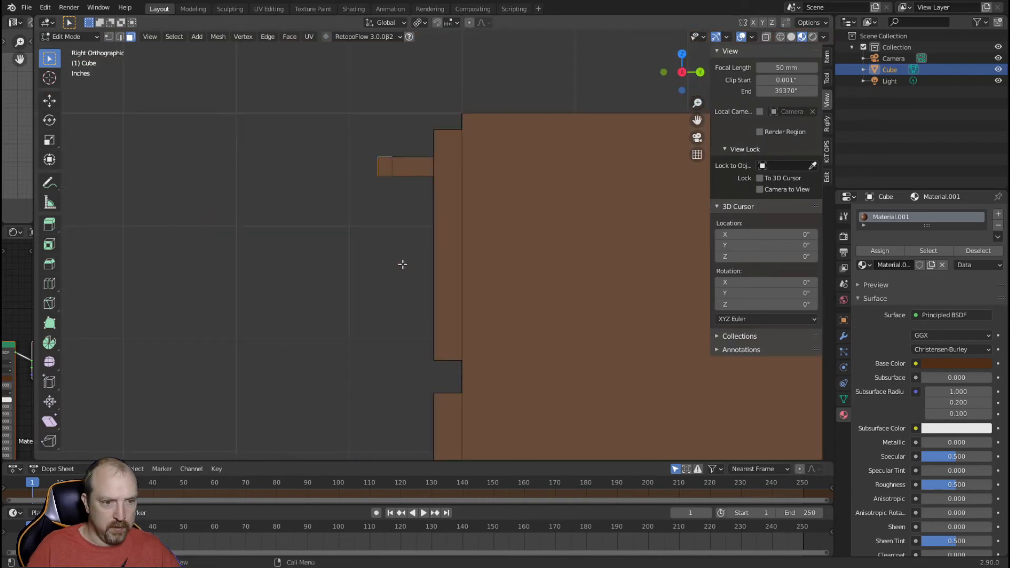
pyautogui.press('g')
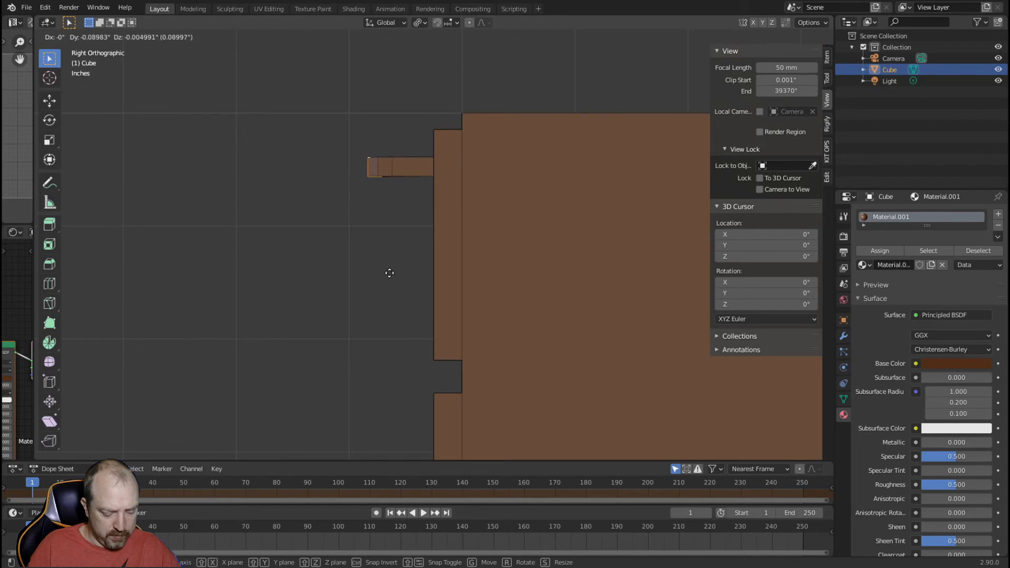
pyautogui.press('y')
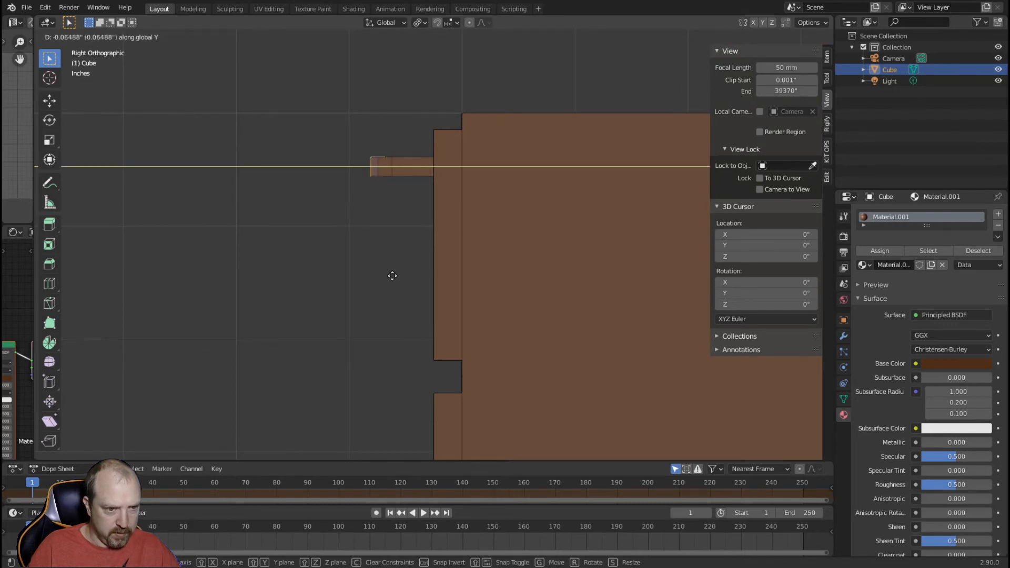
pyautogui.click(392, 276)
pyautogui.moveTo(381, 274); pyautogui.dragTo(538, 316, button='middle')
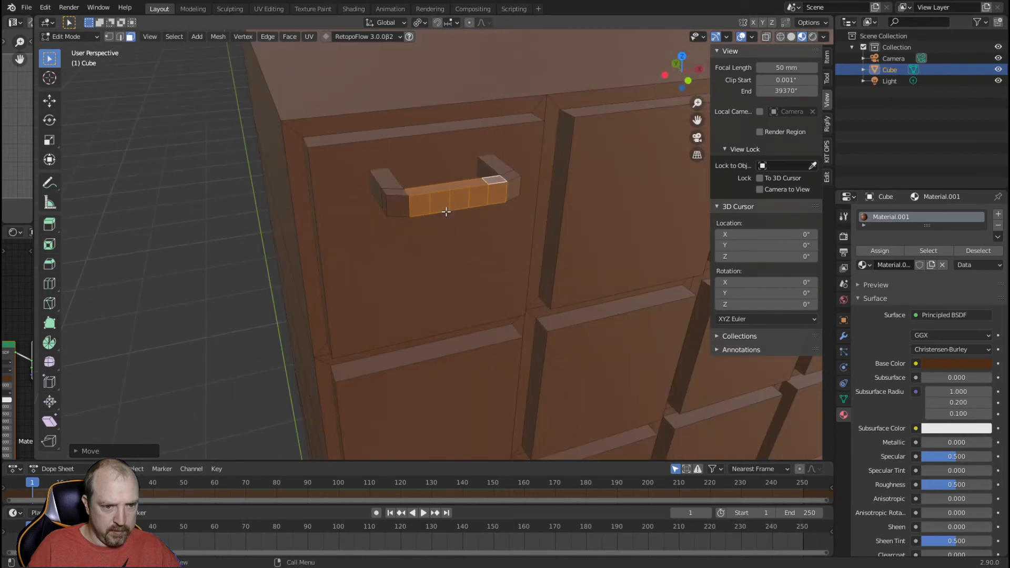
# - Lower the handle bar's middle segments along Z so the grip dips between the two ends
pyautogui.moveTo(455, 284); pyautogui.dragTo(436, 275, button='middle')
pyautogui.keyDown('shift'); pyautogui.click(404, 182); pyautogui.keyUp('shift')
pyautogui.keyDown('shift'); pyautogui.click(488, 181); pyautogui.keyUp('shift')
pyautogui.press('g')
pyautogui.press('z')
pyautogui.click(499, 226)
pyautogui.moveTo(498, 226); pyautogui.dragTo(455, 207, button='middle')
pyautogui.click(210, 244)
# - Select the faces of the handle's curved bar and move them back along Y toward the drawer, shortening the legs
pyautogui.moveTo(337, 223); pyautogui.dragTo(489, 208, button='middle')
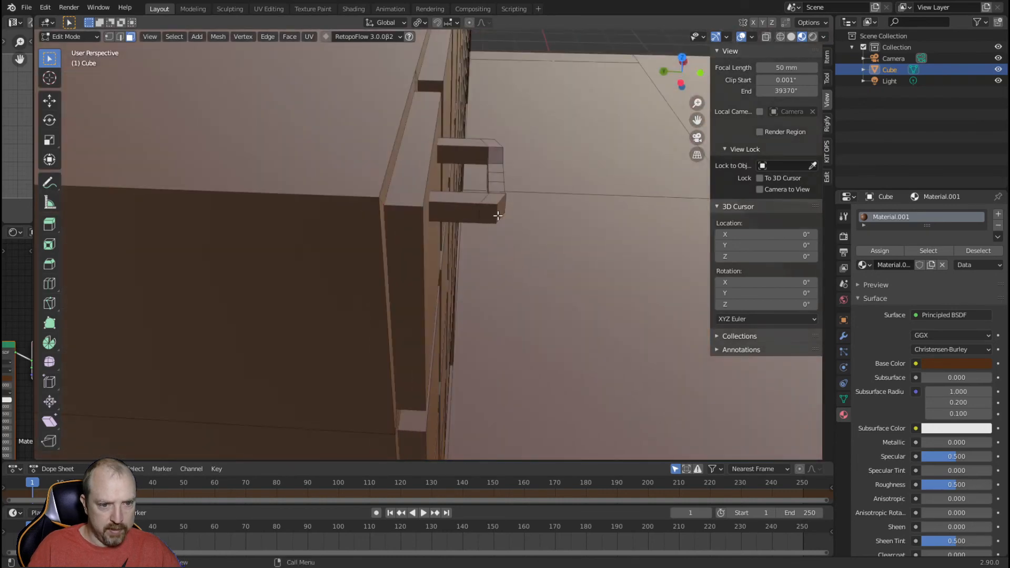
pyautogui.keyDown('alt'); pyautogui.click(491, 203); pyautogui.keyUp('alt')
pyautogui.moveTo(491, 202); pyautogui.dragTo(473, 218, button='middle')
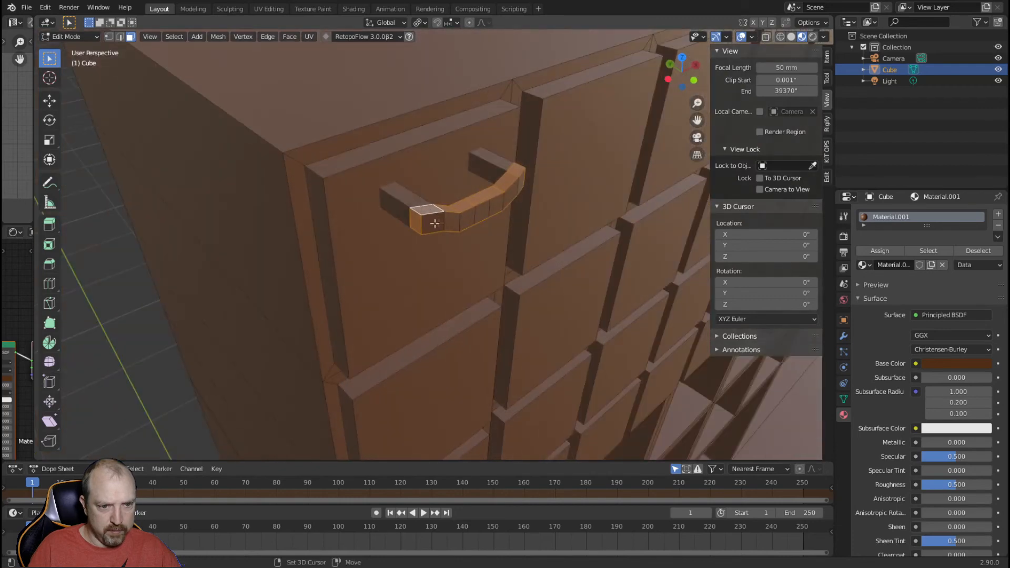
pyautogui.keyDown('ctrl'); pyautogui.click(521, 182); pyautogui.keyUp('ctrl')
pyautogui.moveTo(466, 244); pyautogui.dragTo(591, 275, button='middle')
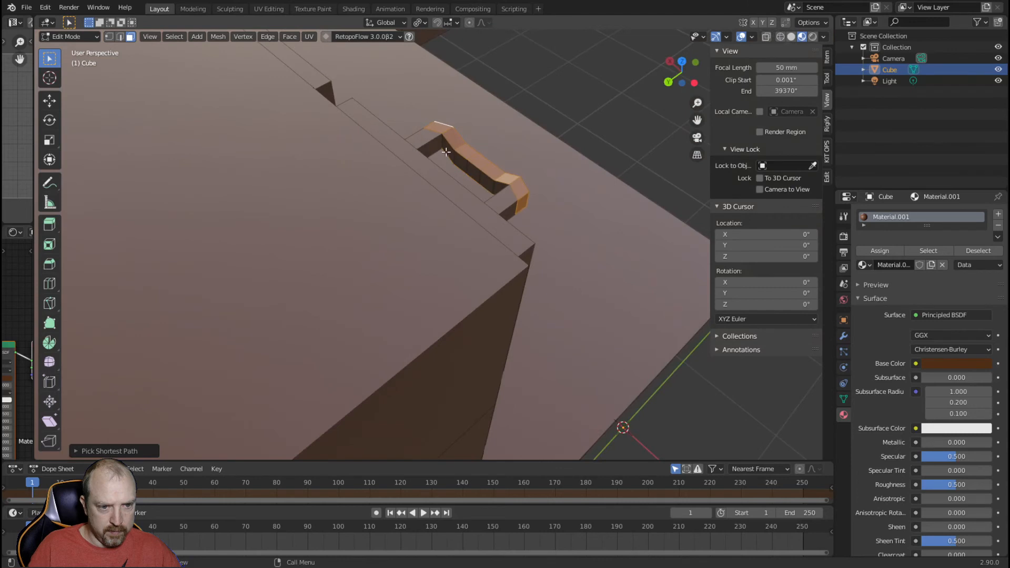
pyautogui.moveTo(498, 188); pyautogui.dragTo(461, 252, button='middle')
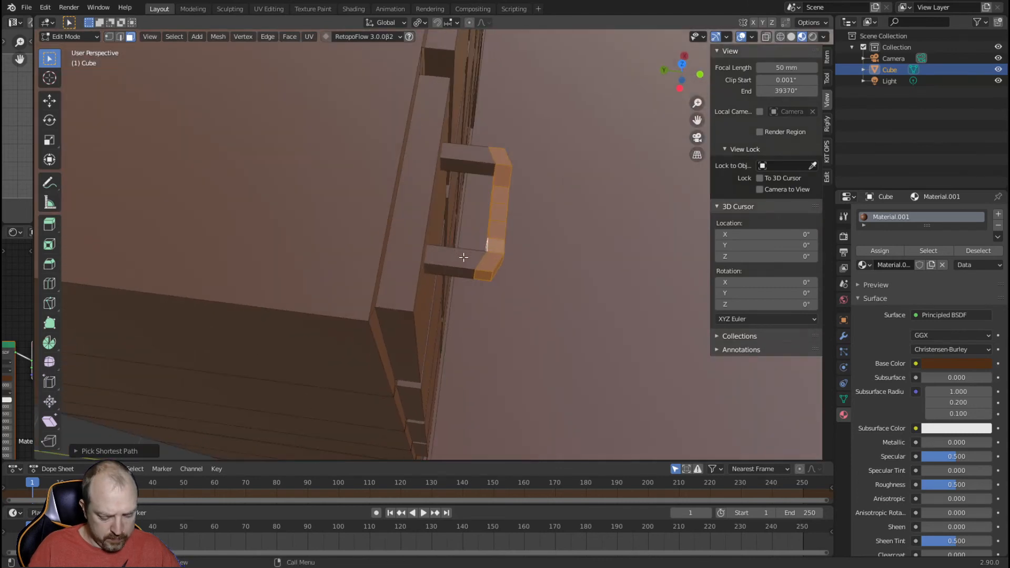
pyautogui.press('g')
pyautogui.press('y')
pyautogui.click(428, 254)
pyautogui.moveTo(521, 299); pyautogui.dragTo(502, 338, button='middle')
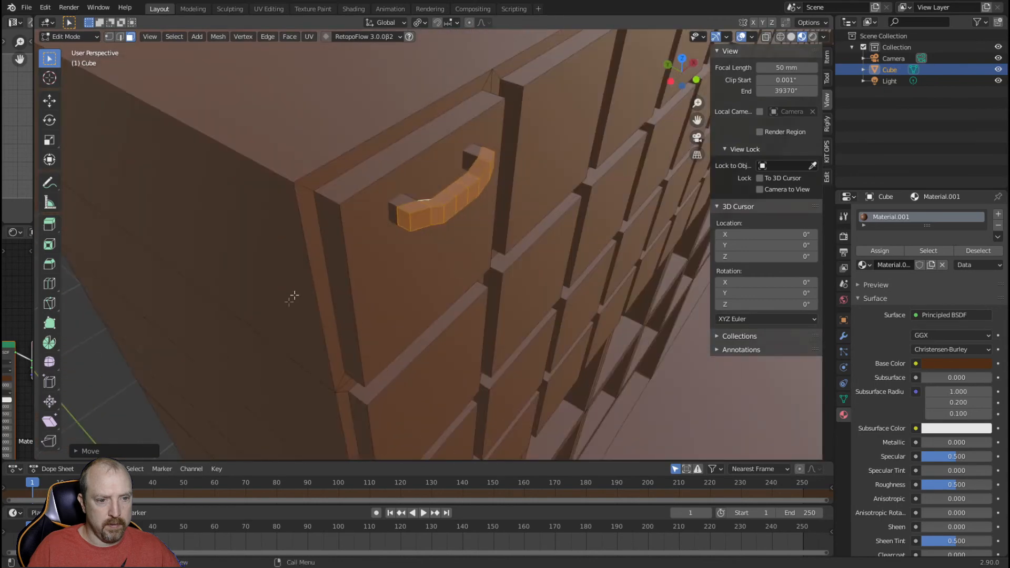
# - Add a second material slot with a new grey material and assign it to the whole handle
pyautogui.click(139, 395)
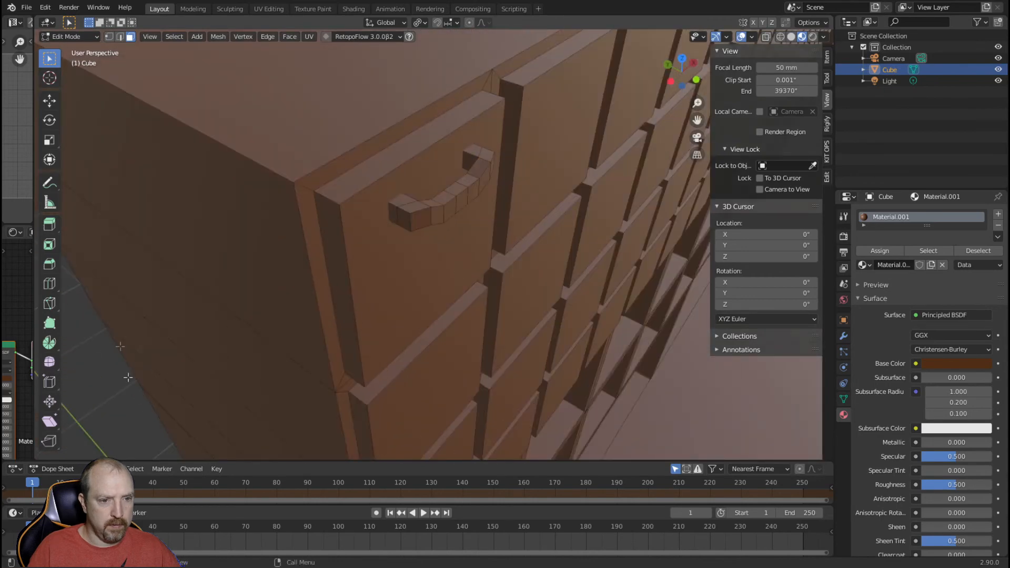
pyautogui.click(120, 37)
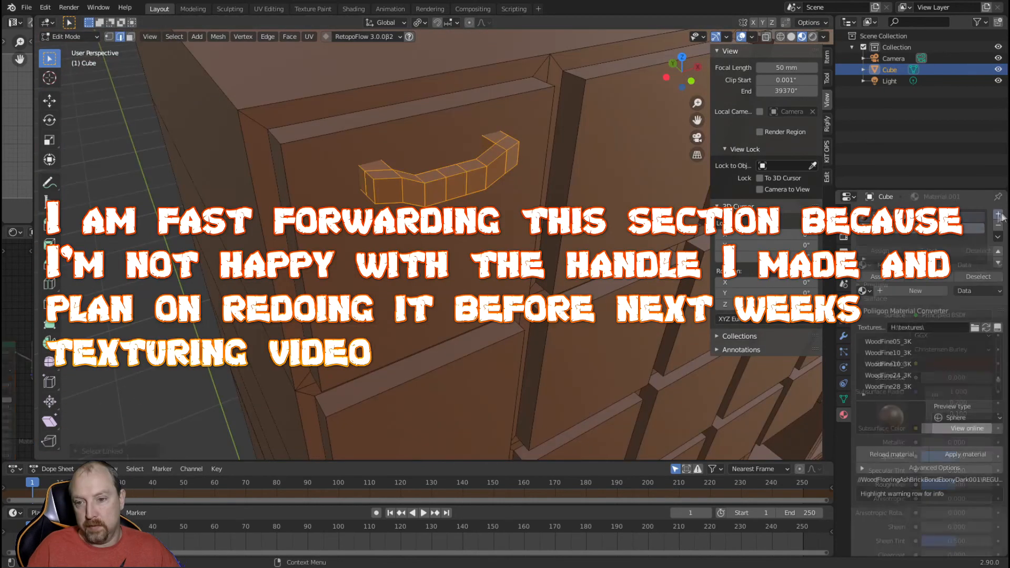
pyautogui.click(947, 290)
pyautogui.click(956, 389)
pyautogui.moveTo(975, 245); pyautogui.dragTo(975, 276)
pyautogui.click(879, 277)
pyautogui.click(474, 325)
# - Round the handle's outer vertical end corners with a multi-segment bevel
pyautogui.moveTo(474, 324); pyautogui.dragTo(437, 237, button='middle')
pyautogui.click(450, 295)
pyautogui.moveTo(450, 284); pyautogui.dragTo(416, 263, button='middle')
pyautogui.keyDown('shift'); pyautogui.click(527, 191); pyautogui.keyUp('shift')
pyautogui.hotkey('ctrl', 'b')
pyautogui.click(575, 289)
pyautogui.moveTo(390, 203); pyautogui.dragTo(423, 193, button='middle')
pyautogui.hotkey('alt', 'a')
# - Bevel the edges at the handle's remaining bends to smooth them into curves
pyautogui.moveTo(481, 172); pyautogui.dragTo(413, 163, button='middle')
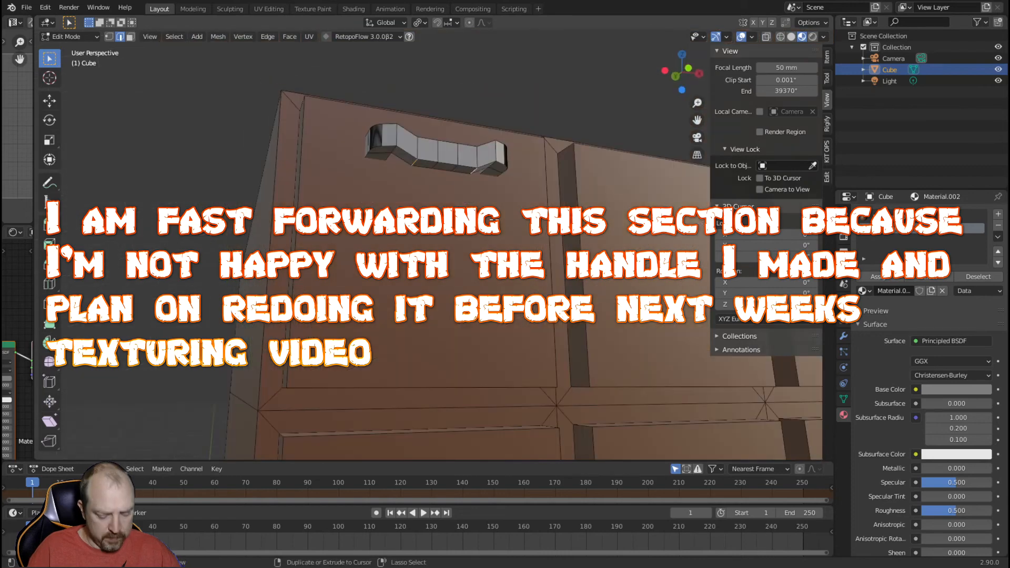
pyautogui.hotkey('ctrl', 'b')
pyautogui.click(508, 223)
pyautogui.hotkey('alt', 'a')
pyautogui.moveTo(495, 92); pyautogui.dragTo(462, 181, button='middle')
pyautogui.hotkey('ctrl', 'b')
pyautogui.click(504, 225)
# - Bevel the handle's upper front edge loop with a single segment, redoing the first attempt
pyautogui.keyDown('alt'); pyautogui.click(373, 188); pyautogui.keyUp('alt')
pyautogui.moveTo(509, 134); pyautogui.dragTo(442, 136, button='middle')
pyautogui.hotkey('ctrl', 'b')
pyautogui.click(451, 193)
pyautogui.click(305, 145)
pyautogui.moveTo(304, 145); pyautogui.dragTo(311, 195, button='middle')
pyautogui.scroll(2, 497, 284)
pyautogui.keyDown('shift'); pyautogui.moveTo(377, 278); pyautogui.dragTo(505, 305, button='middle'); pyautogui.keyUp('shift')
pyautogui.hotkey('ctrl', 'z')
pyautogui.hotkey('ctrl', 'z')
pyautogui.hotkey('ctrl', 'b')
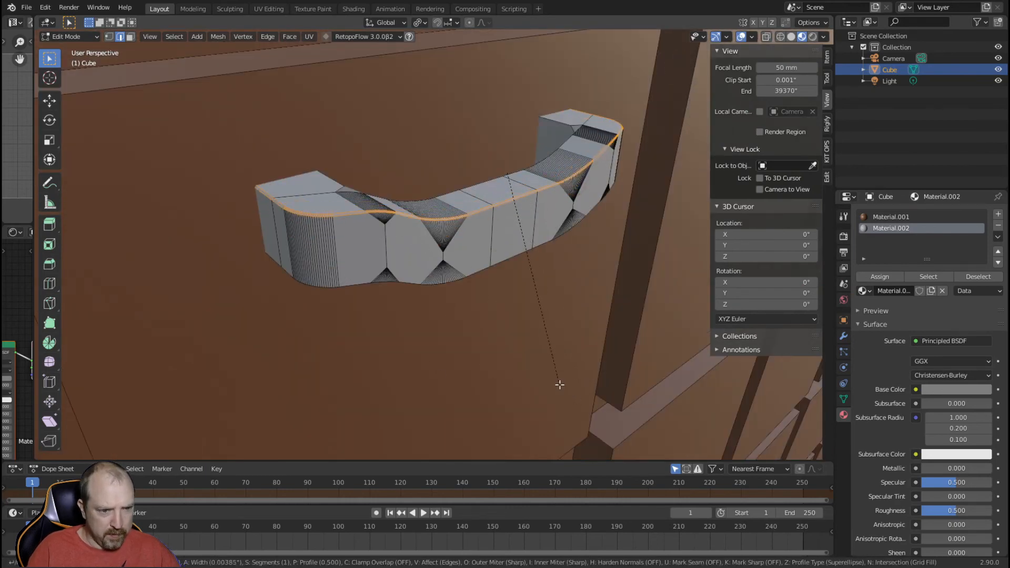
pyautogui.click(489, 300)
# - Bevel the handle's lower front edge loop and return to Object Mode
pyautogui.moveTo(488, 301); pyautogui.dragTo(447, 252, button='middle')
pyautogui.keyDown('ctrl'); pyautogui.click(447, 253); pyautogui.keyUp('ctrl')
pyautogui.hotkey('ctrl', 'b')
pyautogui.click(474, 320)
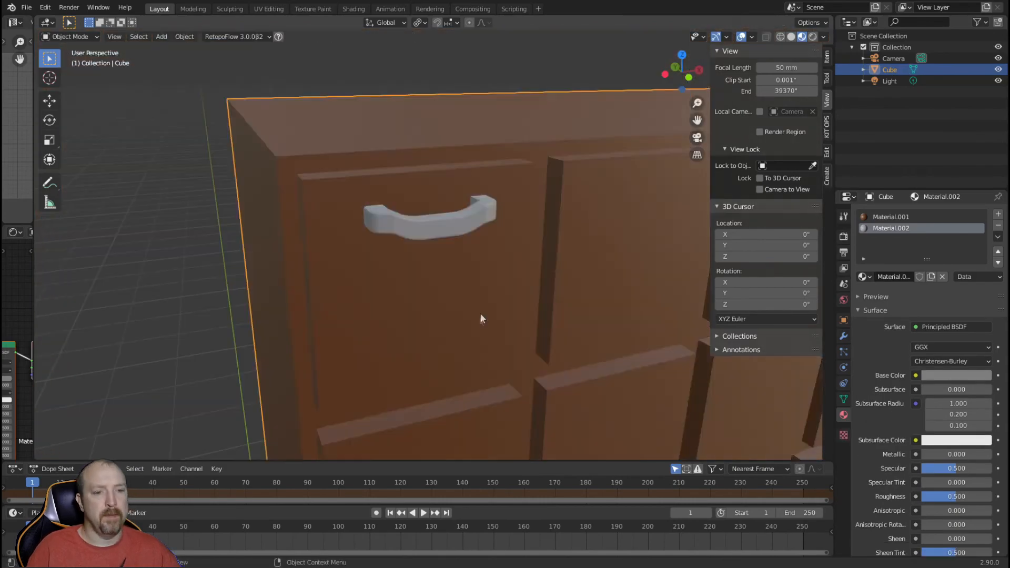
# - Separate the handle from the desk mesh into its own object
pyautogui.moveTo(480, 318); pyautogui.dragTo(497, 329, button='middle')
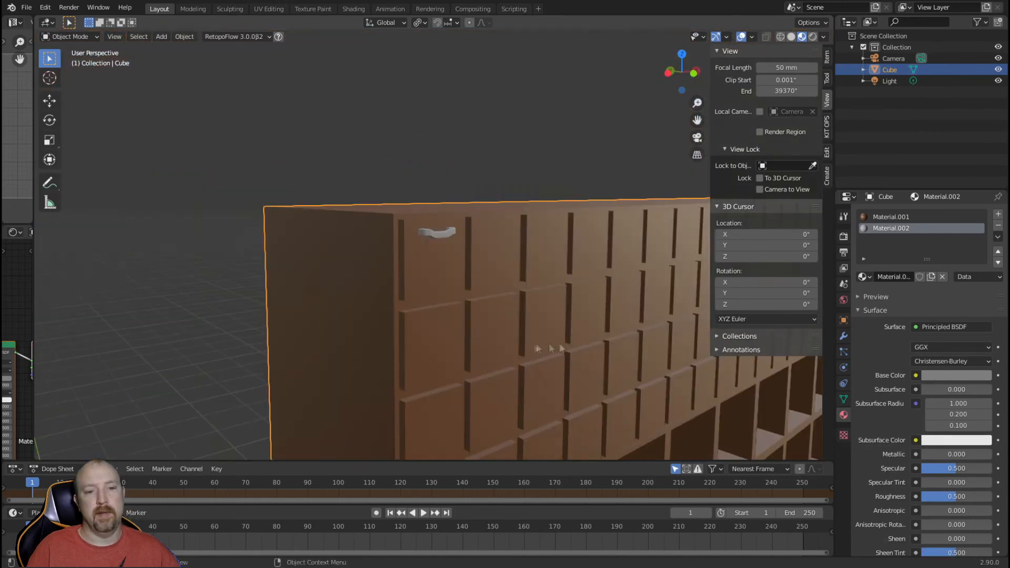
pyautogui.moveTo(551, 349); pyautogui.dragTo(439, 273, button='middle')
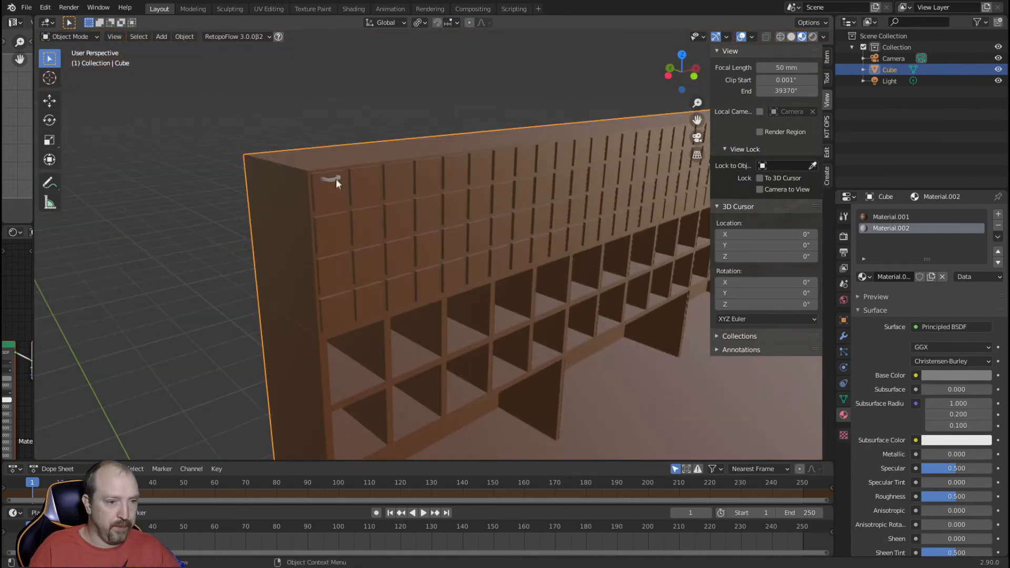
pyautogui.press('Tab')
pyautogui.press('KP_1')
pyautogui.rightClick(350, 255)
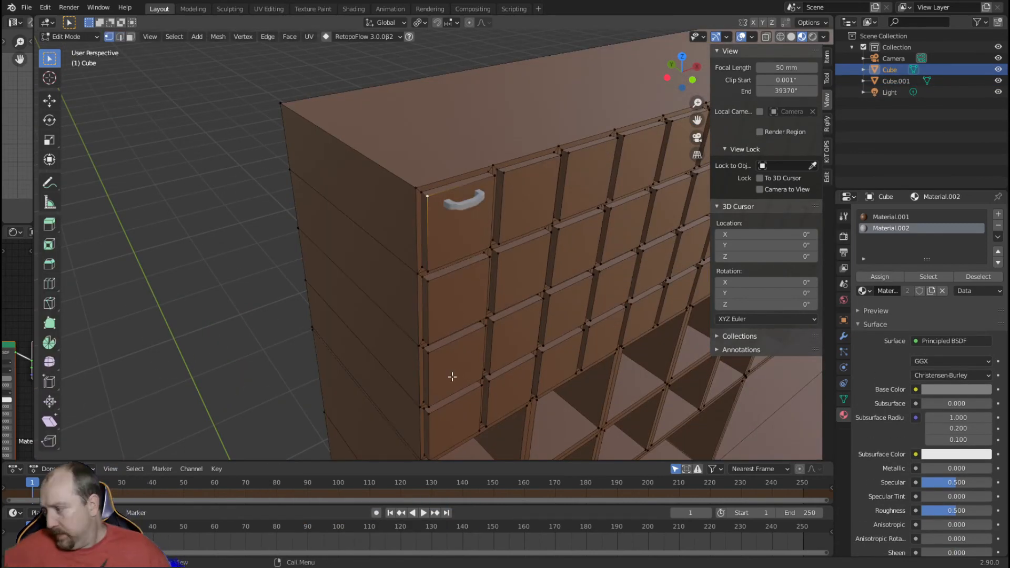
# - Compare the X coordinates of the matching upper corner vertices on the first two drawer fronts
pyautogui.click(826, 57)
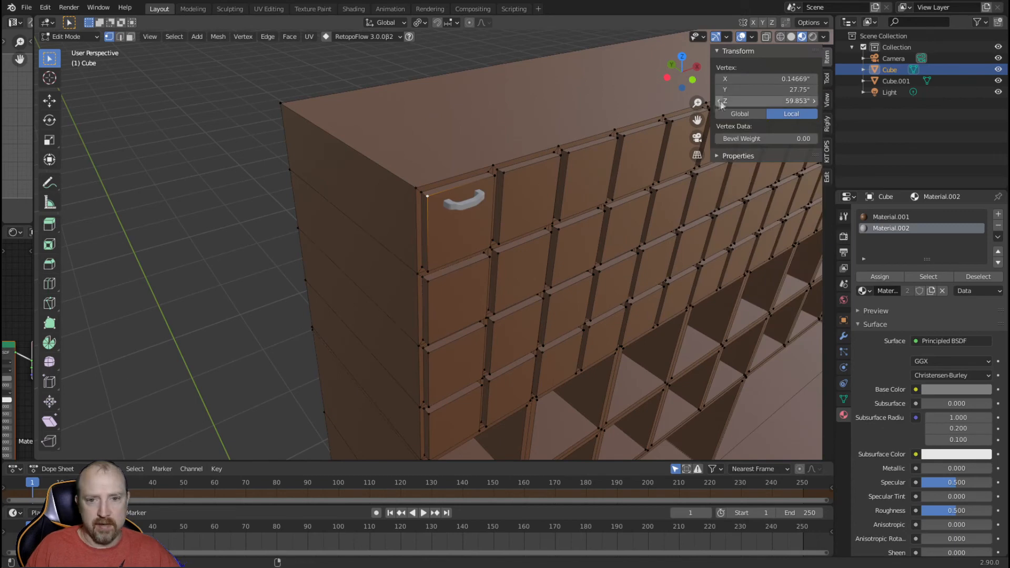
pyautogui.click(504, 173)
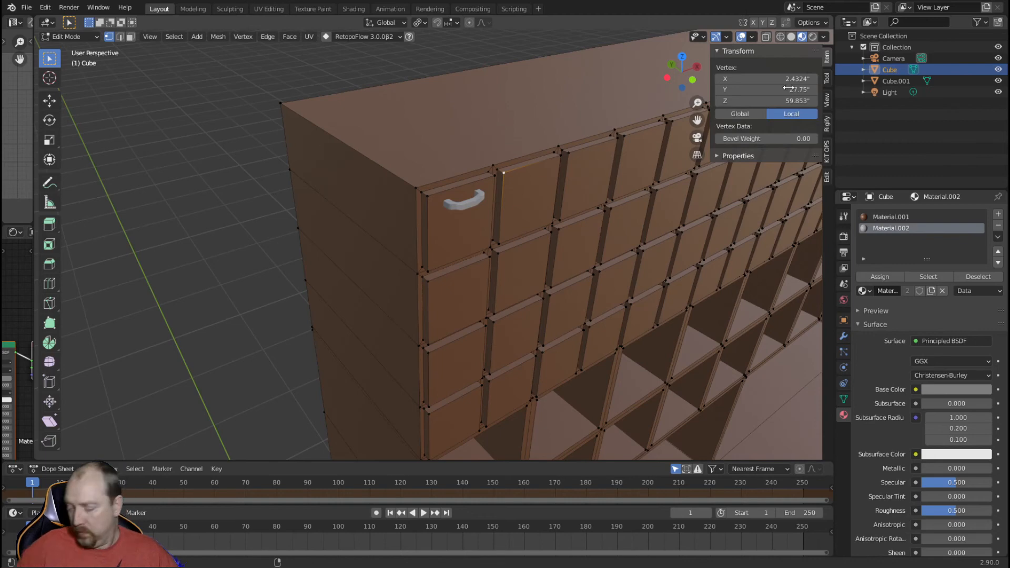
pyautogui.click(431, 198)
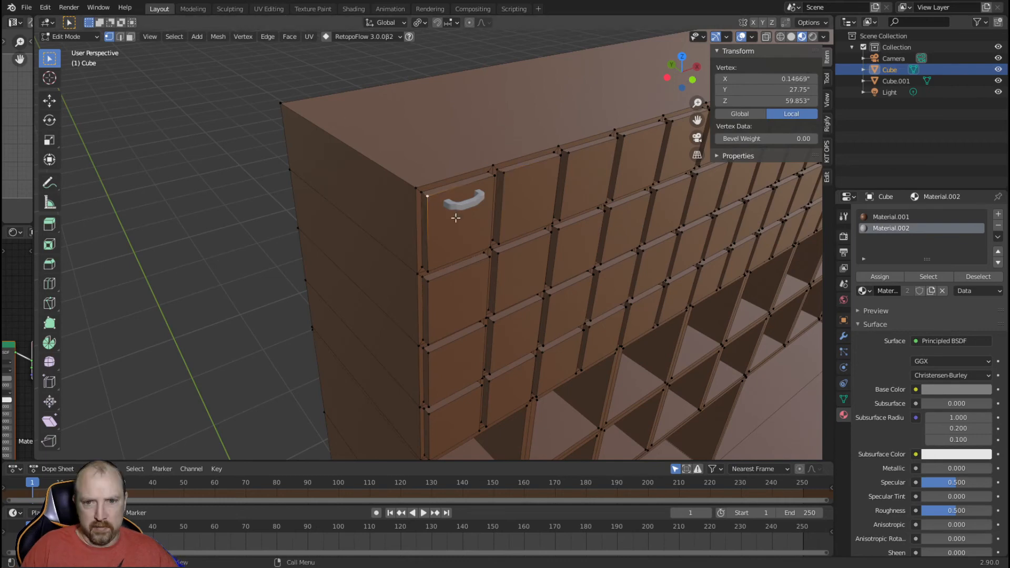
pyautogui.click(261, 203)
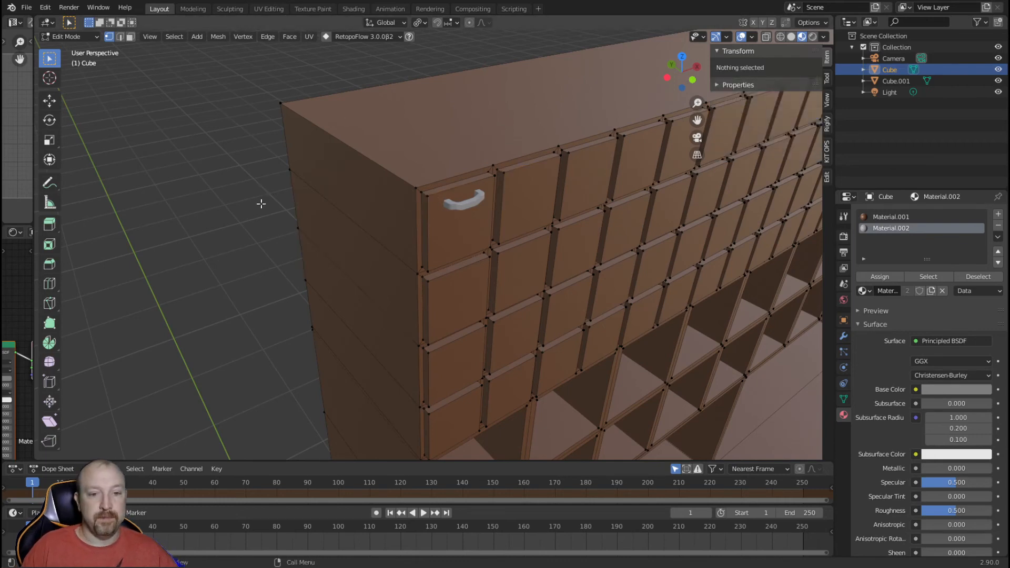
pyautogui.click(427, 197)
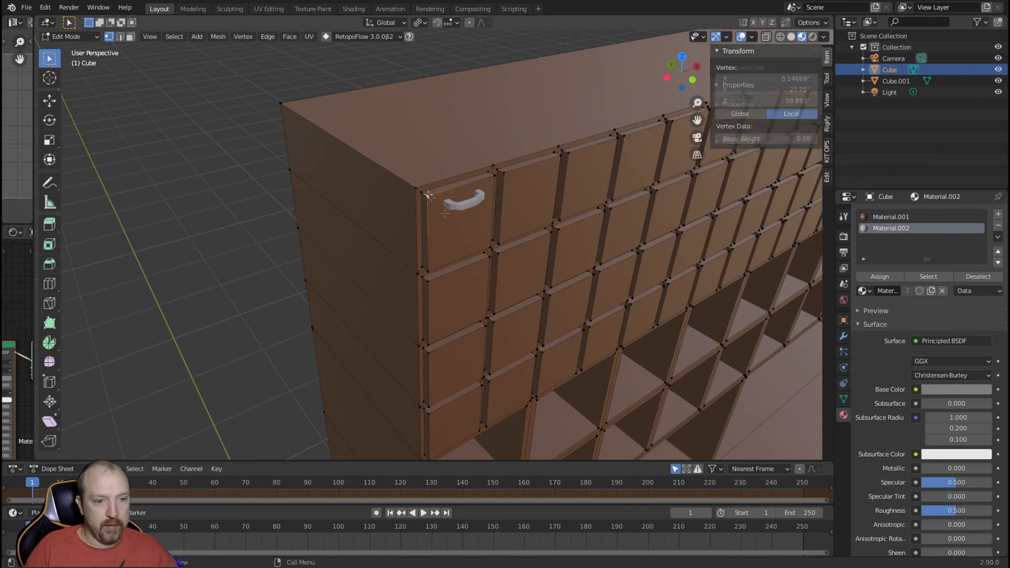
pyautogui.click(504, 174)
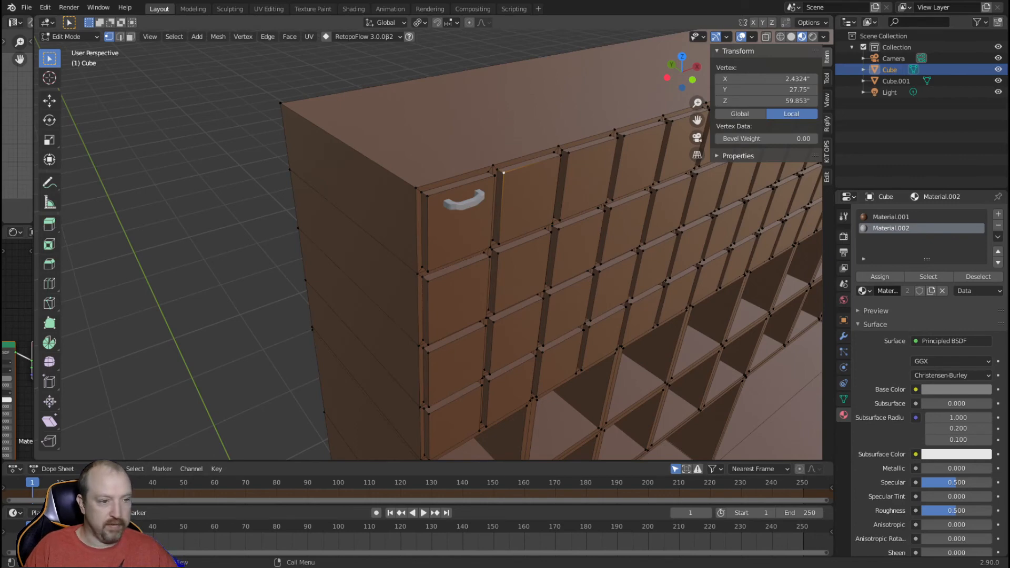
# - Leave the desk's edit mode, select the handle object and add an Array modifier to it
pyautogui.click(467, 197)
pyautogui.press('Tab')
pyautogui.click(467, 197)
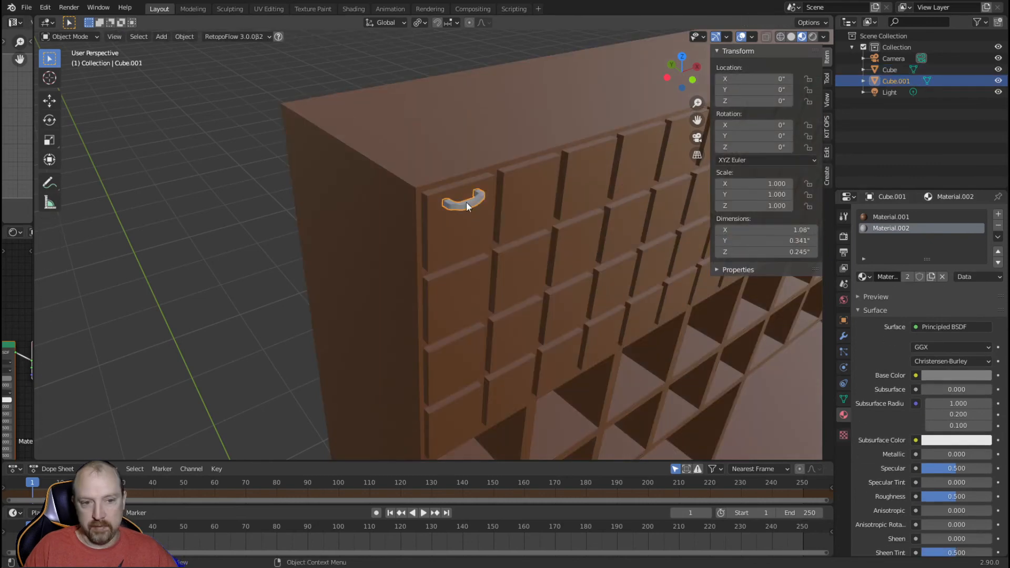
pyautogui.click(843, 336)
pyautogui.click(886, 214)
pyautogui.click(790, 240)
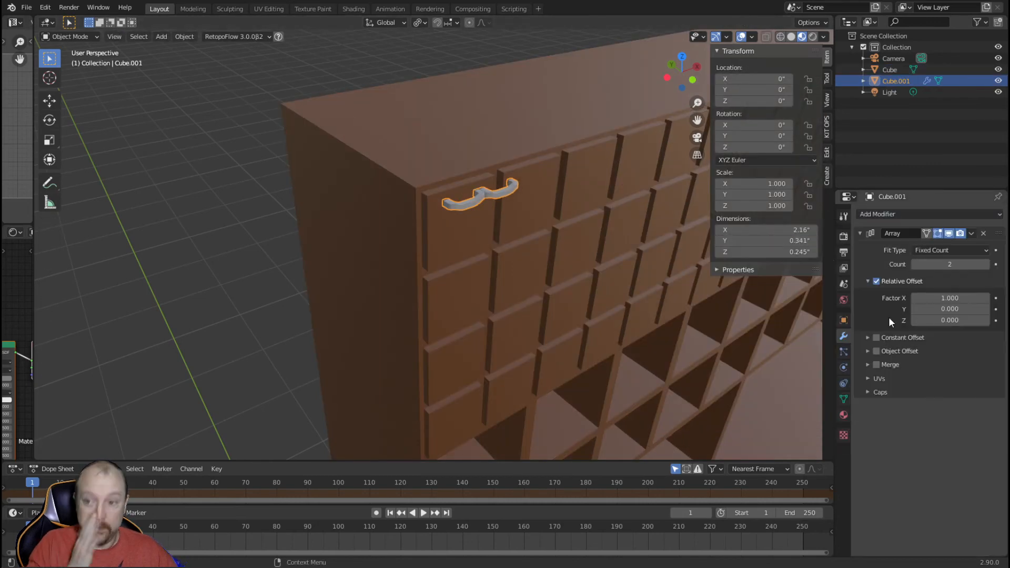
# - Switch the handle's array from relative to constant offset with an X distance of 2.2857 in
pyautogui.click(909, 282)
pyautogui.click(868, 337)
pyautogui.click(868, 281)
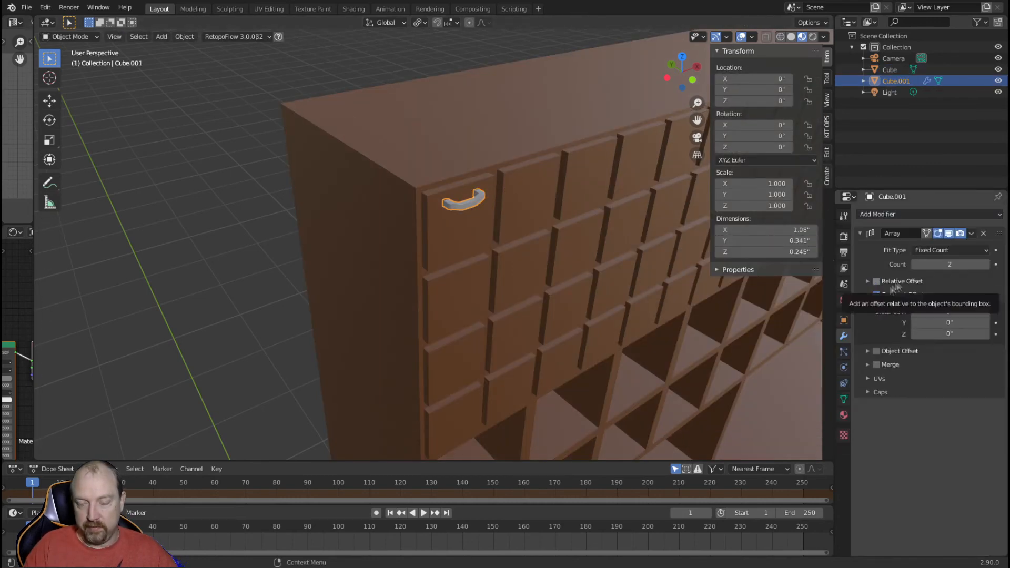
pyautogui.click(957, 312)
pyautogui.hotkey('ctrl', 'v')
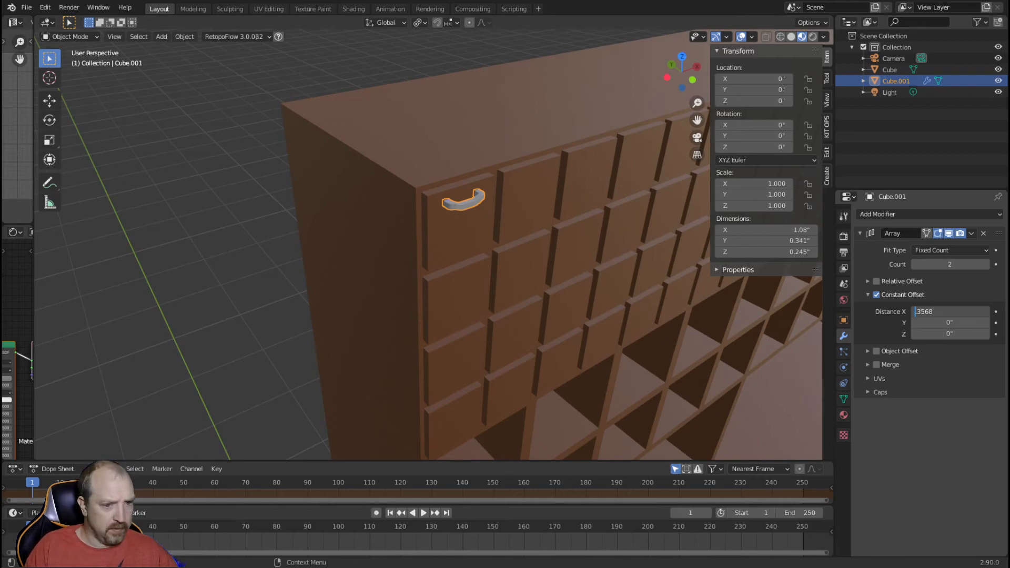
pyautogui.press('Return')
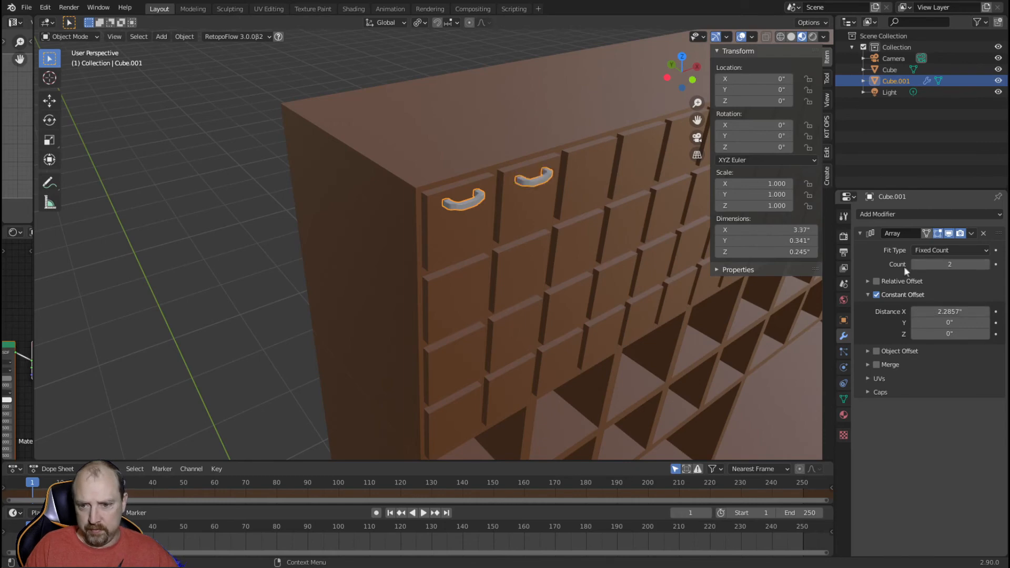
# - Raise the handle array's count to 42 so every drawer in the top row gets a handle
pyautogui.press('Return')
pyautogui.scroll(-7, 561, 332)
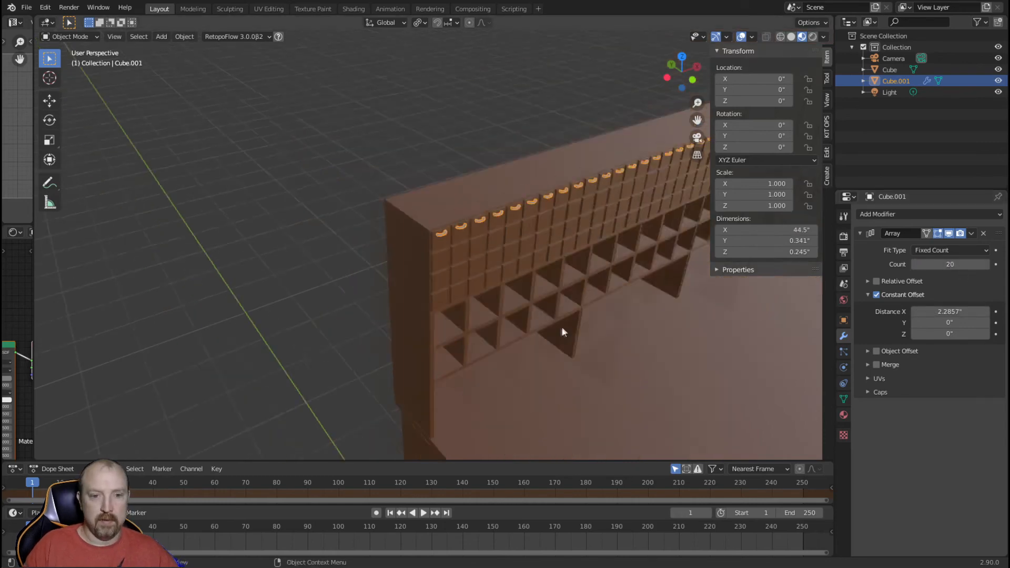
pyautogui.scroll(2, 562, 332)
pyautogui.keyDown('shift'); pyautogui.moveTo(561, 331); pyautogui.dragTo(153, 447, button='middle'); pyautogui.keyUp('shift')
pyautogui.click(952, 264)
pyautogui.write('30')
pyautogui.press('Return')
pyautogui.click(952, 263)
pyautogui.write('42')
pyautogui.press('Return')
# - Read the Z coordinate of the first second-row drawer front's upper corner vertex
pyautogui.moveTo(333, 293); pyautogui.dragTo(437, 219, button='middle')
pyautogui.scroll(4, 396, 261)
pyautogui.keyDown('shift'); pyautogui.moveTo(540, 246); pyautogui.dragTo(491, 305, button='middle'); pyautogui.keyUp('shift')
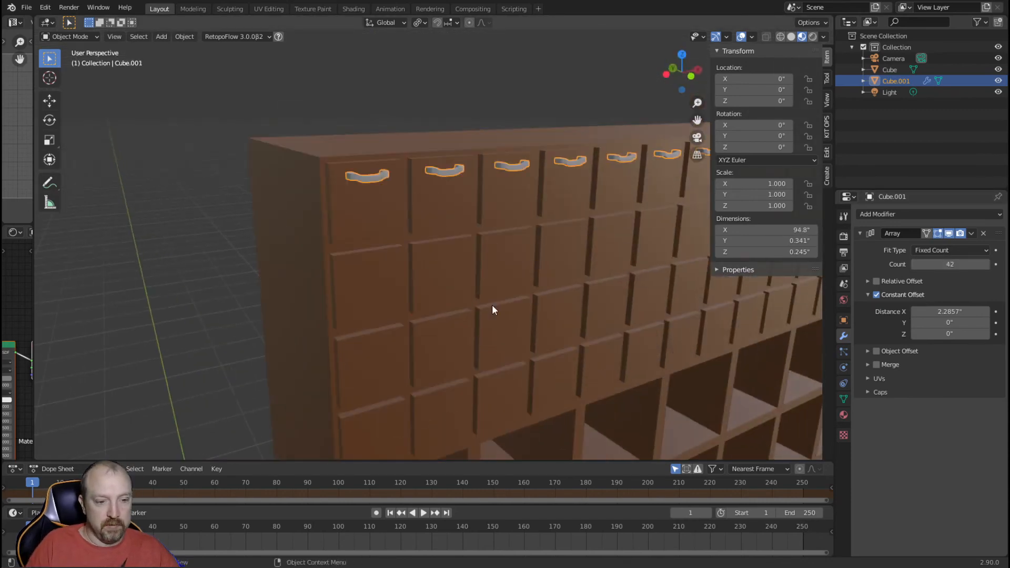
pyautogui.click(451, 273)
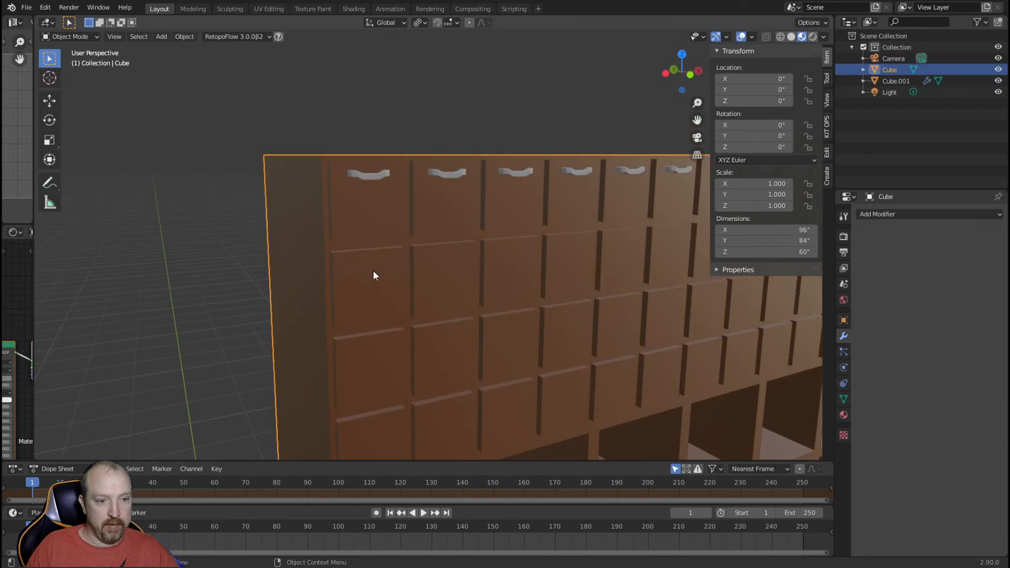
pyautogui.press('Tab')
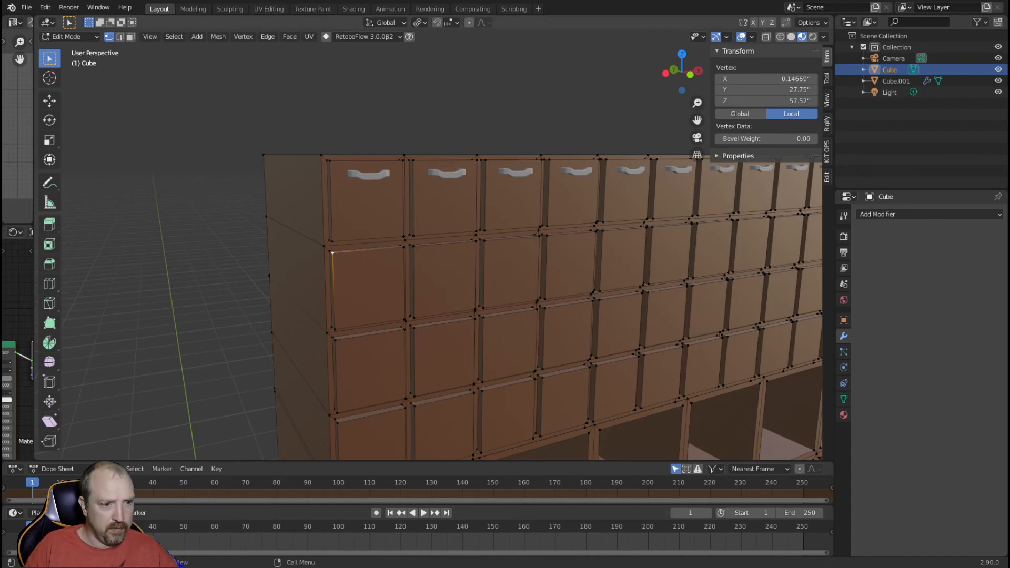
pyautogui.hotkey('alt', 'a')
# - Enter -2.53333 in as the handle array's constant Z offset, copy the value, and set Z back to 0
pyautogui.press('Tab')
pyautogui.click(381, 177)
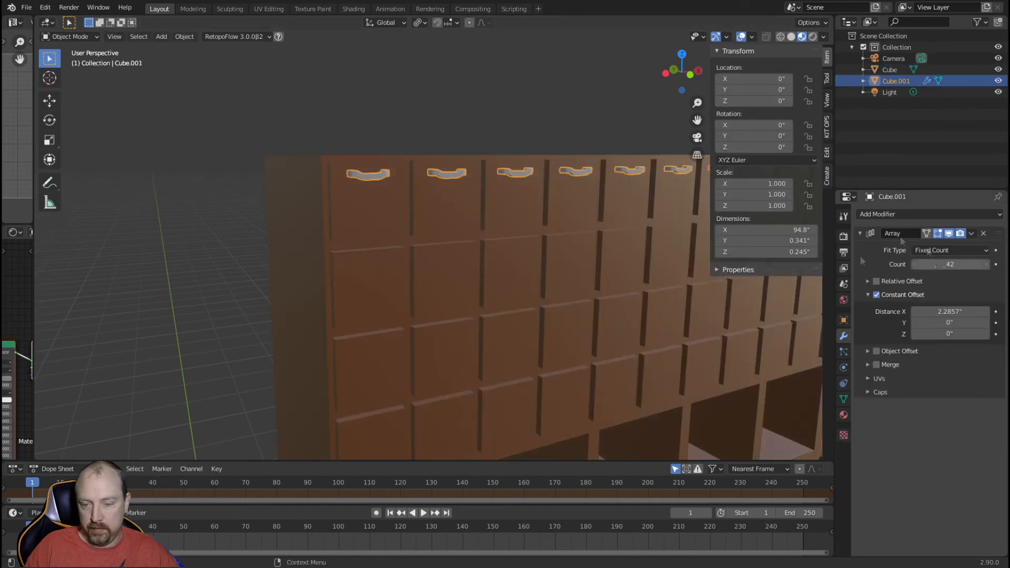
pyautogui.write('333')
pyautogui.press('Return')
pyautogui.click(950, 334)
pyautogui.moveTo(950, 334); pyautogui.dragTo(895, 335)
pyautogui.hotkey('ctrl', 'c')
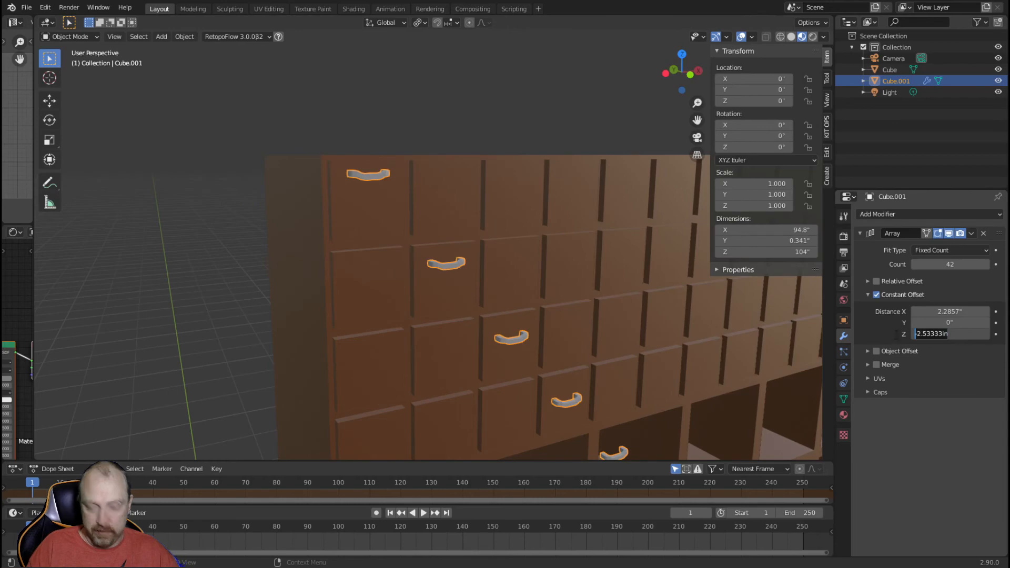
pyautogui.write('0')
pyautogui.press('Return')
# - Add a second Array modifier to the handles using only a constant offset of -2.5333 in along Z
pyautogui.click(859, 233)
pyautogui.click(889, 214)
pyautogui.click(766, 235)
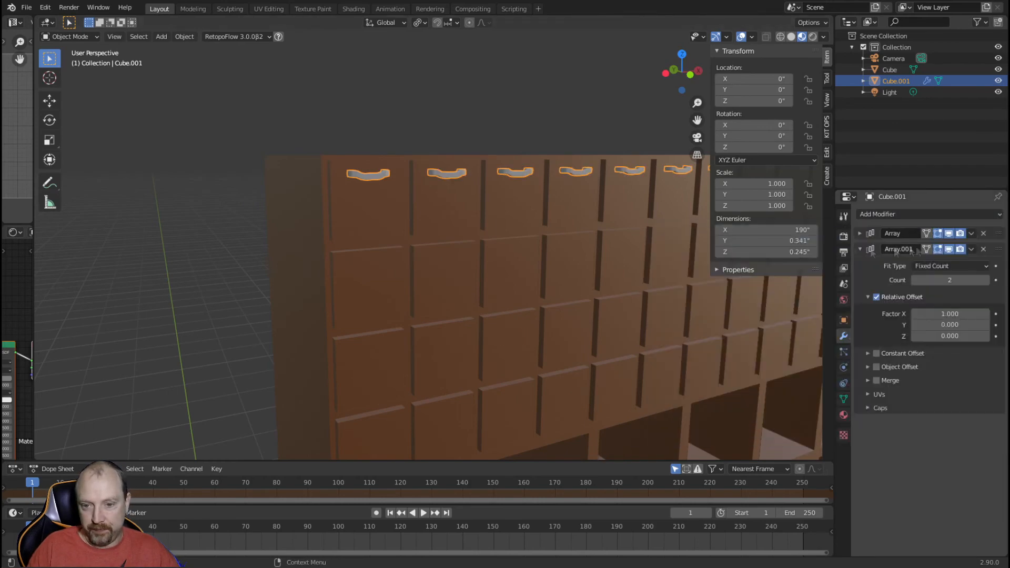
pyautogui.click(876, 297)
pyautogui.click(876, 353)
pyautogui.click(868, 353)
pyautogui.click(926, 392)
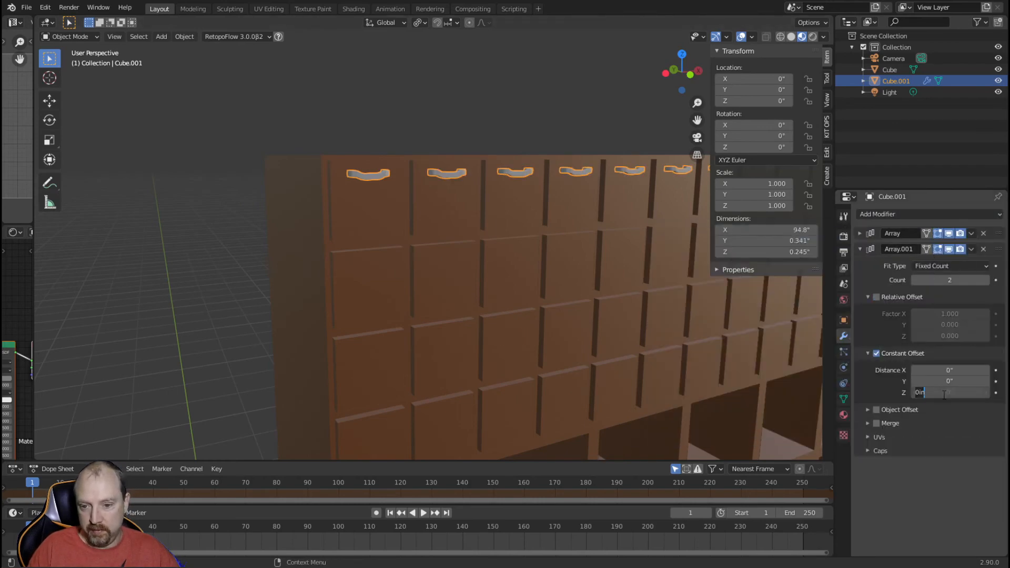
pyautogui.hotkey('ctrl', 'v')
pyautogui.press('Return')
# - Set the second array's count to 4 so all four drawer rows get handles
pyautogui.click(978, 279)
pyautogui.write('5')
pyautogui.press('Return')
pyautogui.click(919, 280)
pyautogui.scroll(-5, 383, 175)
pyautogui.click(364, 130)
pyautogui.moveTo(331, 180); pyautogui.dragTo(342, 190, button='middle')
pyautogui.scroll(5, 368, 214)
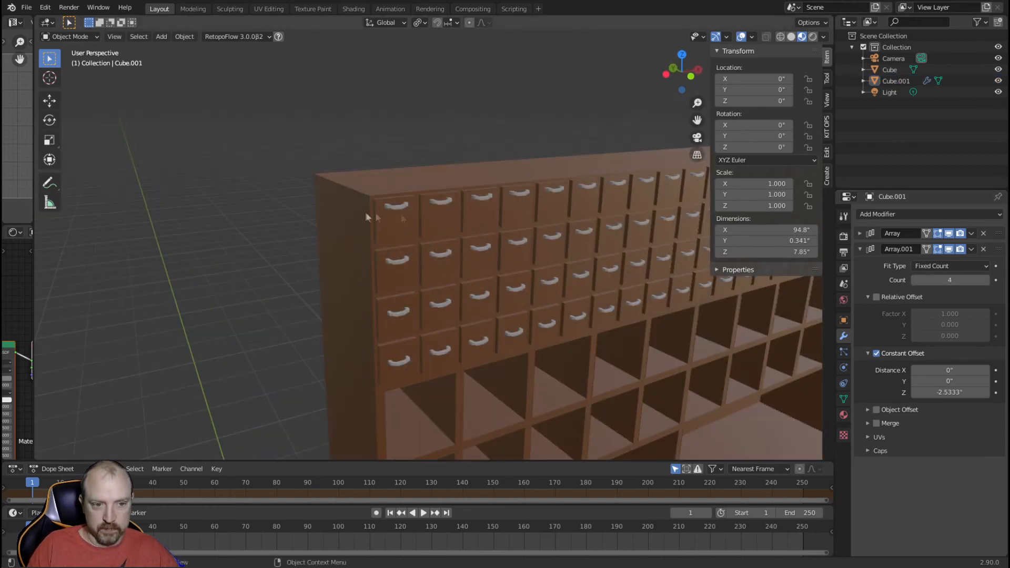
# - Apply both handle arrays and join the handles with the desk into one object
pyautogui.hotkey('ctrl', 'a')
pyautogui.hotkey('ctrl', 'a')
pyautogui.click(397, 204)
pyautogui.keyDown('shift'); pyautogui.click(396, 186); pyautogui.keyUp('shift')
pyautogui.hotkey('ctrl', 'j')
pyautogui.scroll(-5, 550, 300)
pyautogui.scroll(5, 610, 316)
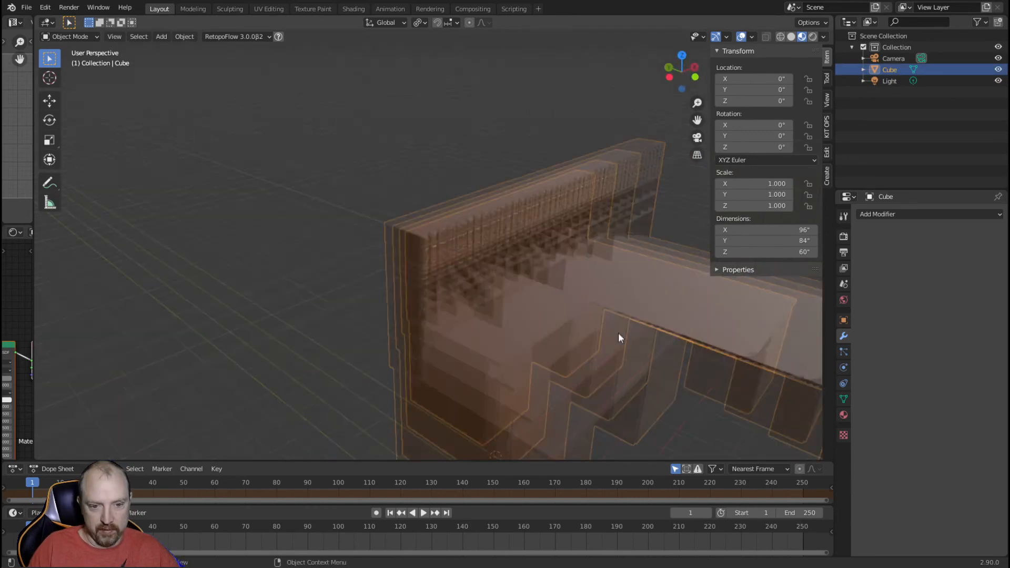
# - Set the viewport's Clip Start to 0.01 in and view the whole desk
pyautogui.click(826, 100)
pyautogui.click(787, 80)
pyautogui.write('.01')
pyautogui.press('Return')
pyautogui.click(645, 174)
pyautogui.moveTo(605, 200); pyautogui.dragTo(568, 240, button='middle')
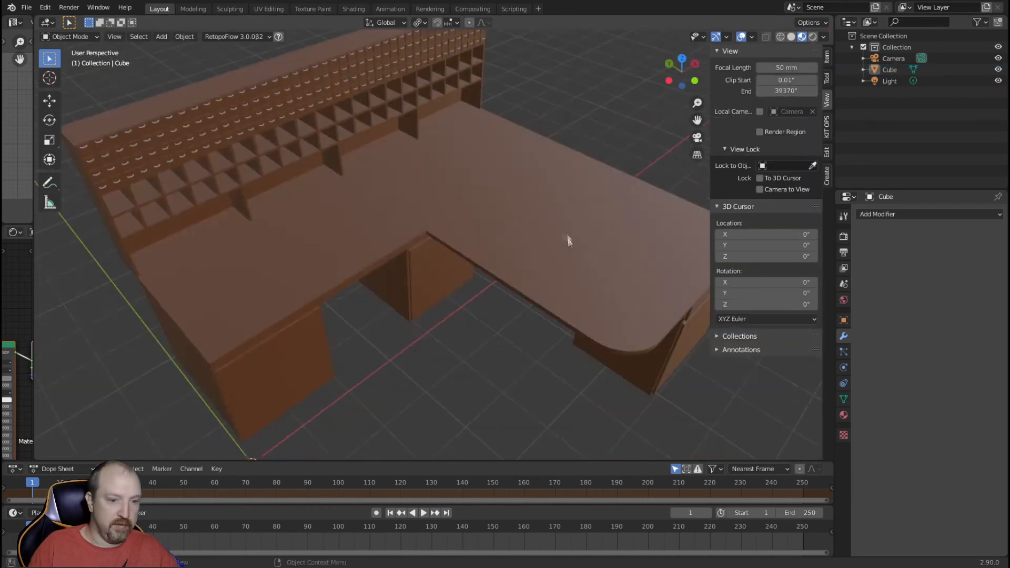
# - Duplicate the first small drawer handle of the hutch in place within the desk mesh in Edit Mode
pyautogui.scroll(-12, 463, 269)
pyautogui.scroll(12, 463, 269)
pyautogui.moveTo(463, 270); pyautogui.dragTo(495, 270, button='middle')
pyautogui.scroll(-2, 420, 260)
pyautogui.click(182, 124)
pyautogui.press('Tab')
pyautogui.keyDown('shift'); pyautogui.moveTo(182, 124); pyautogui.dragTo(455, 312, button='middle'); pyautogui.keyUp('shift')
pyautogui.scroll(6, 455, 312)
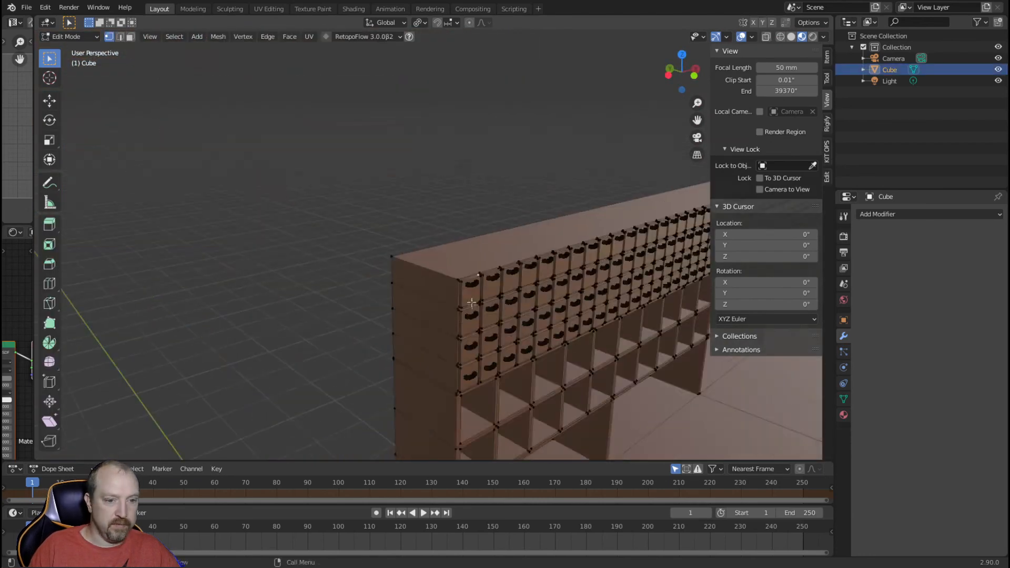
pyautogui.click(535, 341)
pyautogui.hotkey('ctrl', 'l')
pyautogui.hotkey('shift', 'd')
pyautogui.rightClick(562, 221)
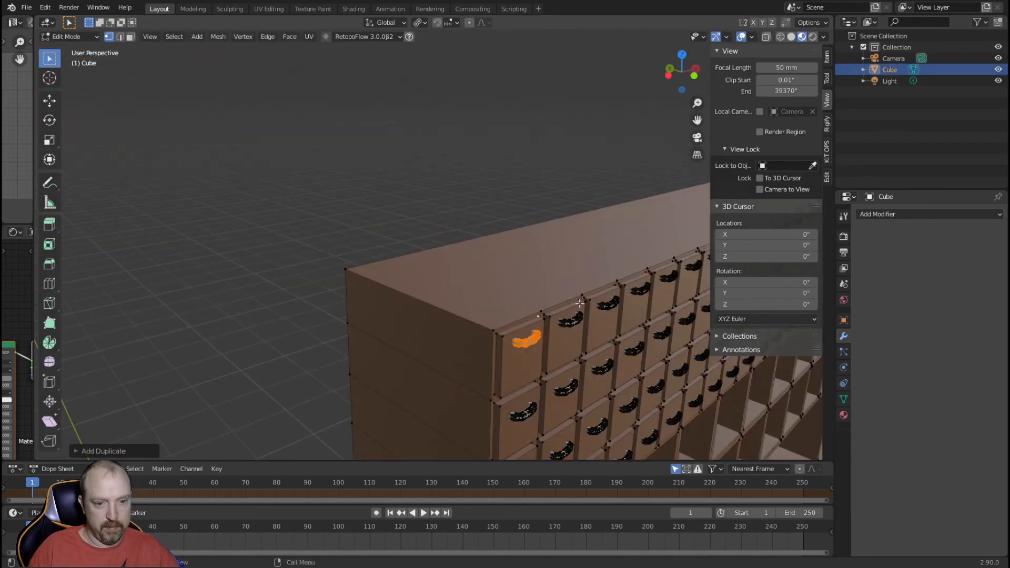
# - Move the duplicated handle down to the level of the large desk drawers and bring it forward to the desk front
pyautogui.press('KP_1')
pyautogui.scroll(4, 389, 152)
pyautogui.press('g')
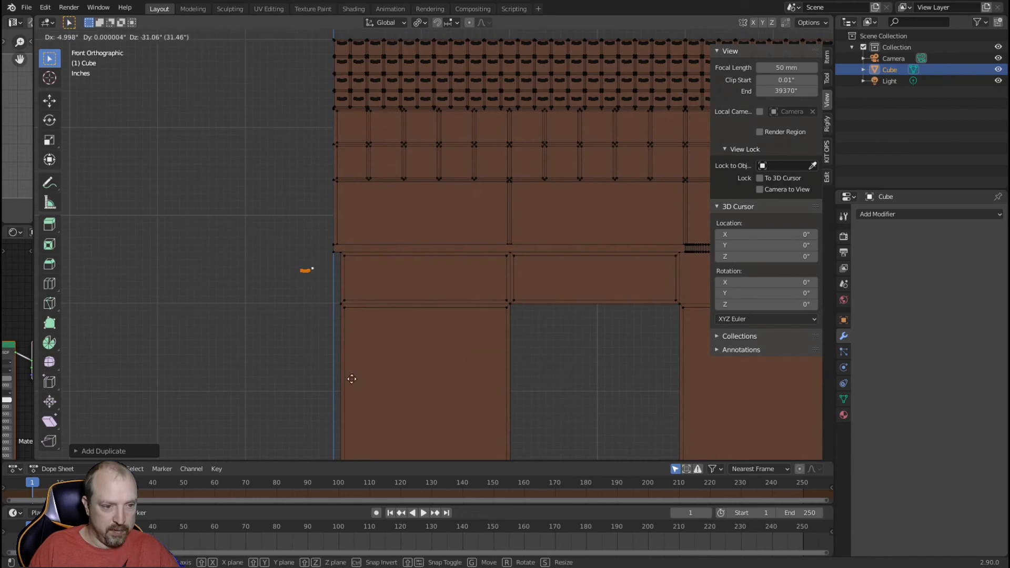
pyautogui.click(361, 368)
pyautogui.press('KP_3')
pyautogui.press('ctrl+KP_3')
pyautogui.press('g')
pyautogui.click(535, 375)
# - Scale the handle copy up to suit the larger desk drawer
pyautogui.press('KP_1')
pyautogui.press('s')
pyautogui.click(584, 418)
pyautogui.press('s')
pyautogui.rightClick(485, 395)
# - Lengthen the handle copy by moving the vertices of one of its ends along X
pyautogui.hotkey('alt', 'a')
pyautogui.scroll(5, 485, 394)
pyautogui.keyDown('shift'); pyautogui.moveTo(485, 395); pyautogui.dragTo(628, 308, button='middle'); pyautogui.keyUp('shift')
pyautogui.moveTo(370, 301); pyautogui.dragTo(442, 379)
pyautogui.press('g')
pyautogui.press('y')
pyautogui.press('x')
pyautogui.click(219, 381)
# - Select the whole lengthened handle and move it about 18.36 in along X to centre it on the first desk drawer
pyautogui.hotkey('alt', 'a')
pyautogui.scroll(-6, 327, 266)
pyautogui.press('l')
pyautogui.scroll(-6, 400, 284)
pyautogui.hotkey('shift', 'z')
pyautogui.press('g')
pyautogui.press('x')
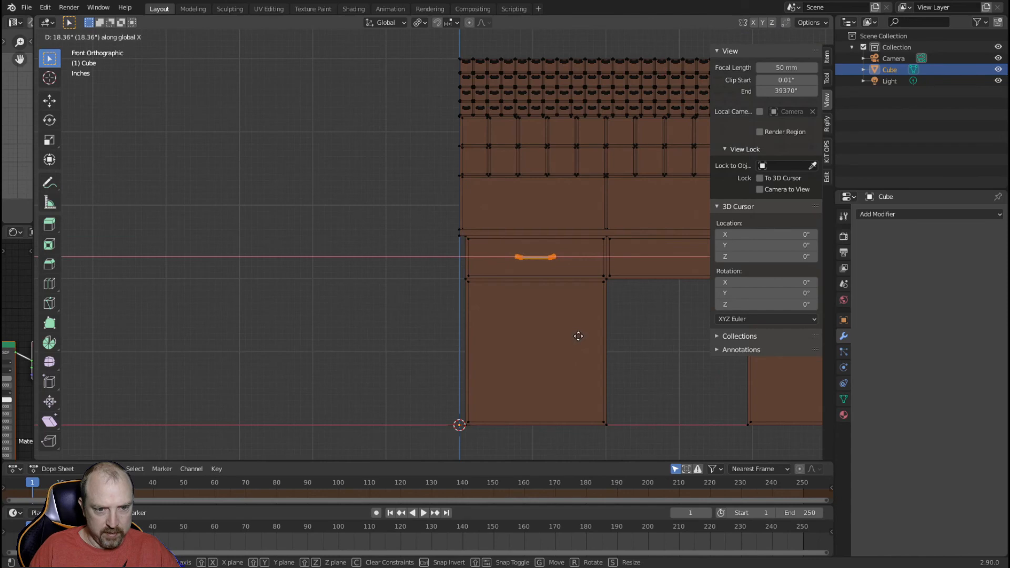
pyautogui.click(578, 337)
# - Move the handle about 0.12 in along Y so it sits against the drawer front
pyautogui.keyDown('shift'); pyautogui.moveTo(583, 336); pyautogui.dragTo(483, 265, button='middle'); pyautogui.keyUp('shift')
pyautogui.press('KP_3')
pyautogui.scroll(8, 632, 356)
pyautogui.scroll(6, 631, 356)
pyautogui.press('g')
pyautogui.press('y')
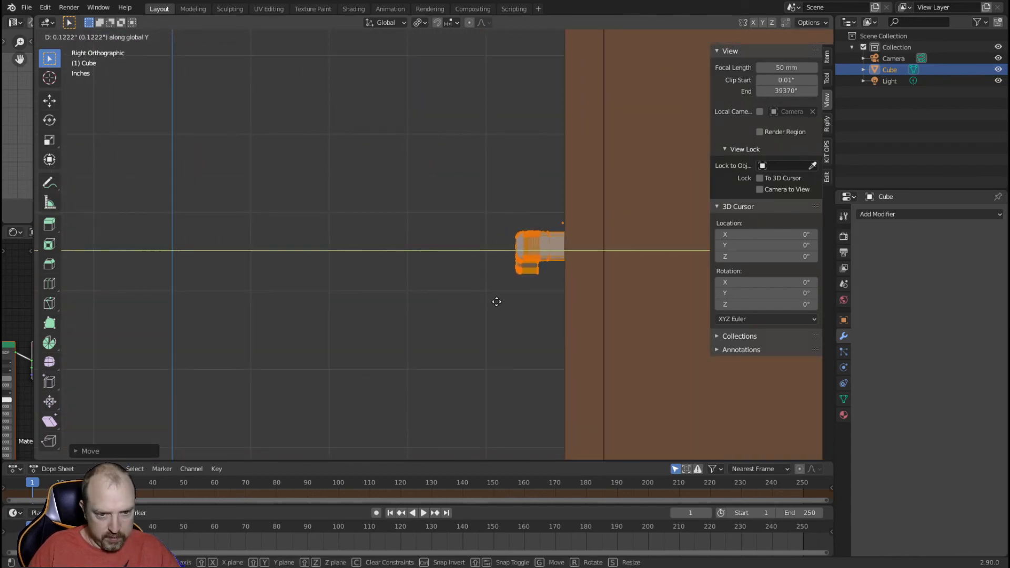
pyautogui.click(497, 302)
# - Duplicate the drawer handle along X onto the drawer above the knee space
pyautogui.press('KP_1')
pyautogui.scroll(-12, 476, 334)
pyautogui.hotkey('shift', 'd')
pyautogui.press('x')
pyautogui.click(587, 320)
pyautogui.scroll(-4, 509, 293)
pyautogui.moveTo(509, 293); pyautogui.dragTo(553, 300, button='middle')
pyautogui.scroll(3, 553, 300)
pyautogui.moveTo(526, 358); pyautogui.dragTo(422, 338, button='middle')
pyautogui.scroll(4, 406, 329)
# - Duplicate the handle along Y to the front of the projecting desk wing and set it flush with the cabinet face
pyautogui.scroll(-8, 532, 356)
pyautogui.press('KP_1')
pyautogui.press('KP_3')
pyautogui.hotkey('shift', 'd')
pyautogui.press('y')
pyautogui.click(292, 342)
pyautogui.keyDown('shift'); pyautogui.moveTo(292, 342); pyautogui.dragTo(394, 338, button='middle'); pyautogui.keyUp('shift')
pyautogui.scroll(7, 358, 354)
pyautogui.press('g')
pyautogui.press('y')
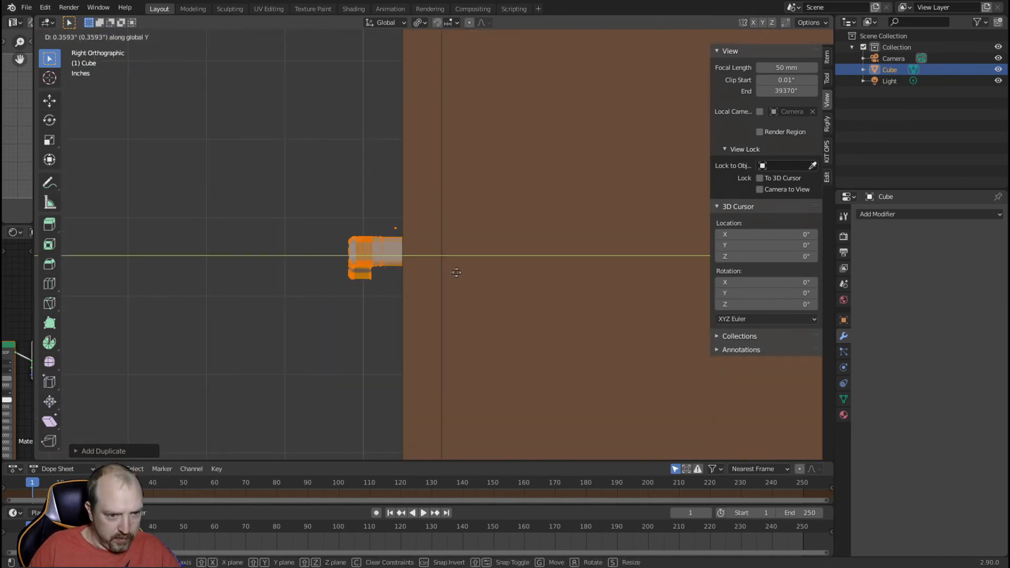
pyautogui.click(463, 273)
# - Delete the stray vertices floating beside the copied drawer handles
pyautogui.scroll(5, 436, 245)
pyautogui.hotkey('alt', 'a')
pyautogui.press('x')
pyautogui.scroll(-15, 432, 298)
pyautogui.keyDown('shift'); pyautogui.moveTo(563, 306); pyautogui.dragTo(215, 308, button='middle'); pyautogui.keyUp('shift')
pyautogui.scroll(14, 214, 309)
pyautogui.keyDown('shift'); pyautogui.moveTo(680, 299); pyautogui.dragTo(595, 263, button='middle'); pyautogui.keyUp('shift')
pyautogui.press('x')
pyautogui.click(462, 337)
pyautogui.press('x')
pyautogui.click(462, 314)
pyautogui.scroll(-15, 462, 310)
pyautogui.scroll(9, 594, 263)
pyautogui.keyDown('shift'); pyautogui.moveTo(327, 188); pyautogui.dragTo(358, 311, button='middle'); pyautogui.keyUp('shift')
pyautogui.scroll(7, 630, 325)
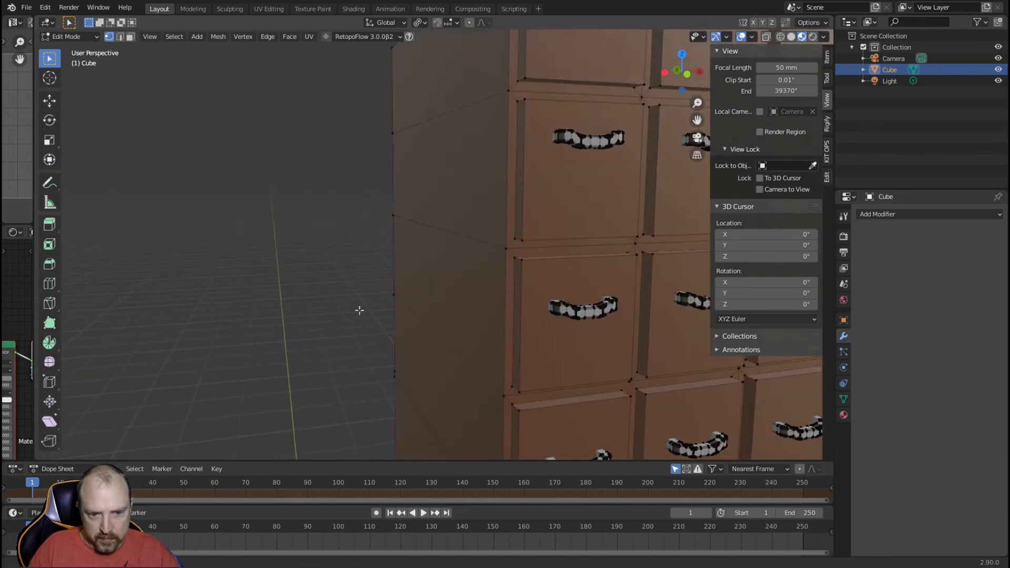
# - Move the forward handle copy along X to centre it on the wing cabinet's drawer
pyautogui.scroll(-13, 358, 311)
pyautogui.keyDown('shift'); pyautogui.moveTo(666, 442); pyautogui.dragTo(444, 273, button='middle'); pyautogui.keyUp('shift')
pyautogui.press('KP_1')
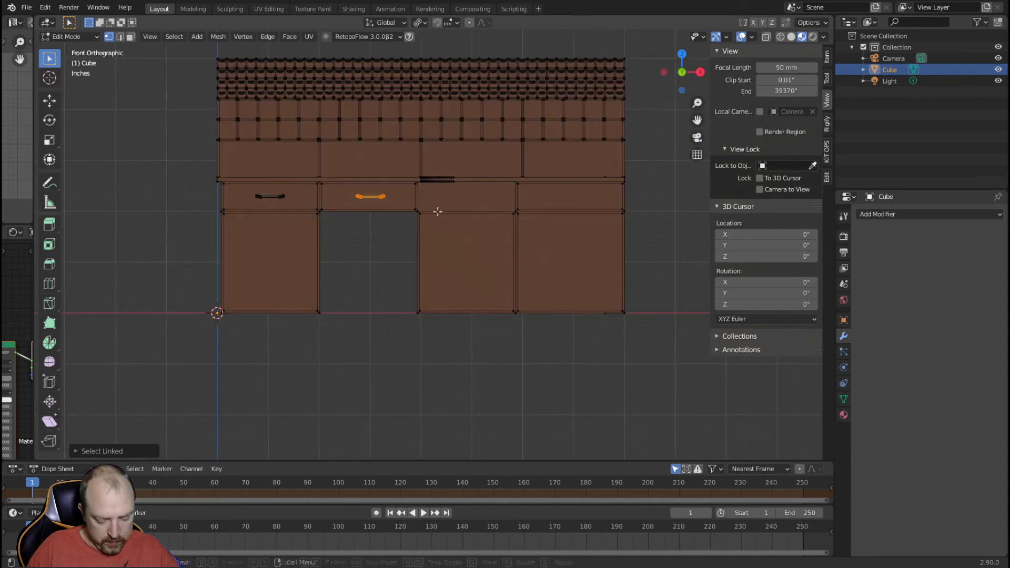
pyautogui.press('g')
pyautogui.press('x')
pyautogui.click(636, 279)
# - Duplicate the wing drawer's handle, rotate it upright and place it near the hinge-free edge of the cabinet door below
pyautogui.hotkey('shift', 'd')
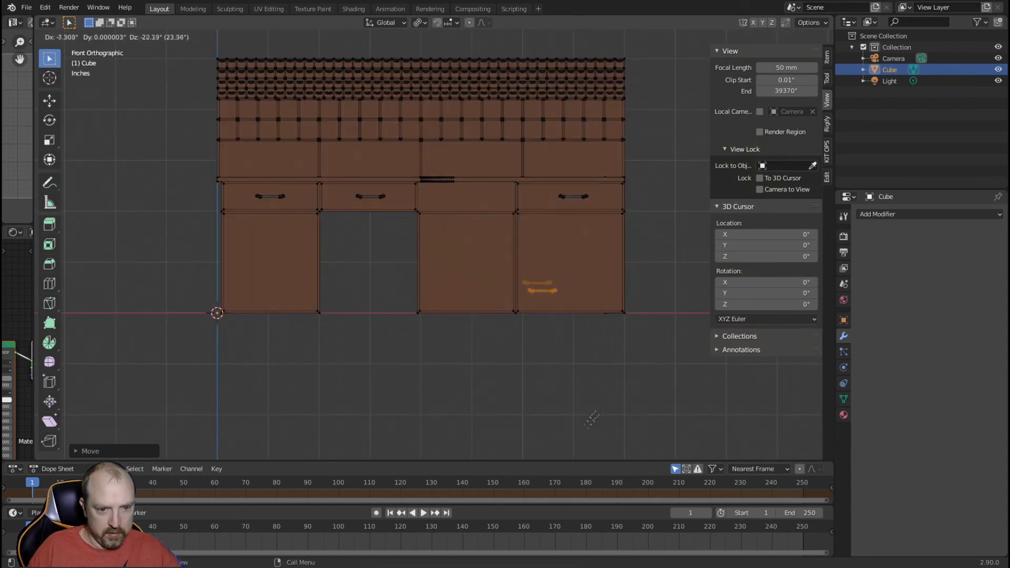
pyautogui.press('r')
pyautogui.press('Return')
pyautogui.press('g')
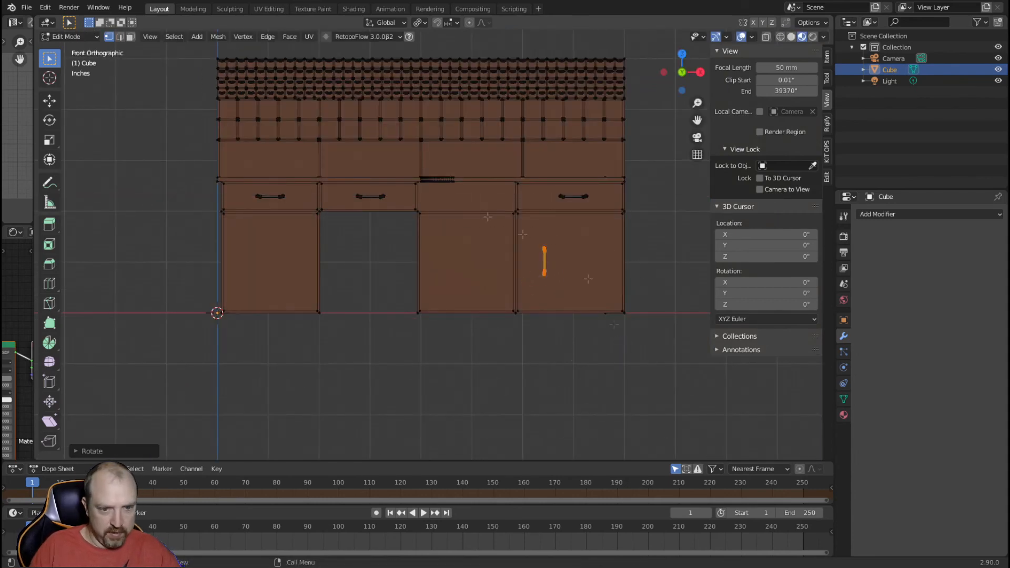
pyautogui.scroll(2, 569, 385)
pyautogui.click(556, 380)
pyautogui.hotkey('shift', 's')
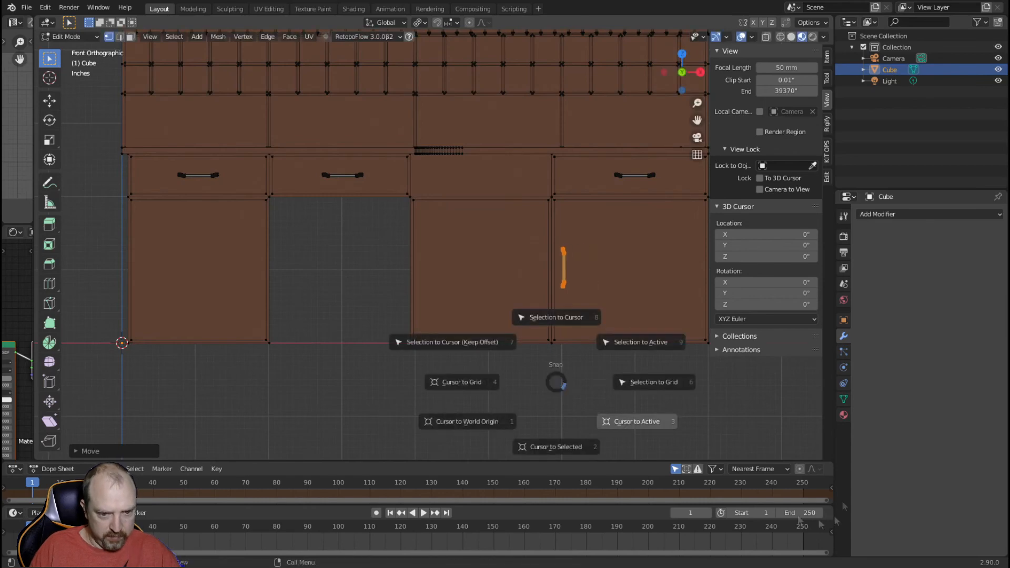
# - Duplicate the upright handle along X onto the other two cabinet doors, rotating the copy on the first cabinet by 180°
pyautogui.hotkey('shift', 'd')
pyautogui.press('x')
pyautogui.click(462, 402)
pyautogui.keyDown('shift'); pyautogui.moveTo(461, 404); pyautogui.dragTo(583, 409, button='middle'); pyautogui.keyUp('shift')
pyautogui.hotkey('shift', 'd')
pyautogui.press('x')
pyautogui.click(394, 401)
pyautogui.write('r180')
pyautogui.press('Return')
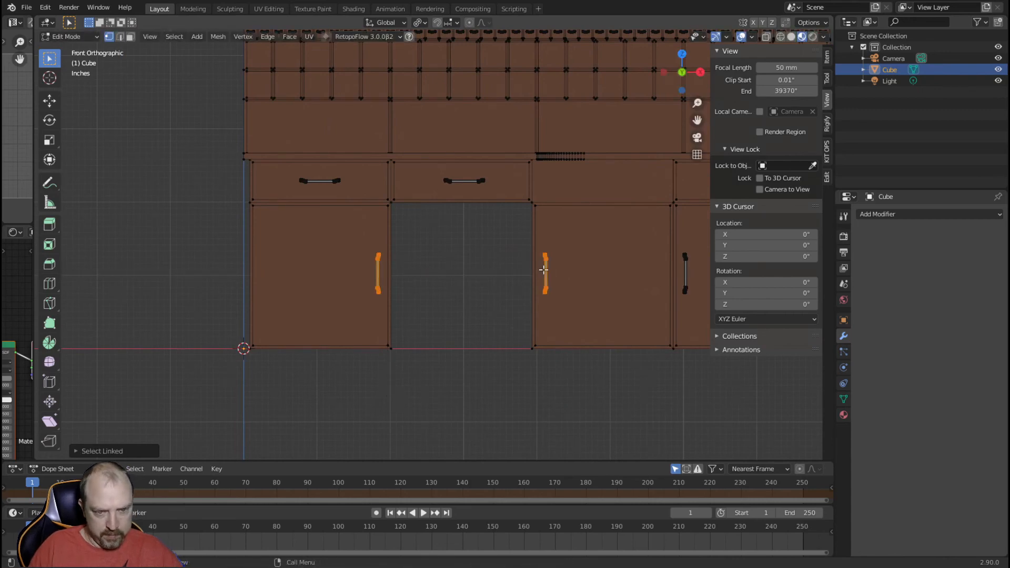
# - Move the two copied upright handles back along Y until they sit against the rear cabinet doors, and return to Object Mode
pyautogui.press('ctrl+KP_3')
pyautogui.scroll(-3, 526, 294)
pyautogui.scroll(3, 501, 343)
pyautogui.press('g')
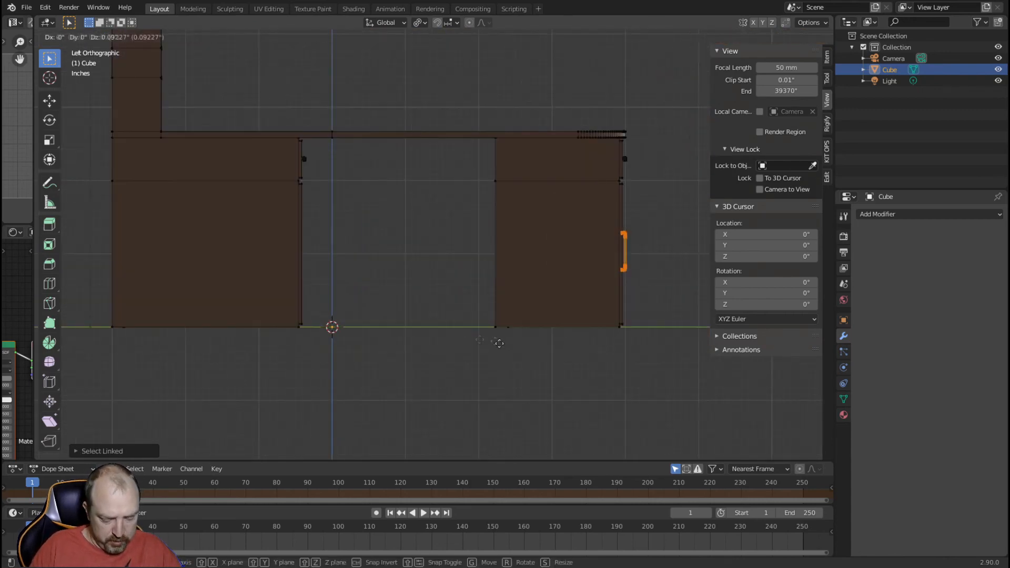
pyautogui.press('y')
pyautogui.click(180, 336)
pyautogui.scroll(5, 271, 343)
pyautogui.keyDown('shift'); pyautogui.moveTo(270, 342); pyautogui.dragTo(406, 345, button='middle'); pyautogui.keyUp('shift')
pyautogui.scroll(8, 500, 354)
pyautogui.press('g')
pyautogui.press('y')
pyautogui.click(484, 352)
pyautogui.scroll(-15, 485, 352)
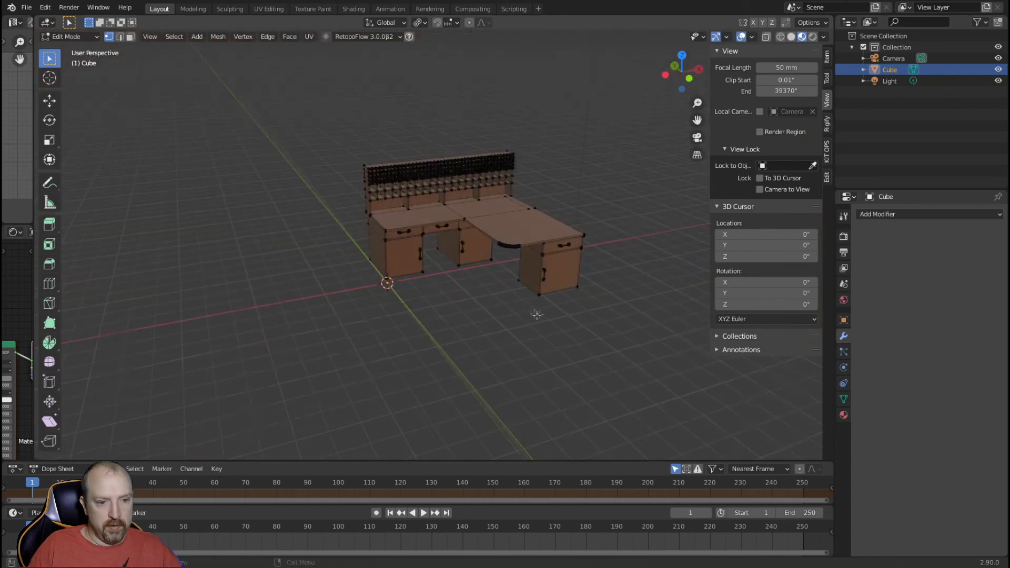
pyautogui.scroll(3, 415, 331)
pyautogui.press('Tab')
pyautogui.scroll(4, 465, 354)
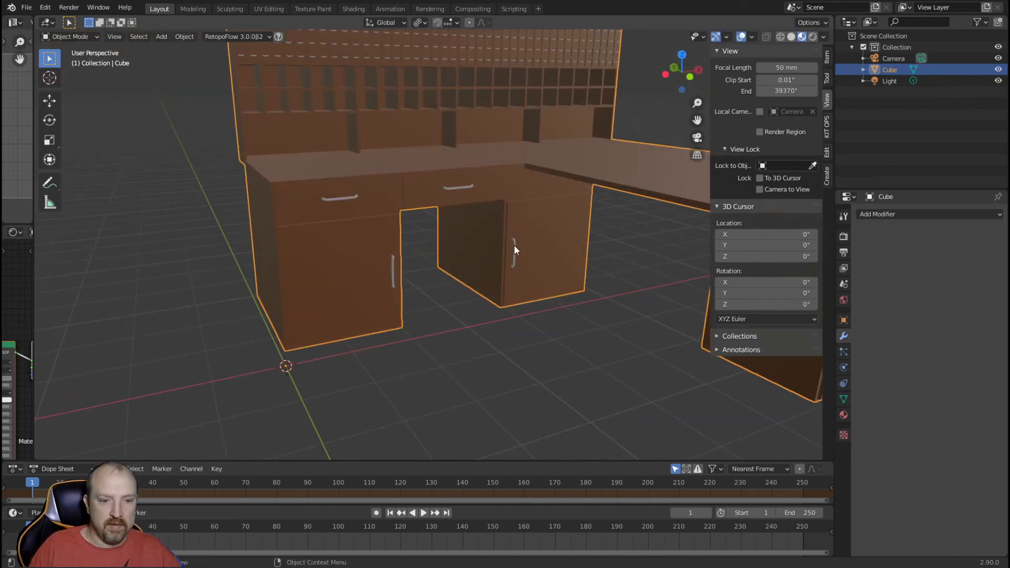
# - Darken the handle material's Base Color to a value of 0.160
pyautogui.click(845, 414)
pyautogui.click(951, 375)
pyautogui.moveTo(983, 252); pyautogui.dragTo(983, 284)
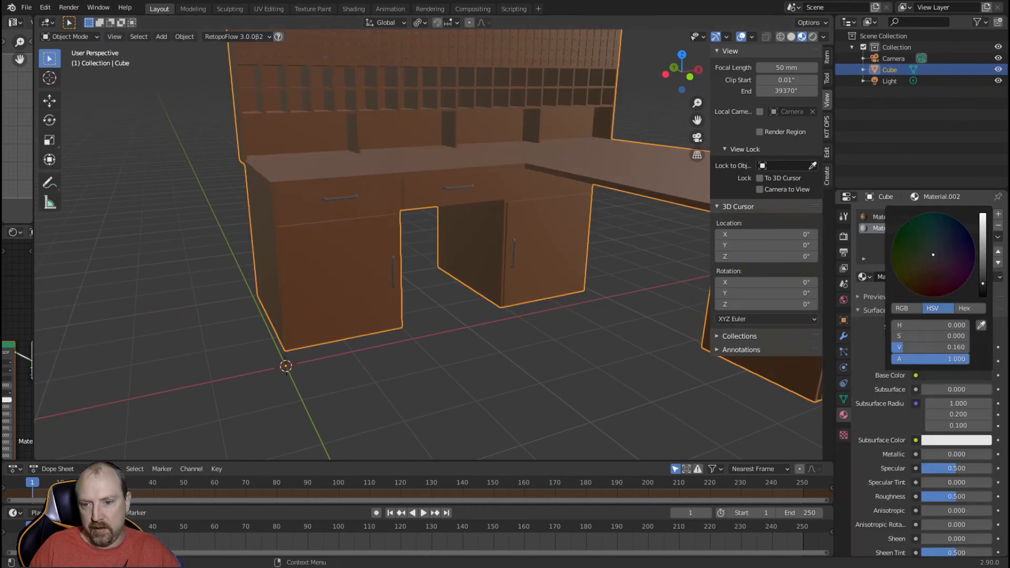
pyautogui.click(591, 338)
pyautogui.scroll(-5, 591, 339)
pyautogui.scroll(4, 591, 338)
# - Load MetalGoldBrushed001_3K with the Poliigon Material Converter and assign it to the handles' material slot
pyautogui.scroll(-15, 905, 225)
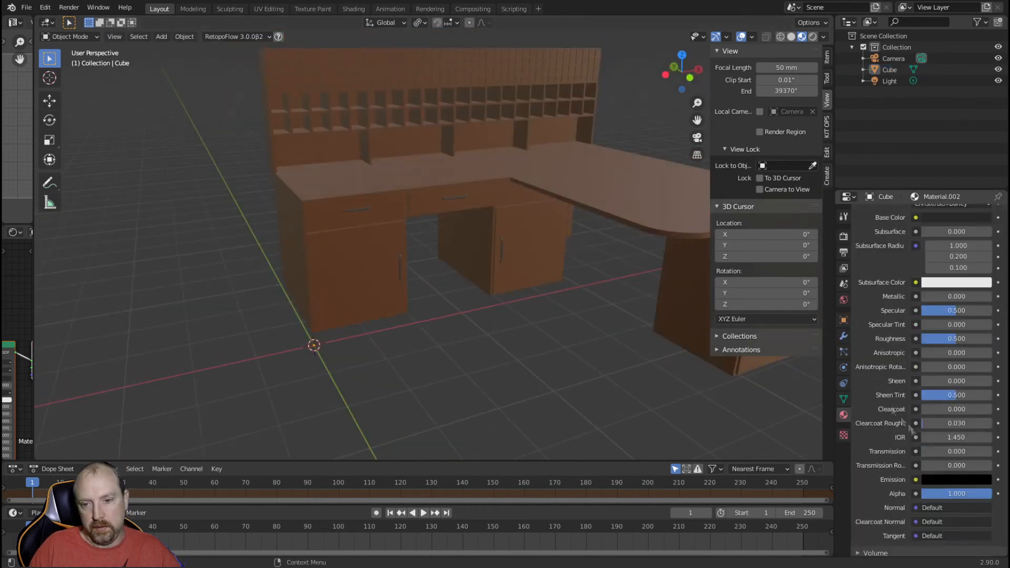
pyautogui.scroll(-10, 993, 484)
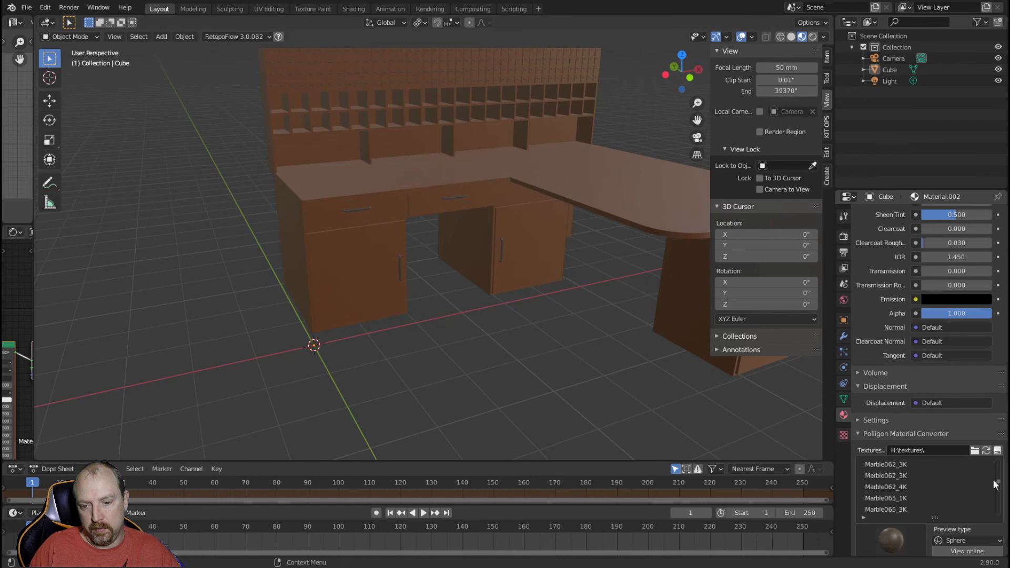
pyautogui.click(920, 479)
pyautogui.scroll(-4, 989, 486)
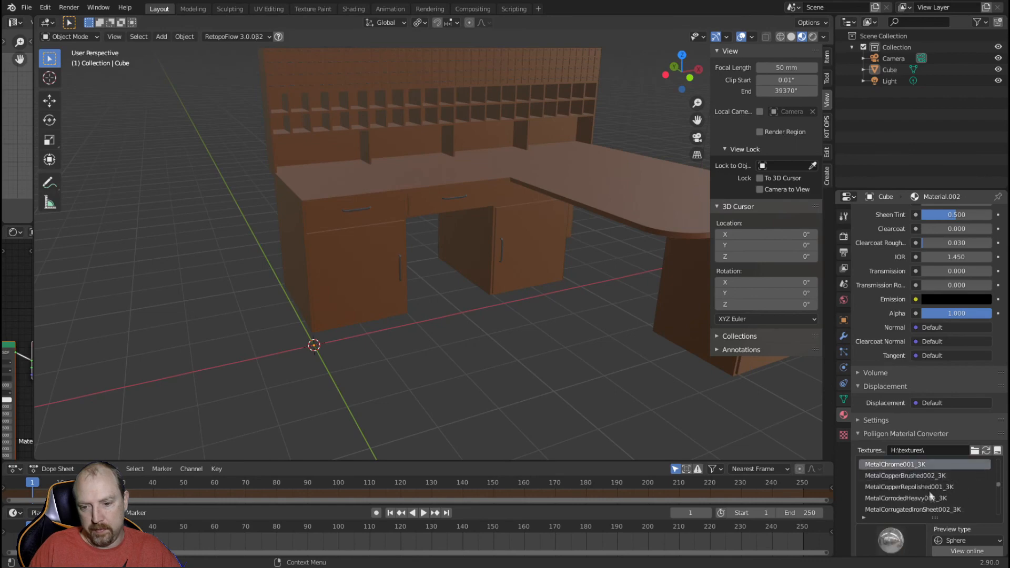
pyautogui.click(982, 499)
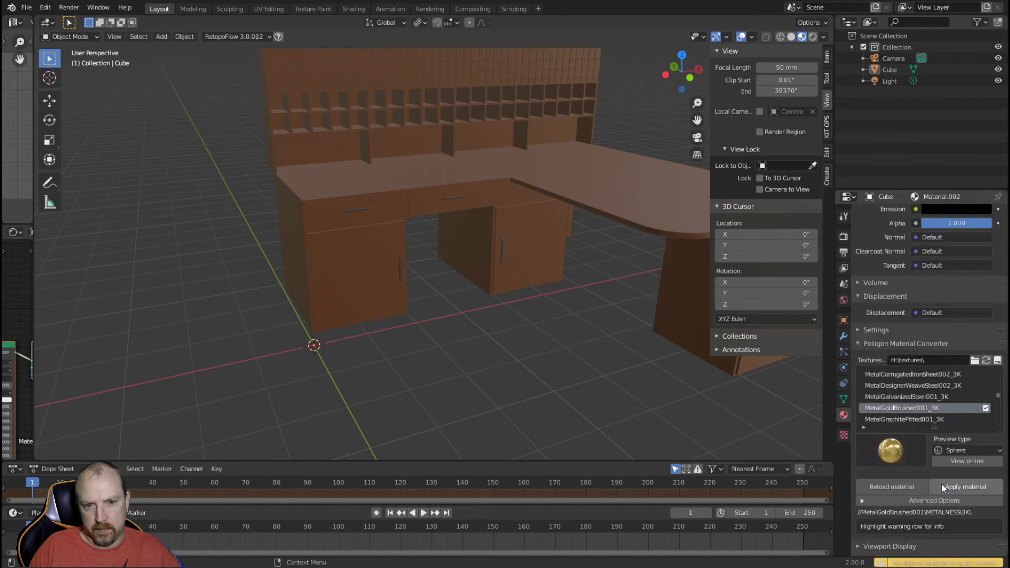
pyautogui.click(942, 484)
pyautogui.click(862, 277)
pyautogui.click(786, 326)
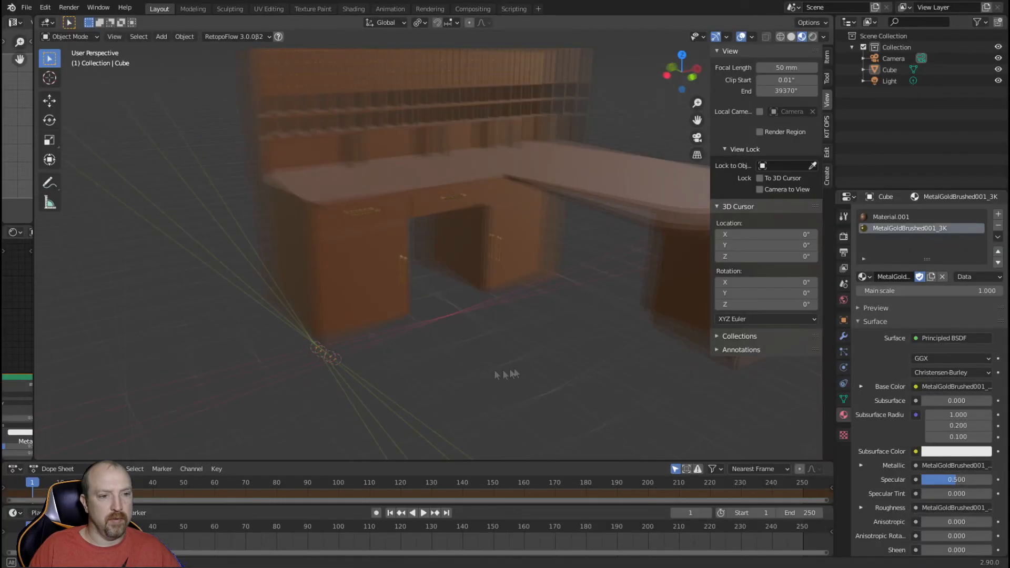
pyautogui.moveTo(505, 342); pyautogui.dragTo(437, 267, button='middle')
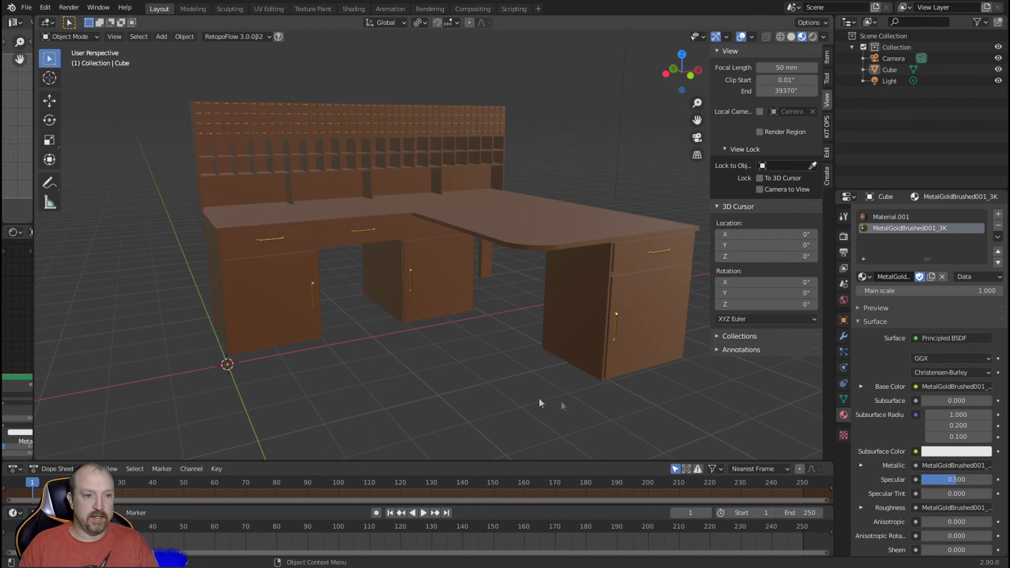
pyautogui.moveTo(400, 370); pyautogui.dragTo(436, 385, button='middle')
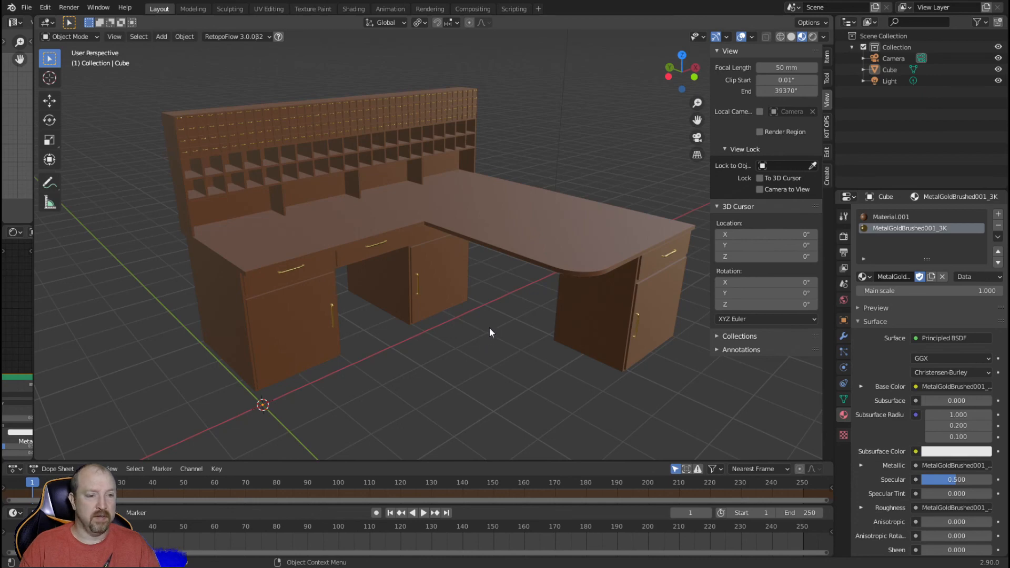
pyautogui.moveTo(491, 336); pyautogui.dragTo(465, 262, button='middle')
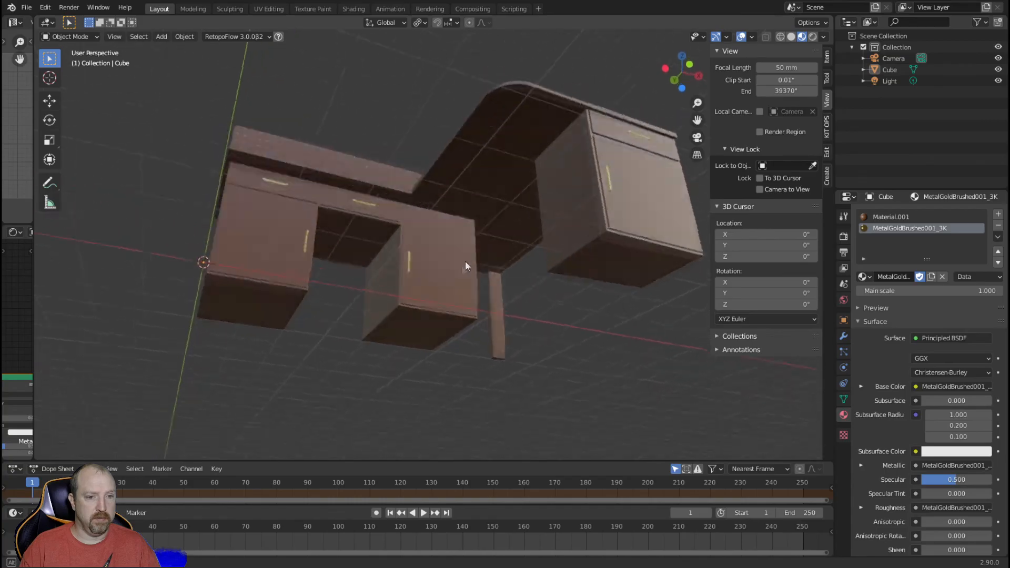